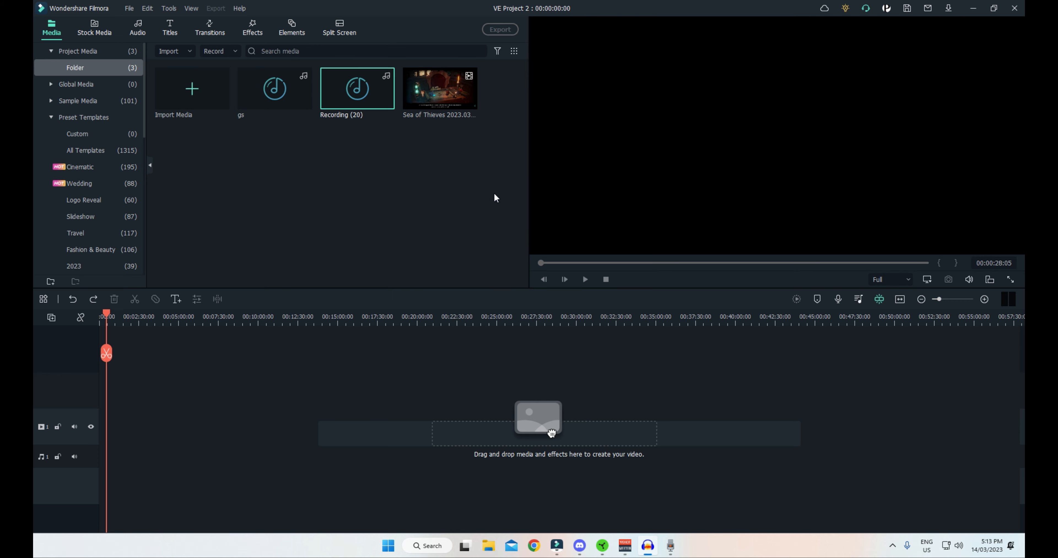
Place the Sea of Thieves video on video track 1 and the gs audio on audio track 1, with their starts aligned.
{"action": "left_click_drag", "start_coordinate": [434, 88], "coordinate": [147, 429]}
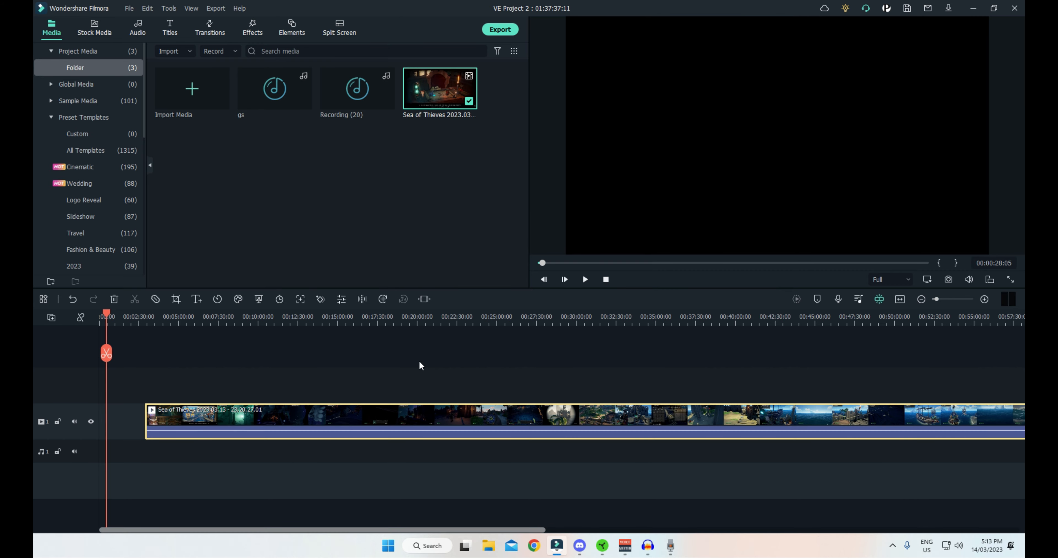
{"action": "left_click_drag", "start_coordinate": [299, 78], "coordinate": [166, 450]}
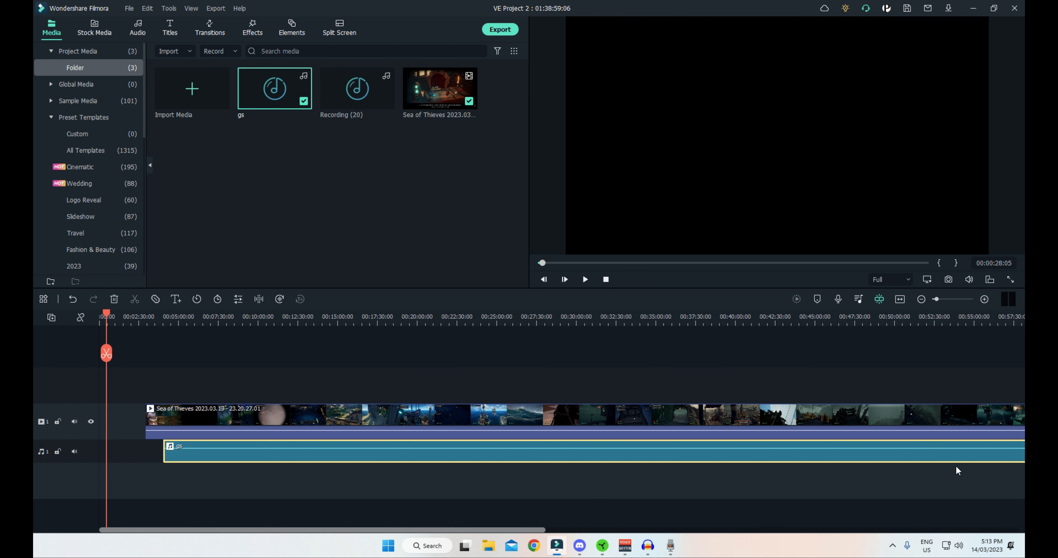
{"action": "left_click", "coordinate": [985, 299]}
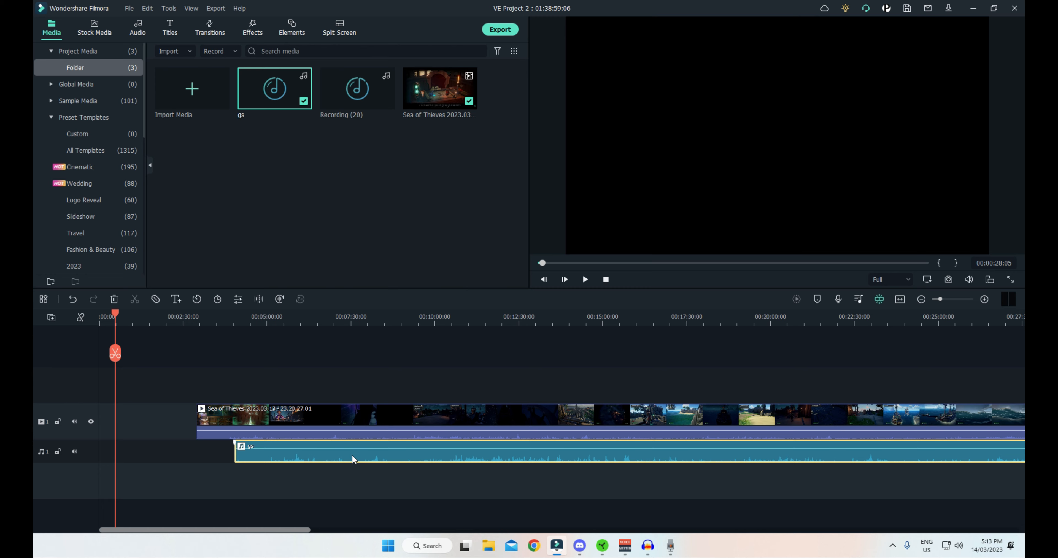
{"action": "left_click_drag", "start_coordinate": [355, 460], "coordinate": [317, 459]}
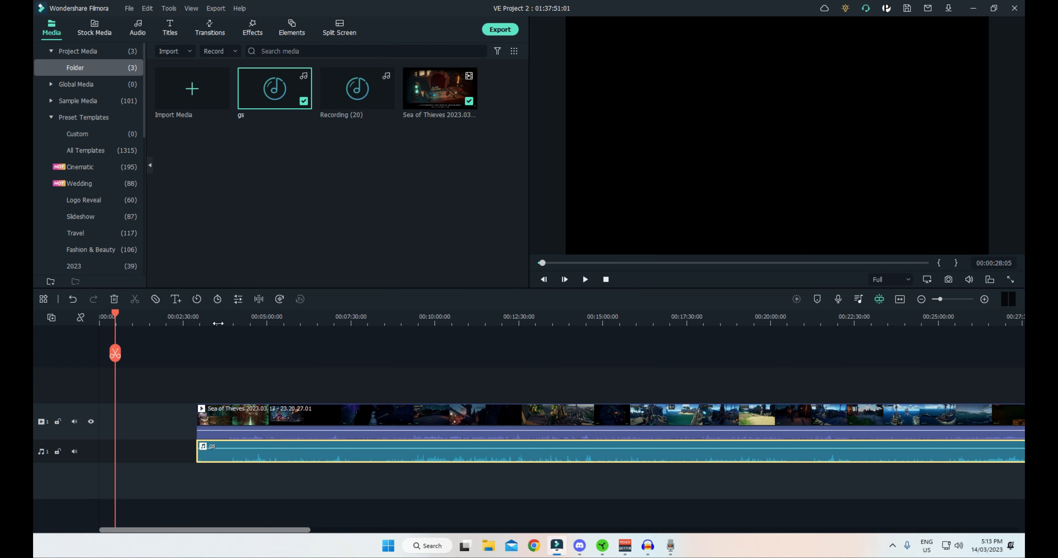
Shift the gs audio clip about 5 seconds earlier so its waveform peaks roughly match the video's own audio.
{"action": "left_click", "coordinate": [224, 318]}
{"action": "left_click", "coordinate": [229, 317]}
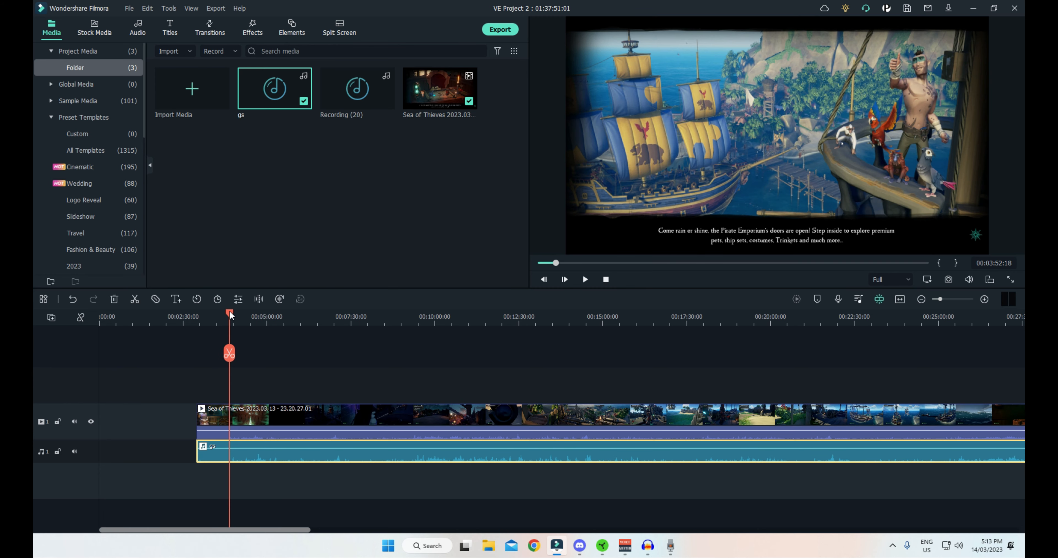
{"action": "left_click_drag", "start_coordinate": [230, 316], "coordinate": [229, 315]}
{"action": "left_click", "coordinate": [985, 299]}
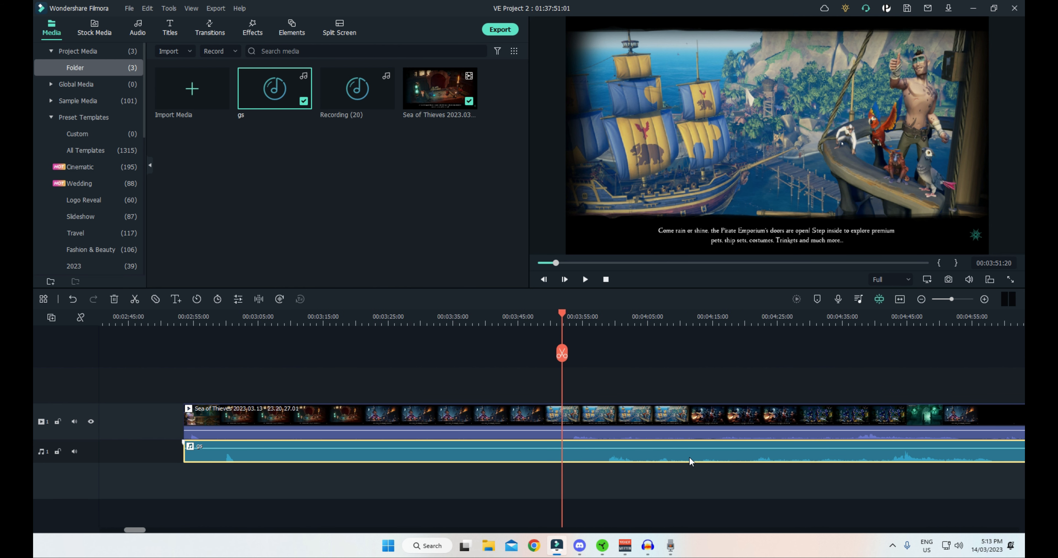
{"action": "left_click_drag", "start_coordinate": [690, 461], "coordinate": [649, 457]}
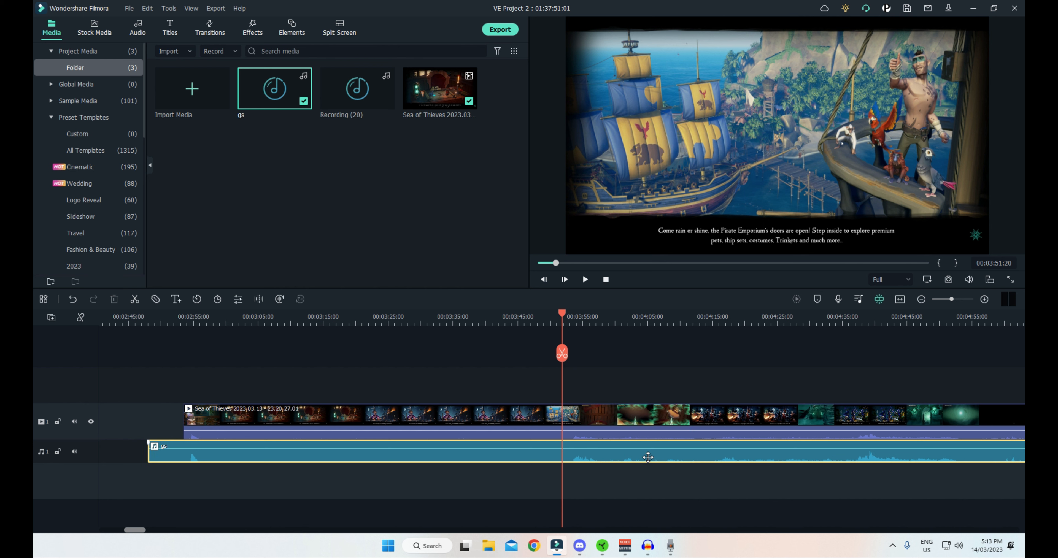
Fine-align the gs audio by moving it a few frames earlier so its waveform onset matches the video's near 00:03:53:16.
{"action": "left_click", "coordinate": [984, 299]}
{"action": "left_click", "coordinate": [985, 299]}
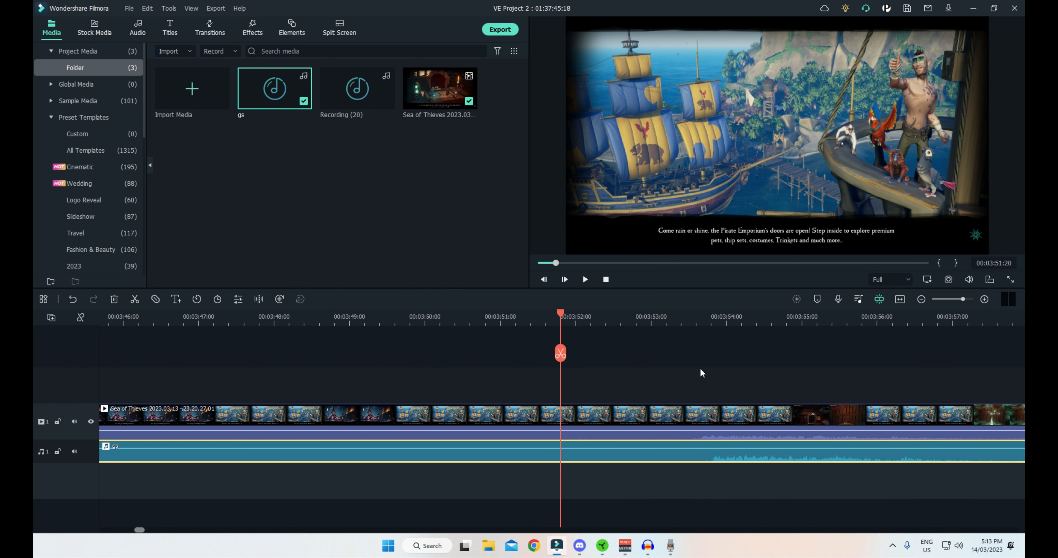
{"action": "left_click", "coordinate": [669, 322]}
{"action": "left_click", "coordinate": [687, 322]}
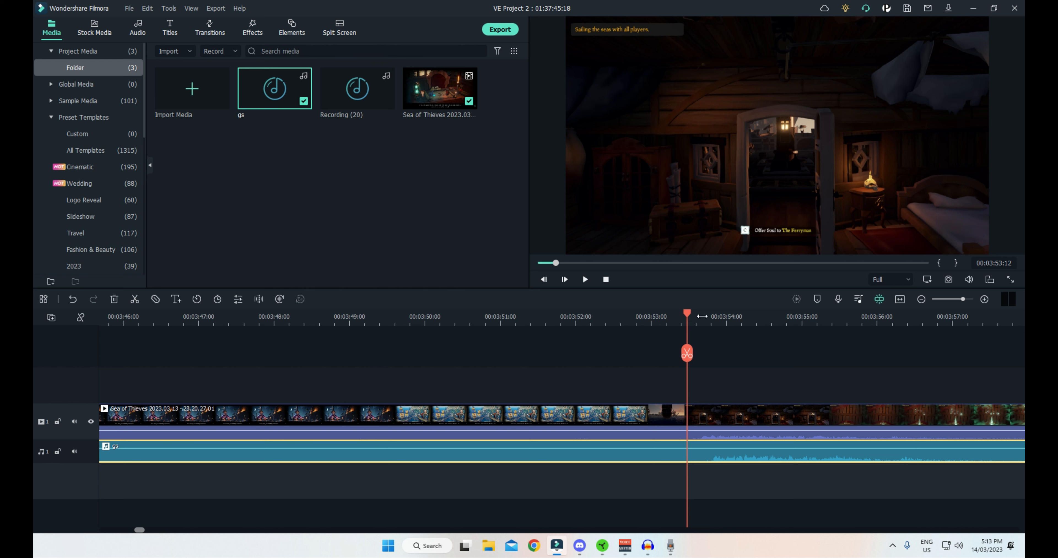
{"action": "left_click", "coordinate": [745, 316]}
{"action": "left_click", "coordinate": [776, 318]}
{"action": "left_click", "coordinate": [667, 320]}
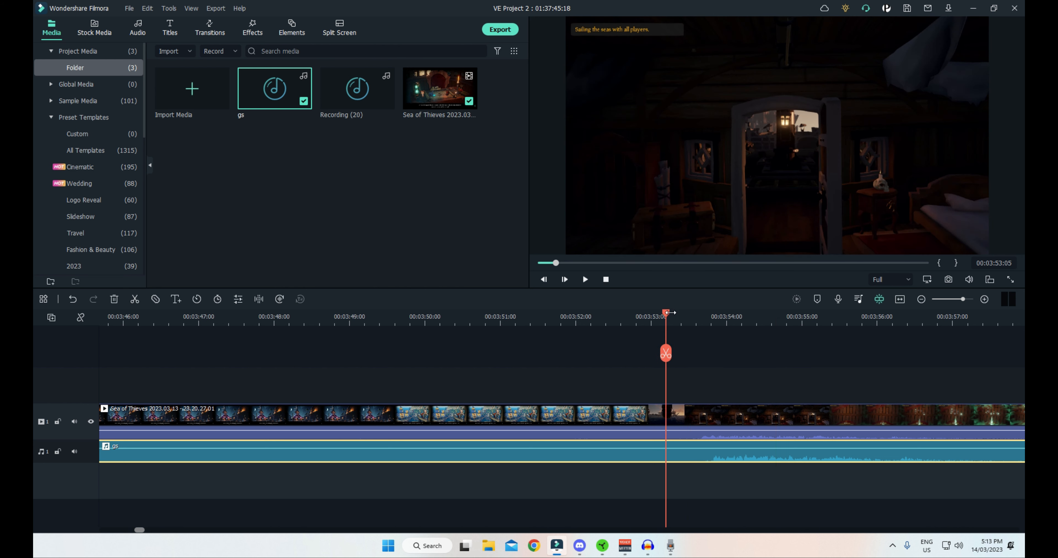
{"action": "left_click_drag", "start_coordinate": [668, 316], "coordinate": [701, 316]}
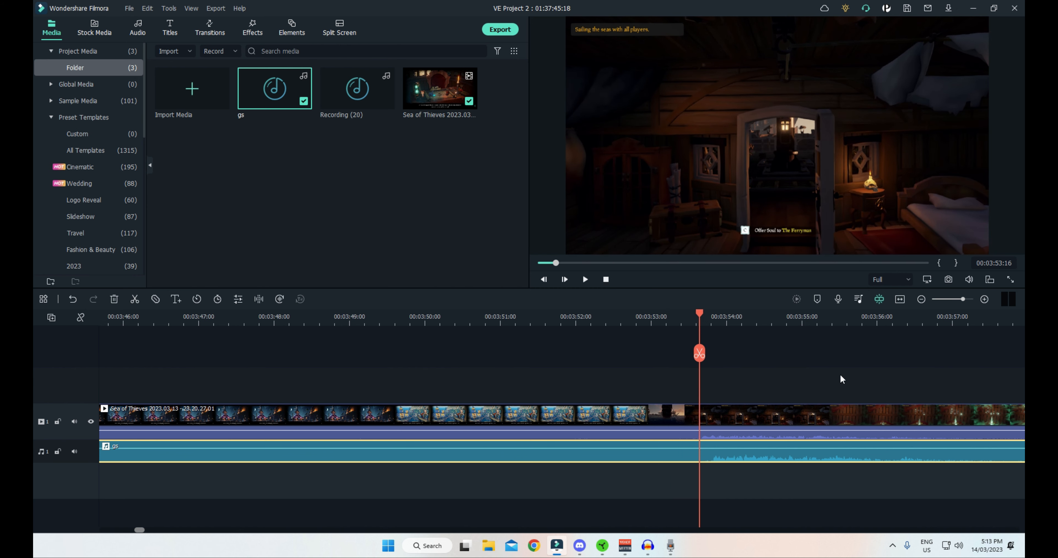
{"action": "left_click", "coordinate": [984, 299]}
{"action": "left_click", "coordinate": [984, 299]}
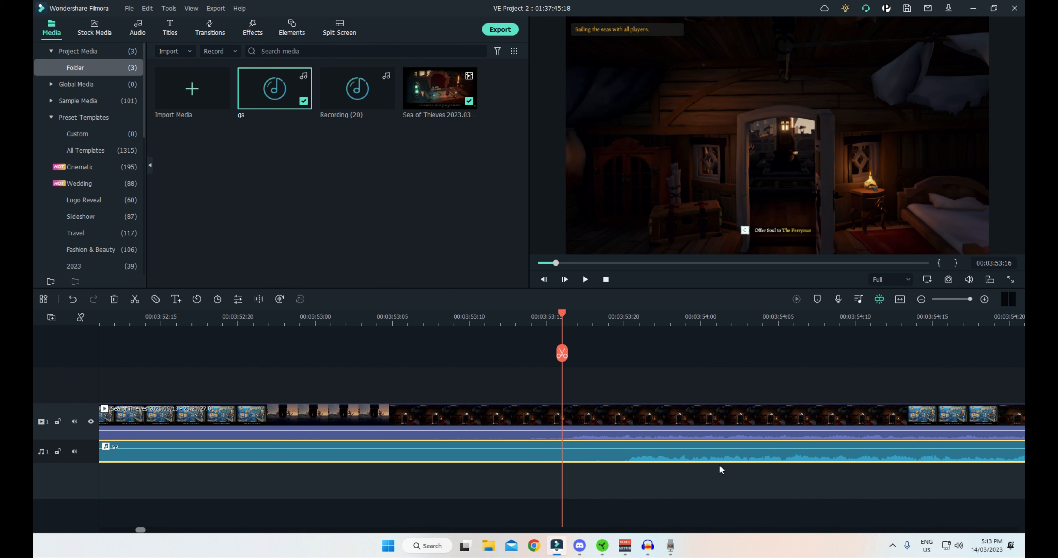
{"action": "left_click_drag", "start_coordinate": [704, 460], "coordinate": [647, 460]}
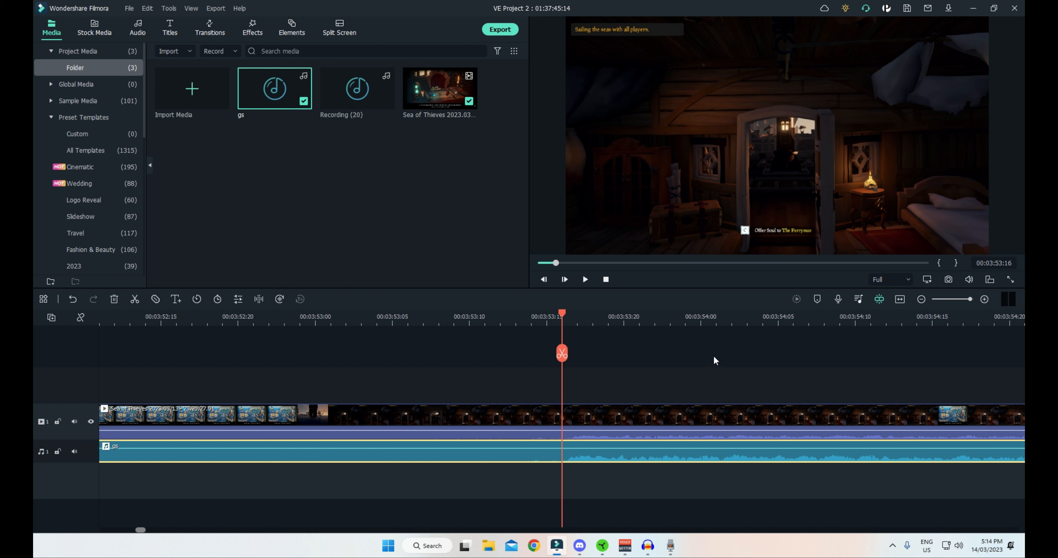
Play back the aligned section and compare both waveforms up close at the opening peak near 00:02:54:16.
{"action": "key", "text": "space"}
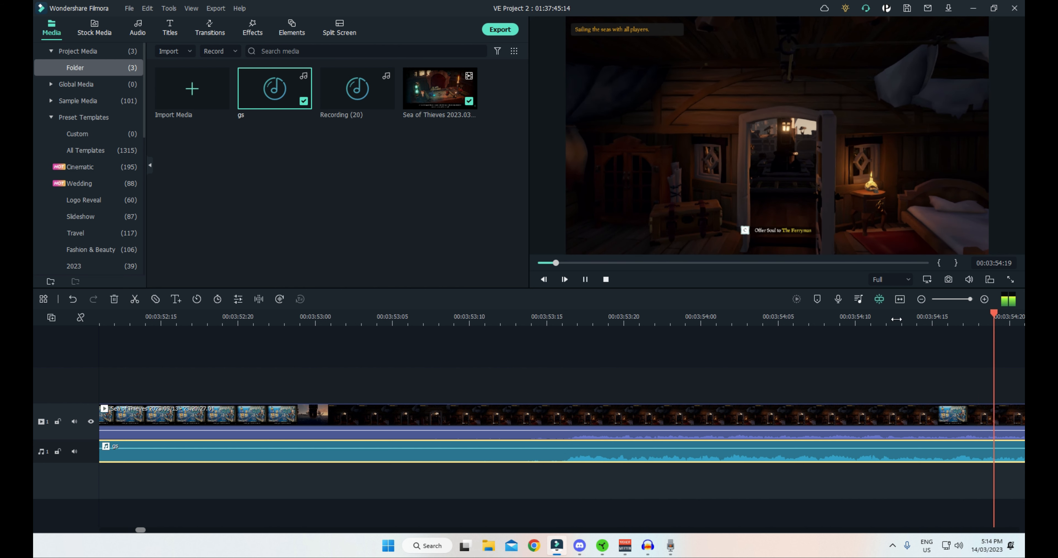
{"action": "key", "text": "space"}
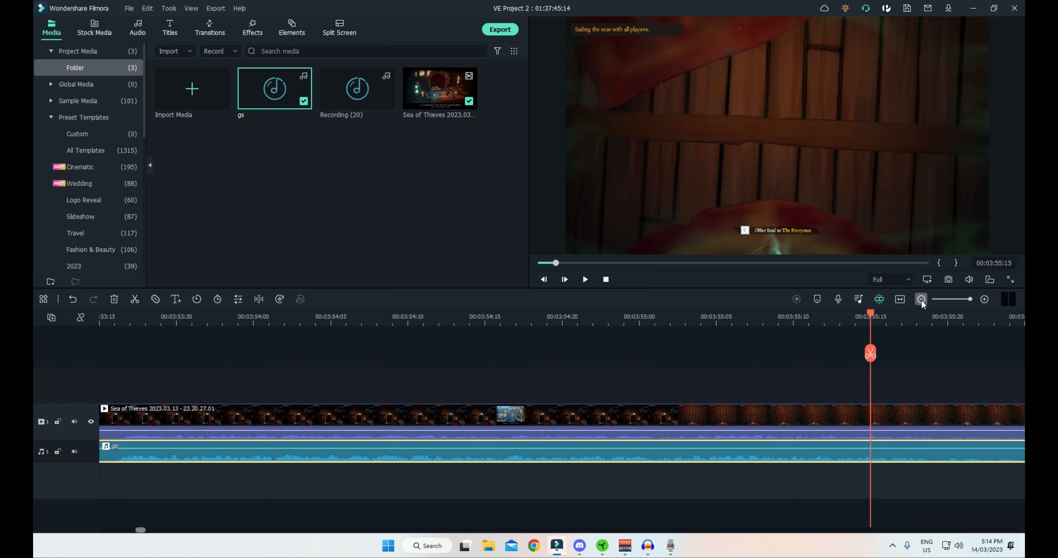
{"action": "left_click", "coordinate": [922, 299]}
{"action": "scroll", "coordinate": [500, 365], "scroll_direction": "up", "scroll_amount": 10}
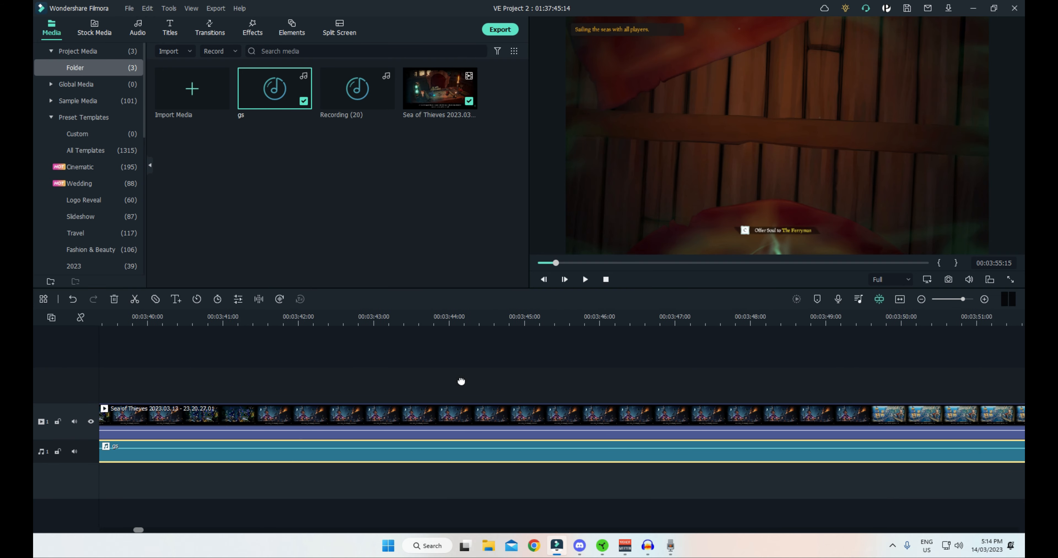
{"action": "left_click_drag", "start_coordinate": [568, 383], "coordinate": [590, 383]}
{"action": "left_click", "coordinate": [922, 299]}
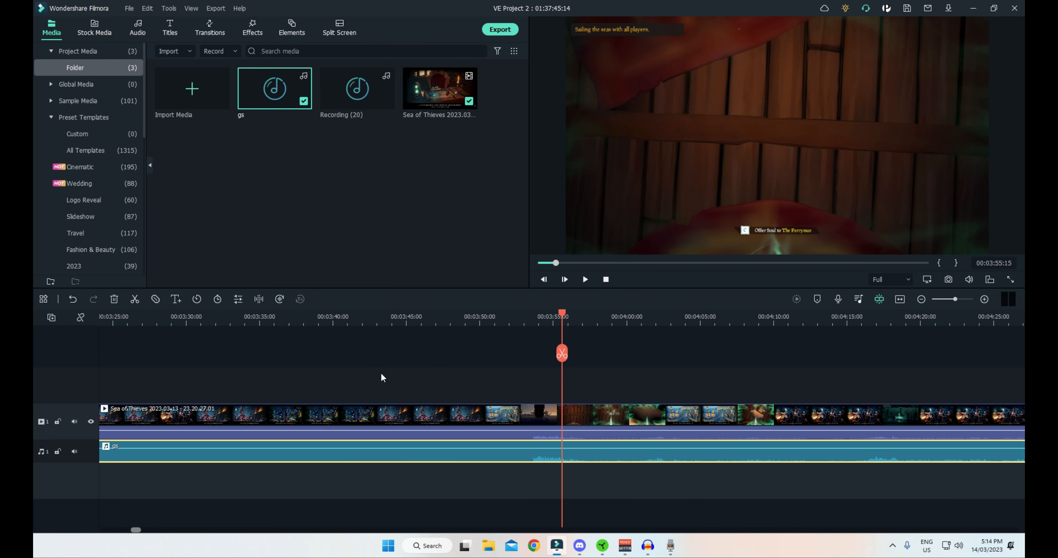
{"action": "left_click_drag", "start_coordinate": [271, 376], "coordinate": [588, 373]}
{"action": "scroll", "coordinate": [587, 373], "scroll_direction": "up", "scroll_amount": 10}
{"action": "left_click", "coordinate": [224, 321]}
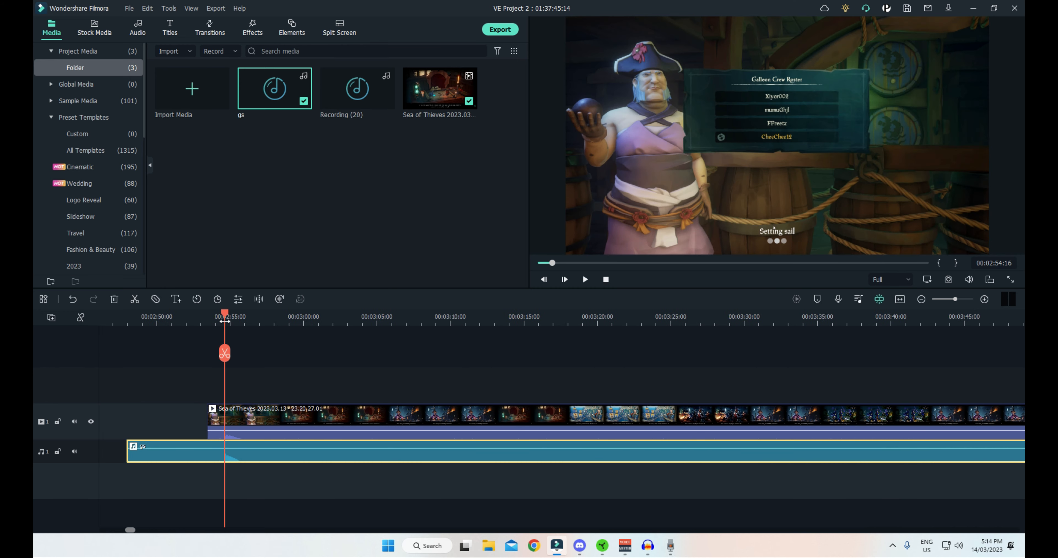
{"action": "left_click", "coordinate": [985, 299]}
{"action": "left_click", "coordinate": [985, 300]}
{"action": "left_click", "coordinate": [985, 299]}
{"action": "left_click", "coordinate": [984, 299]}
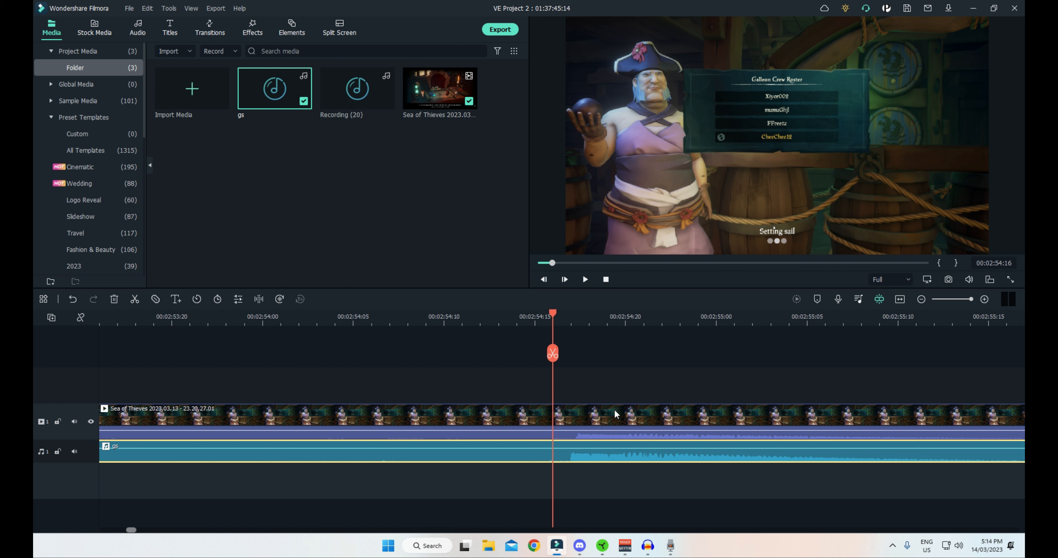
Check the sync of the video and gs waveforms at the opening peak by playing from 00:02:54:17.
{"action": "left_click", "coordinate": [623, 415]}
{"action": "mouse_move", "coordinate": [623, 416]}
{"action": "left_mouse_down"}
{"action": "mouse_move", "coordinate": [612, 419]}
{"action": "mouse_move", "coordinate": [619, 428]}
{"action": "left_mouse_up"}
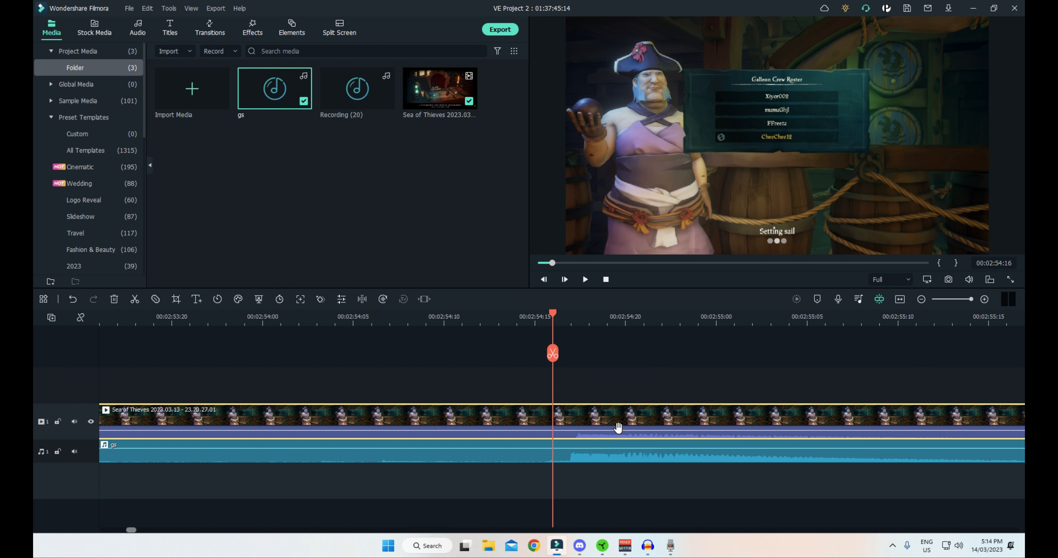
{"action": "left_click", "coordinate": [606, 461]}
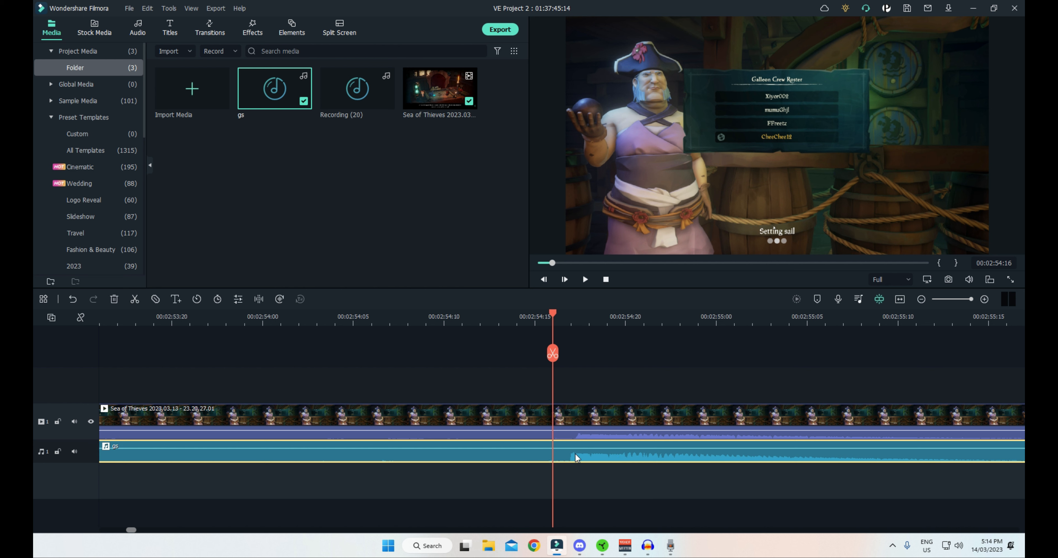
{"action": "key", "text": "Right"}
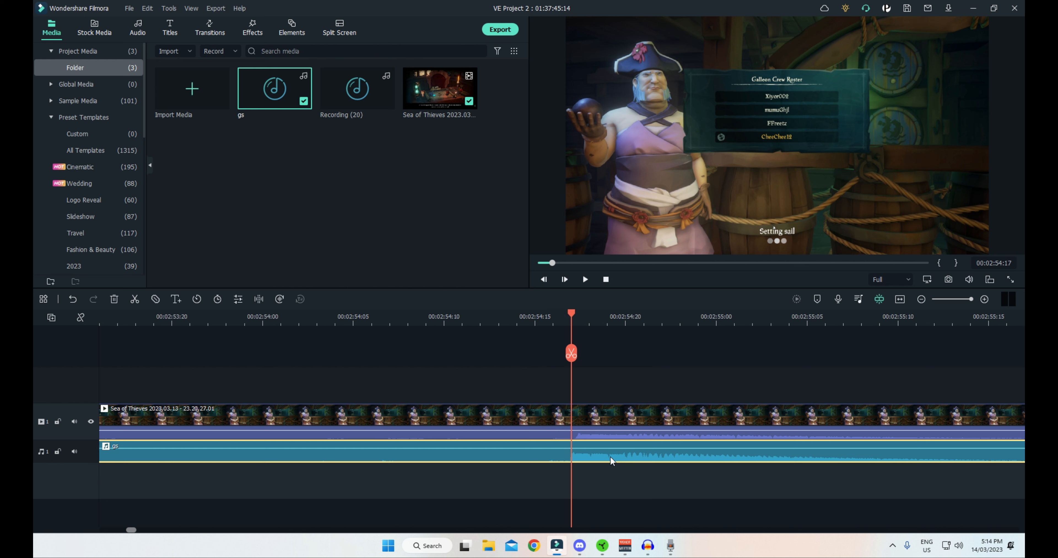
{"action": "left_click", "coordinate": [607, 418]}
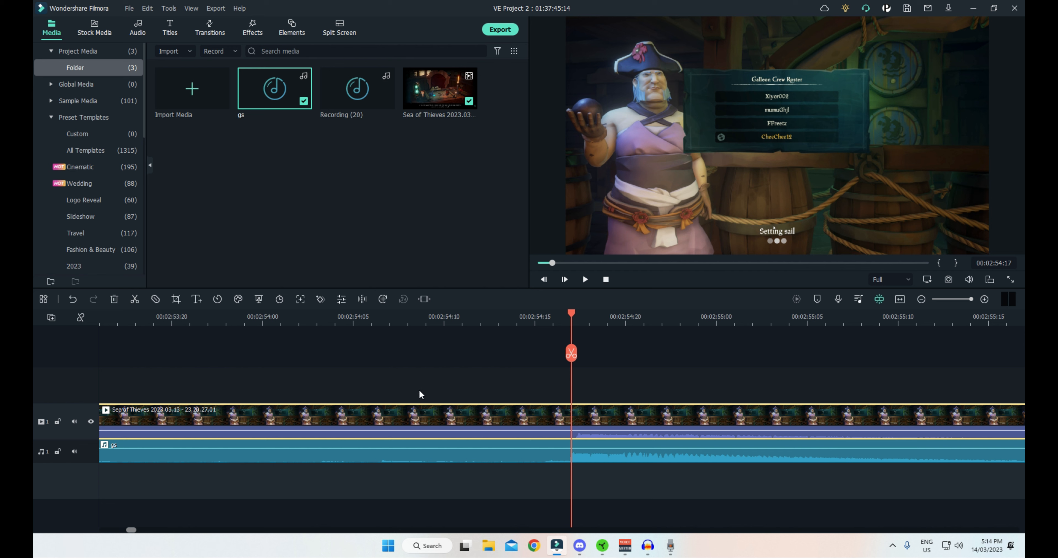
{"action": "key", "text": "space"}
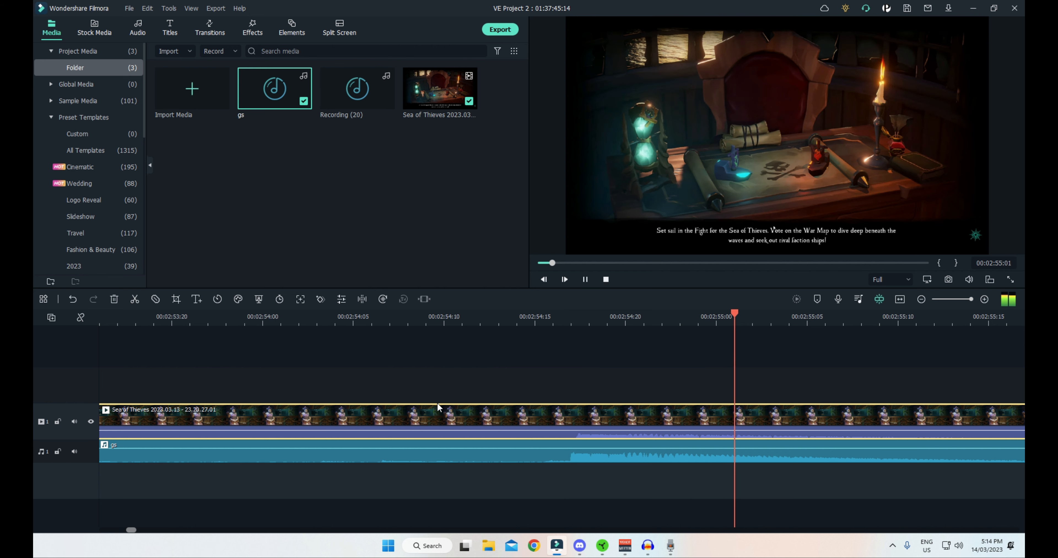
{"action": "left_click", "coordinate": [922, 299]}
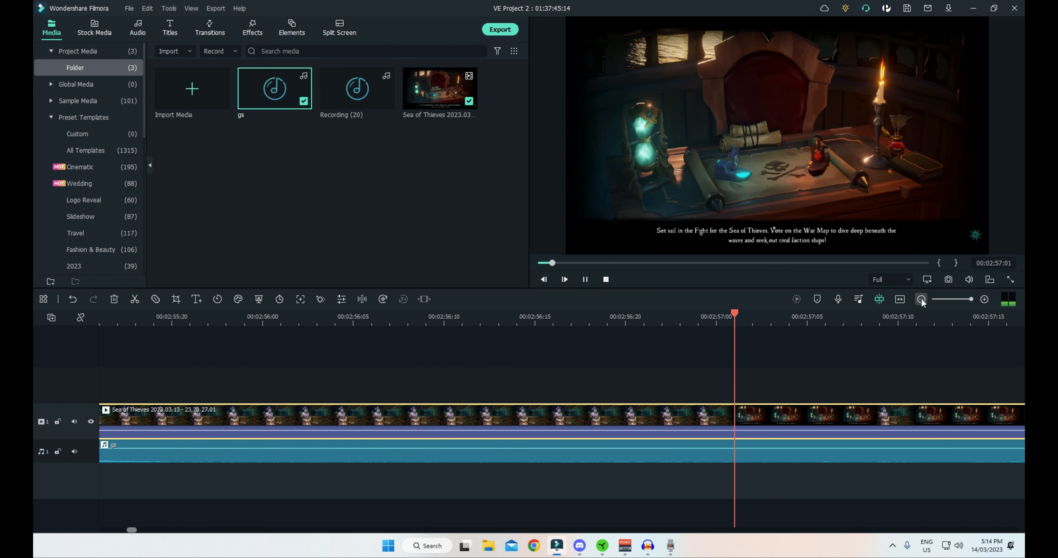
{"action": "left_click", "coordinate": [921, 299]}
{"action": "left_click", "coordinate": [922, 300]}
{"action": "key", "text": "space"}
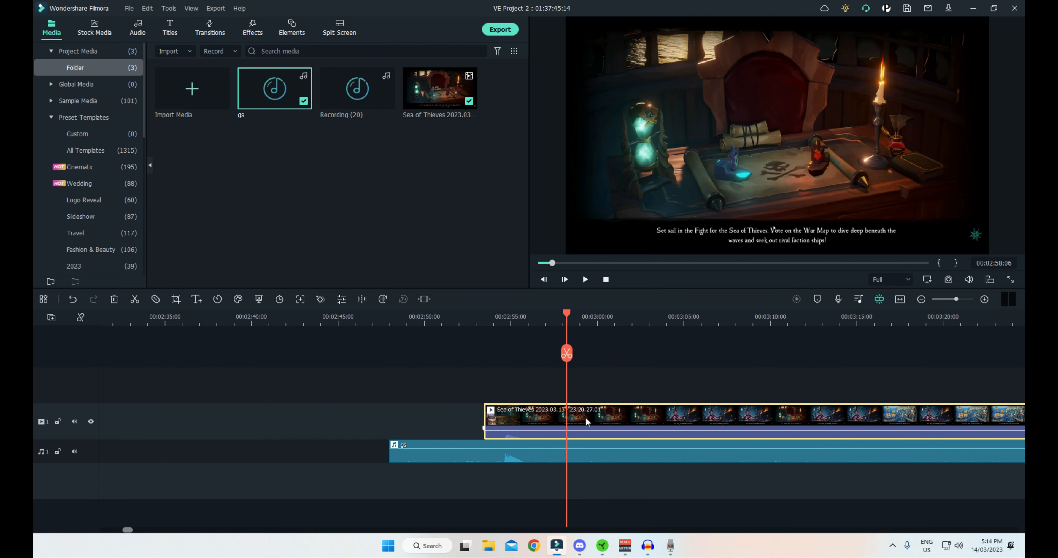
Detach the audio from the Sea of Thieves video clip and delete the detached audio clip.
{"action": "right_click", "coordinate": [586, 417]}
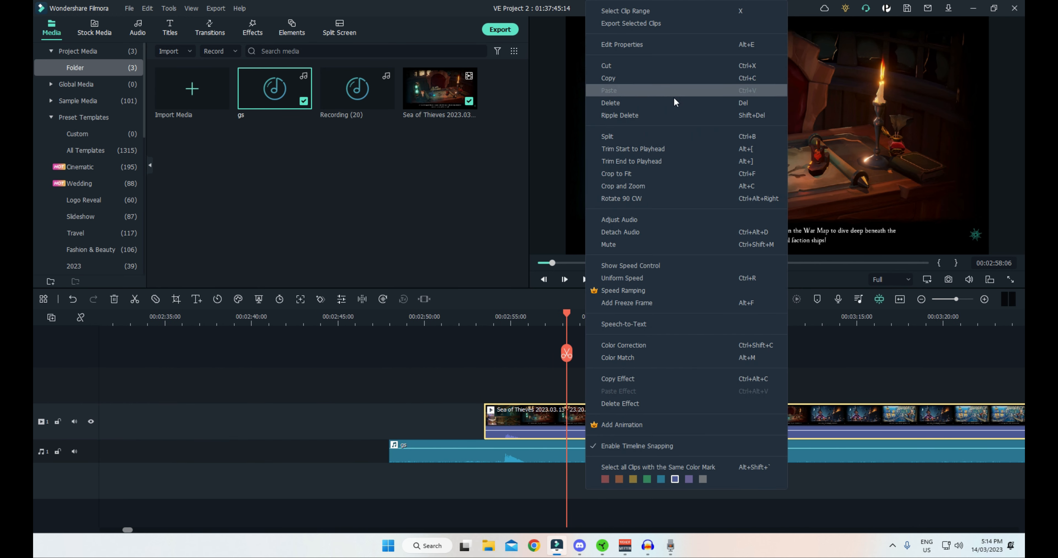
{"action": "left_click", "coordinate": [670, 233]}
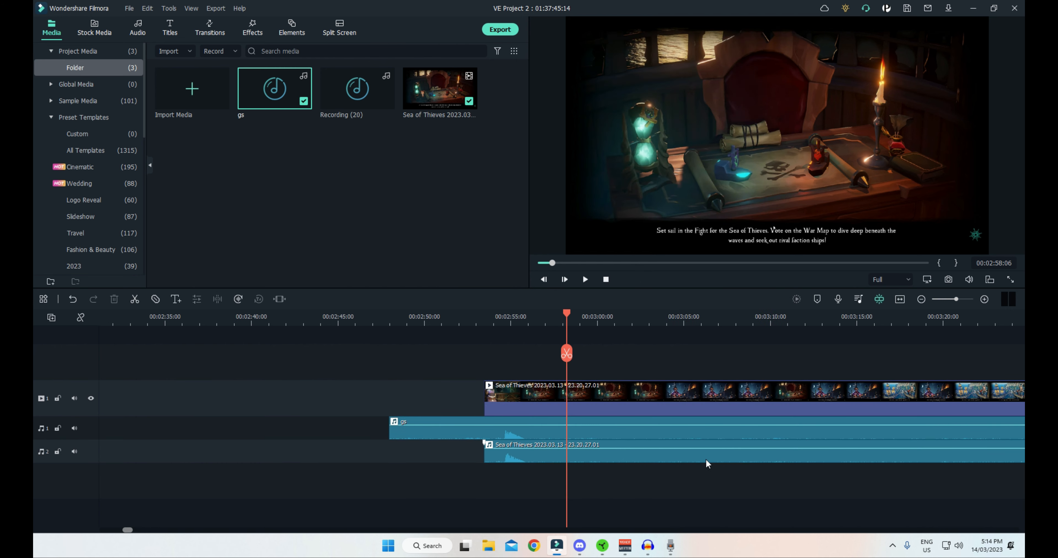
{"action": "left_click", "coordinate": [650, 459]}
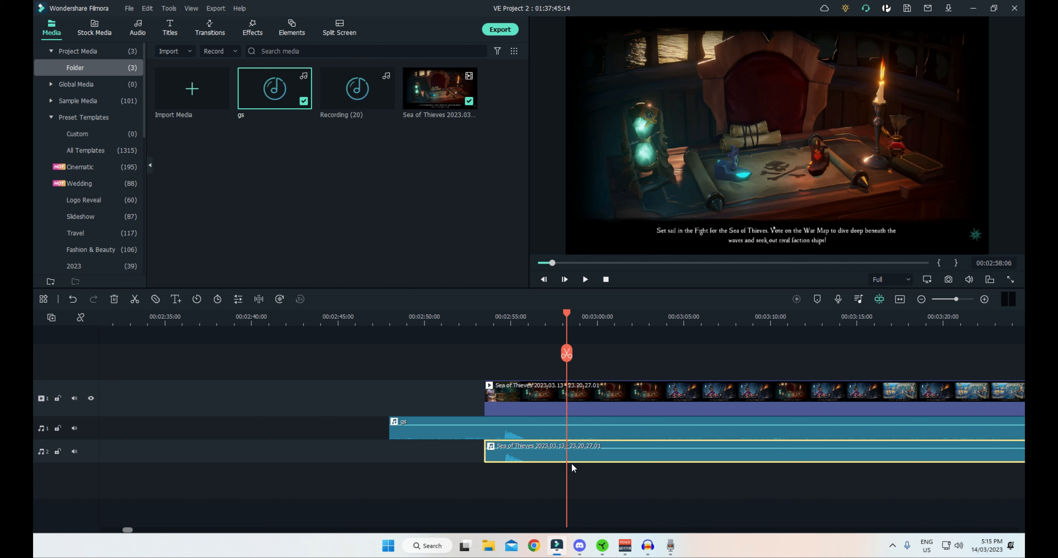
{"action": "key", "text": "Delete"}
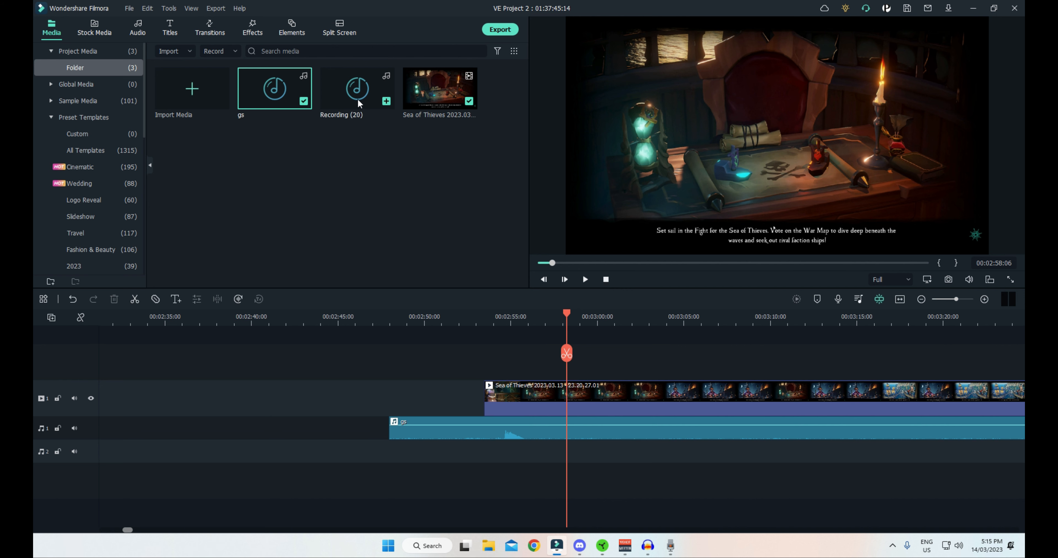
Add Recording (20) to the second audio track and shift it so its voice onset lines up with the video at 00:03:04:12.
{"action": "left_click_drag", "start_coordinate": [357, 89], "coordinate": [418, 456]}
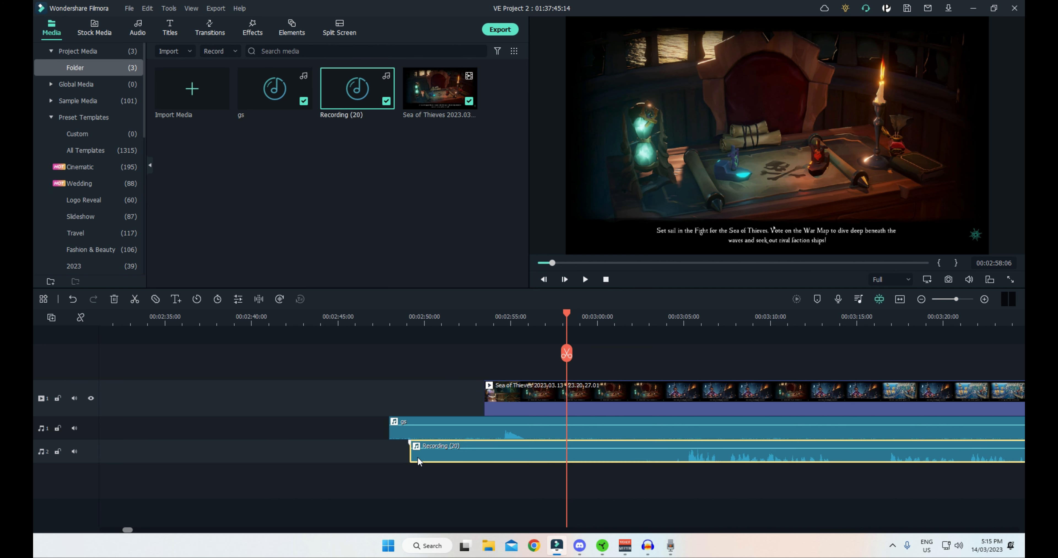
{"action": "scroll", "coordinate": [612, 501], "scroll_direction": "right", "scroll_amount": 3}
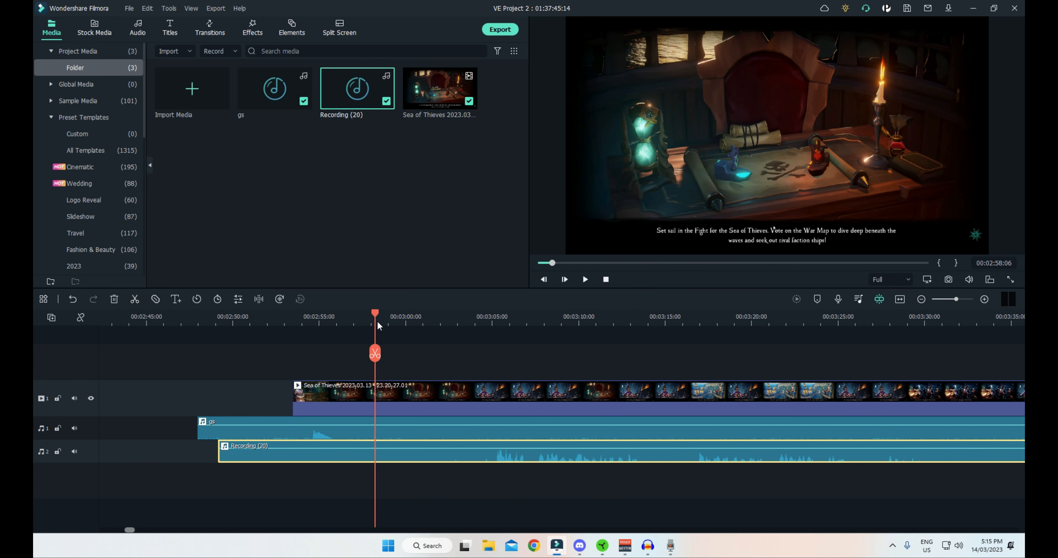
{"action": "left_click_drag", "start_coordinate": [376, 315], "coordinate": [482, 318]}
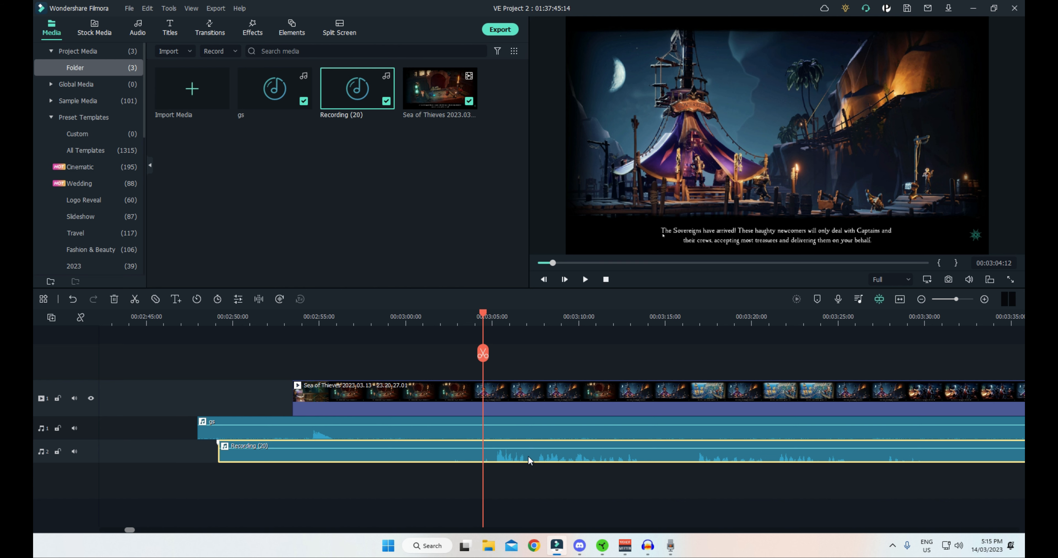
{"action": "left_click_drag", "start_coordinate": [524, 454], "coordinate": [505, 455]}
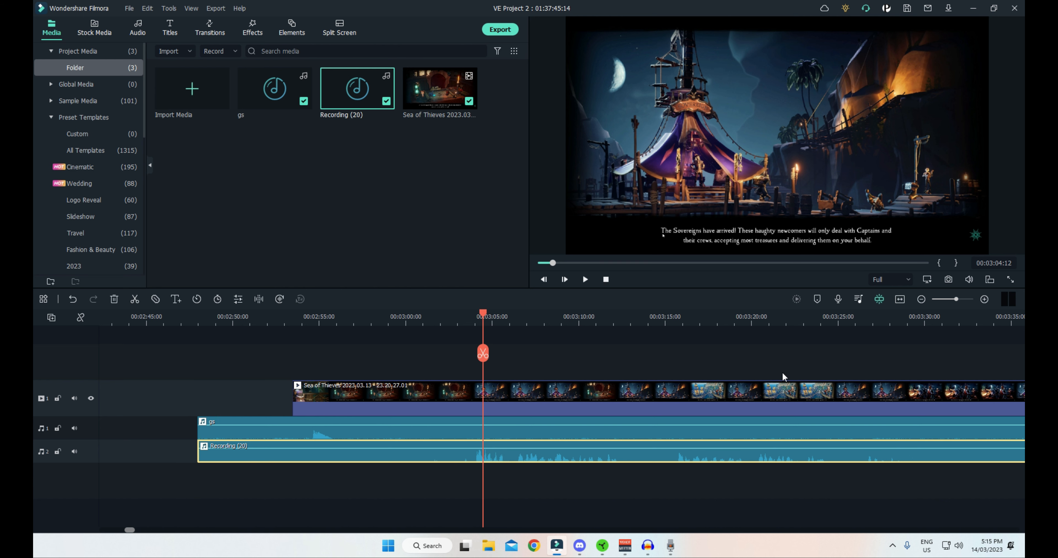
{"action": "left_click", "coordinate": [985, 299]}
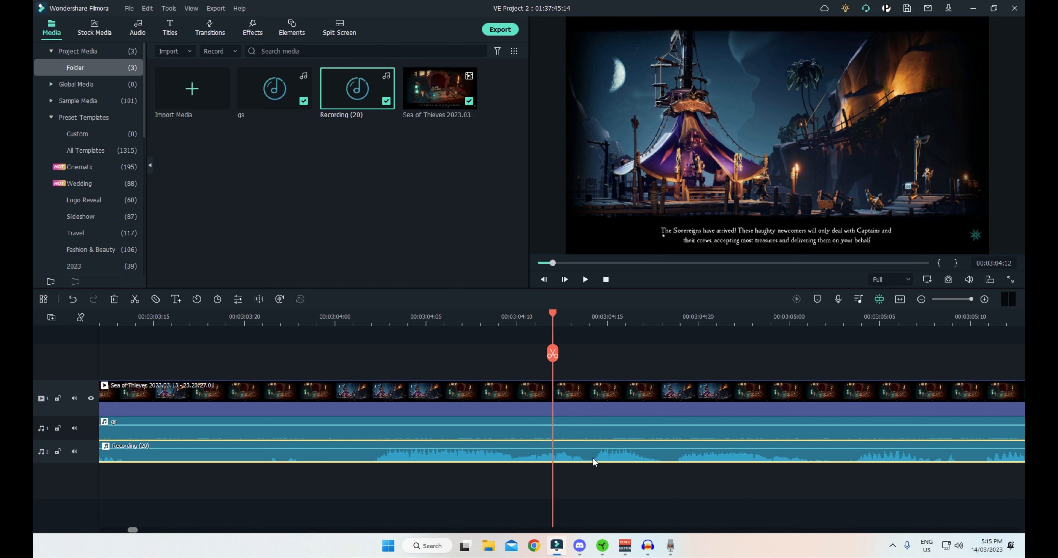
{"action": "left_click_drag", "start_coordinate": [592, 457], "coordinate": [770, 441]}
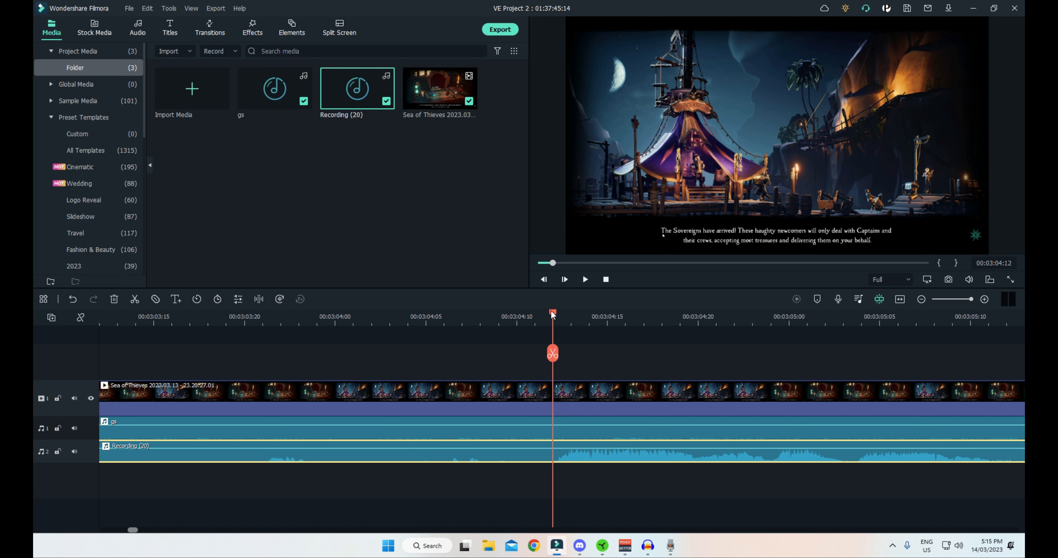
Shift the Recording (20) clip later against the playhead at 00:03:05:11 and play the section to check the sync.
{"action": "left_click_drag", "start_coordinate": [553, 314], "coordinate": [940, 358]}
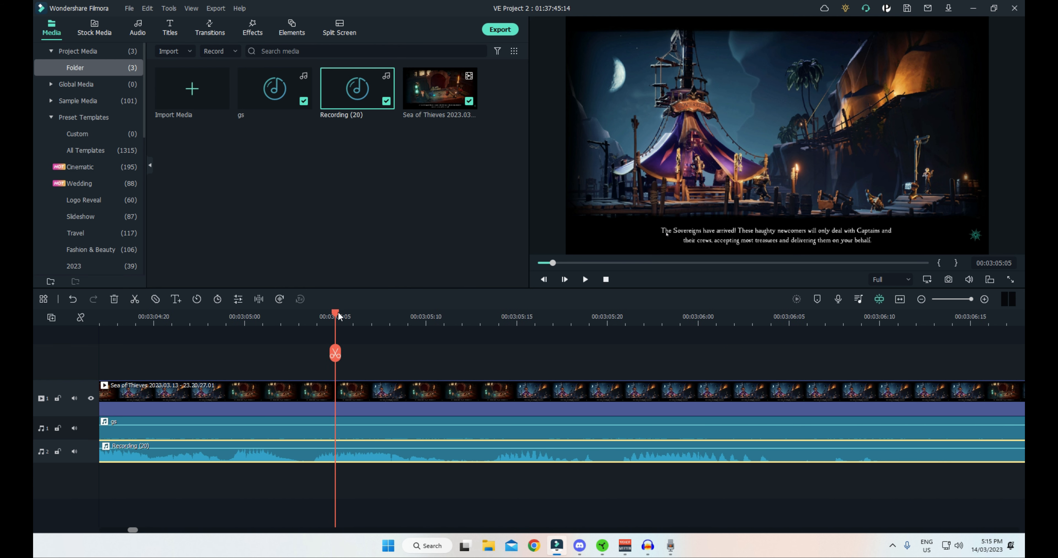
{"action": "left_click_drag", "start_coordinate": [338, 312], "coordinate": [448, 321]}
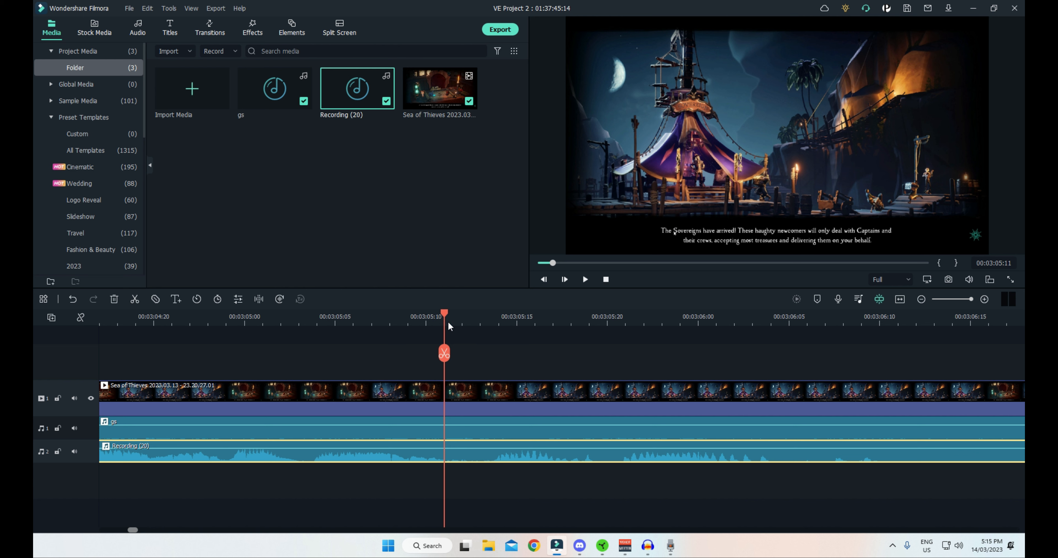
{"action": "left_click_drag", "start_coordinate": [483, 459], "coordinate": [756, 455]}
{"action": "key", "text": "space"}
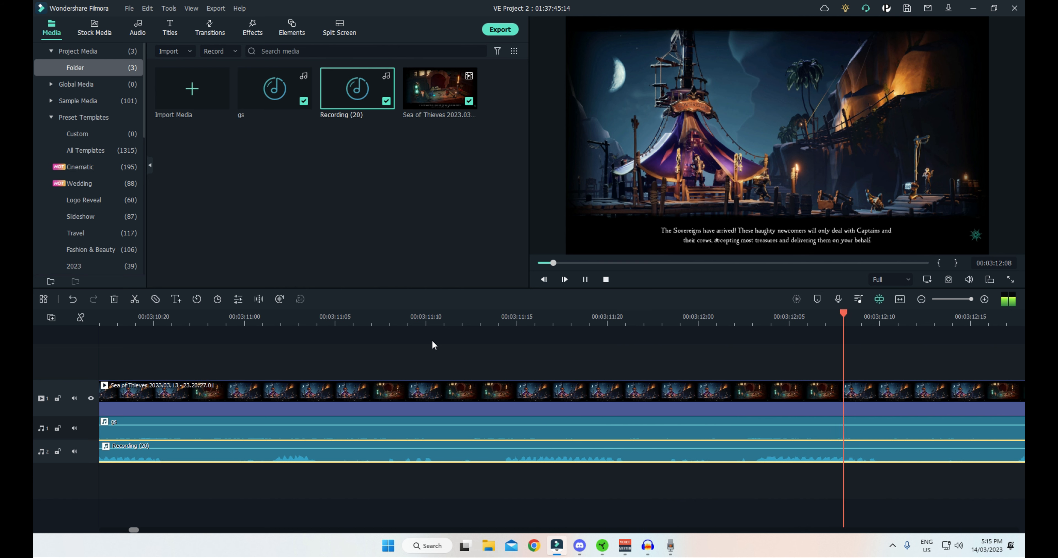
{"action": "key", "text": "space"}
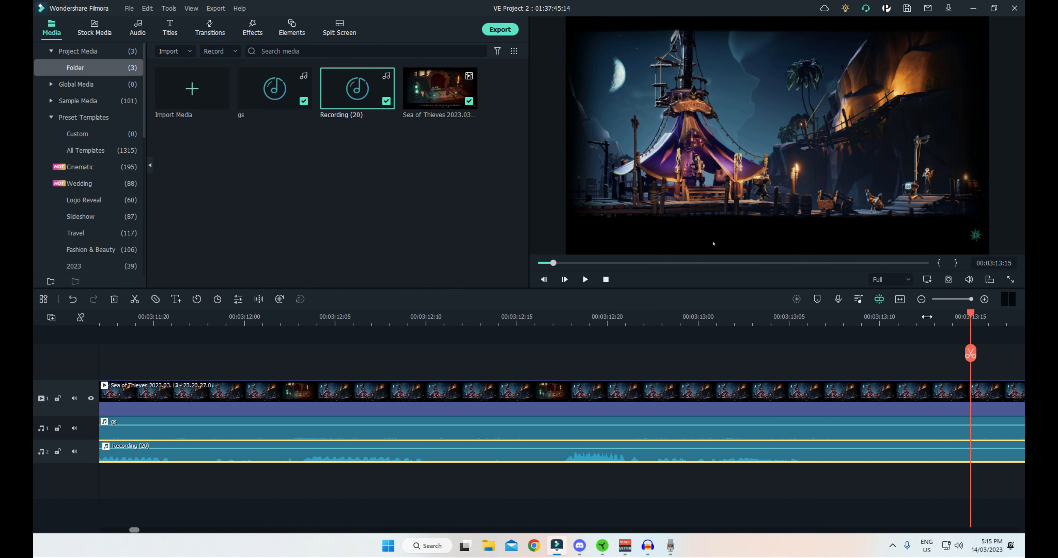
Split the Sea of Thieves video and both audio tracks at 00:04:34:15.
{"action": "left_click", "coordinate": [922, 300]}
{"action": "left_click", "coordinate": [922, 299]}
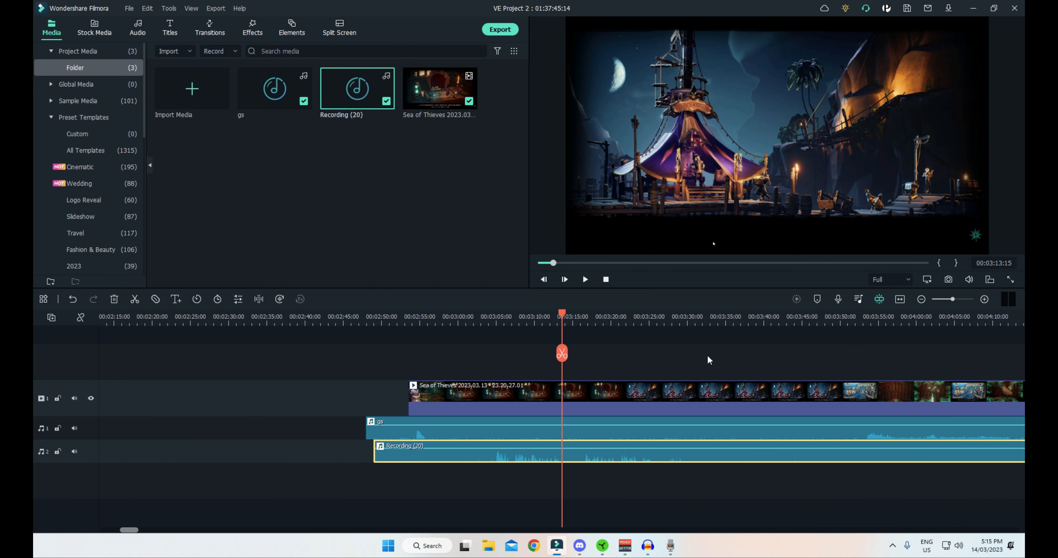
{"action": "left_click", "coordinate": [922, 299]}
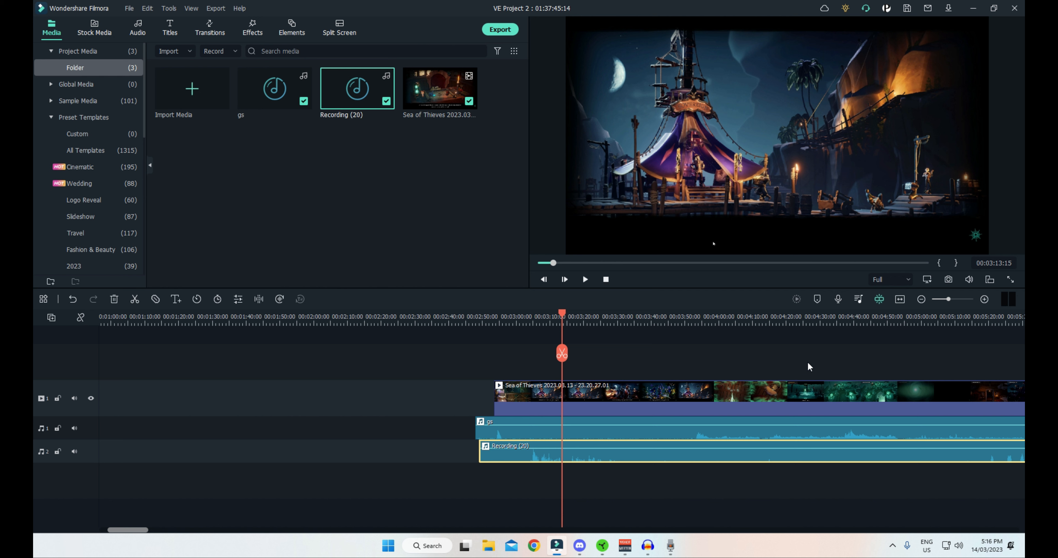
{"action": "left_click", "coordinate": [703, 319]}
{"action": "left_click_drag", "start_coordinate": [702, 319], "coordinate": [698, 316]}
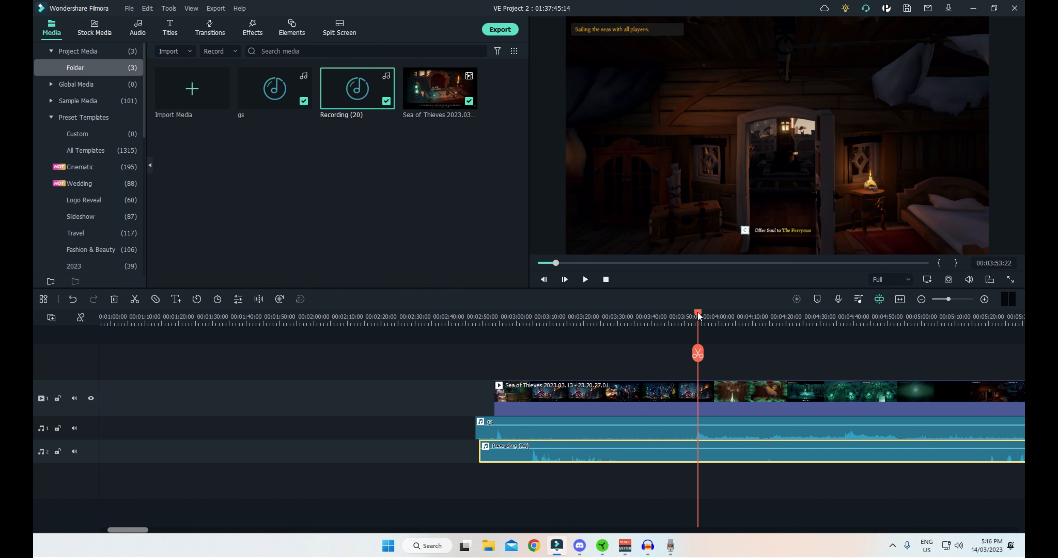
{"action": "left_click_drag", "start_coordinate": [698, 316], "coordinate": [836, 332]}
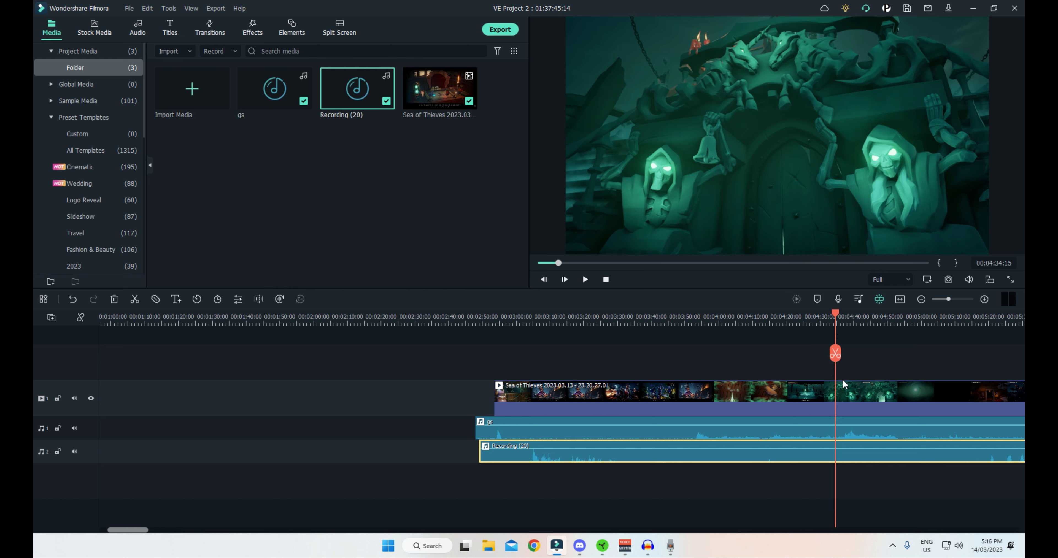
{"action": "left_click", "coordinate": [795, 363]}
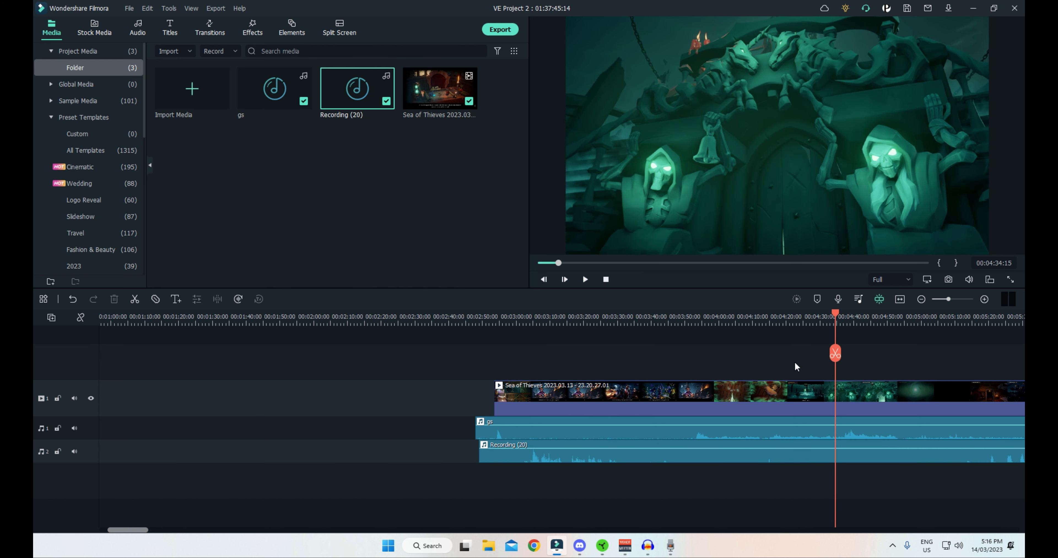
{"action": "left_click", "coordinate": [836, 355]}
Delete the video, gs and Recording (20) segments before the split at 00:04:34:15.
{"action": "scroll", "coordinate": [867, 354], "scroll_direction": "right", "scroll_amount": 3}
{"action": "left_click_drag", "start_coordinate": [654, 503], "coordinate": [503, 319]}
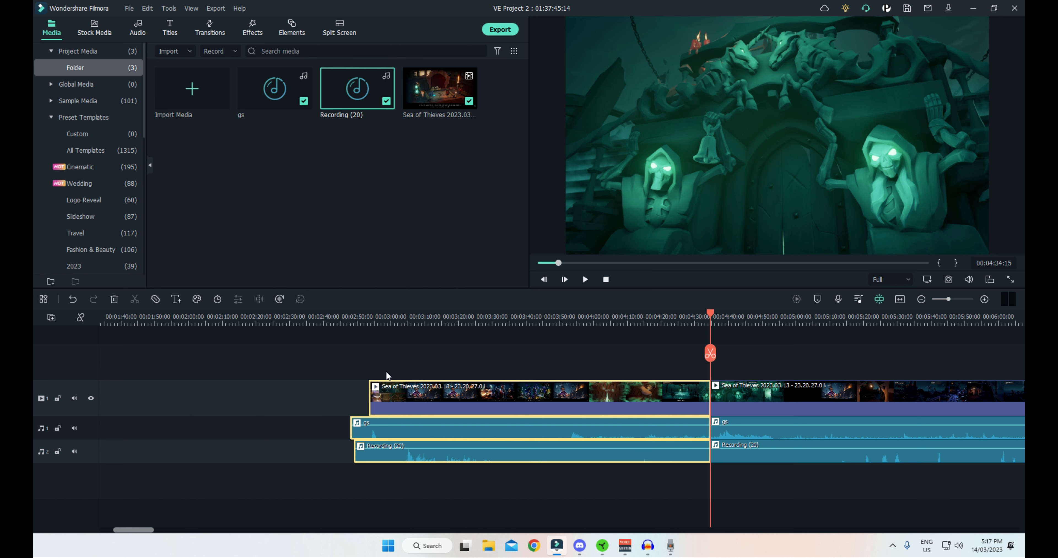
{"action": "left_click_drag", "start_coordinate": [614, 502], "coordinate": [367, 322]}
{"action": "key", "text": "Delete"}
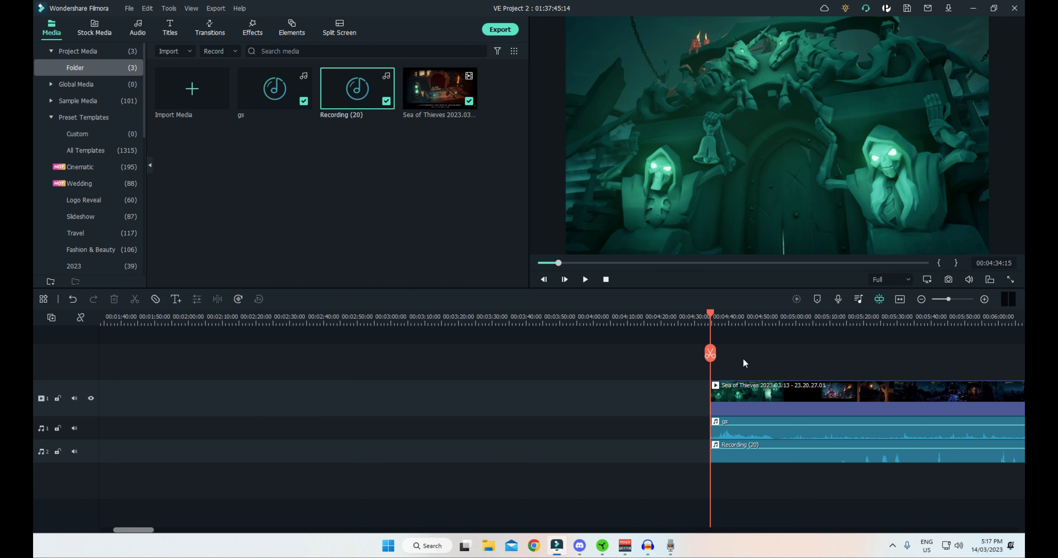
Play the remaining footage up to the black frame at 00:04:54:05 and split all three tracks there.
{"action": "key", "text": "space"}
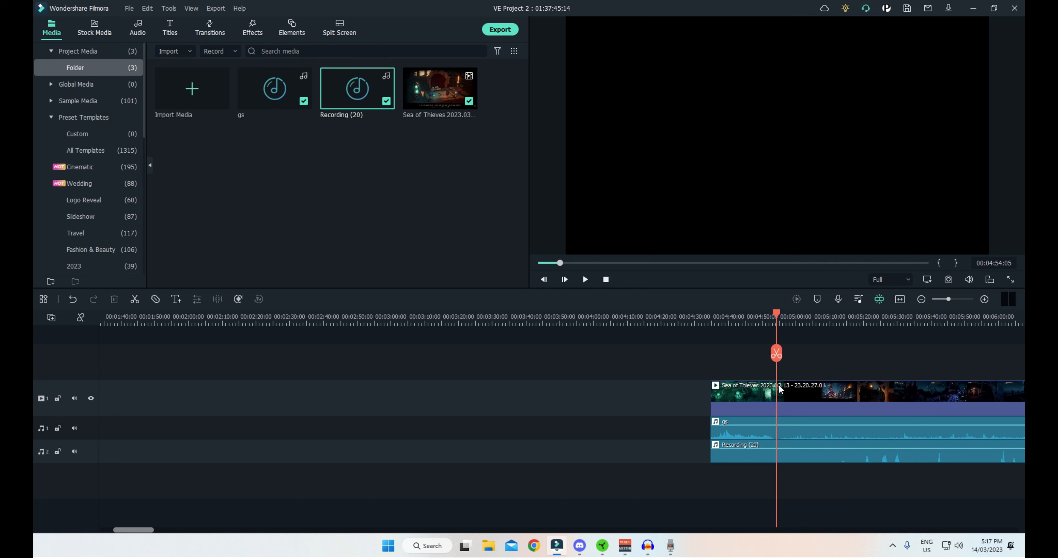
{"action": "left_click", "coordinate": [783, 397]}
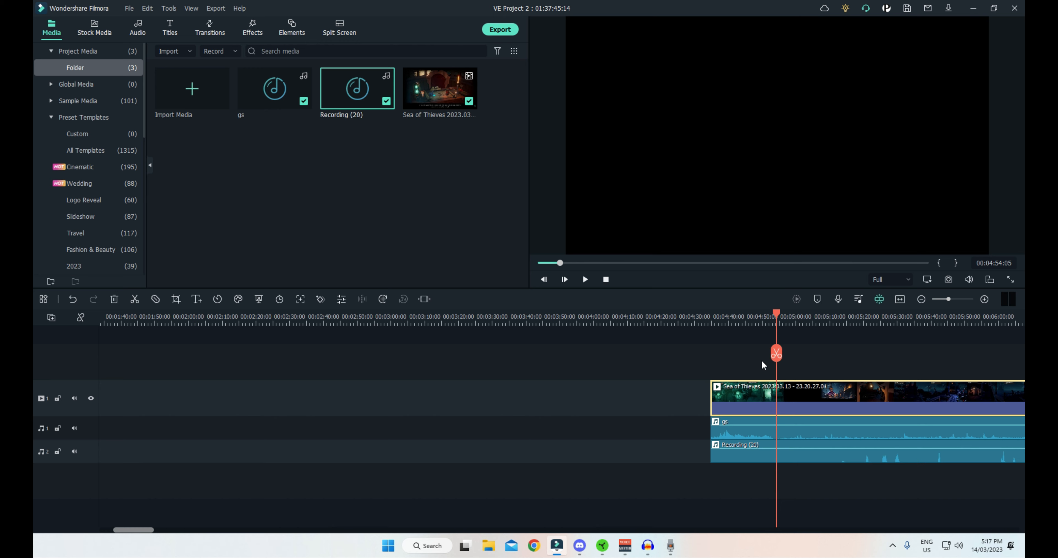
{"action": "left_click", "coordinate": [818, 349]}
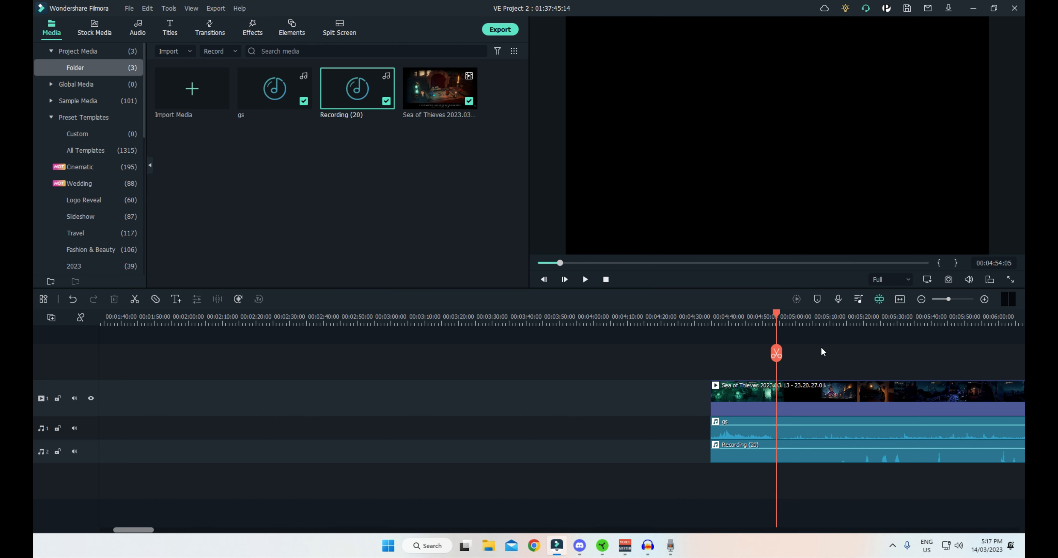
{"action": "left_click", "coordinate": [777, 354]}
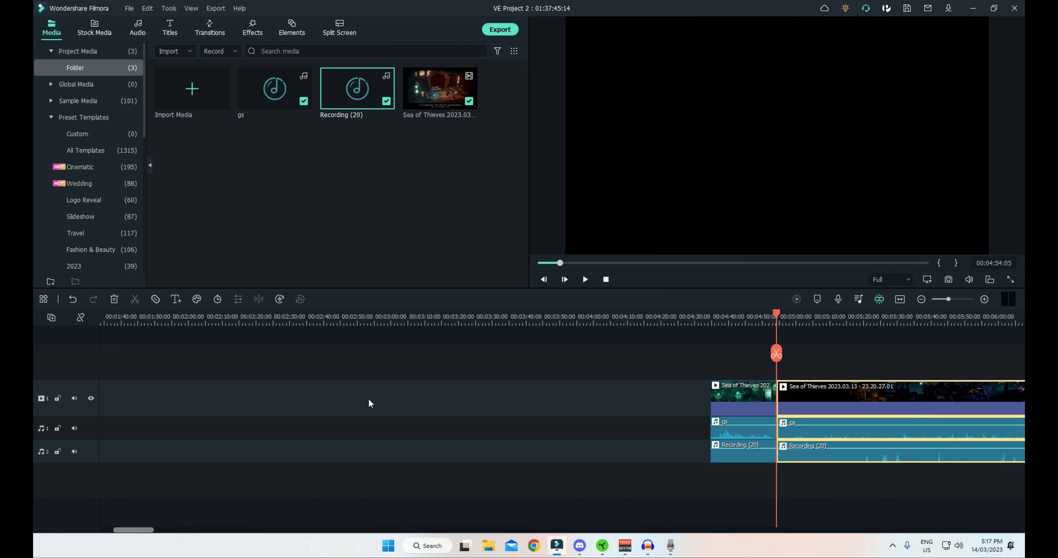
{"action": "key", "text": "ctrl+z"}
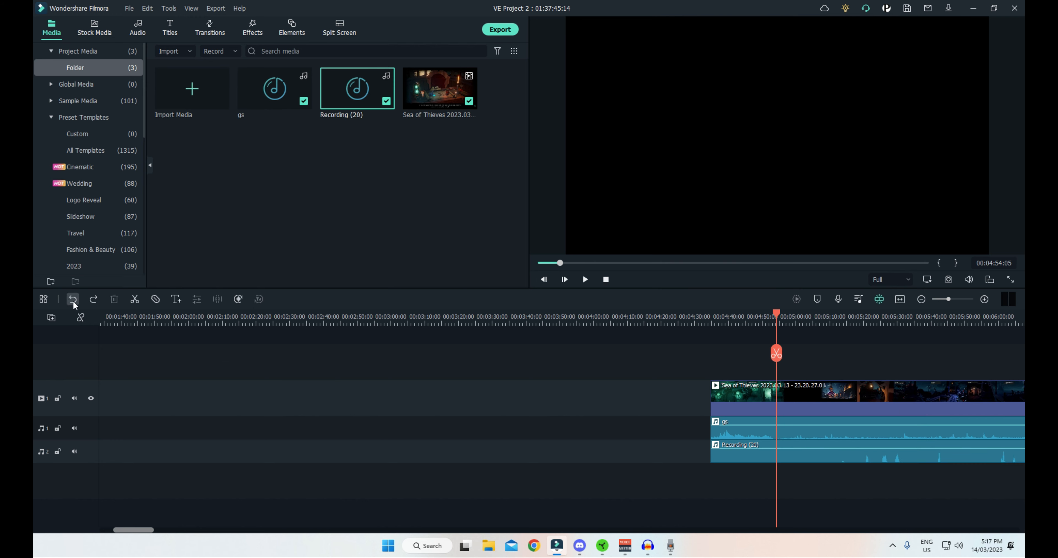
{"action": "left_click", "coordinate": [136, 302]}
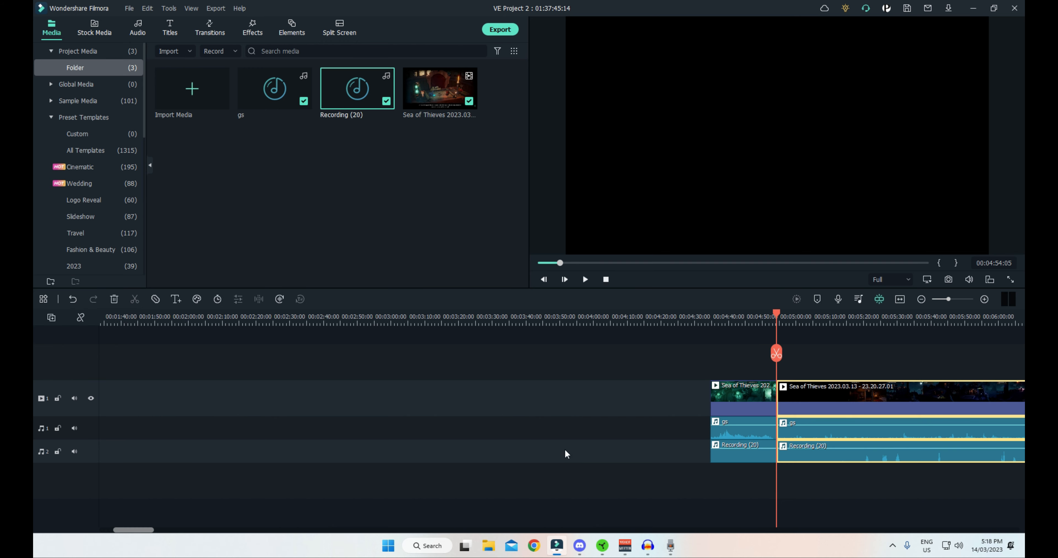
Move the video, gs and Recording (20) segments between 00:04:34:15 and 00:04:54:05 together to the start of the timeline.
{"action": "left_click_drag", "start_coordinate": [644, 493], "coordinate": [159, 404]}
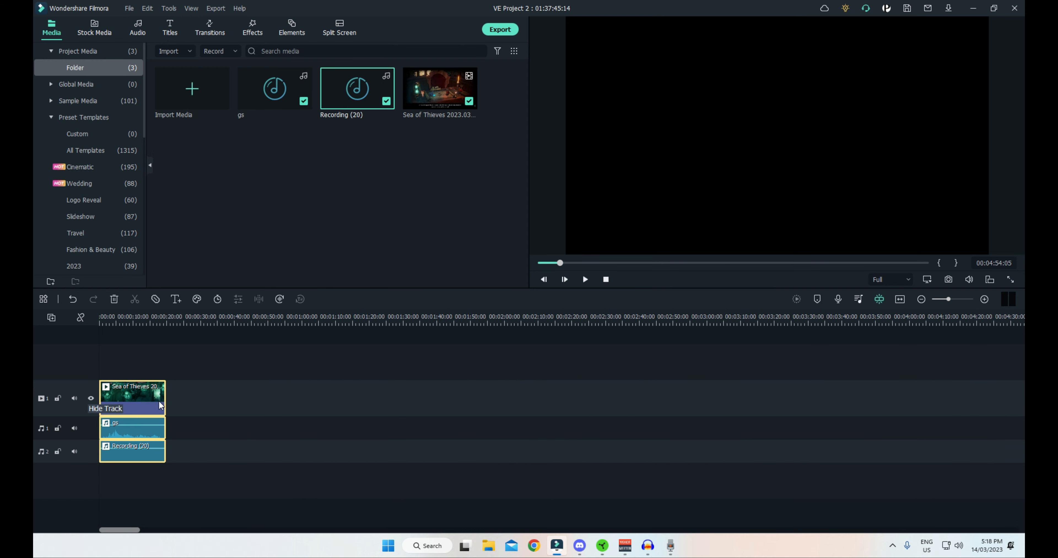
{"action": "left_click_drag", "start_coordinate": [668, 442], "coordinate": [341, 431]}
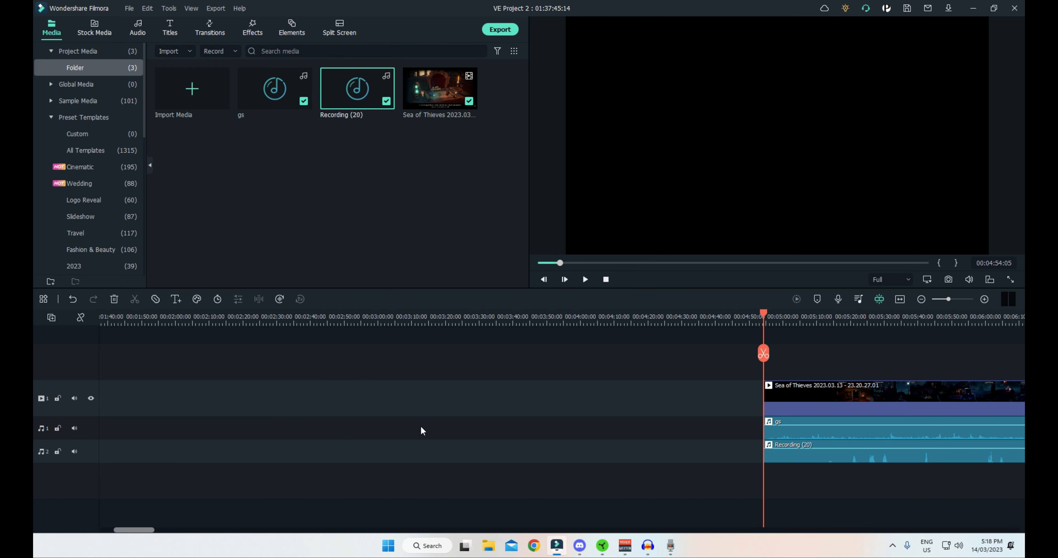
{"action": "left_click_drag", "start_coordinate": [612, 402], "coordinate": [382, 408]}
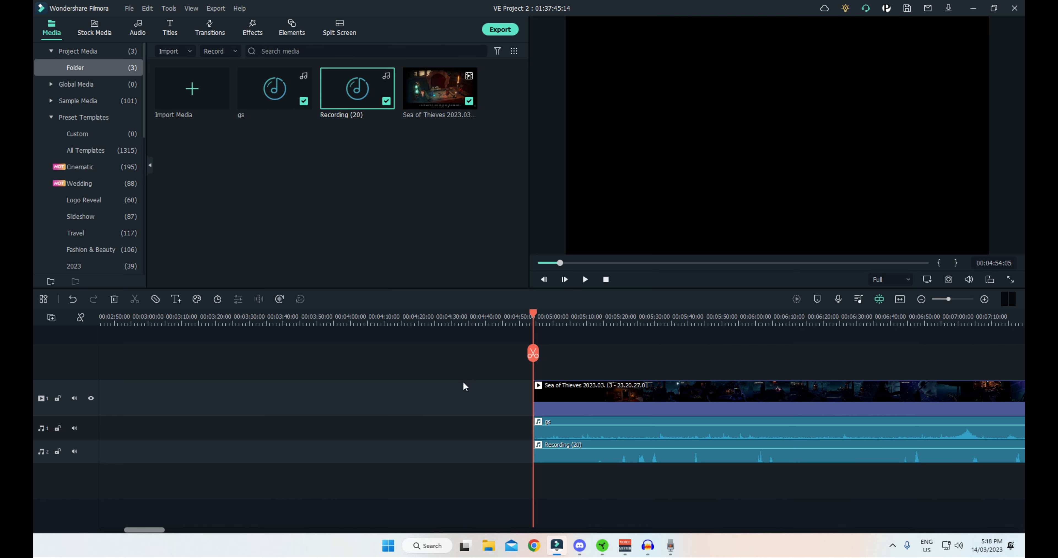
{"action": "left_click_drag", "start_coordinate": [281, 409], "coordinate": [528, 403]}
{"action": "left_click_drag", "start_coordinate": [288, 403], "coordinate": [492, 407]}
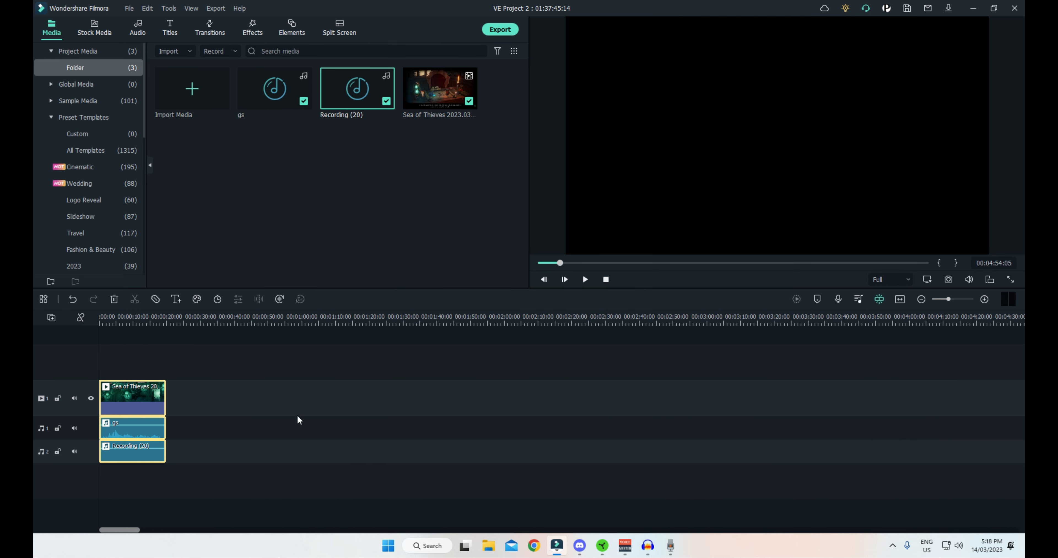
Review the footage after the 00:04:54:05 cut by playing a short stretch up to 00:05:23:21.
{"action": "left_click_drag", "start_coordinate": [717, 399], "coordinate": [472, 400]}
{"action": "left_click_drag", "start_coordinate": [684, 397], "coordinate": [306, 408]}
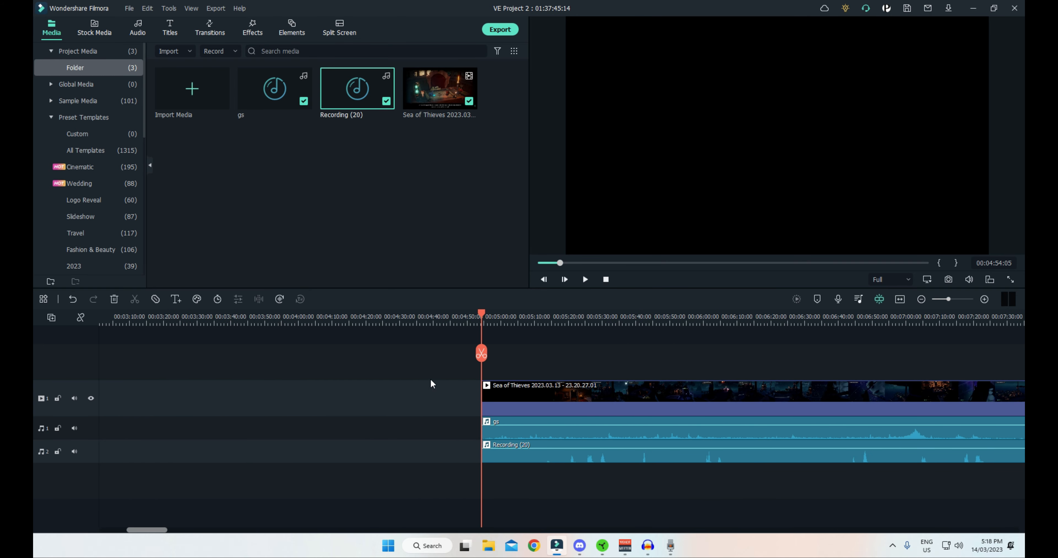
{"action": "left_click_drag", "start_coordinate": [624, 343], "coordinate": [319, 333]}
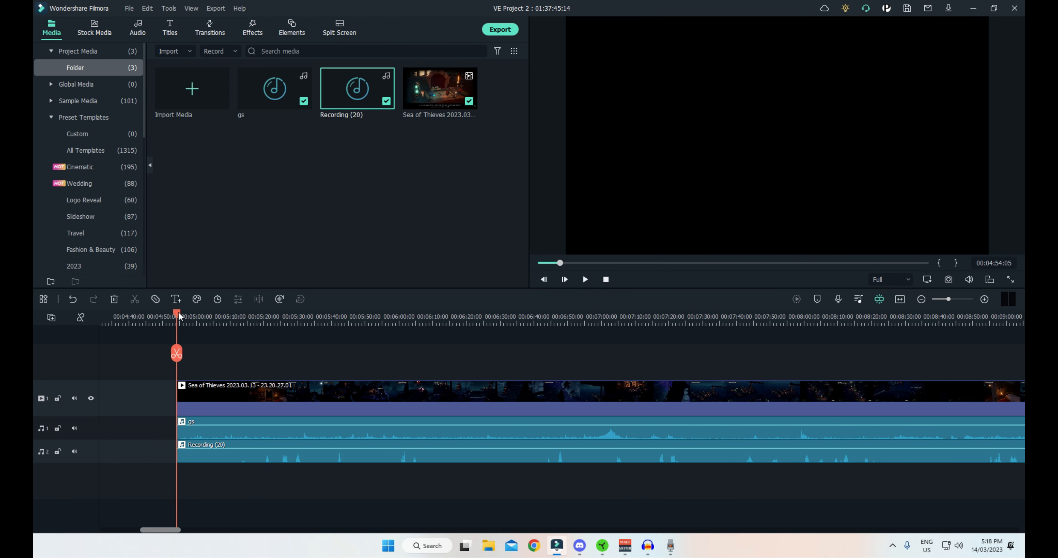
{"action": "left_click_drag", "start_coordinate": [180, 316], "coordinate": [267, 317]}
{"action": "key", "text": "space"}
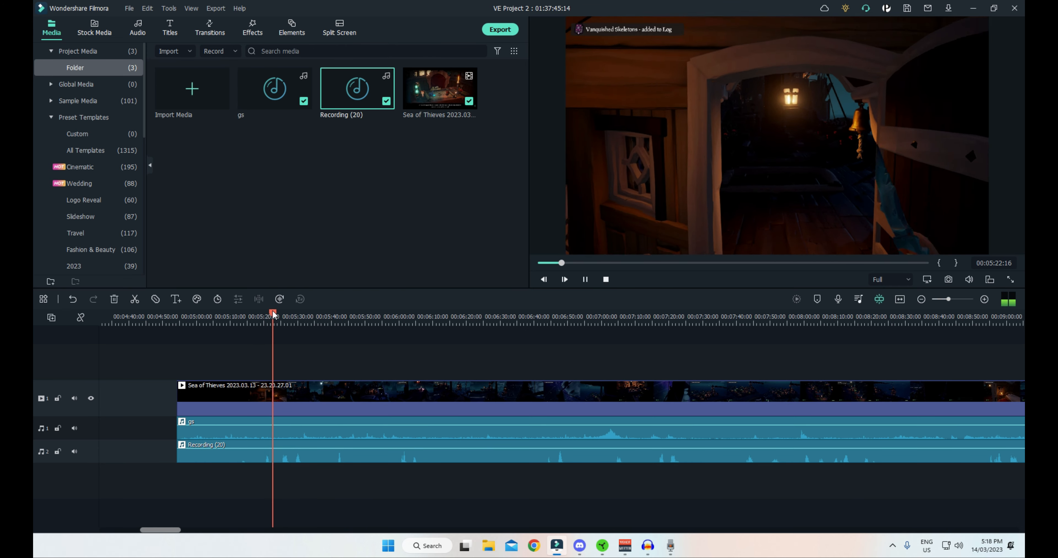
{"action": "key", "text": "space"}
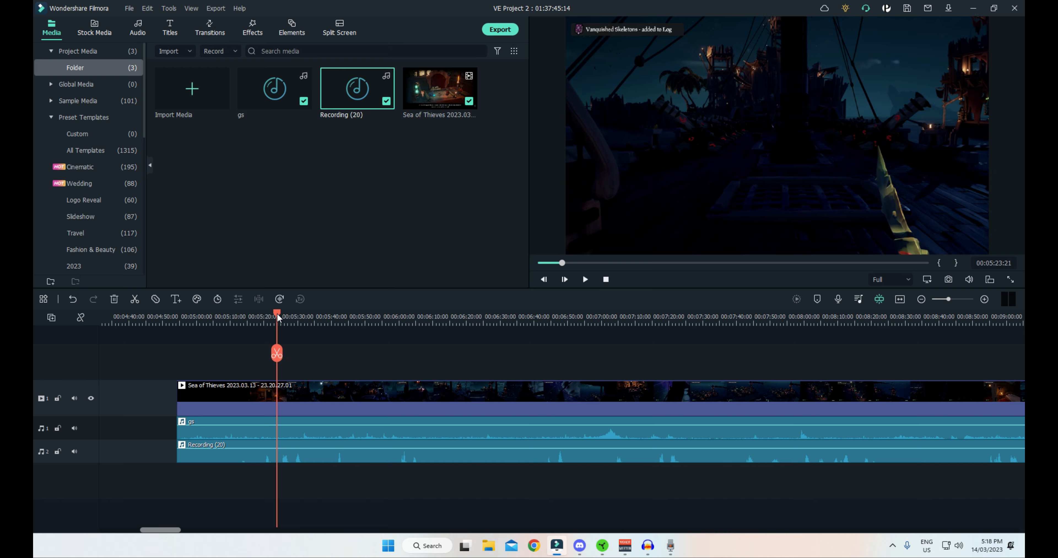
Skip ahead to the bed scene at 00:08:34:18 and play it up to the black screen at 00:08:47:04.
{"action": "left_click_drag", "start_coordinate": [278, 317], "coordinate": [858, 315]}
{"action": "scroll", "coordinate": [811, 358], "scroll_direction": "right", "scroll_amount": 5}
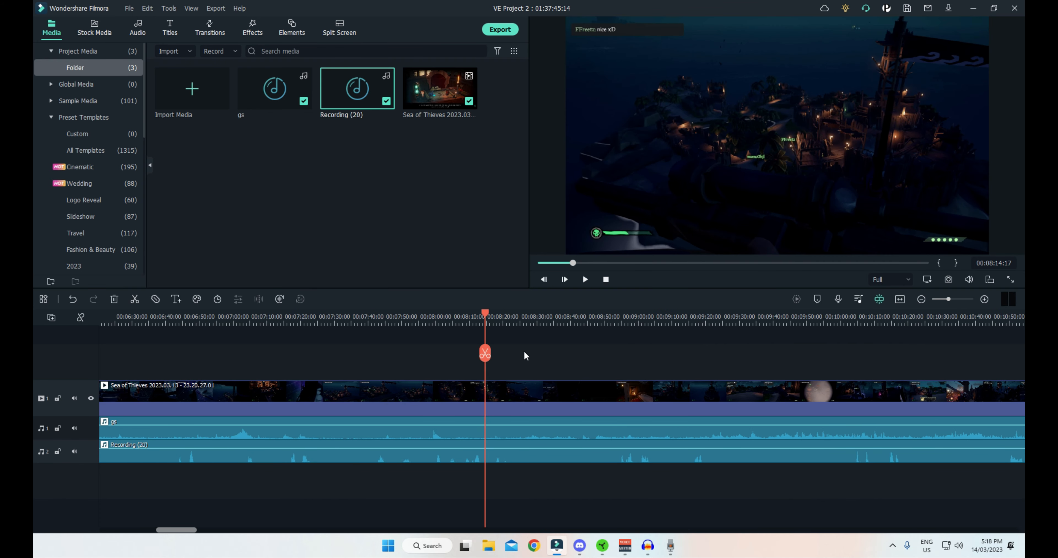
{"action": "left_click_drag", "start_coordinate": [521, 316], "coordinate": [554, 324]}
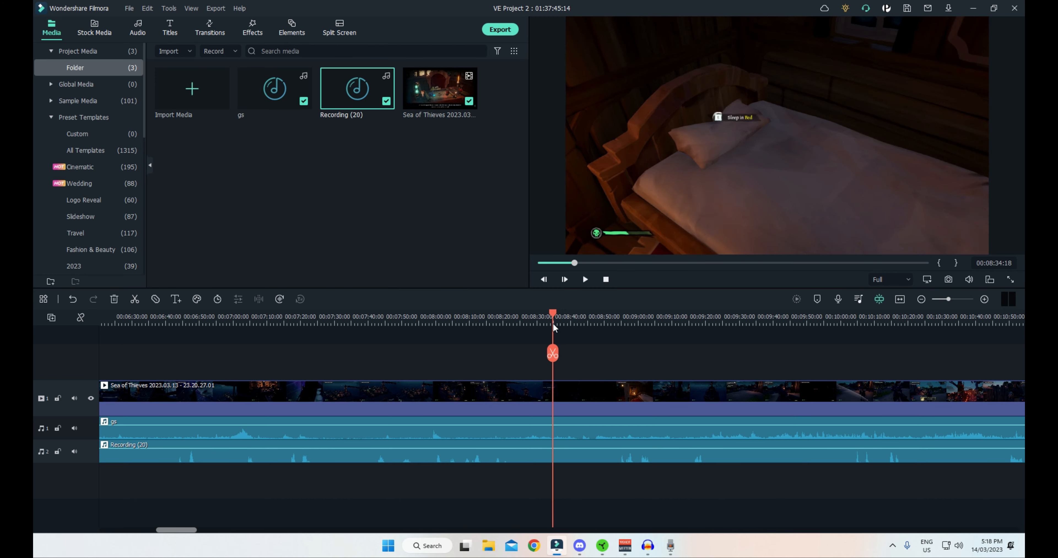
{"action": "key", "text": "space"}
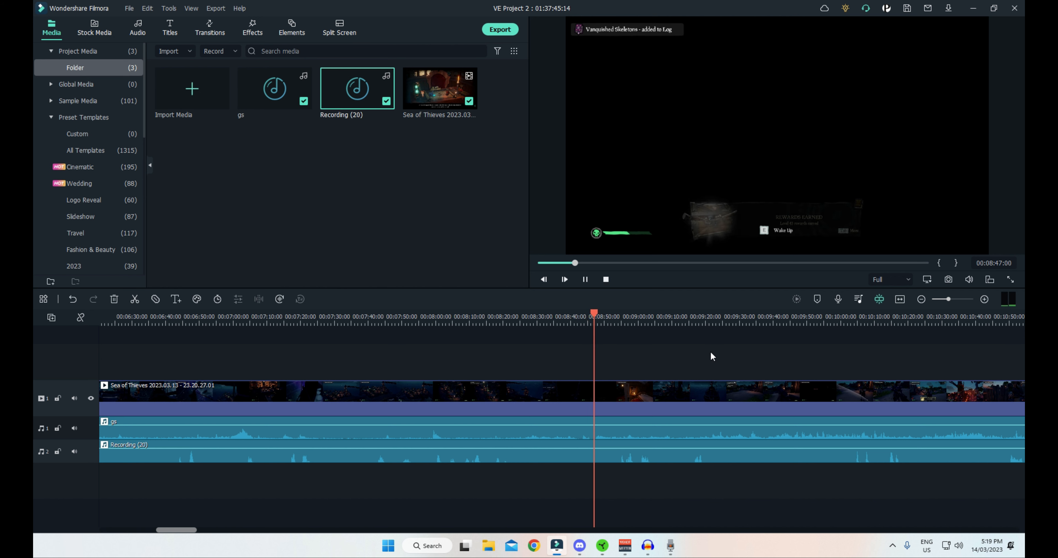
{"action": "key", "text": "space"}
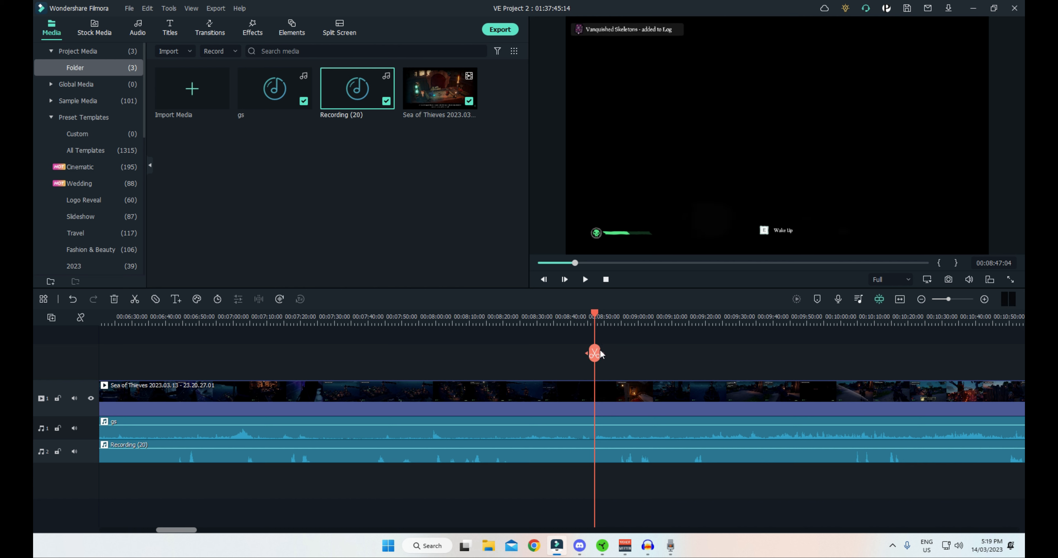
Split the video, gs and Recording (20) tracks at the black screen around 00:08:47:04.
{"action": "left_click", "coordinate": [593, 354]}
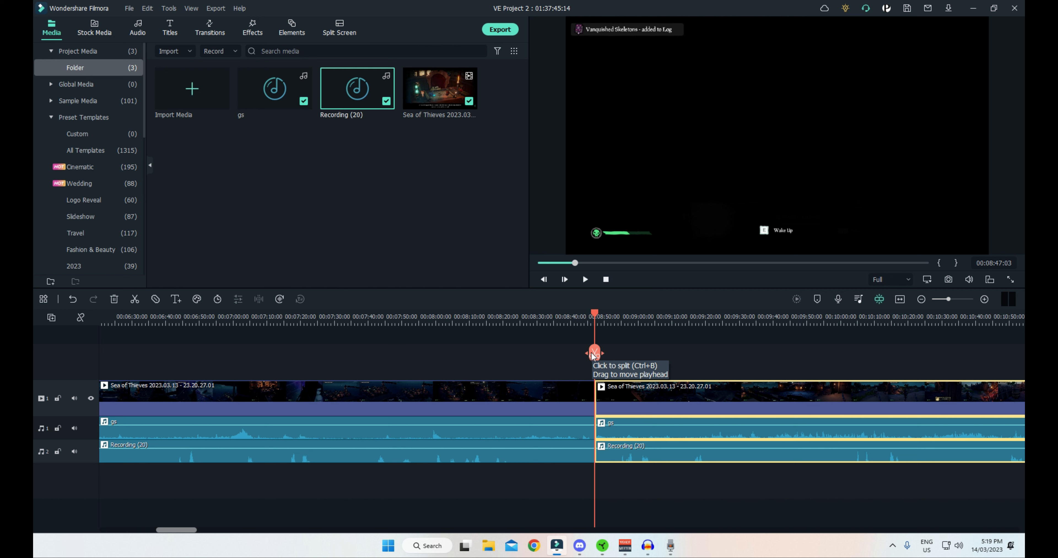
Check the black-screen footage just before the new cut frame by frame, back to 00:08:42:21 and forward again.
{"action": "key", "text": "Left"}
{"action": "key", "text": "Left"}
{"action": "key", "text": "Left"}
{"action": "key", "text": "Left"}
{"action": "key", "text": "Left"}
{"action": "key", "text": "Left"}
{"action": "key", "text": "Left"}
{"action": "key", "text": "Left"}
{"action": "key", "text": "Left"}
{"action": "key", "text": "Left"}
{"action": "key", "text": "Left"}
{"action": "key", "text": "Left"}
{"action": "key", "text": "Left"}
{"action": "key", "text": "Left"}
{"action": "key", "text": "Left"}
{"action": "key", "text": "Left"}
{"action": "key", "text": "Left"}
{"action": "key", "text": "Left"}
{"action": "key", "text": "Left"}
{"action": "key", "text": "Left"}
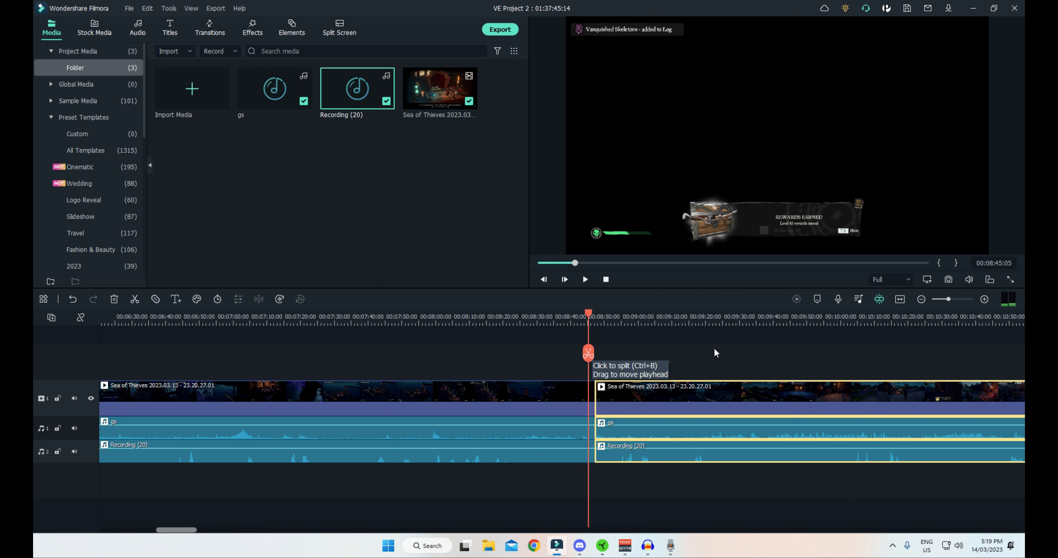
{"action": "key", "text": "Left"}
{"action": "key", "text": "Left"}
{"action": "key", "text": "Left"}
{"action": "key", "text": "Left"}
{"action": "key", "text": "Left"}
{"action": "key", "text": "Left"}
{"action": "key", "text": "Left"}
{"action": "key", "text": "Left"}
{"action": "key", "text": "Left"}
{"action": "key", "text": "Left"}
{"action": "key", "text": "Left"}
{"action": "key", "text": "Left"}
{"action": "key", "text": "Left"}
{"action": "key", "text": "Left"}
{"action": "key", "text": "Left"}
{"action": "key", "text": "Left"}
{"action": "key", "text": "Left"}
{"action": "key", "text": "Left"}
{"action": "key", "text": "Left"}
{"action": "key", "text": "Left"}
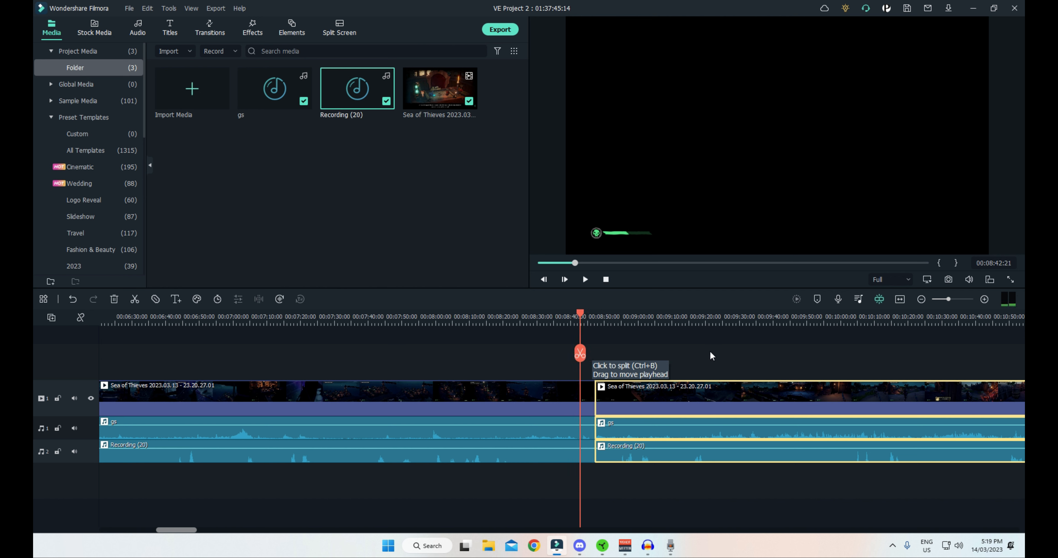
{"action": "key", "text": "Right"}
{"action": "key", "text": "Right"}
{"action": "key", "text": "Right"}
{"action": "key", "text": "Right"}
{"action": "key", "text": "Right"}
{"action": "key", "text": "Right"}
{"action": "key", "text": "Right"}
{"action": "key", "text": "Right"}
{"action": "key", "text": "Right"}
{"action": "key", "text": "Right"}
{"action": "key", "text": "Right"}
{"action": "key", "text": "Right"}
{"action": "key", "text": "Right"}
{"action": "key", "text": "Right"}
{"action": "key", "text": "Right"}
{"action": "key", "text": "Right"}
{"action": "key", "text": "Right"}
{"action": "key", "text": "Right"}
{"action": "key", "text": "Right"}
{"action": "key", "text": "Right"}
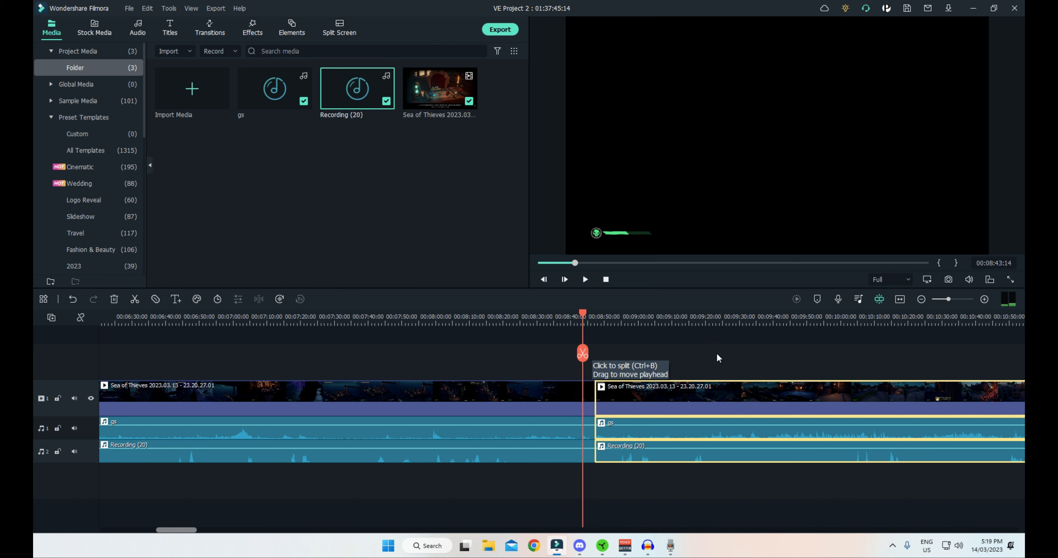
{"action": "key", "text": "Right"}
{"action": "key", "text": "Right"}
{"action": "key", "text": "Right"}
{"action": "key", "text": "Right"}
{"action": "key", "text": "Right"}
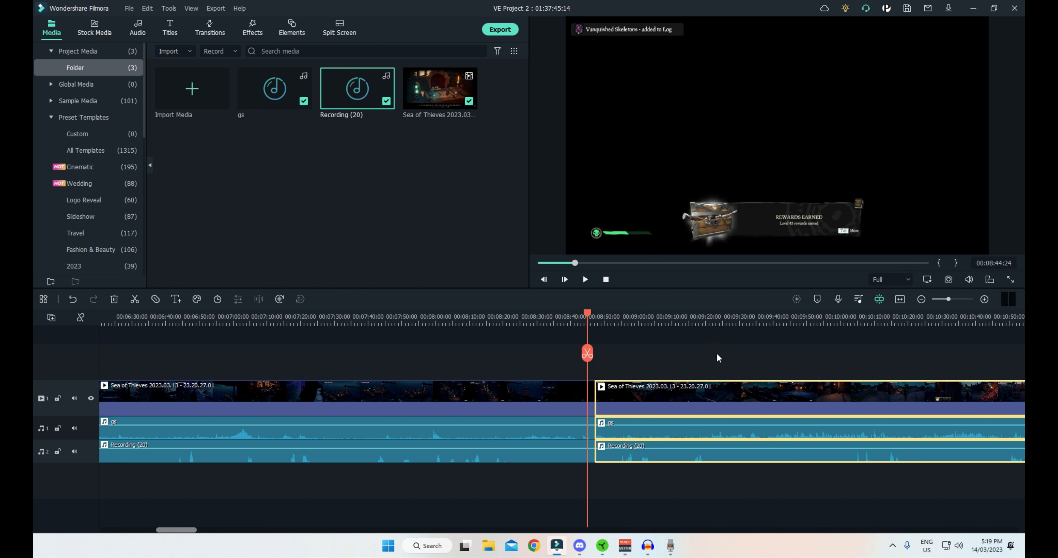
{"action": "key", "text": "Right"}
{"action": "key", "text": "Right"}
{"action": "key", "text": "Right"}
{"action": "key", "text": "Right"}
{"action": "key", "text": "Right"}
{"action": "key", "text": "Right"}
{"action": "key", "text": "Right"}
{"action": "key", "text": "Right"}
{"action": "key", "text": "Right"}
{"action": "key", "text": "Right"}
{"action": "key", "text": "Right"}
Skip to the doorway scene at 00:08:53:21 and advance frame by frame to 00:08:54:12.
{"action": "left_click", "coordinate": [617, 336]}
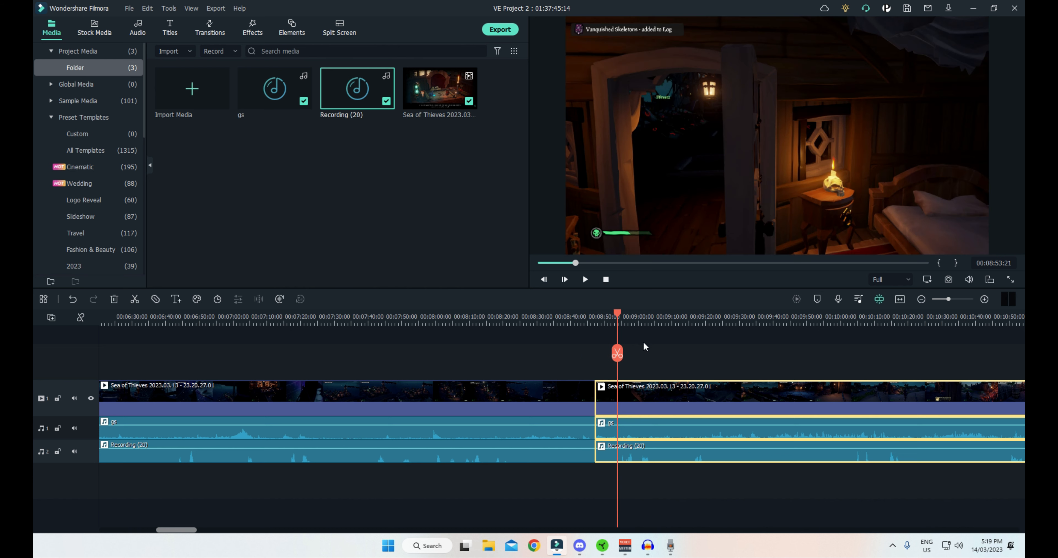
{"action": "key", "text": "Right"}
{"action": "key", "text": "Right"}
{"action": "key", "text": "Right"}
{"action": "key", "text": "Right"}
{"action": "key", "text": "Right"}
{"action": "key", "text": "Right"}
{"action": "key", "text": "Right"}
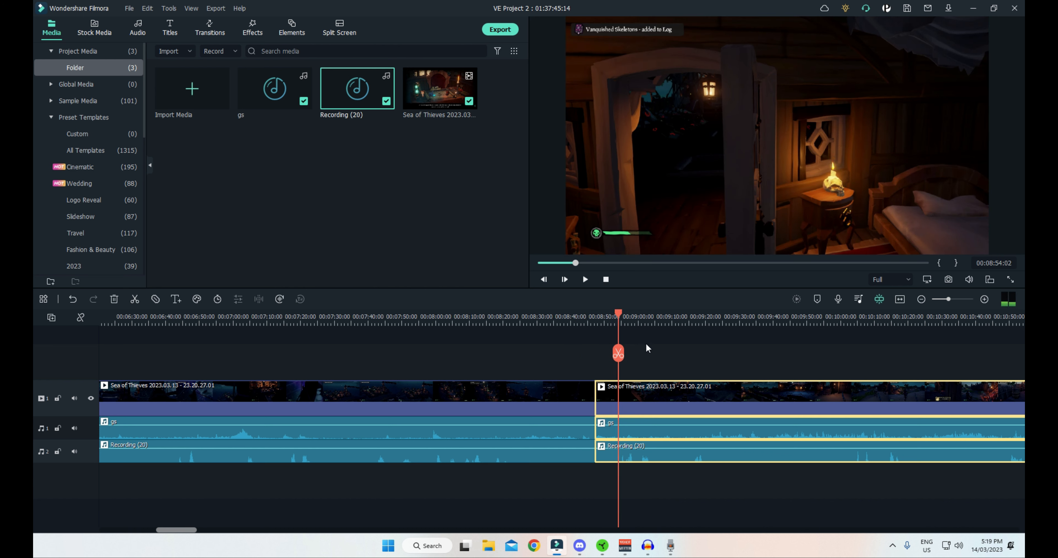
{"action": "key", "text": "Right"}
{"action": "key", "text": "Right"}
{"action": "key", "text": "Right"}
{"action": "key", "text": "Right"}
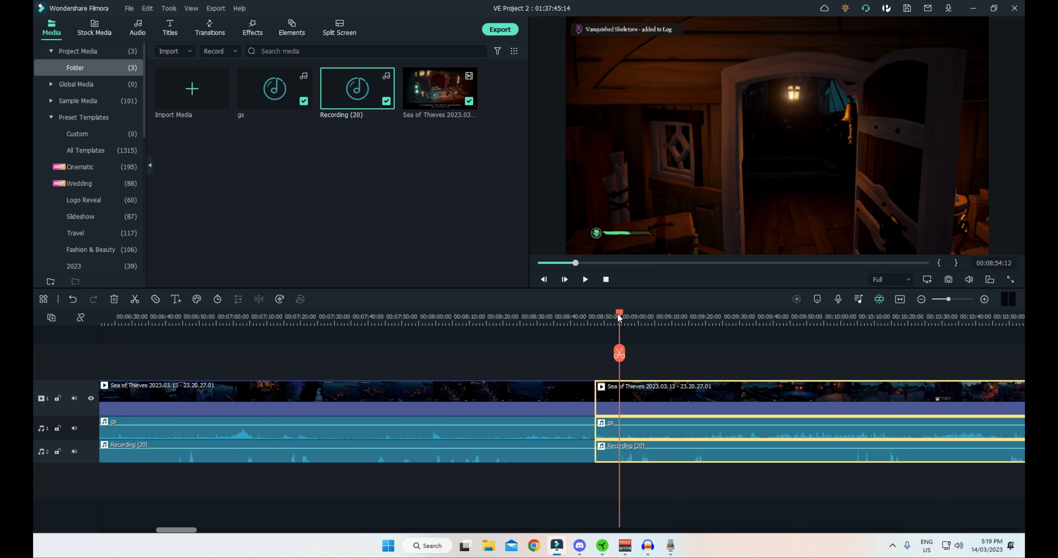
Play the bedroom footage from shortly after the last cut up to 00:09:05:22 and split all three tracks there.
{"action": "left_click_drag", "start_coordinate": [622, 316], "coordinate": [604, 318]}
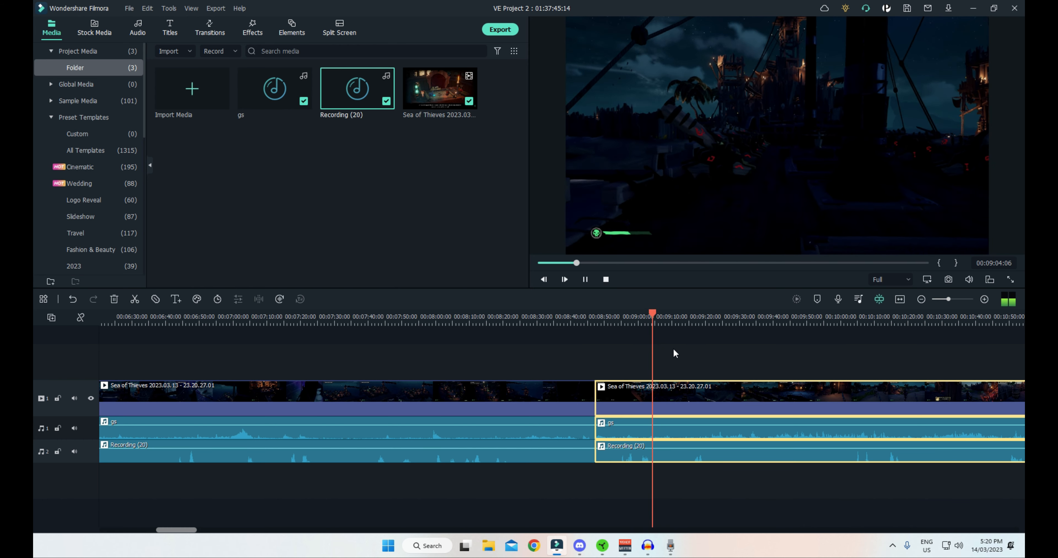
{"action": "key", "text": "space"}
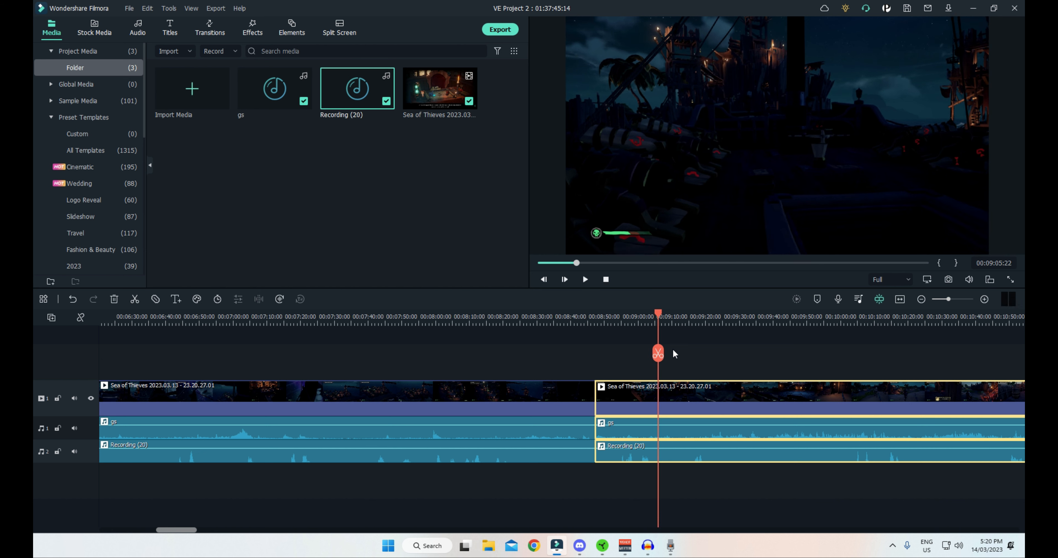
{"action": "left_click", "coordinate": [659, 354]}
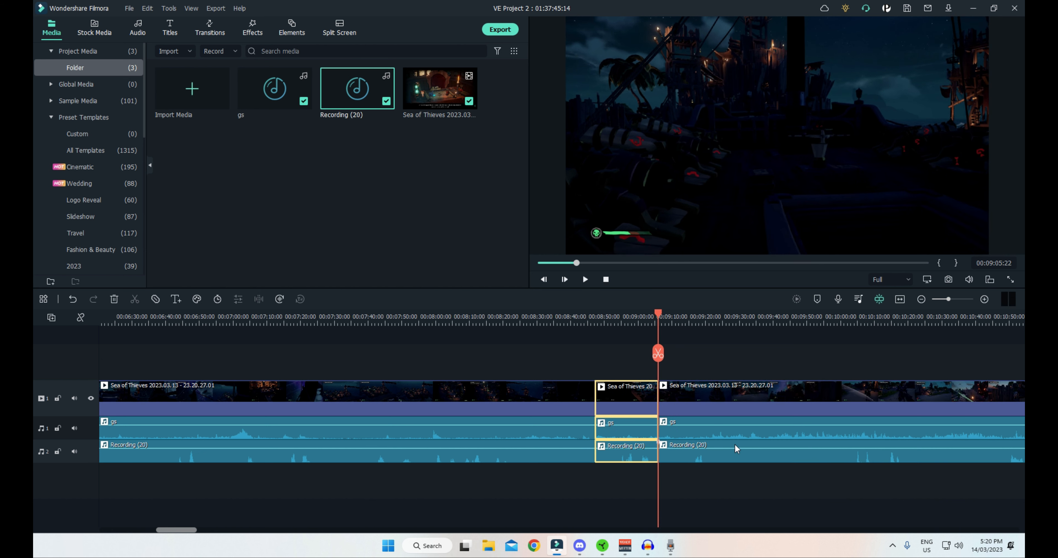
Move the three-track segment between the 00:08:47 cut and 00:09:05:22 directly behind the first segment at the timeline's start.
{"action": "left_click", "coordinate": [921, 299]}
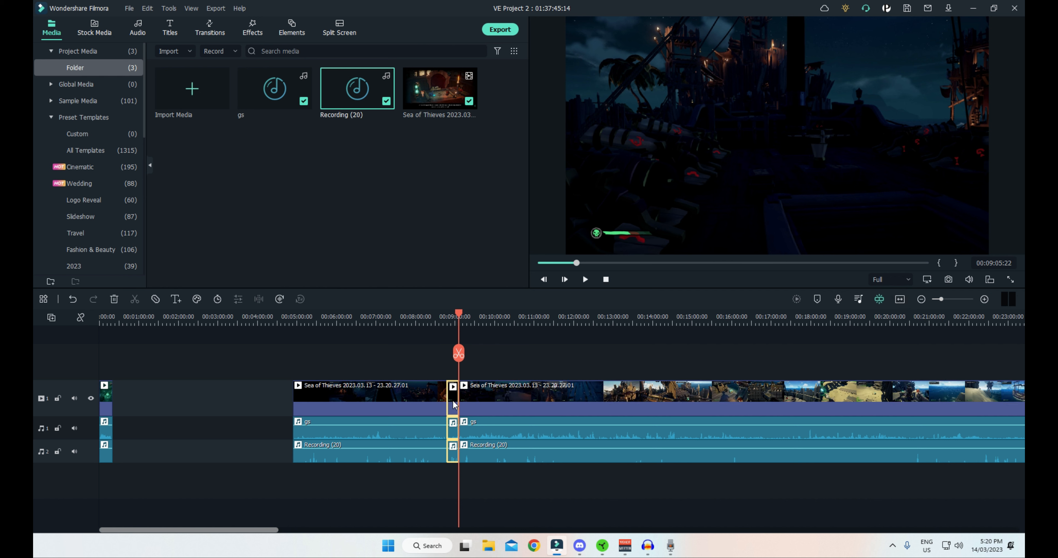
{"action": "left_click_drag", "start_coordinate": [454, 404], "coordinate": [119, 430]}
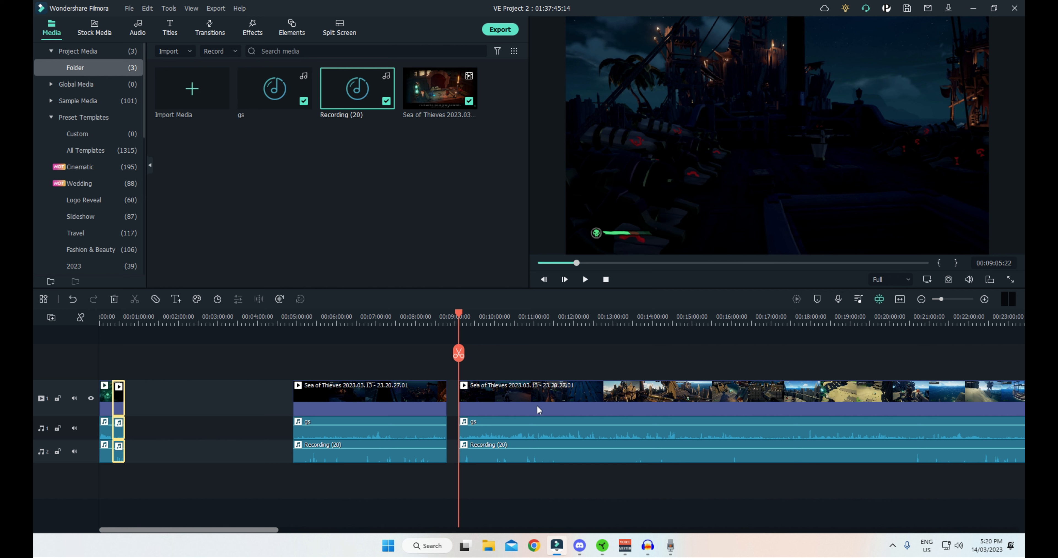
Trim the second segment by splitting all three tracks at 00:00:36:12 and deleting the remainder after the cut.
{"action": "left_click_drag", "start_coordinate": [457, 312], "coordinate": [349, 323]}
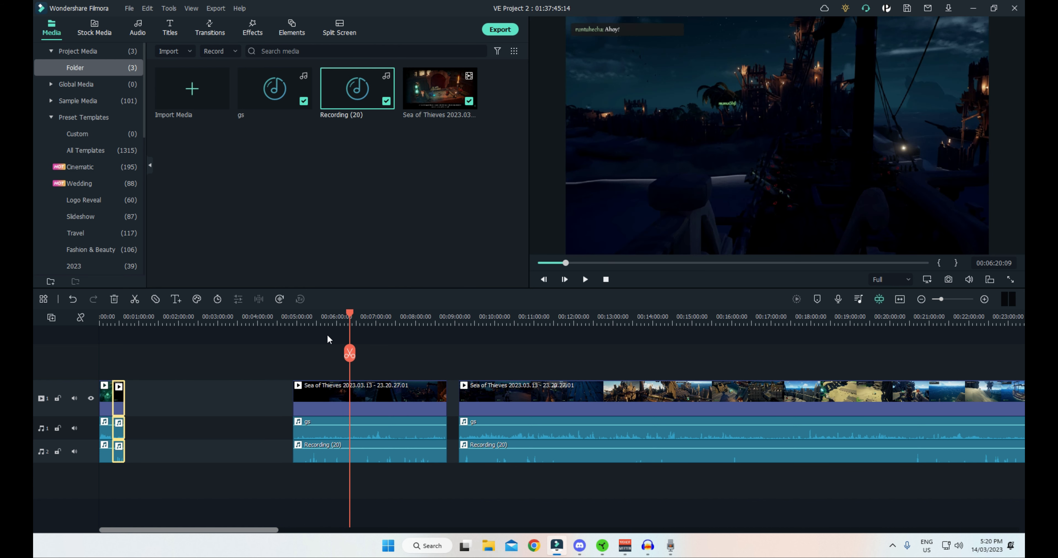
{"action": "left_click", "coordinate": [114, 317]}
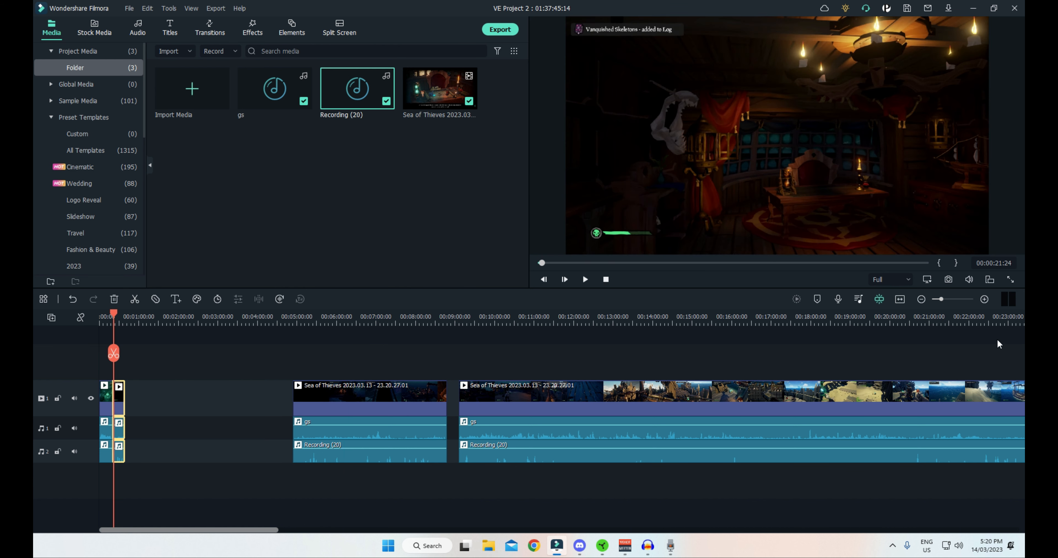
{"action": "left_click", "coordinate": [985, 299]}
{"action": "left_click", "coordinate": [985, 300]}
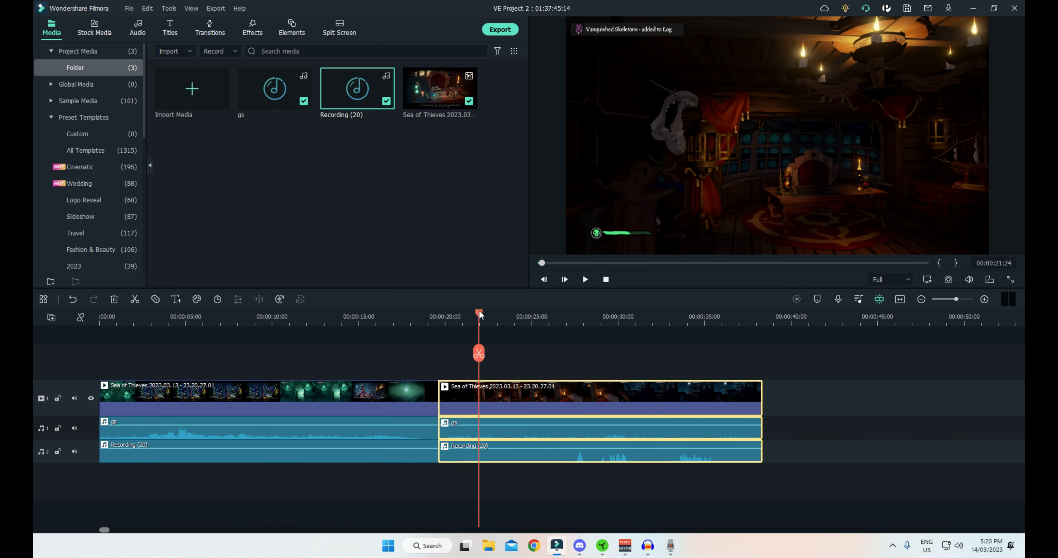
{"action": "left_click_drag", "start_coordinate": [480, 315], "coordinate": [731, 325]}
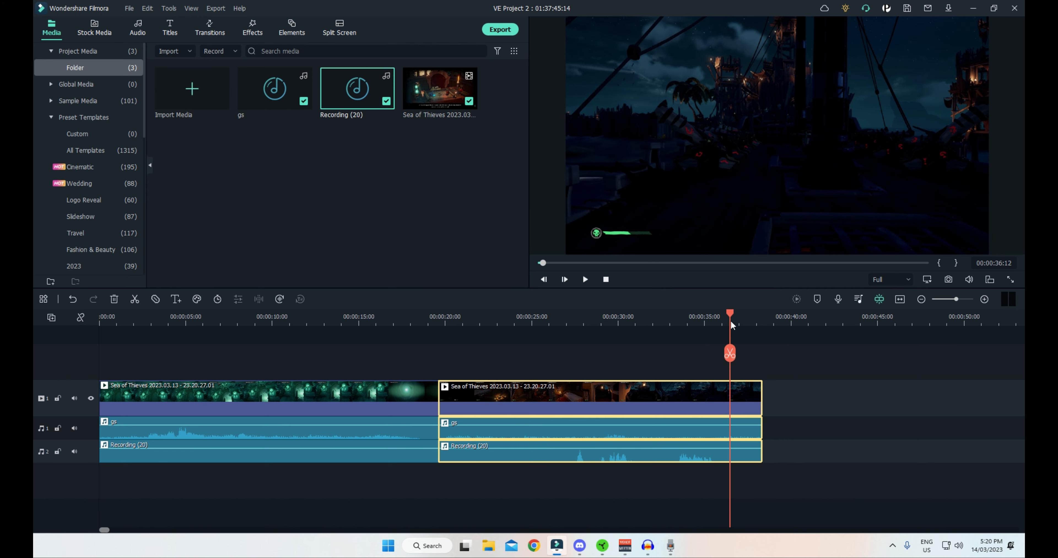
{"action": "left_click", "coordinate": [729, 354]}
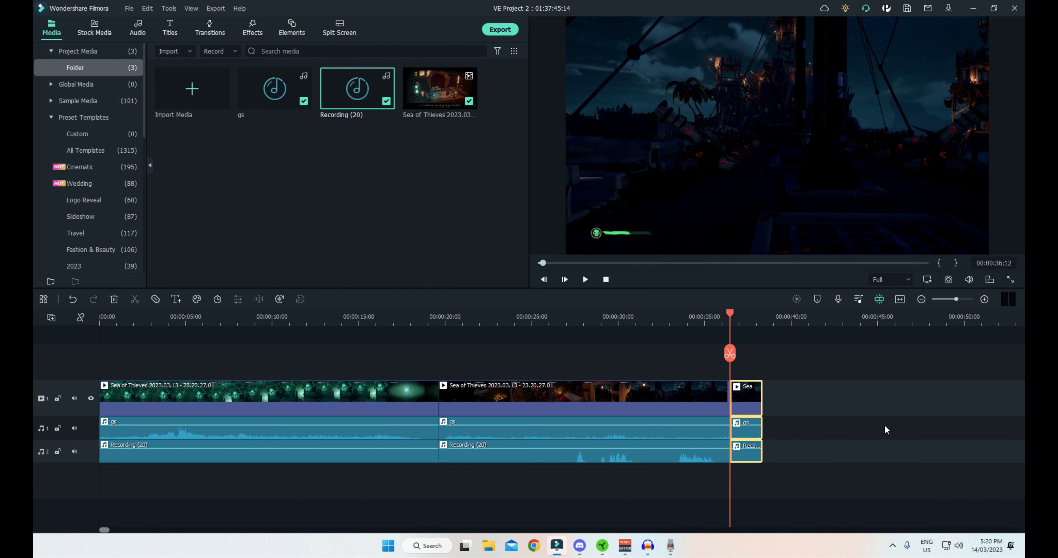
{"action": "key", "text": "Delete"}
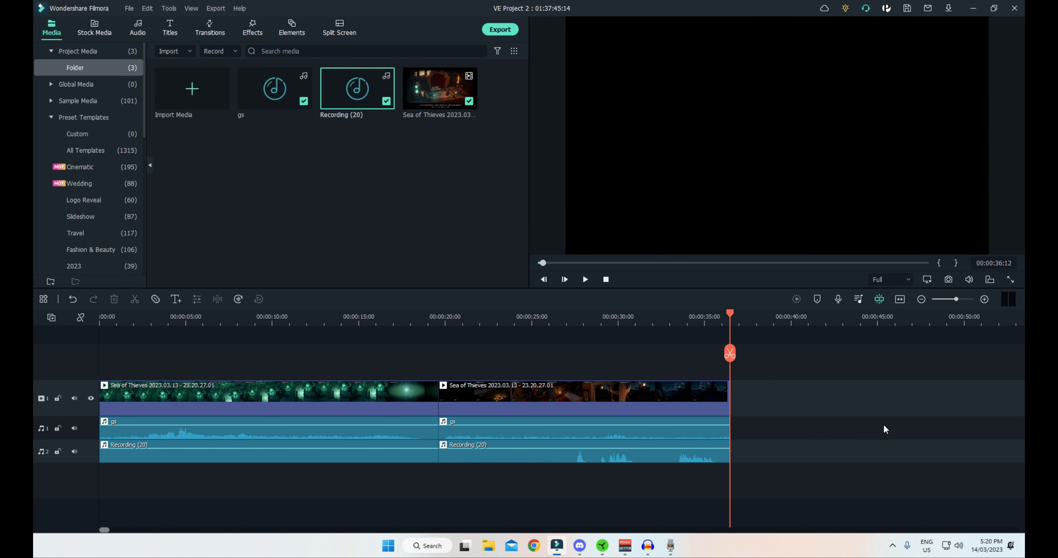
Find the starry-sky scene at 00:06:50:14 in the uncut footage and split all three tracks there.
{"action": "left_click", "coordinate": [922, 299]}
{"action": "left_click", "coordinate": [922, 299]}
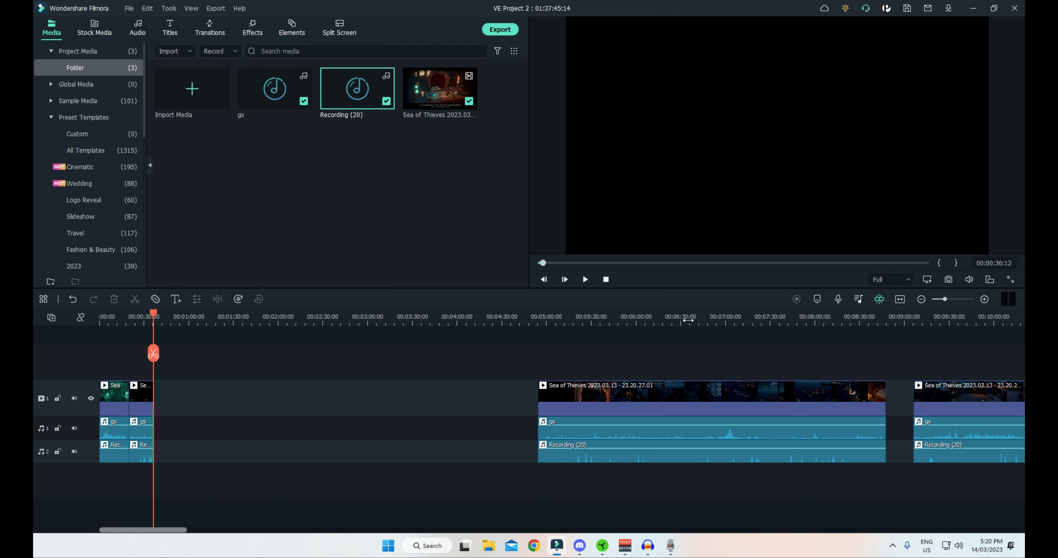
{"action": "left_click", "coordinate": [701, 320]}
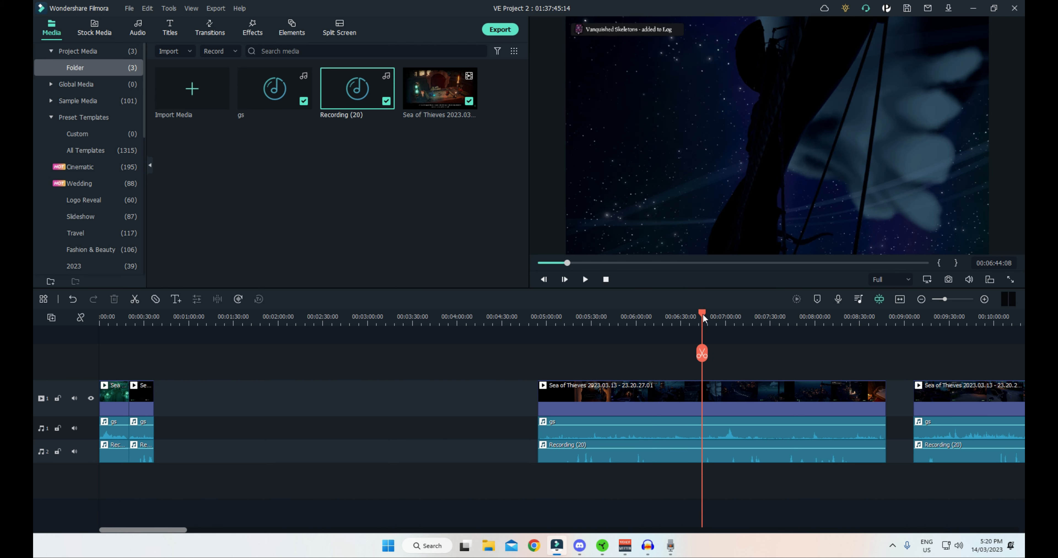
{"action": "left_click_drag", "start_coordinate": [703, 315], "coordinate": [712, 317]}
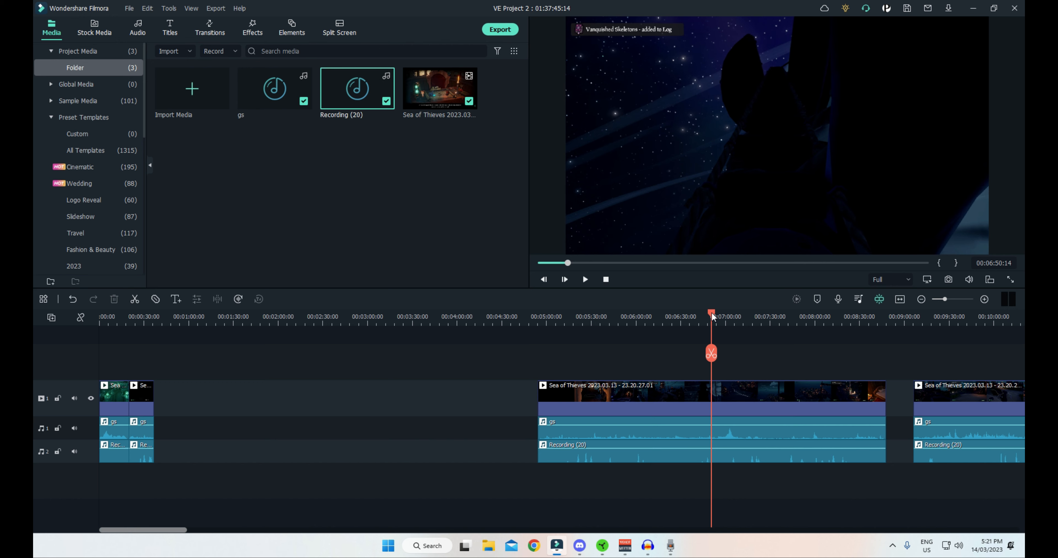
{"action": "left_click", "coordinate": [711, 354]}
Review the footage after the cut, split all tracks at 00:06:54:19 and move the short segment into the empty stretch near 00:01:40.
{"action": "key", "text": "space"}
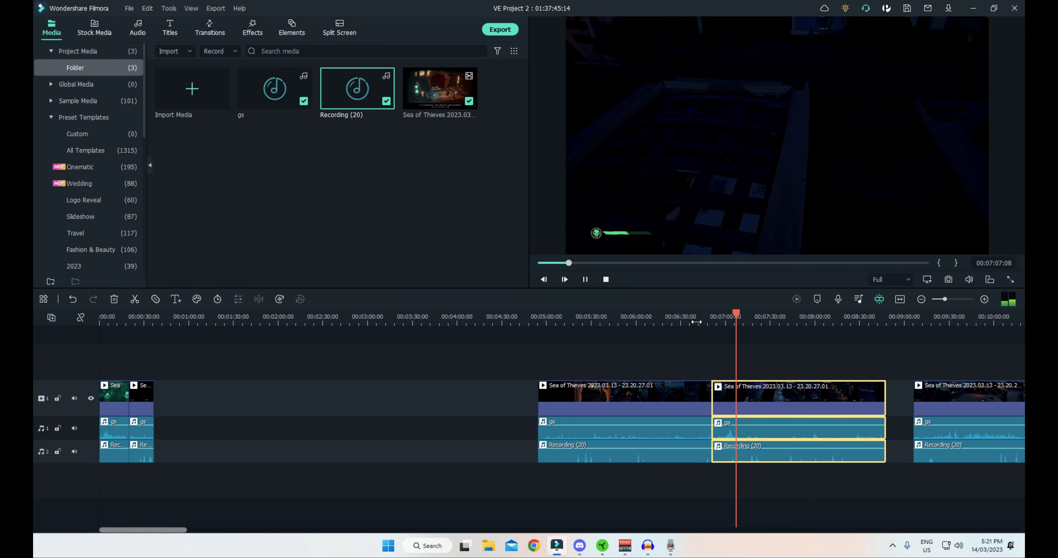
{"action": "left_click_drag", "start_coordinate": [725, 315], "coordinate": [719, 316]}
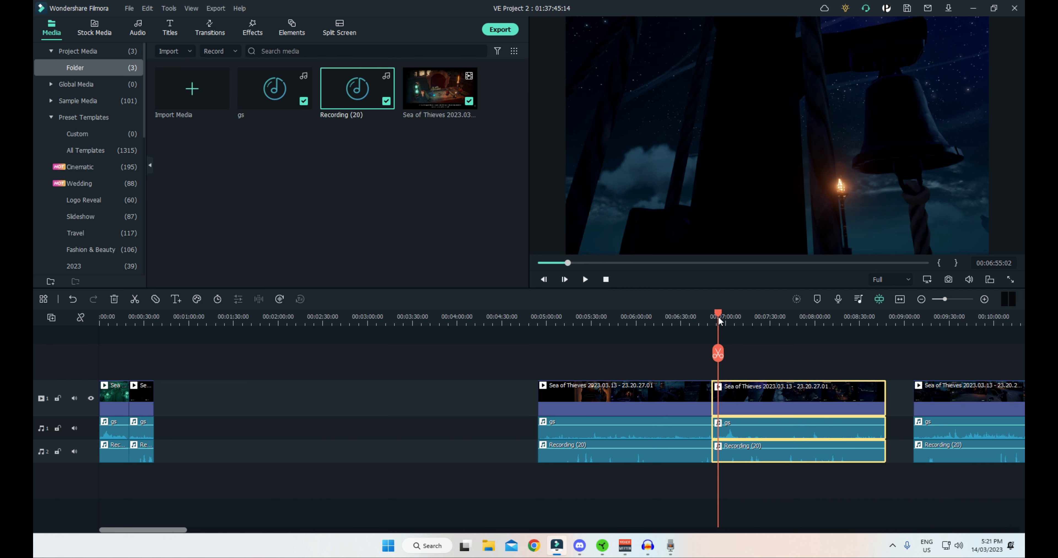
{"action": "key", "text": "space"}
{"action": "key", "text": "space"}
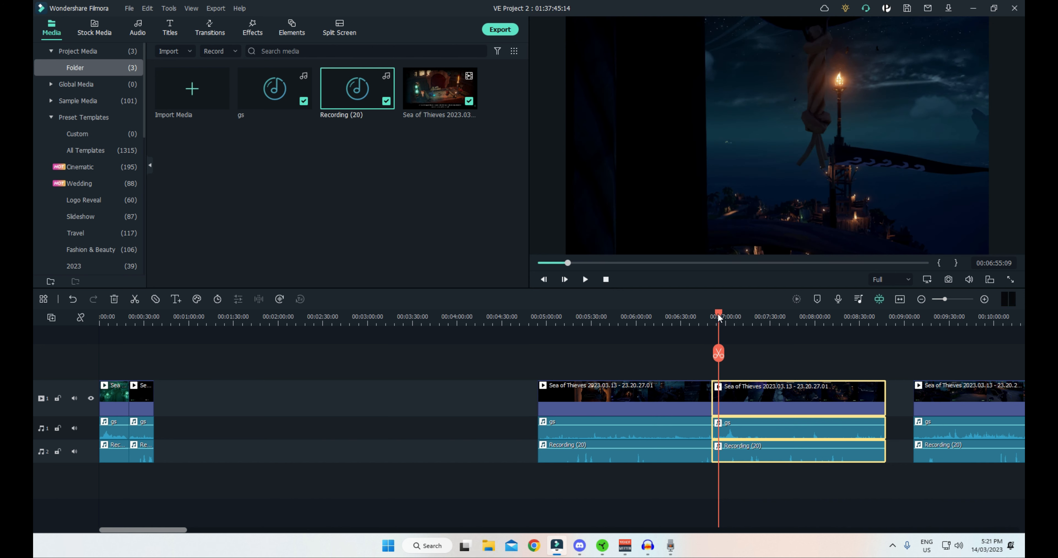
{"action": "left_click", "coordinate": [718, 315]}
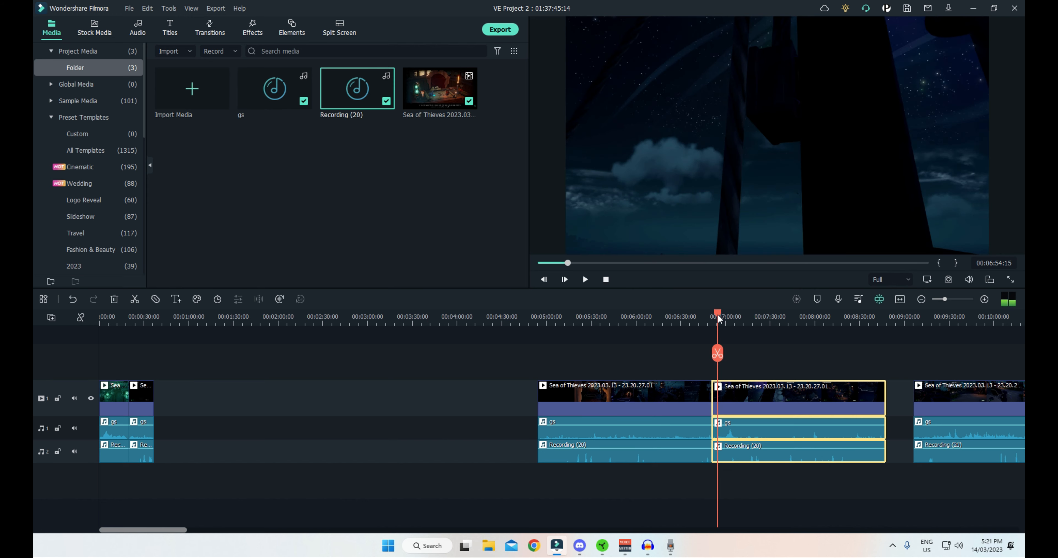
{"action": "left_click", "coordinate": [719, 352]}
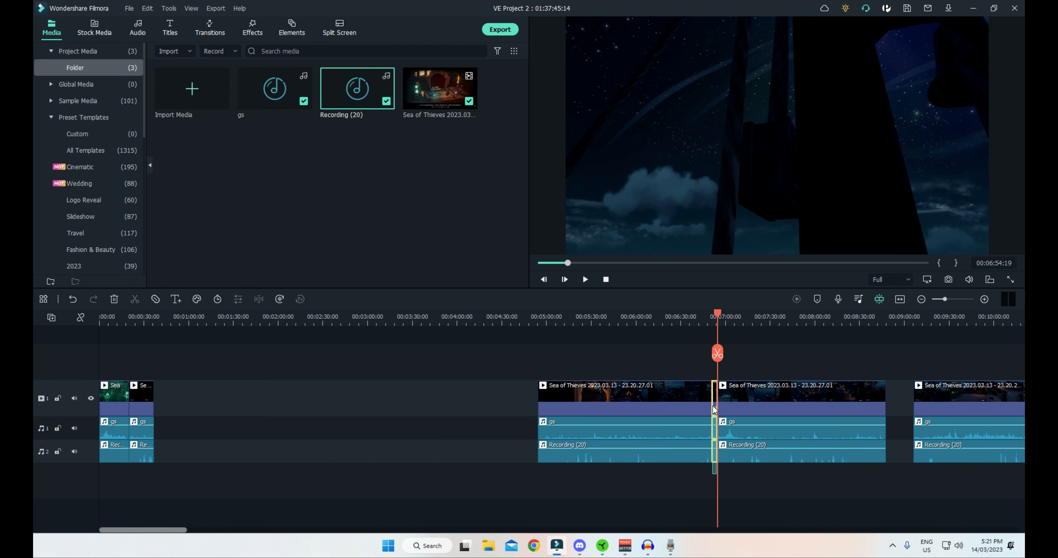
{"action": "left_click_drag", "start_coordinate": [714, 395], "coordinate": [251, 395]}
Review the island view around 00:07:44 and split all three tracks at 00:07:40:20.
{"action": "left_click_drag", "start_coordinate": [716, 316], "coordinate": [803, 315]}
{"action": "left_click_drag", "start_coordinate": [800, 315], "coordinate": [791, 316]}
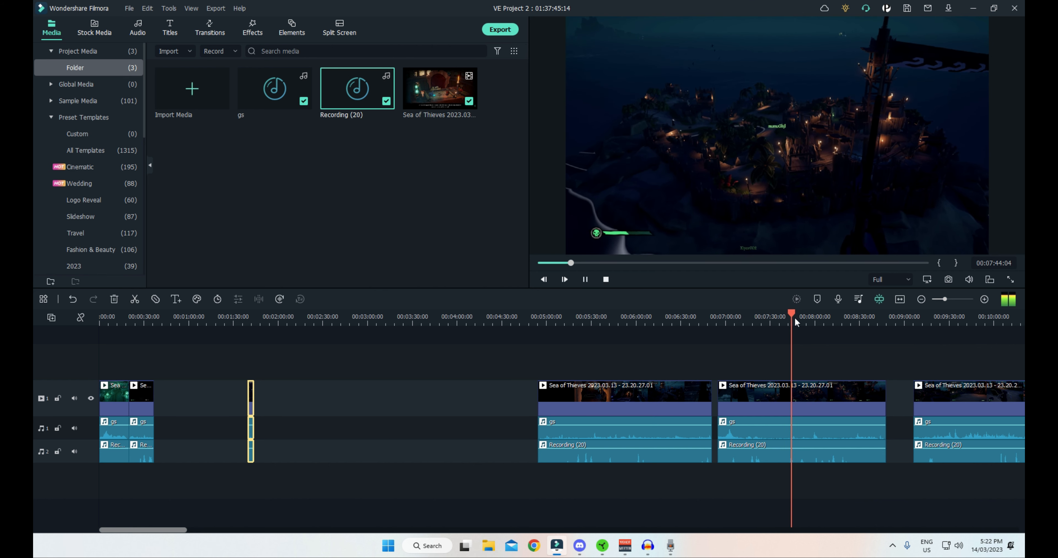
{"action": "left_click_drag", "start_coordinate": [792, 313], "coordinate": [788, 316]}
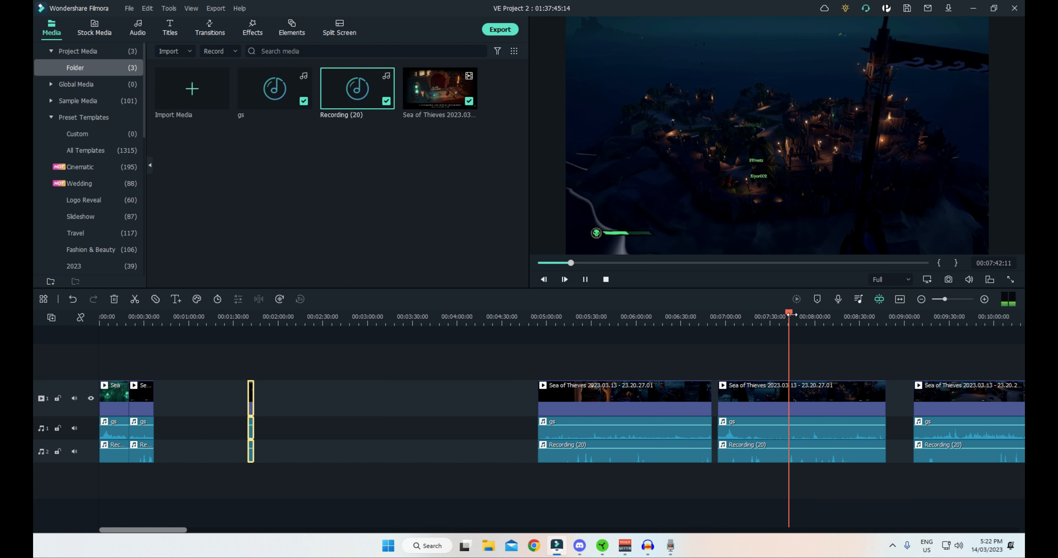
{"action": "left_click_drag", "start_coordinate": [791, 314], "coordinate": [787, 315]}
{"action": "left_click", "coordinate": [785, 353]}
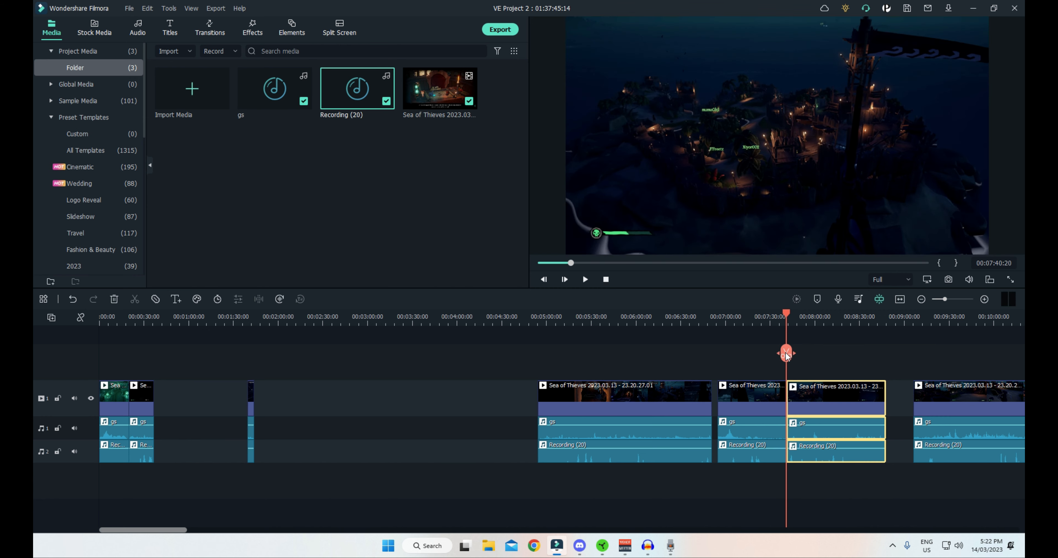
Play on to 00:08:03:17, split all tracks there and move the segment starting at 00:07:40:20 into the gap near 00:02:00.
{"action": "key", "text": "space"}
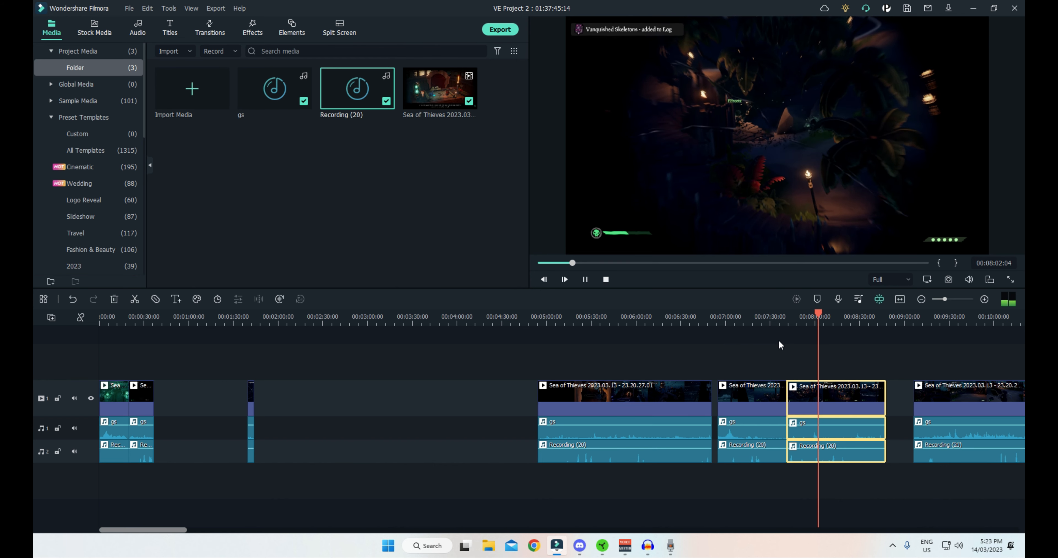
{"action": "key", "text": "space"}
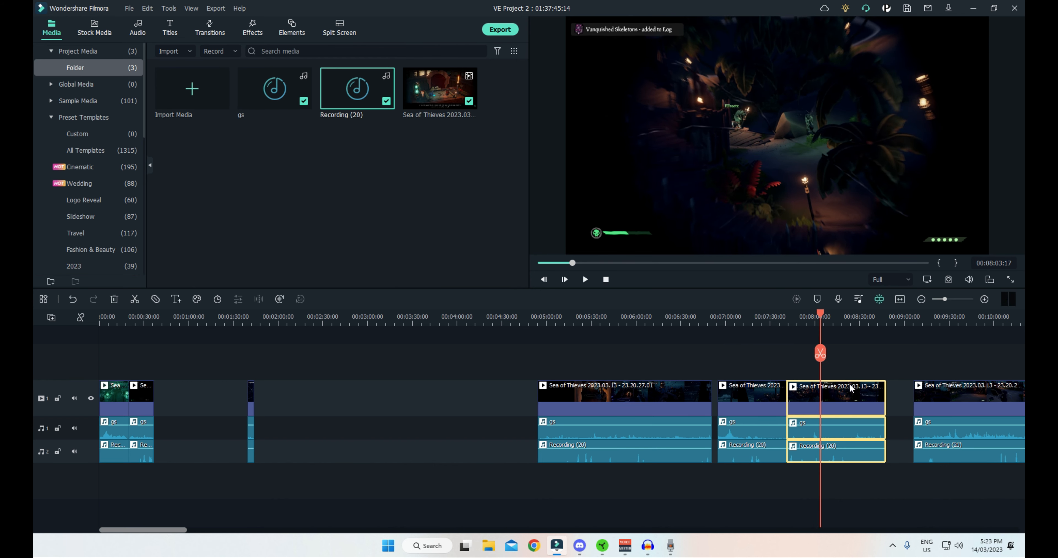
{"action": "left_click", "coordinate": [820, 354]}
{"action": "left_click_drag", "start_coordinate": [804, 485], "coordinate": [812, 382]}
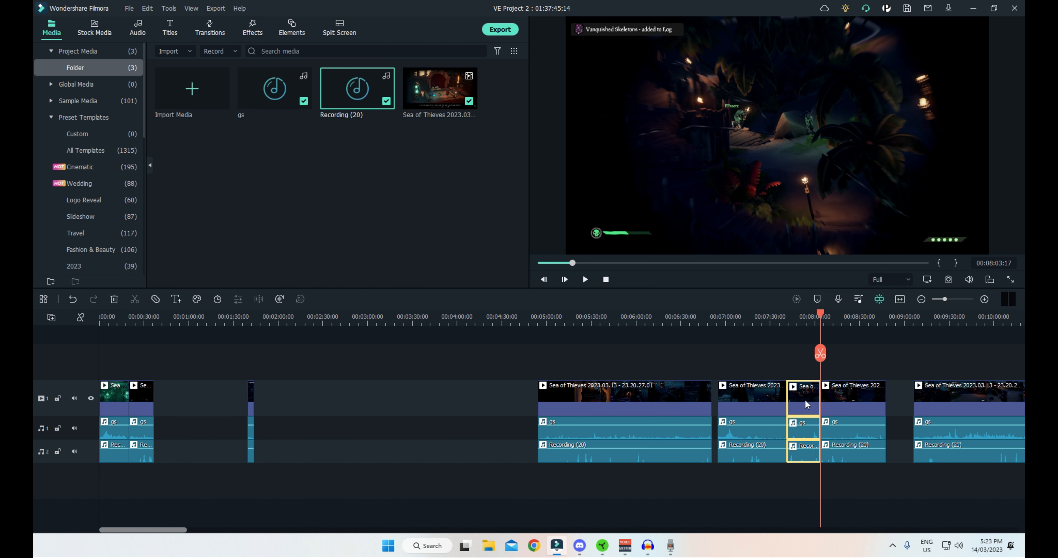
{"action": "left_click_drag", "start_coordinate": [800, 427], "coordinate": [285, 433]}
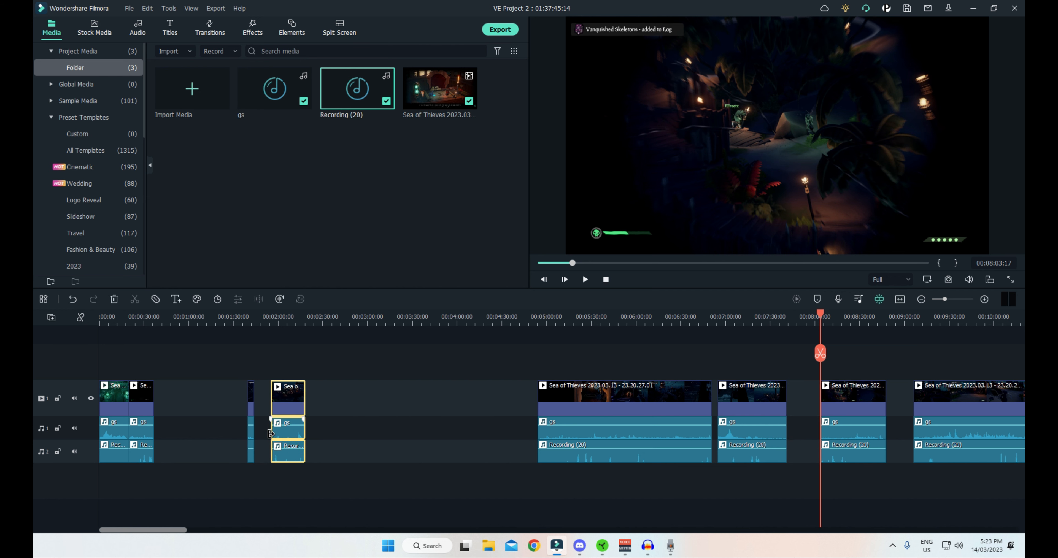
Move the two loose three-track segments against the clips gathered at the timeline's start, leaving no gaps between them.
{"action": "left_click_drag", "start_coordinate": [228, 483], "coordinate": [336, 348]}
{"action": "left_click_drag", "start_coordinate": [287, 401], "coordinate": [193, 400]}
{"action": "left_click_drag", "start_coordinate": [163, 489], "coordinate": [170, 399]}
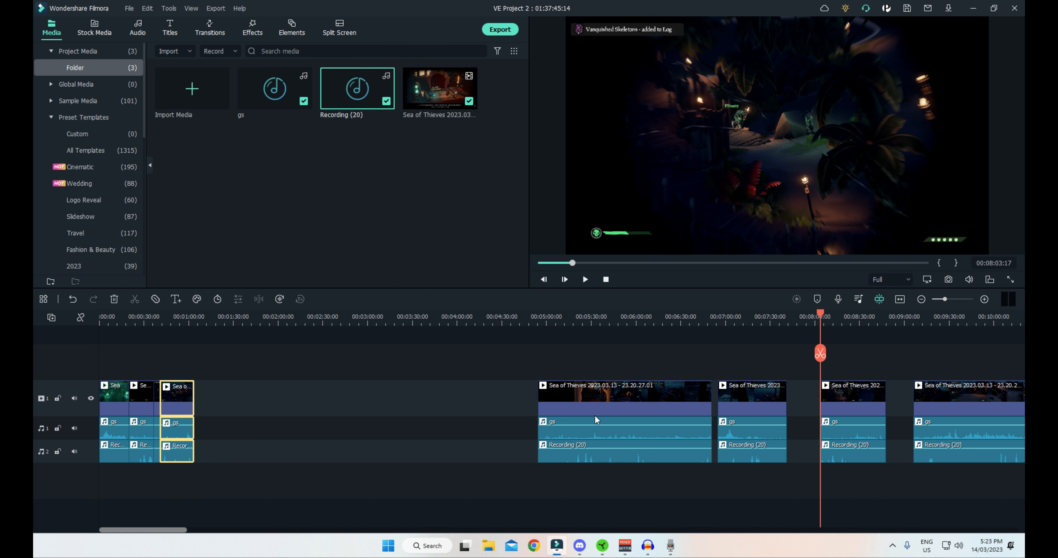
Find where the next wanted scene begins, split all three tracks at 00:09:07:23 and delete the short piece before the cut.
{"action": "left_click_drag", "start_coordinate": [452, 399], "coordinate": [339, 399]}
{"action": "left_click_drag", "start_coordinate": [679, 340], "coordinate": [535, 349]}
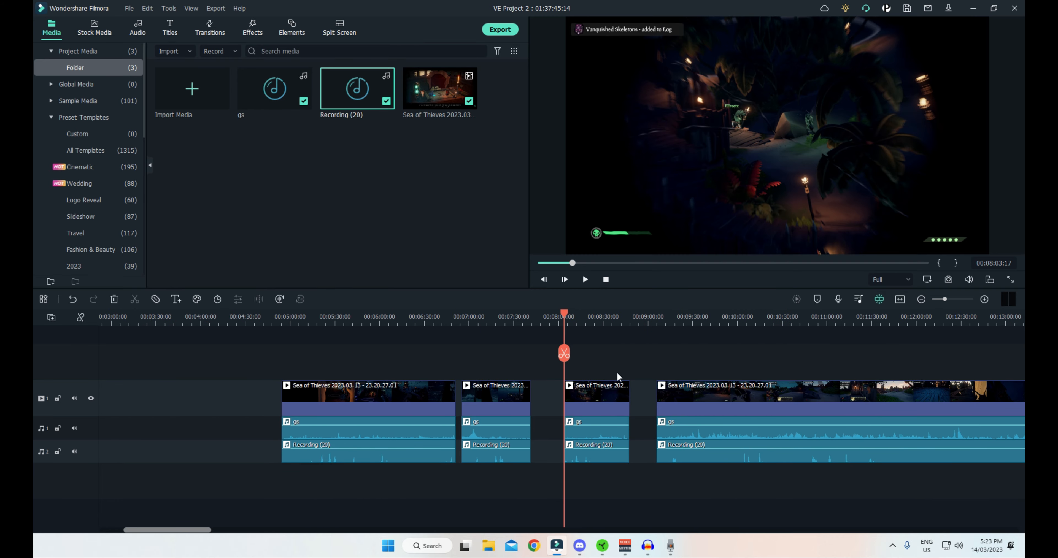
{"action": "left_click_drag", "start_coordinate": [467, 352], "coordinate": [315, 357]}
{"action": "left_click_drag", "start_coordinate": [618, 352], "coordinate": [550, 352]}
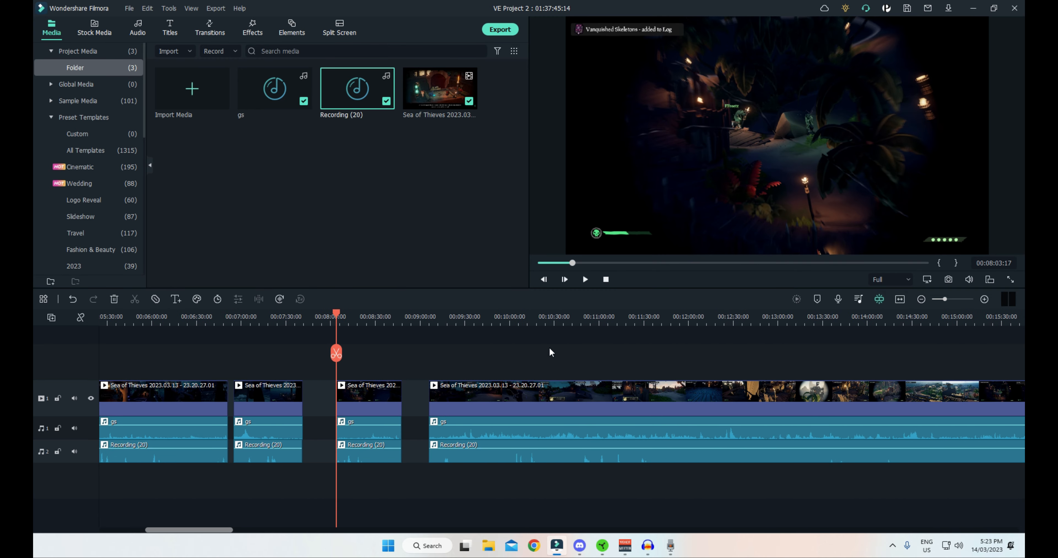
{"action": "left_click", "coordinate": [510, 316]}
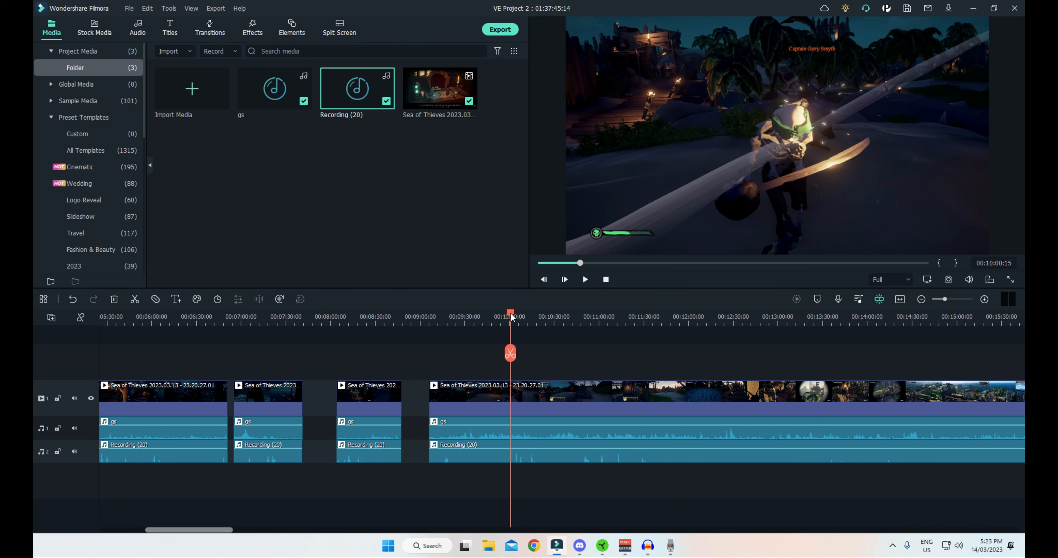
{"action": "left_click_drag", "start_coordinate": [512, 317], "coordinate": [432, 298]}
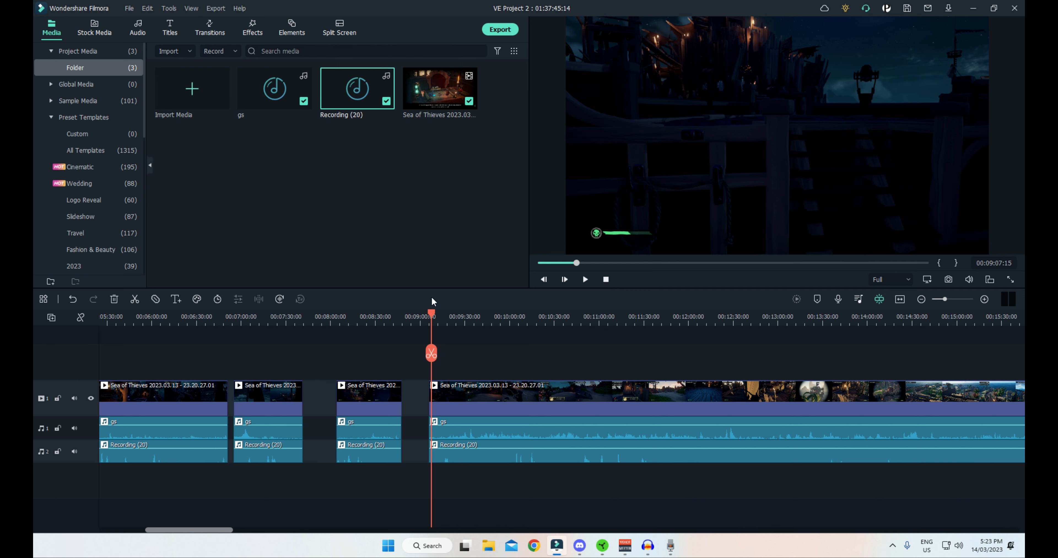
{"action": "key", "text": "space"}
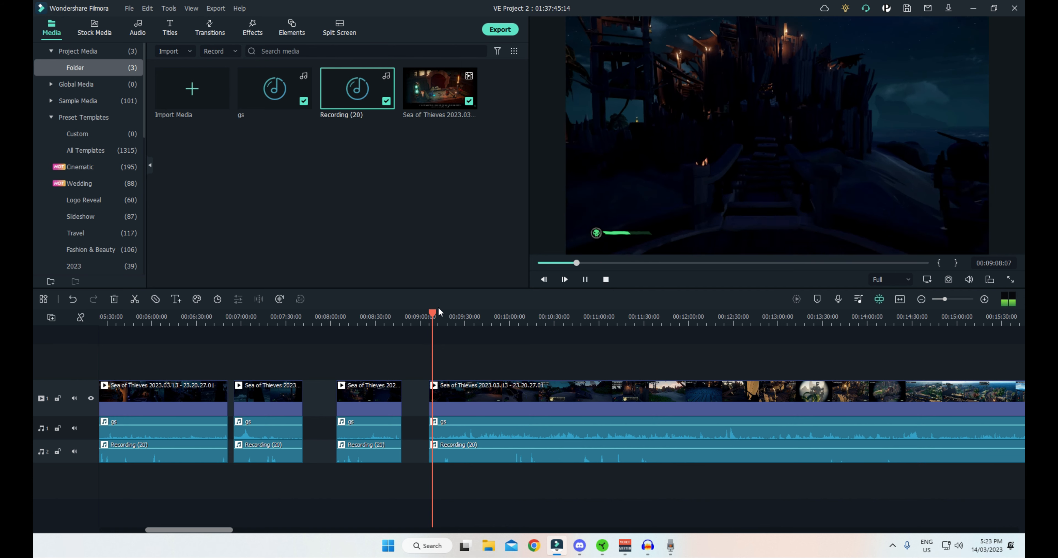
{"action": "key", "text": "space"}
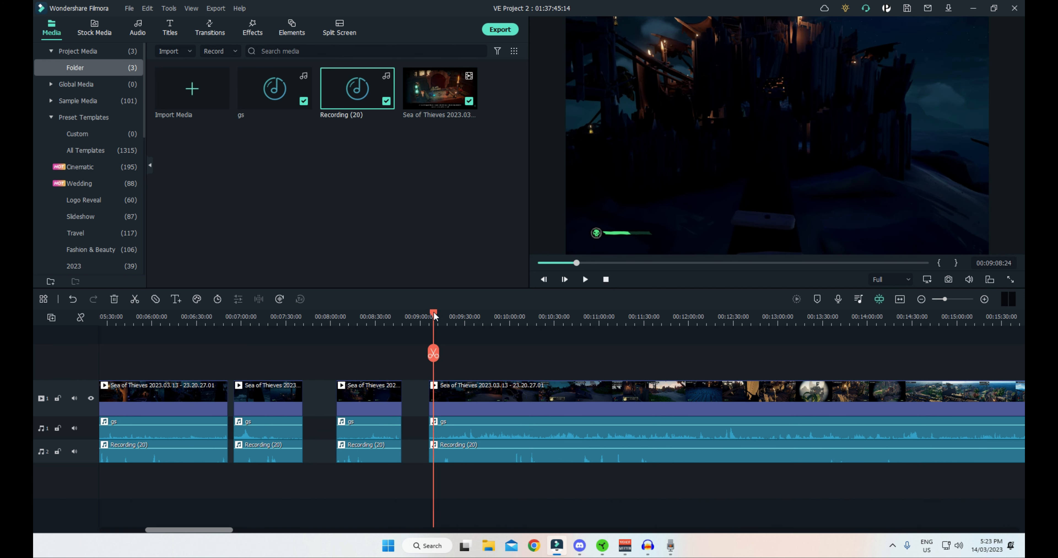
{"action": "left_click_drag", "start_coordinate": [432, 313], "coordinate": [432, 312]}
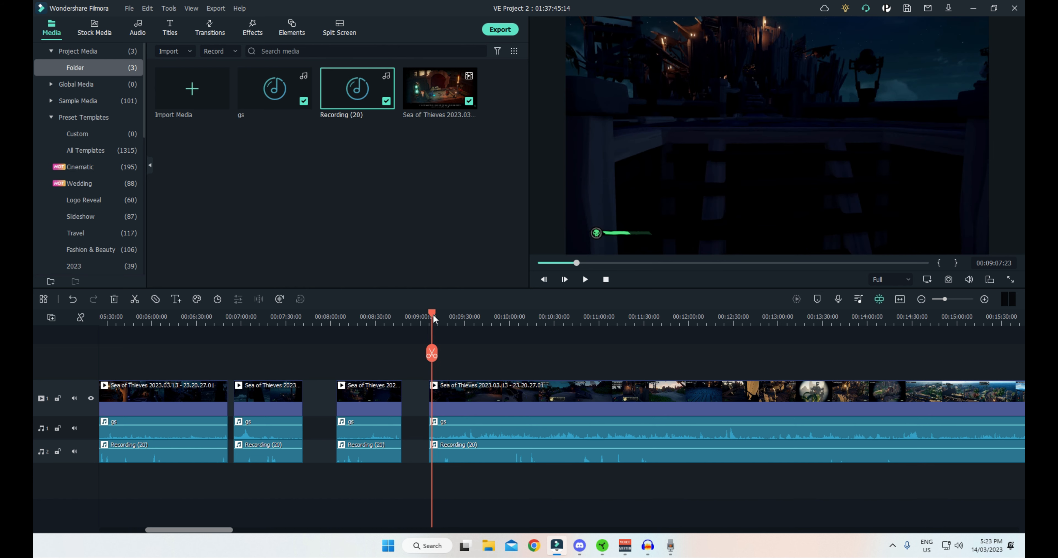
{"action": "left_click", "coordinate": [432, 354]}
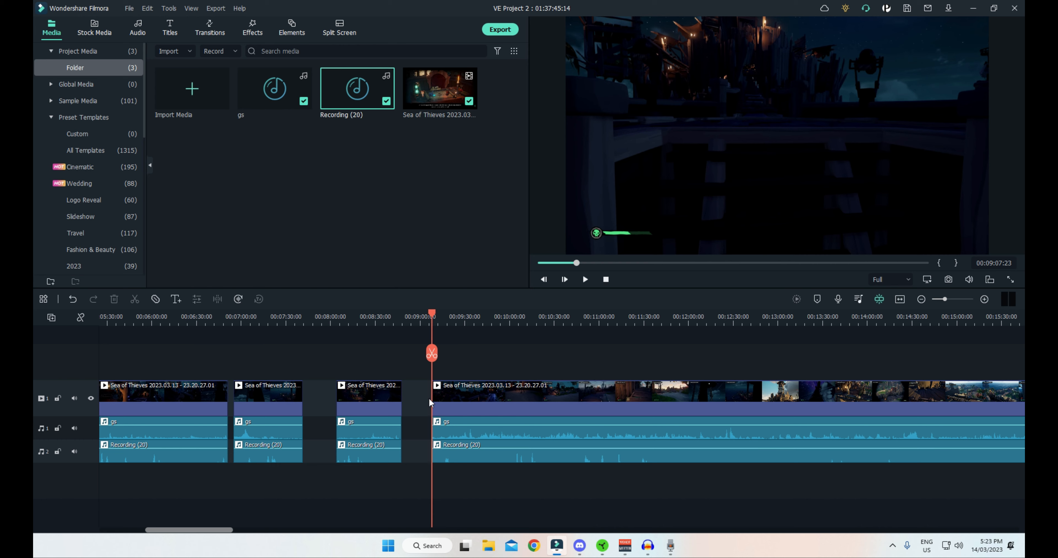
{"action": "key", "text": "Delete"}
Play on to 00:09:40:14, split all tracks there and move the segment starting at 00:09:07:23 against the clips gathered at the timeline's start.
{"action": "key", "text": "space"}
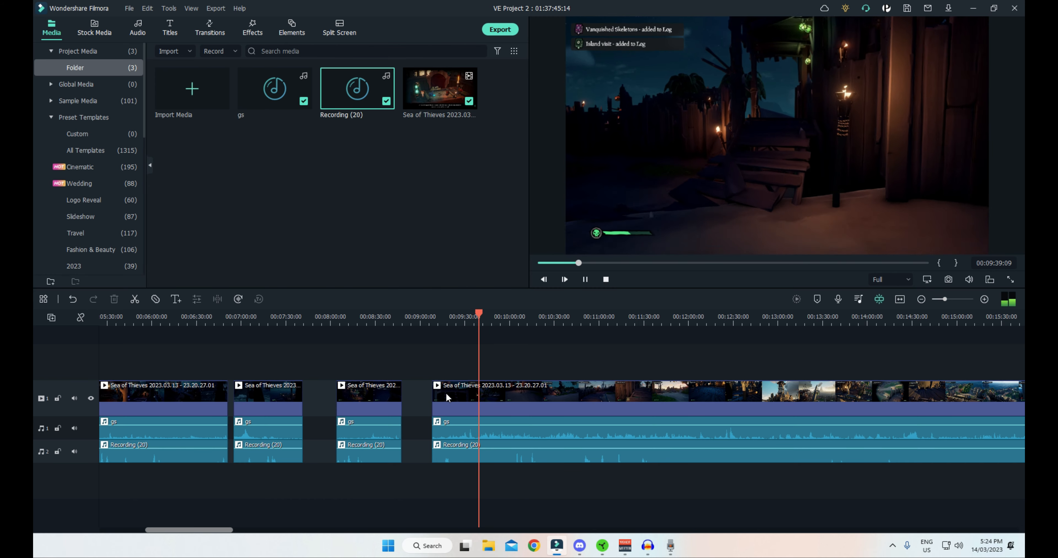
{"action": "key", "text": "space"}
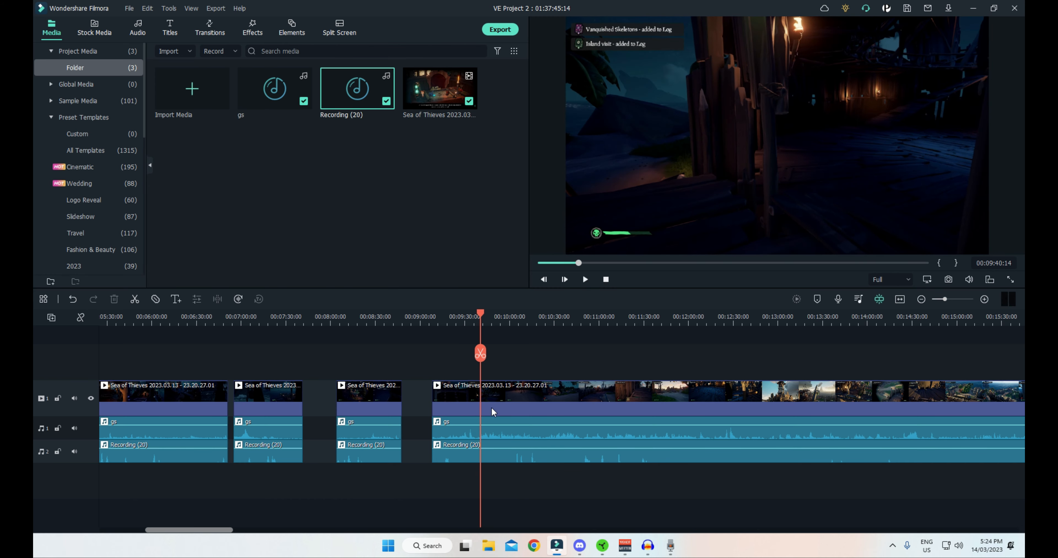
{"action": "left_click", "coordinate": [479, 355]}
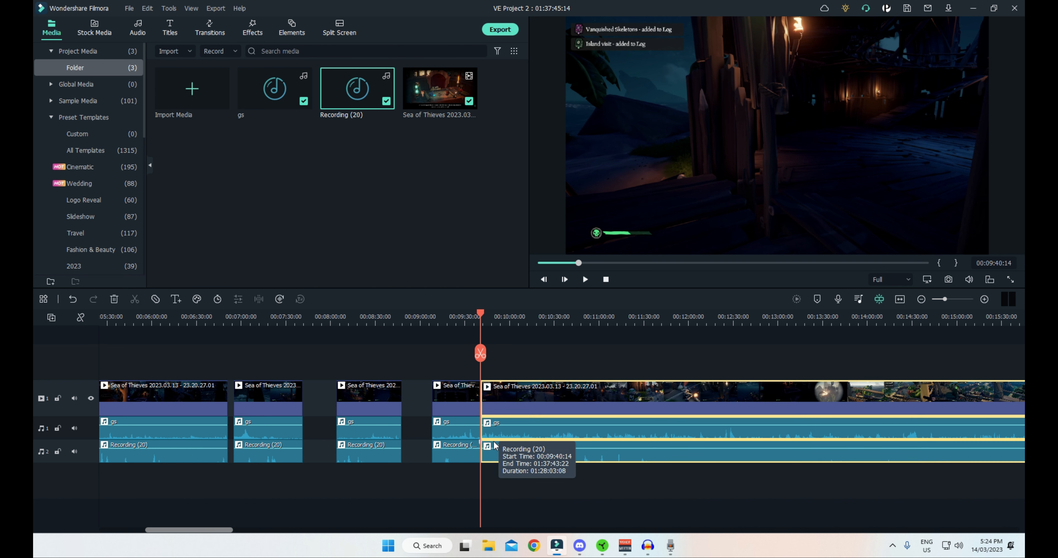
{"action": "left_click", "coordinate": [453, 322]}
{"action": "left_click", "coordinate": [456, 423]}
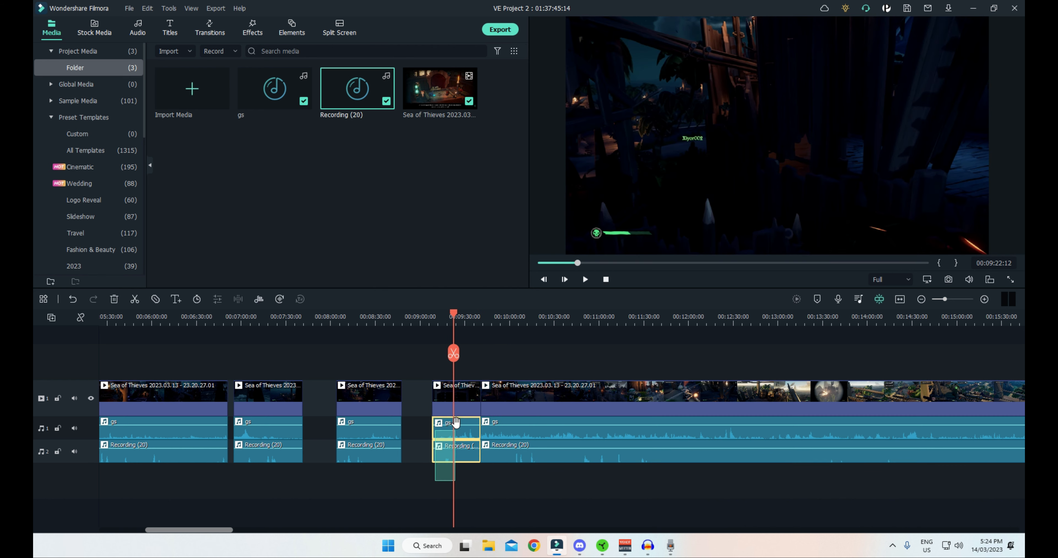
{"action": "left_click_drag", "start_coordinate": [456, 423], "coordinate": [238, 423]}
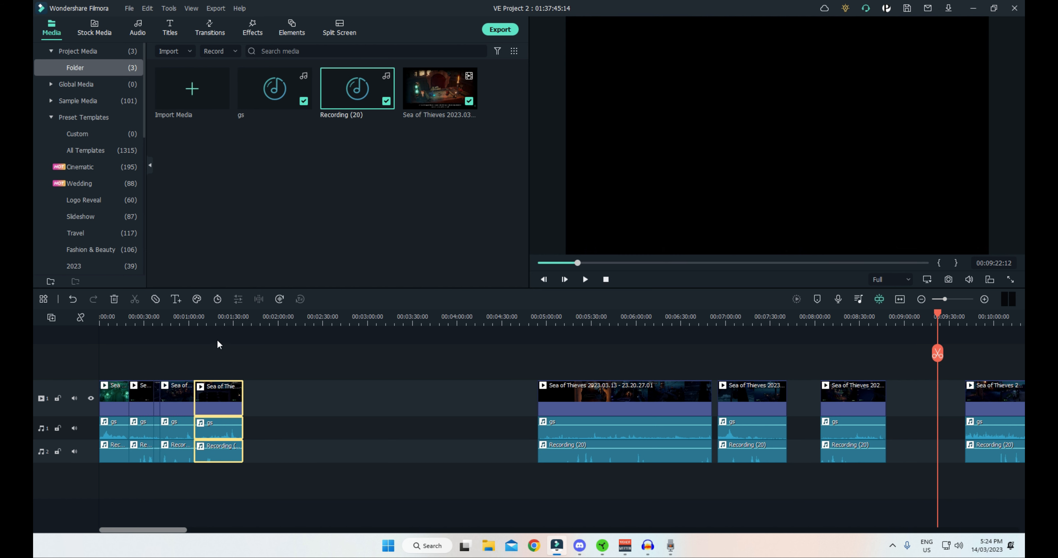
Examine the newly moved segment closely and play the voice recording between about 00:01:12 and 00:01:15.
{"action": "left_click", "coordinate": [211, 322]}
{"action": "left_click", "coordinate": [386, 368]}
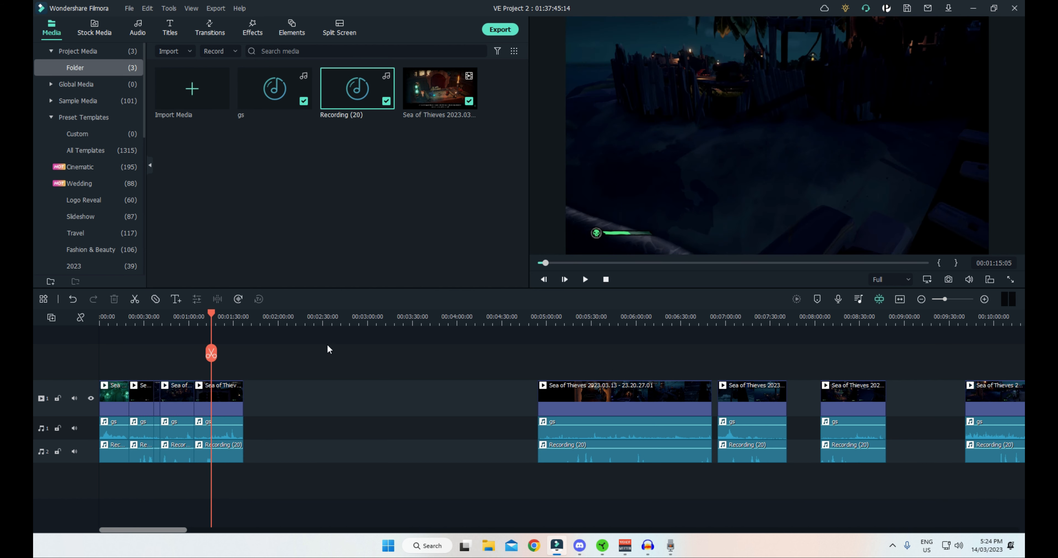
{"action": "left_click", "coordinate": [985, 299]}
{"action": "left_click", "coordinate": [985, 299]}
{"action": "left_click", "coordinate": [985, 300]}
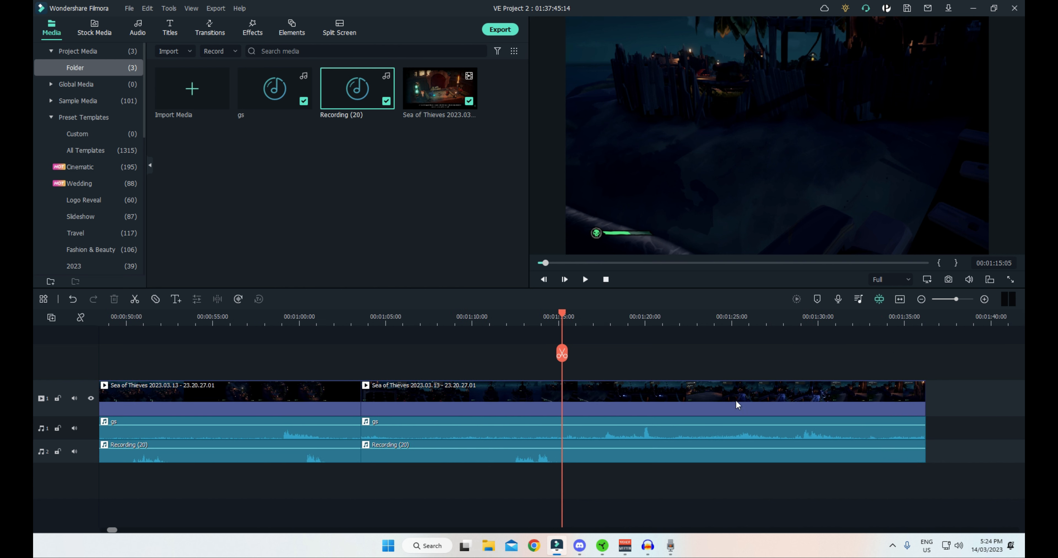
{"action": "left_click_drag", "start_coordinate": [562, 320], "coordinate": [537, 322]}
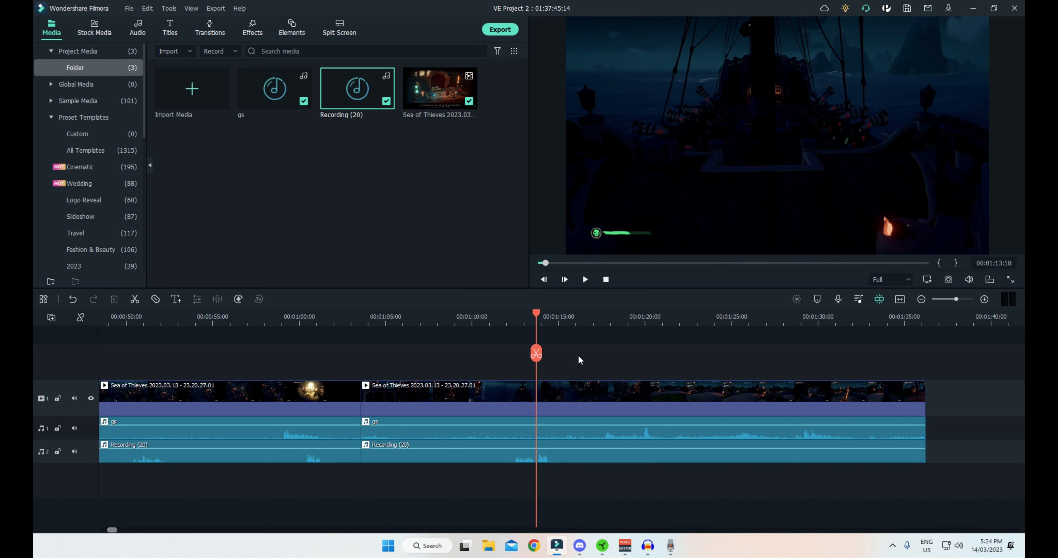
{"action": "left_click", "coordinate": [517, 324]}
{"action": "left_click_drag", "start_coordinate": [519, 315], "coordinate": [516, 313]}
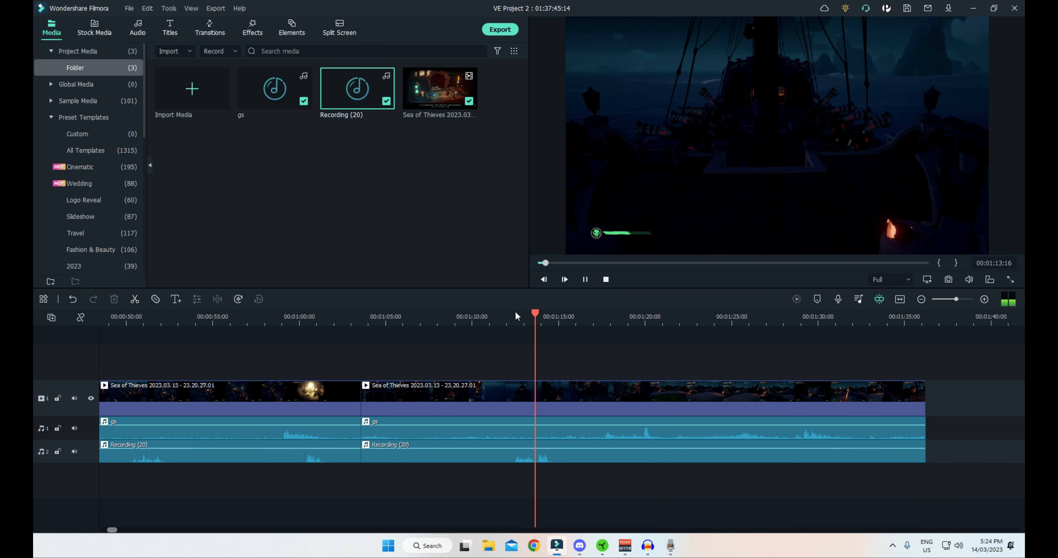
{"action": "key", "text": "space"}
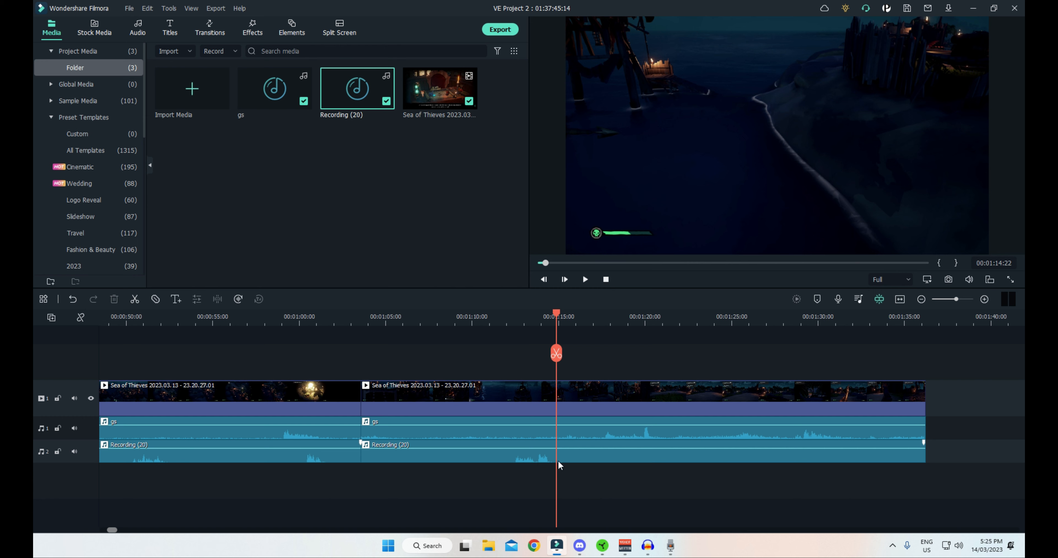
{"action": "left_click_drag", "start_coordinate": [554, 314], "coordinate": [537, 313]}
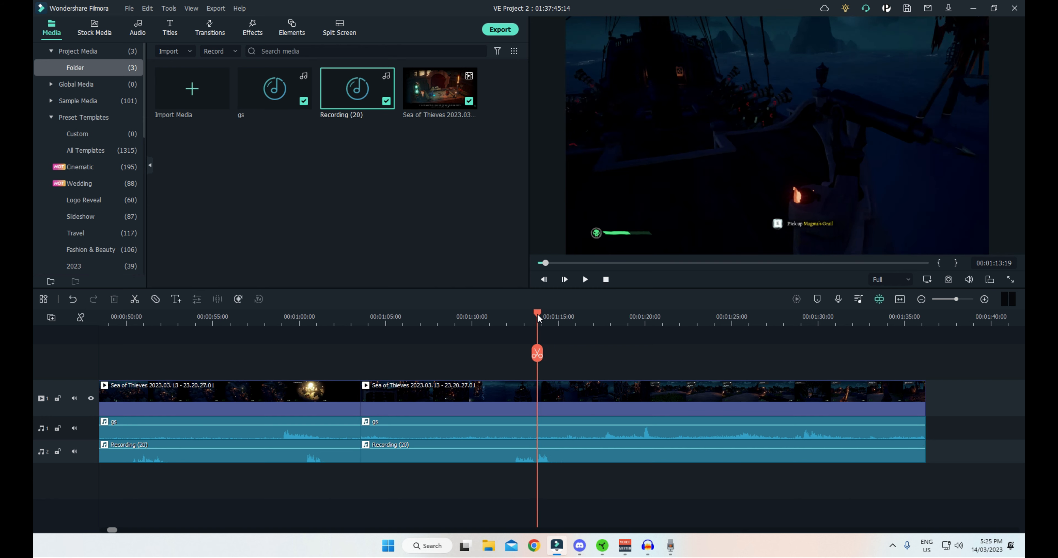
Try splitting only the segment's voice clip at 00:01:13:19, delete the part before the cut, play it back and undo the edits.
{"action": "left_click", "coordinate": [563, 458]}
{"action": "left_click", "coordinate": [536, 352]}
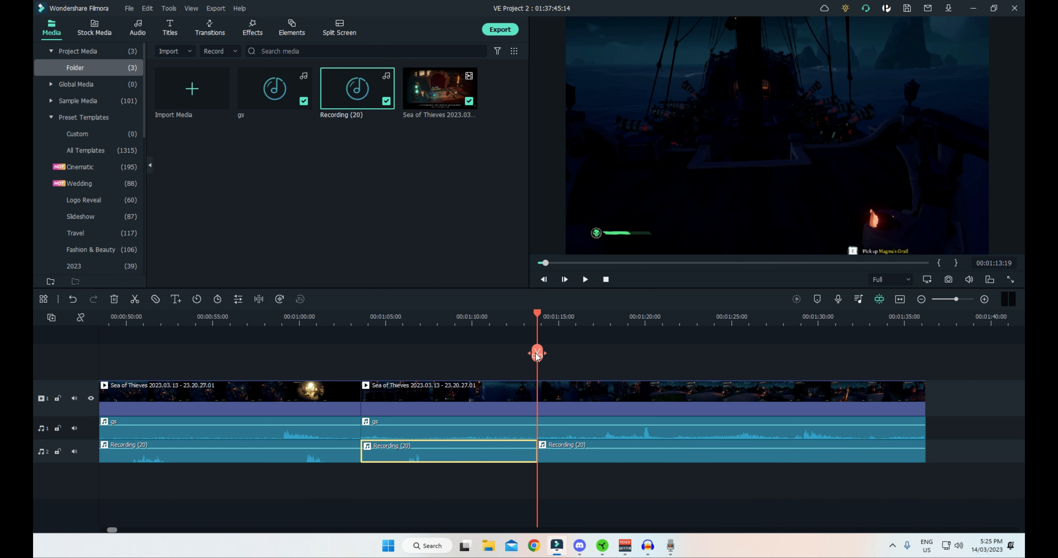
{"action": "left_click", "coordinate": [510, 456]}
{"action": "key", "text": "Delete"}
{"action": "left_click", "coordinate": [514, 325]}
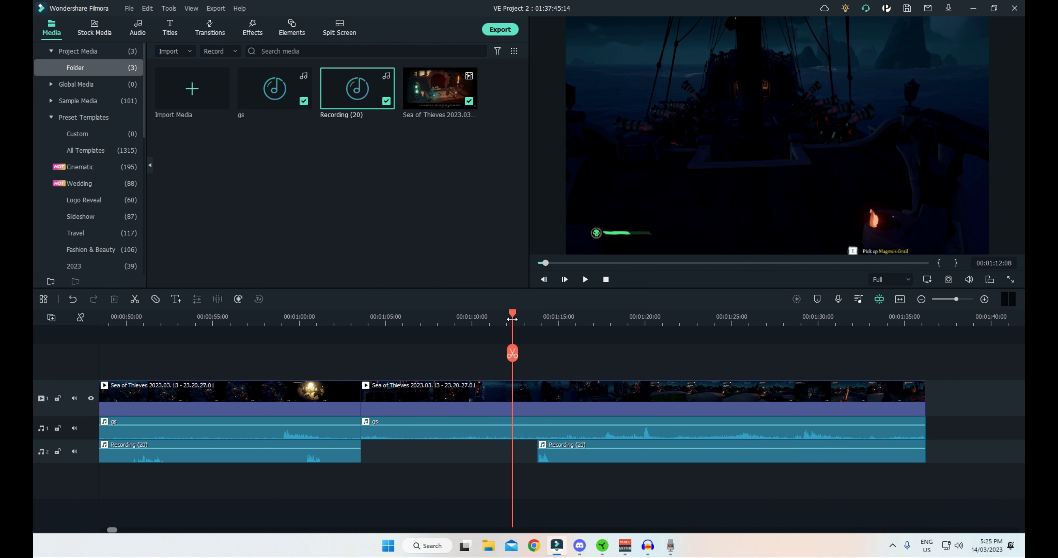
{"action": "key", "text": "space"}
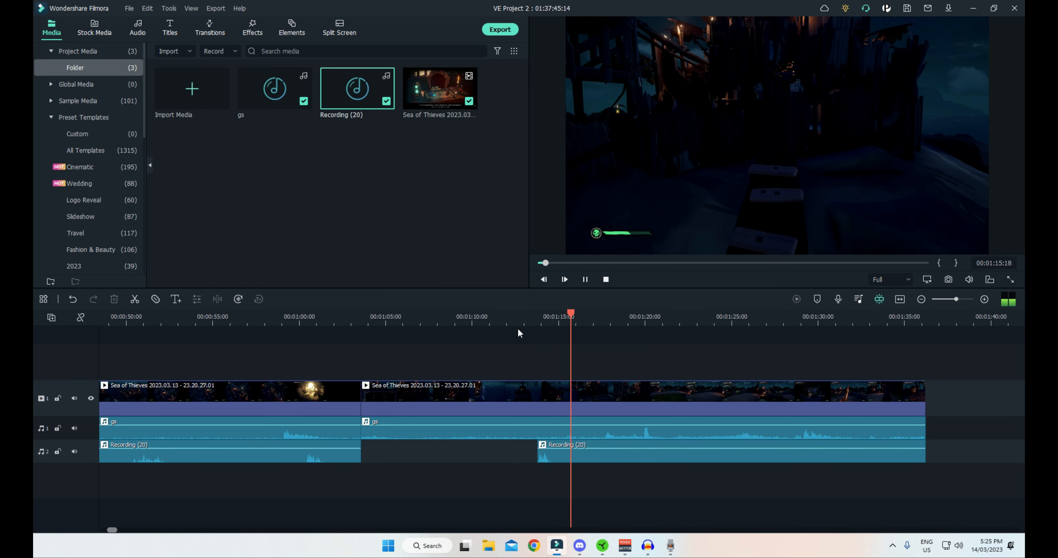
{"action": "key", "text": "space"}
{"action": "key", "text": "ctrl+z"}
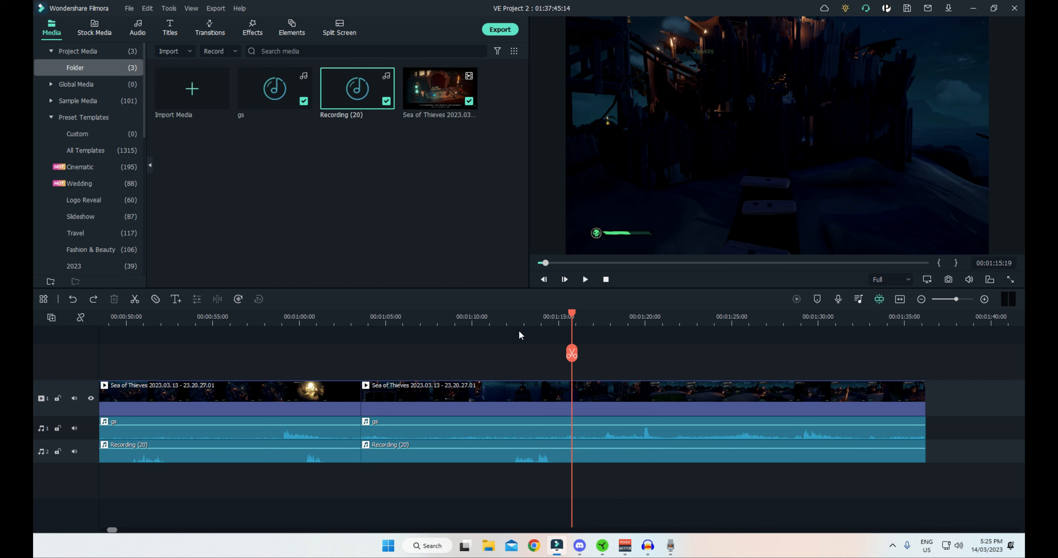
Open the audio settings of the segment's Recording (20) clip and add a volume keyframe at 00:01:12:07, just before the first speech.
{"action": "double_click", "coordinate": [541, 456]}
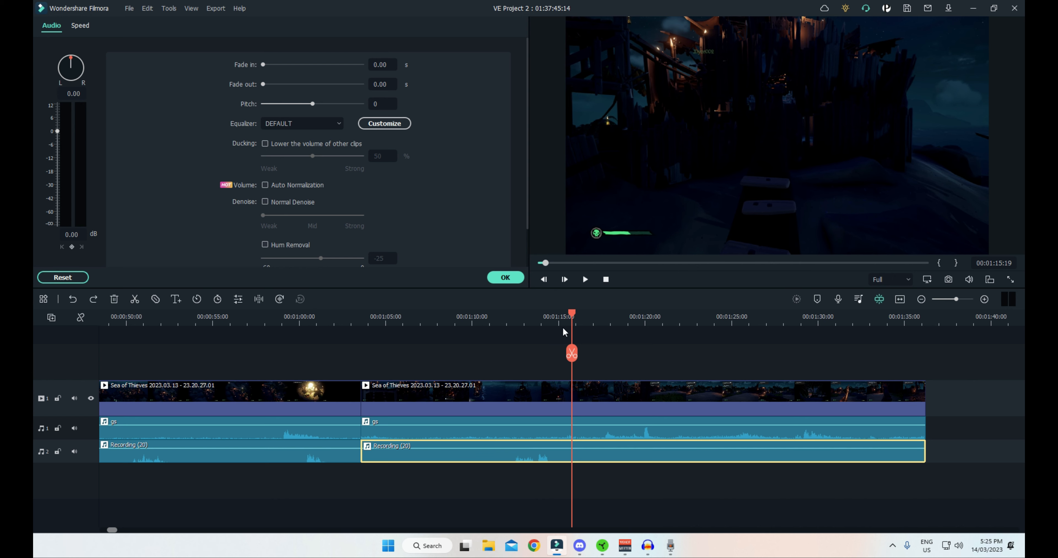
{"action": "left_click_drag", "start_coordinate": [574, 316], "coordinate": [511, 316]}
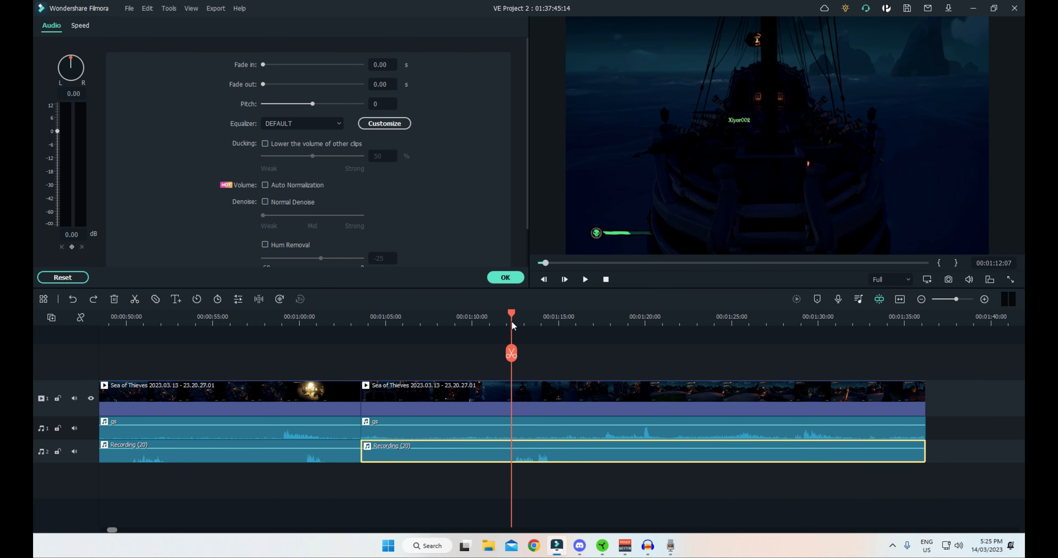
{"action": "left_click", "coordinate": [984, 300]}
{"action": "left_click", "coordinate": [984, 299]}
{"action": "left_click", "coordinate": [984, 299]}
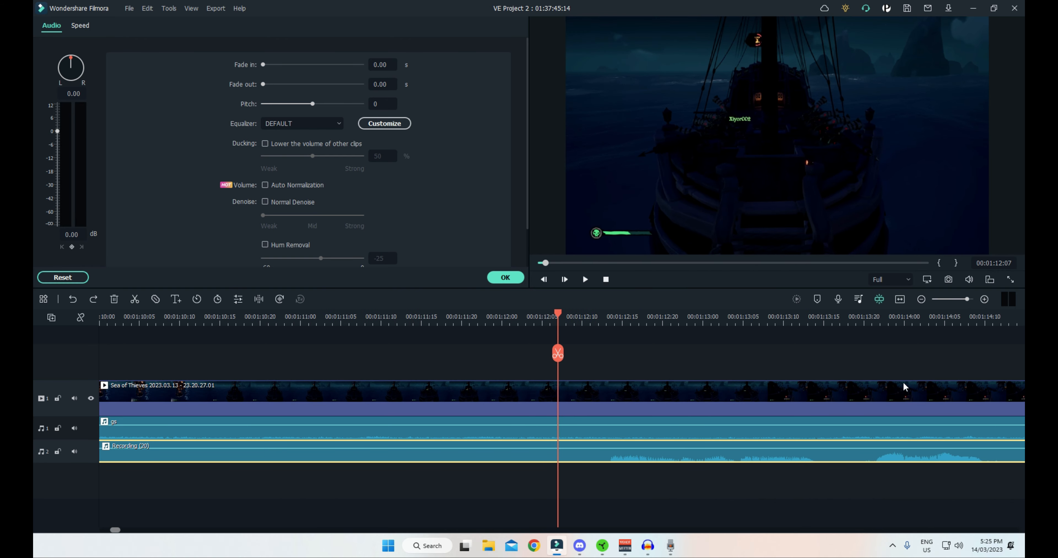
{"action": "left_click_drag", "start_coordinate": [823, 353], "coordinate": [732, 350]}
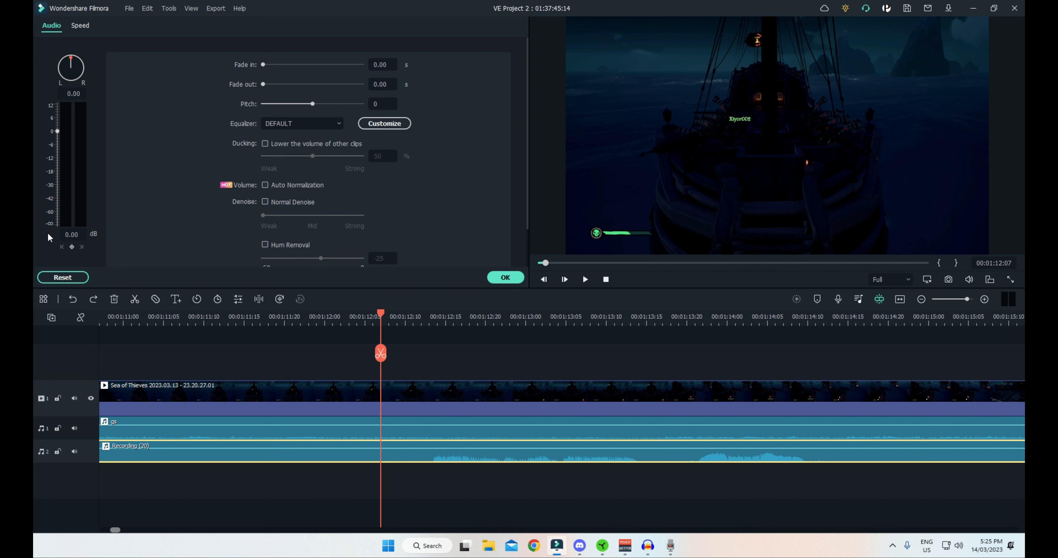
{"action": "left_click", "coordinate": [72, 248]}
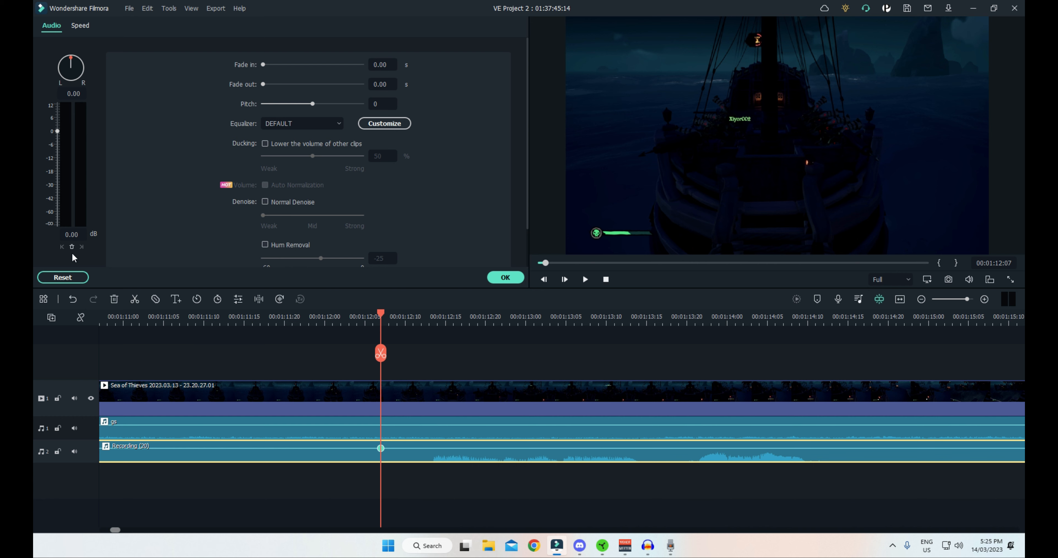
Add a second volume keyframe to the voice clip one frame after the first, at 00:01:12:08.
{"action": "key", "text": "Right"}
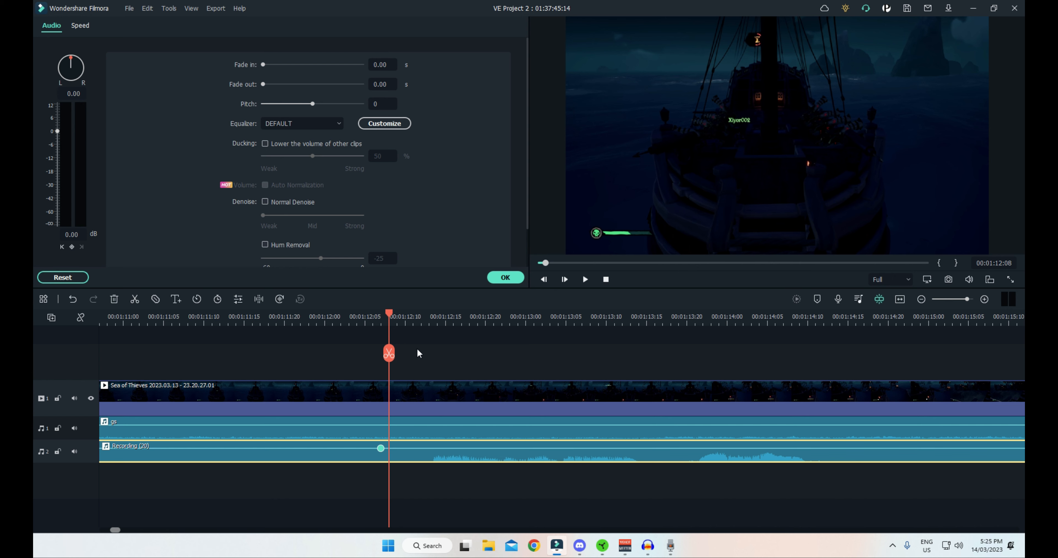
{"action": "key", "text": "Left"}
{"action": "key", "text": "Right"}
{"action": "left_click", "coordinate": [984, 300]}
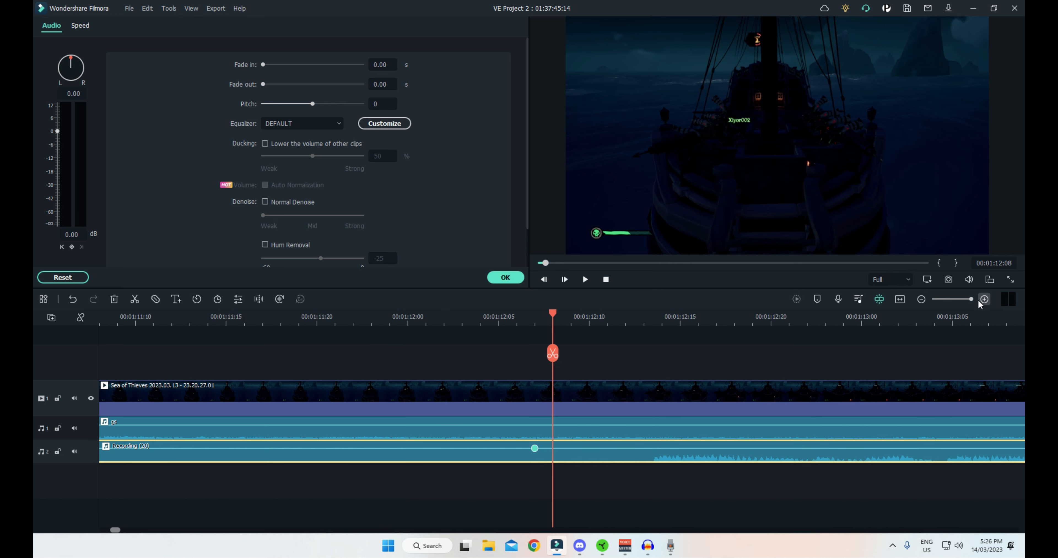
{"action": "key", "text": "Left"}
{"action": "key", "text": "Right"}
{"action": "scroll", "coordinate": [792, 366], "scroll_direction": "right", "scroll_amount": 5}
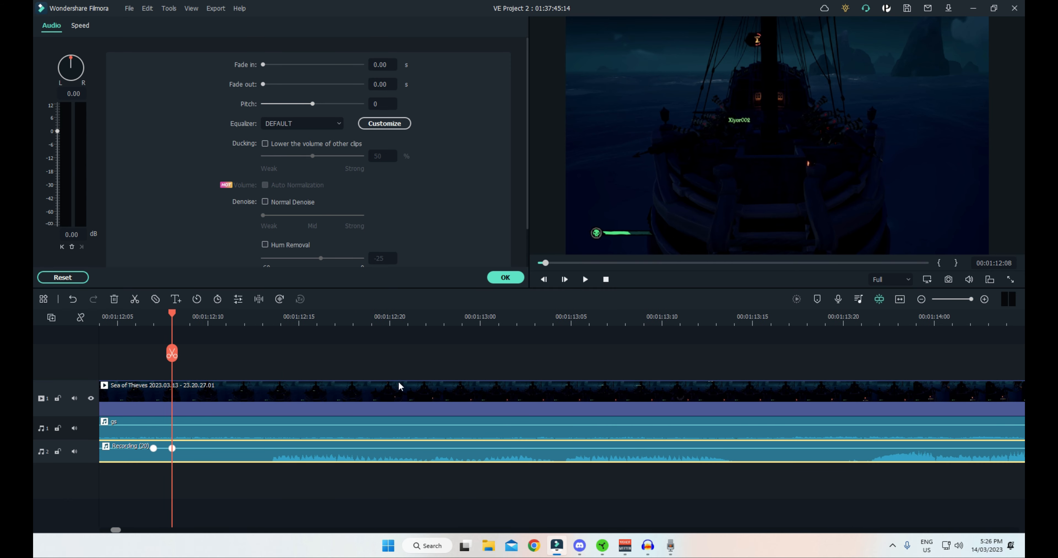
Try lowering the voice clip's volume to silence from the 00:01:12:08 keyframe onward, and undo the volume change.
{"action": "left_click_drag", "start_coordinate": [288, 449], "coordinate": [292, 468]}
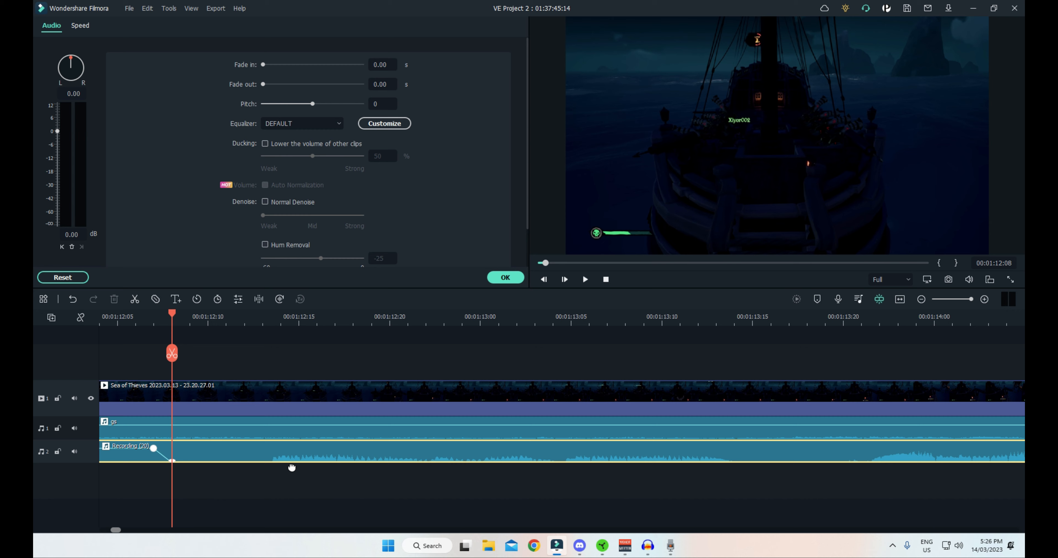
{"action": "left_click", "coordinate": [922, 300]}
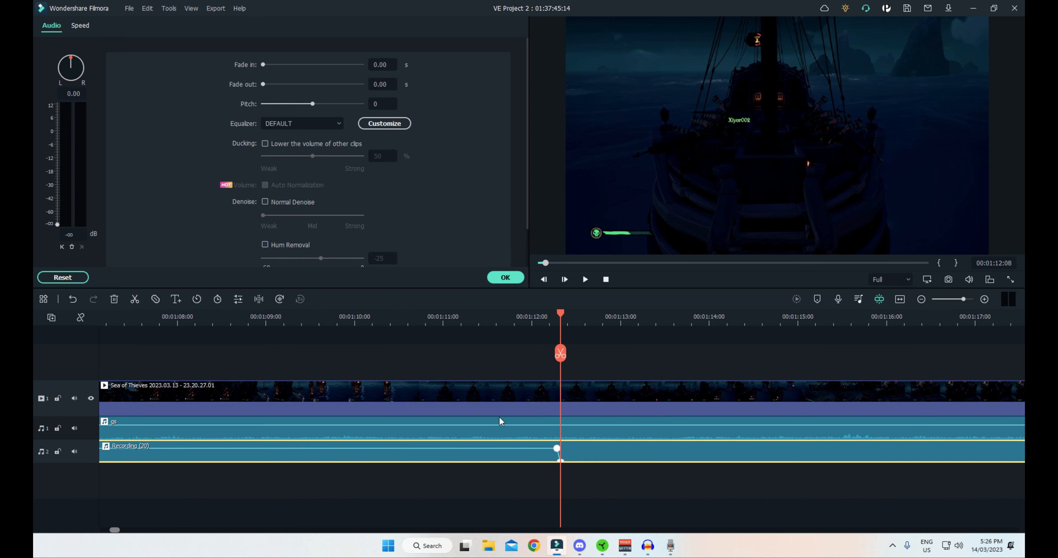
{"action": "key", "text": "ctrl+z"}
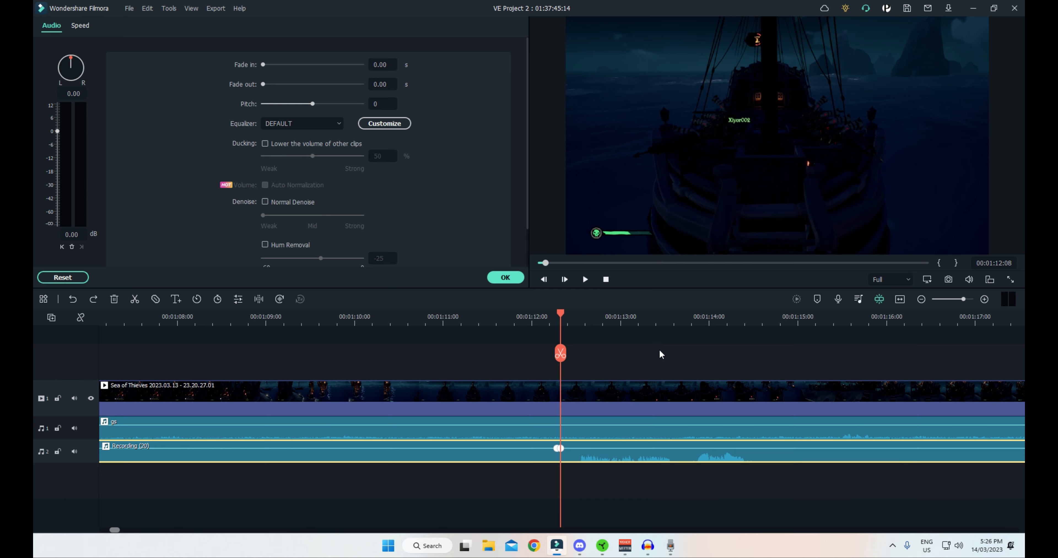
Add a volume keyframe to the segment's voice clip at 00:01:13:21, just before the second stretch of speech.
{"action": "left_click", "coordinate": [687, 321]}
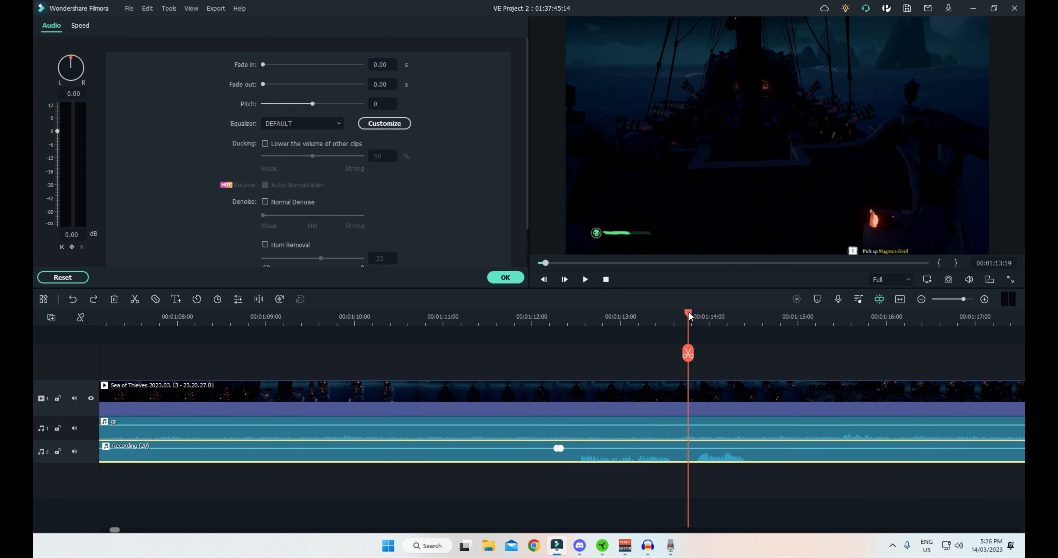
{"action": "left_click_drag", "start_coordinate": [689, 316], "coordinate": [693, 317]}
{"action": "left_click", "coordinate": [985, 299]}
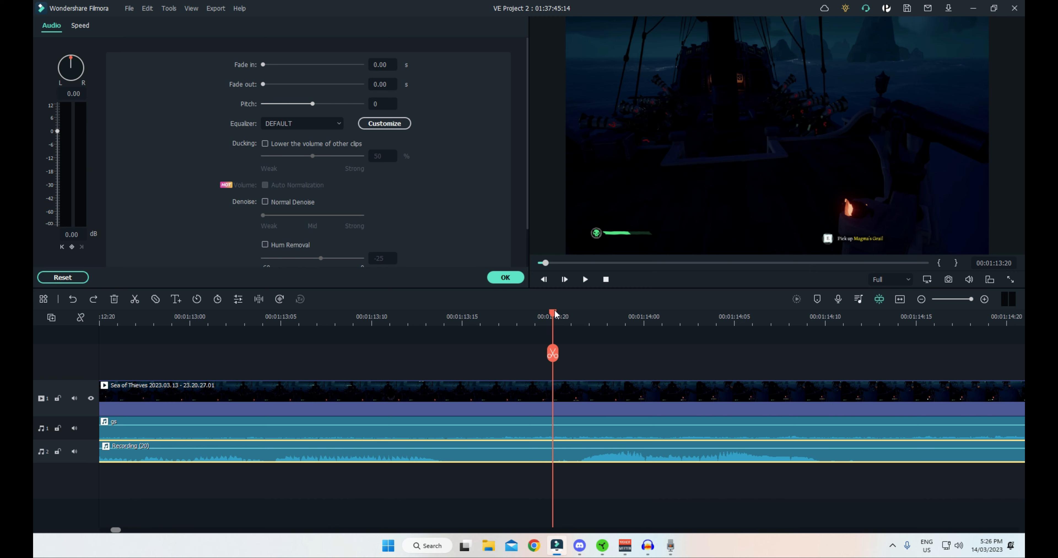
{"action": "left_click_drag", "start_coordinate": [555, 318], "coordinate": [574, 318]}
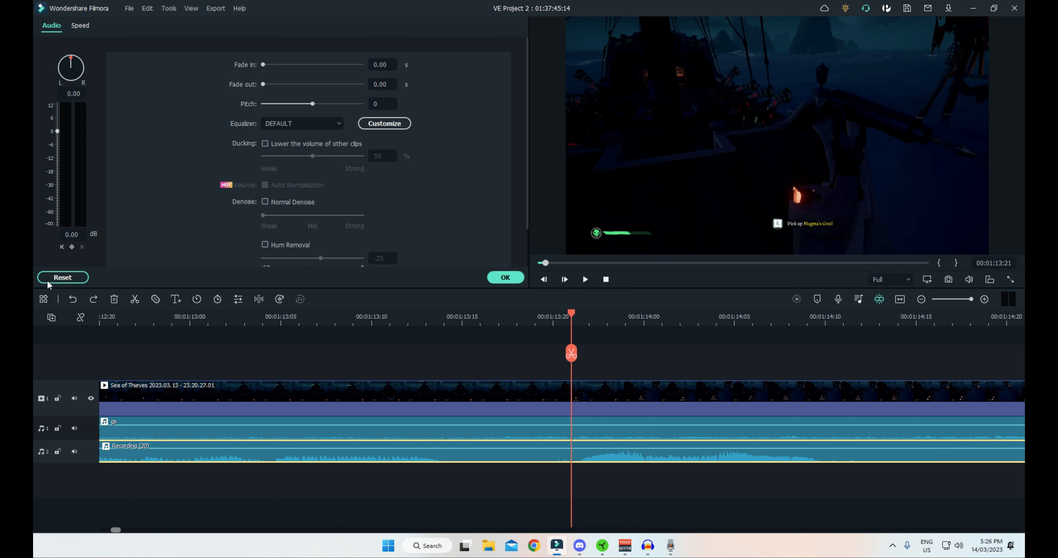
{"action": "left_click", "coordinate": [72, 247]}
Add a voice volume keyframe one frame earlier, at 00:01:13:20, and lower the volume between the two inner keyframes to -90 dB.
{"action": "key", "text": "Left"}
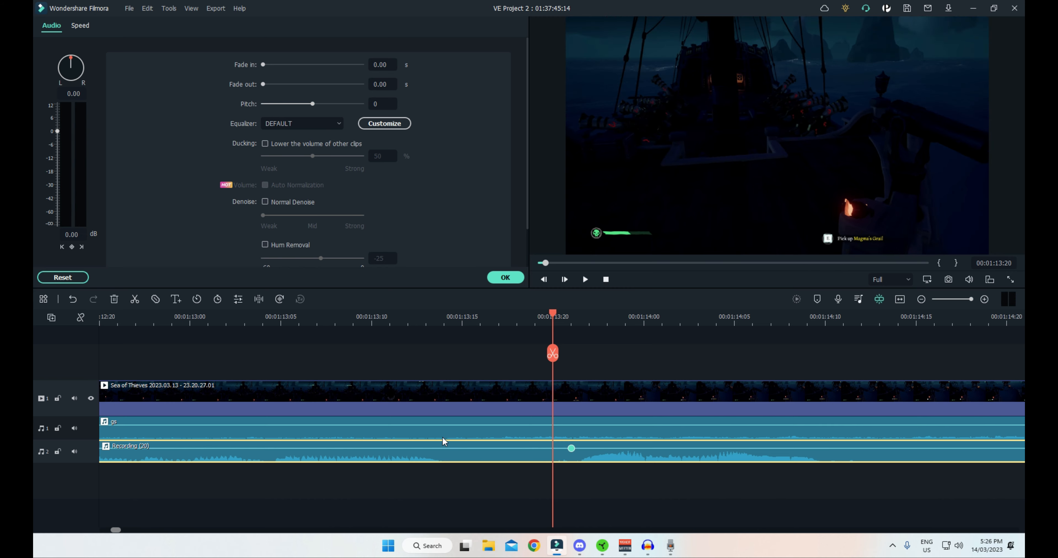
{"action": "left_click", "coordinate": [72, 246]}
{"action": "left_click", "coordinate": [483, 449]}
{"action": "left_click_drag", "start_coordinate": [482, 451], "coordinate": [489, 514]}
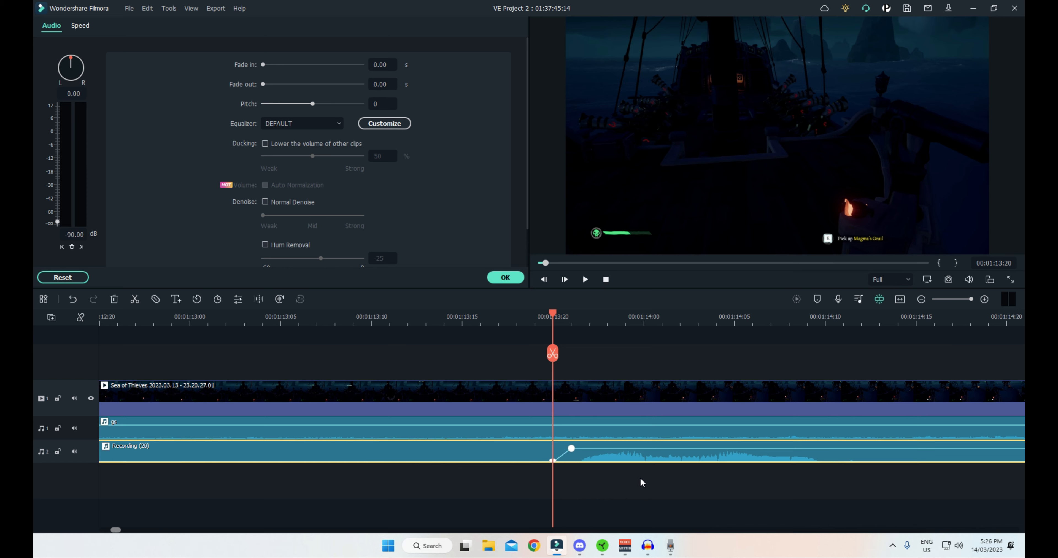
Play the segment back from 00:01:11:06 to check the muted speech, and deselect the voice clip.
{"action": "left_click", "coordinate": [922, 299]}
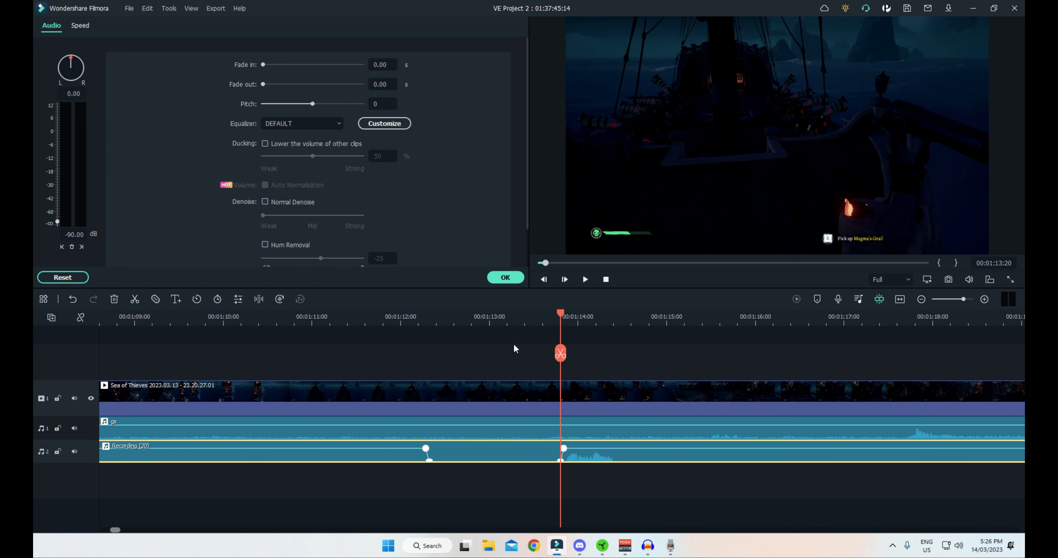
{"action": "left_click_drag", "start_coordinate": [563, 317], "coordinate": [333, 316]}
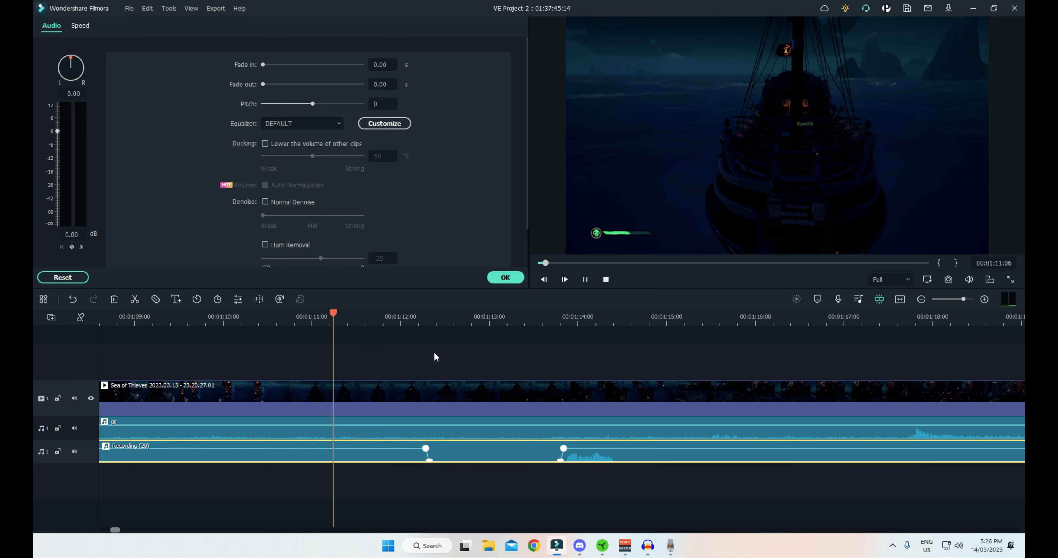
{"action": "key", "text": "space"}
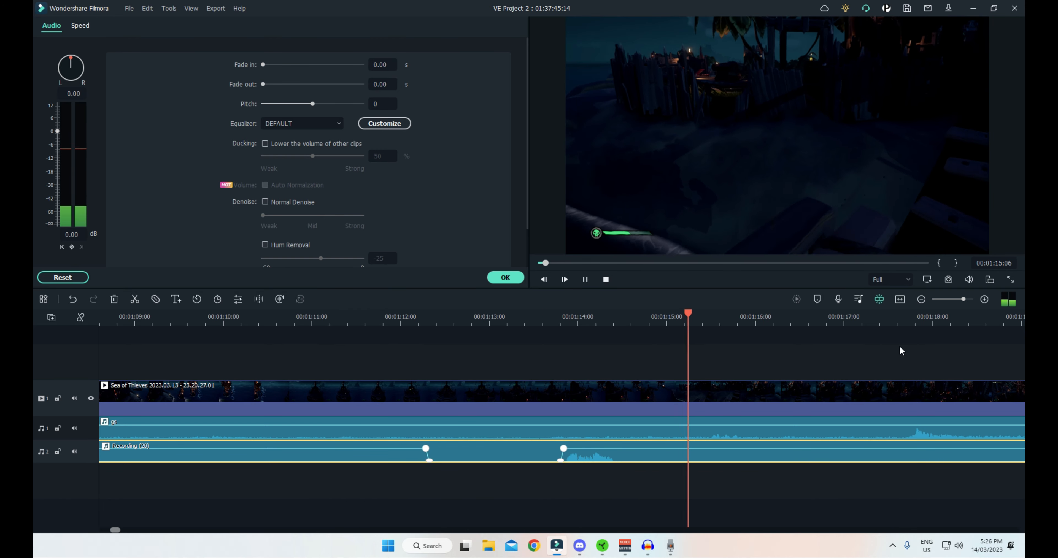
{"action": "scroll", "coordinate": [902, 345], "scroll_direction": "down", "scroll_amount": 5}
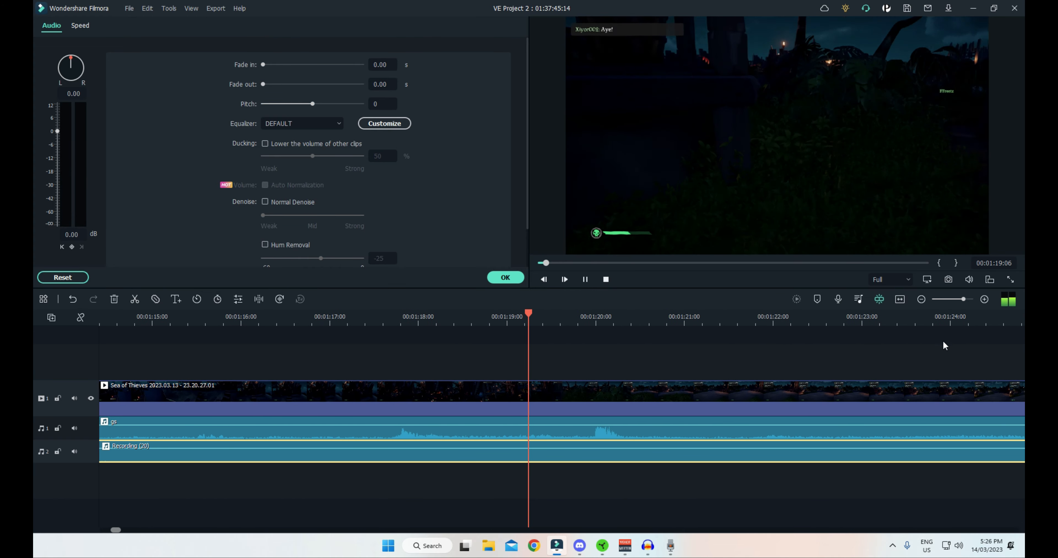
{"action": "left_click", "coordinate": [922, 299]}
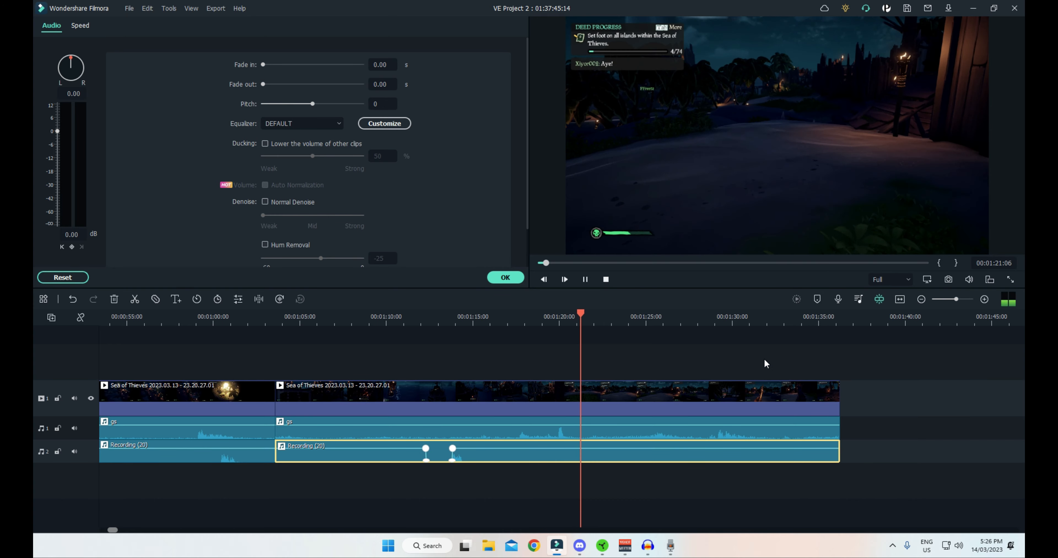
{"action": "left_click", "coordinate": [837, 378]}
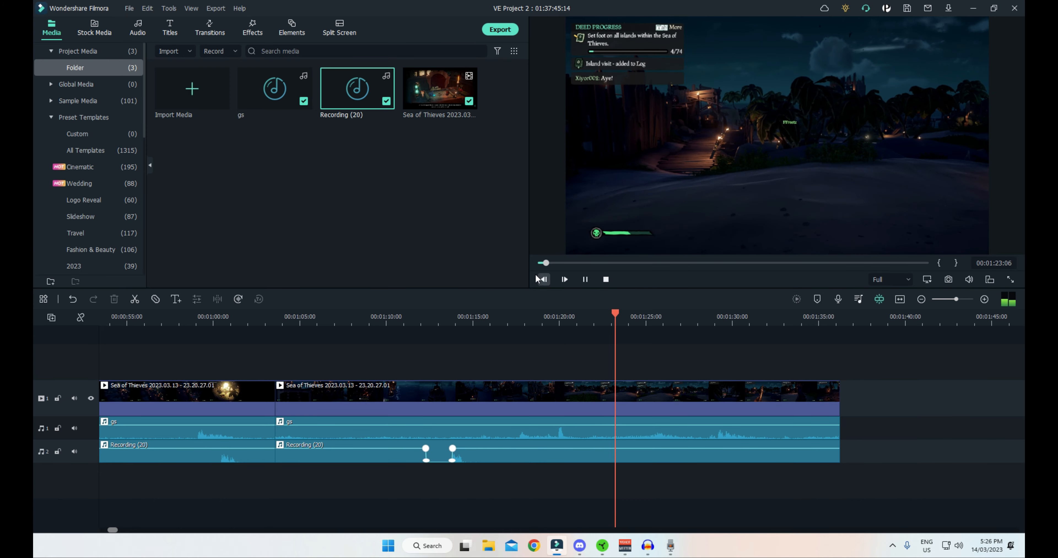
Select all gathered segments at the timeline's start on all three tracks and move them about 1 minute 23 seconds later.
{"action": "left_click_drag", "start_coordinate": [920, 376], "coordinate": [707, 375]}
{"action": "left_click", "coordinate": [921, 299]}
{"action": "left_click", "coordinate": [921, 300]}
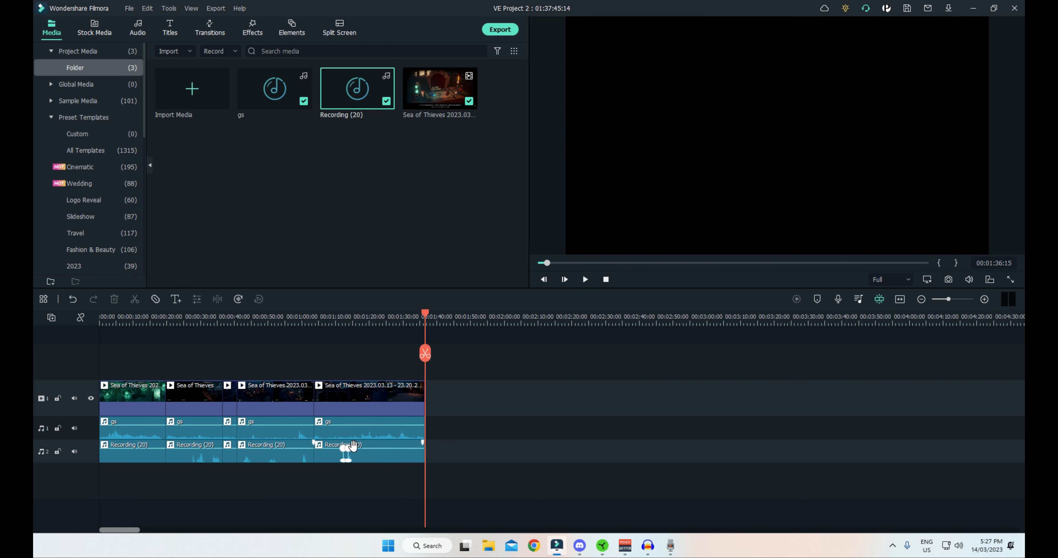
{"action": "left_click_drag", "start_coordinate": [137, 493], "coordinate": [475, 365]}
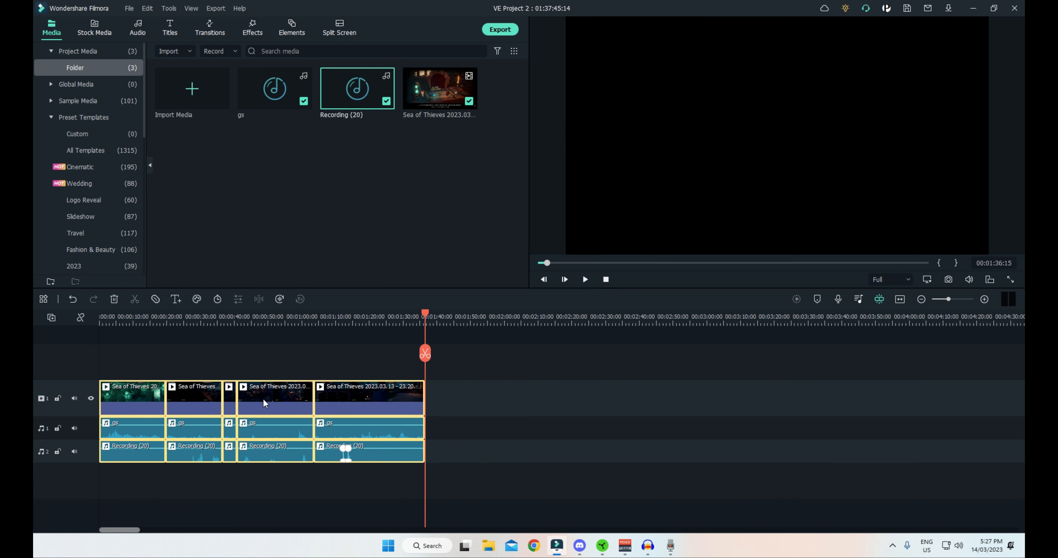
{"action": "left_click_drag", "start_coordinate": [264, 403], "coordinate": [543, 424]}
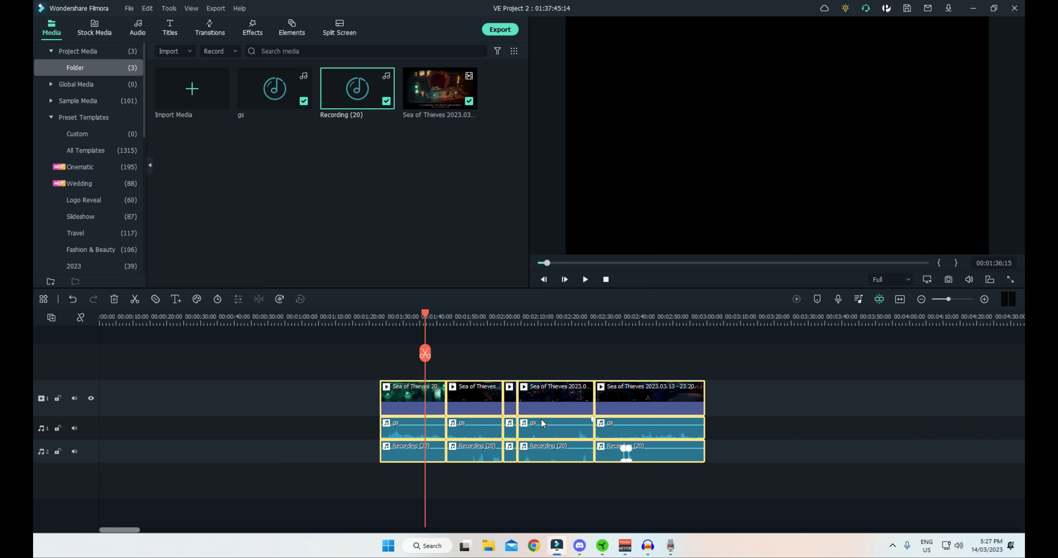
Place the playhead at 00:00:29:00 and shift the three separate segments before the long uncut clip about 20 seconds later on all tracks.
{"action": "left_click", "coordinate": [921, 299]}
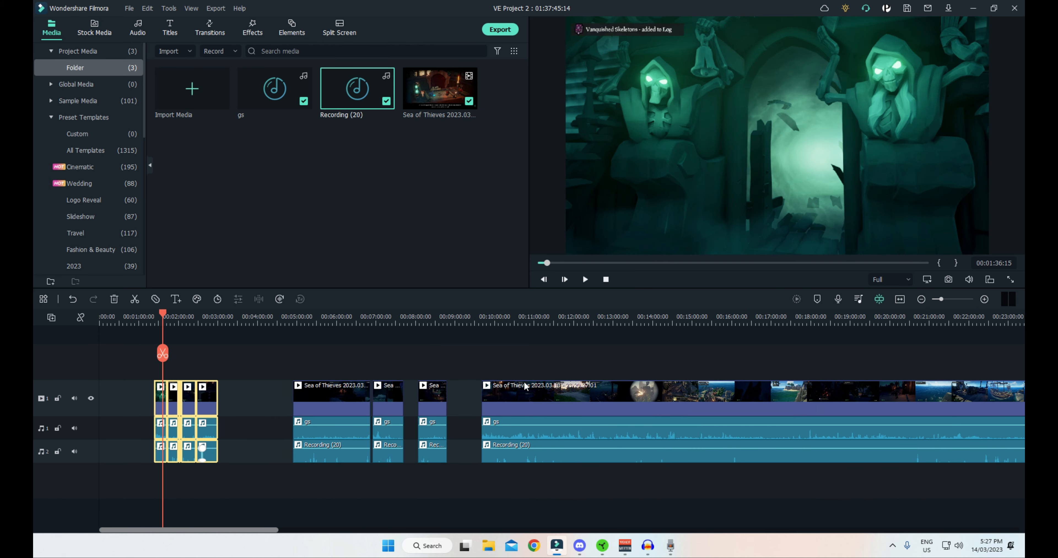
{"action": "left_click_drag", "start_coordinate": [163, 316], "coordinate": [119, 316]}
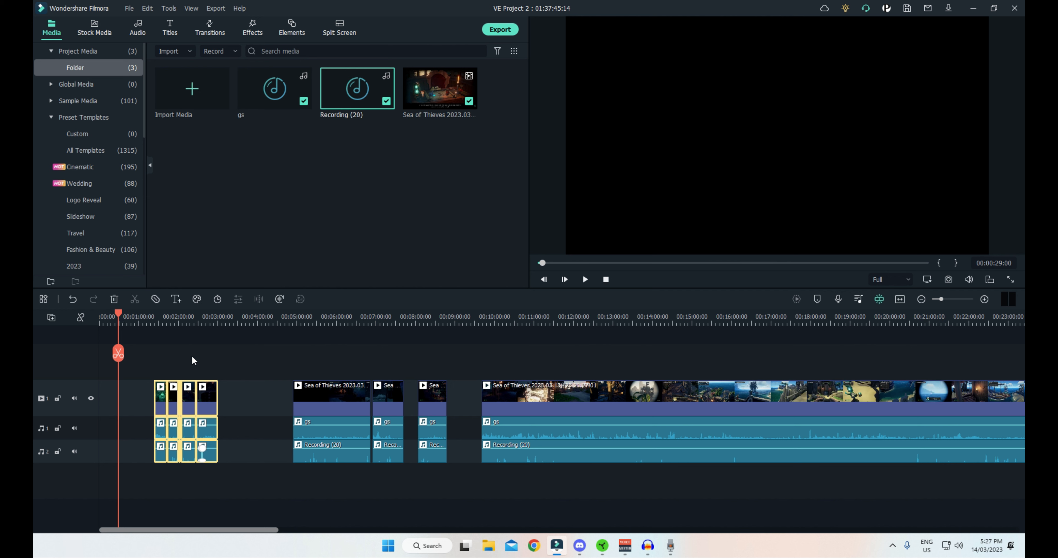
{"action": "left_click_drag", "start_coordinate": [315, 488], "coordinate": [402, 402]}
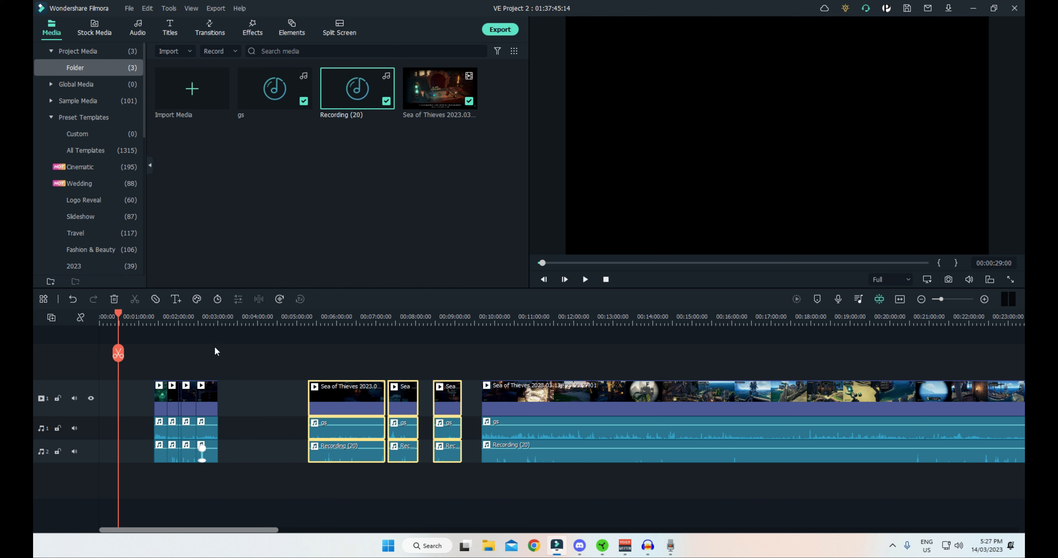
{"action": "left_click", "coordinate": [527, 350]}
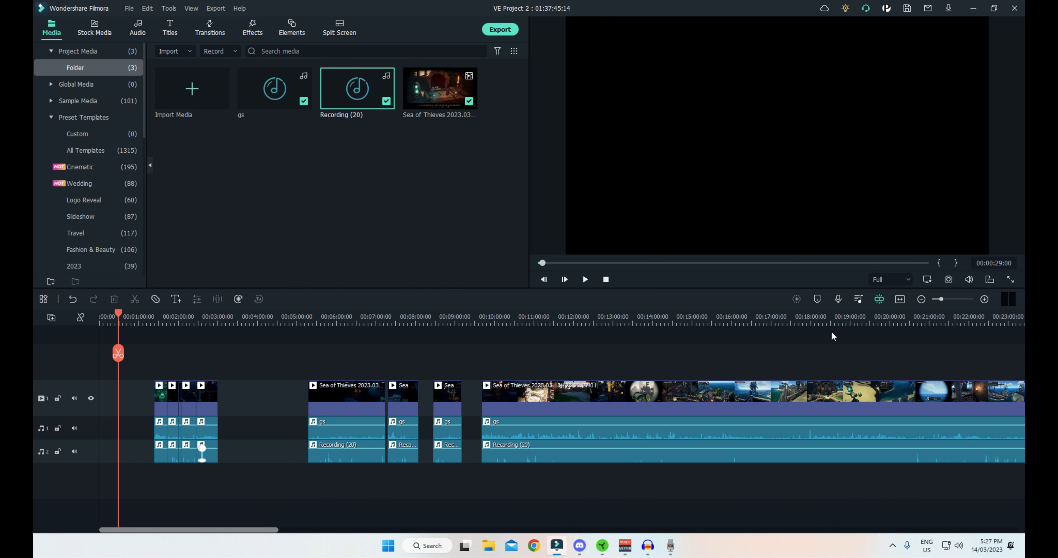
Scrub the long uncut clip from about 00:18:57 to 00:26:08 and look over the timeline back to the gathered segments.
{"action": "left_click", "coordinate": [849, 323]}
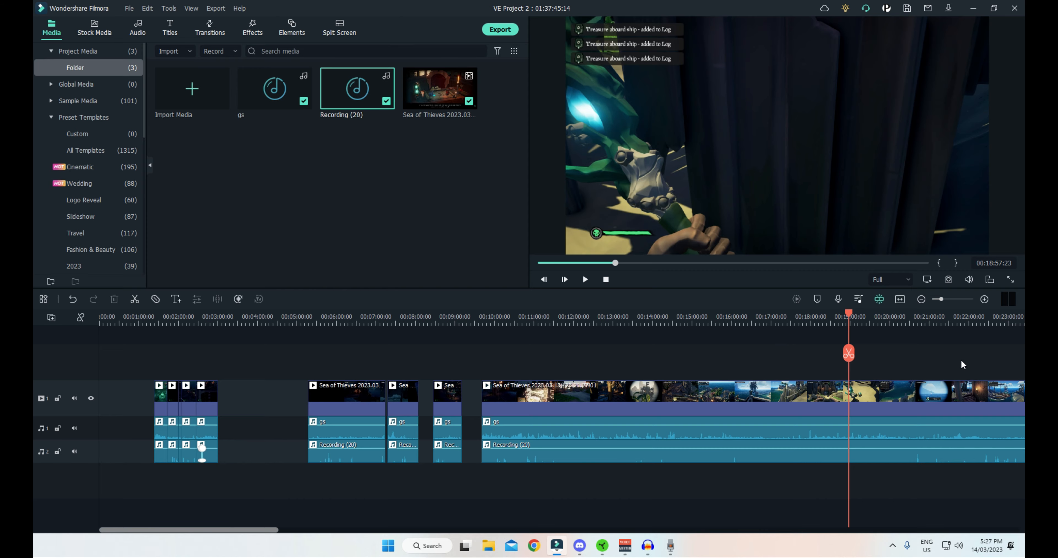
{"action": "scroll", "coordinate": [680, 358], "scroll_direction": "right", "scroll_amount": 5}
{"action": "left_click", "coordinate": [514, 319]}
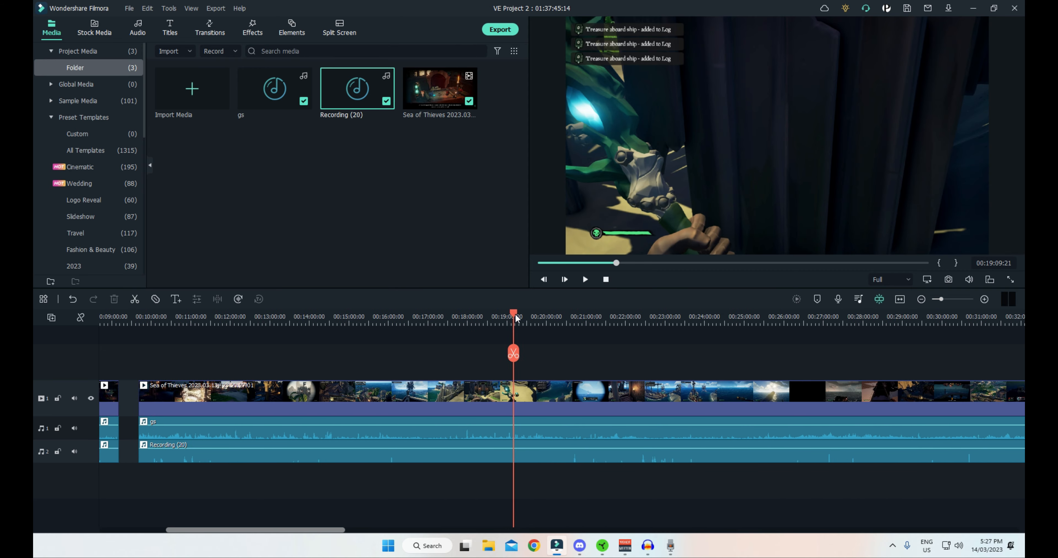
{"action": "left_click_drag", "start_coordinate": [516, 319], "coordinate": [774, 322]}
{"action": "scroll", "coordinate": [605, 357], "scroll_direction": "right", "scroll_amount": 5}
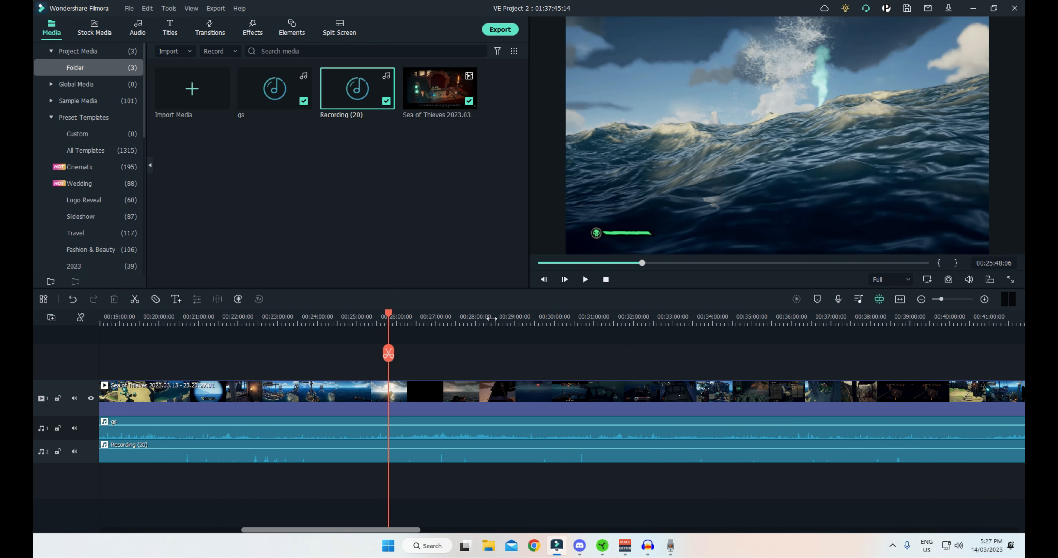
{"action": "left_click_drag", "start_coordinate": [388, 315], "coordinate": [398, 313]}
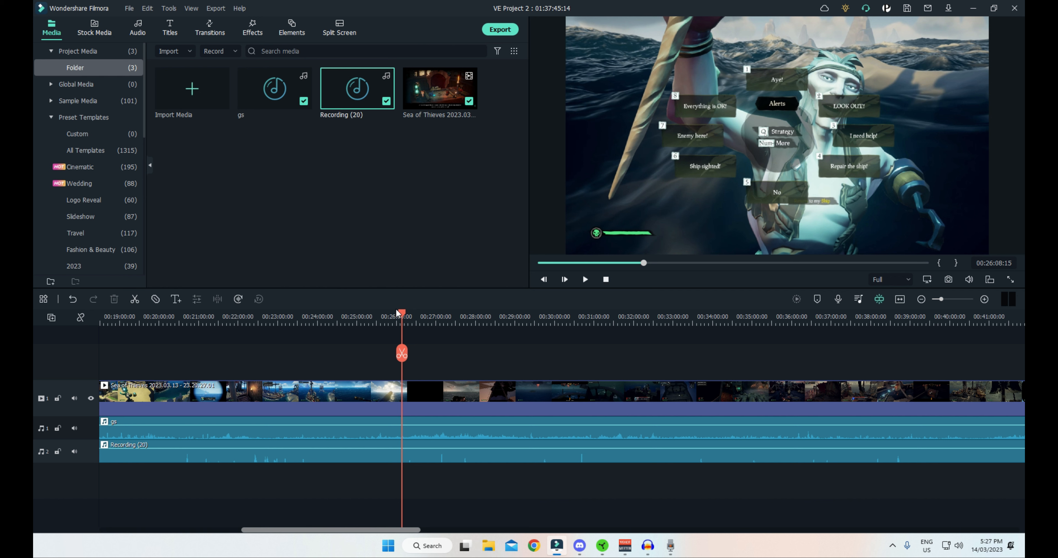
{"action": "scroll", "coordinate": [883, 360], "scroll_direction": "right", "scroll_amount": 3}
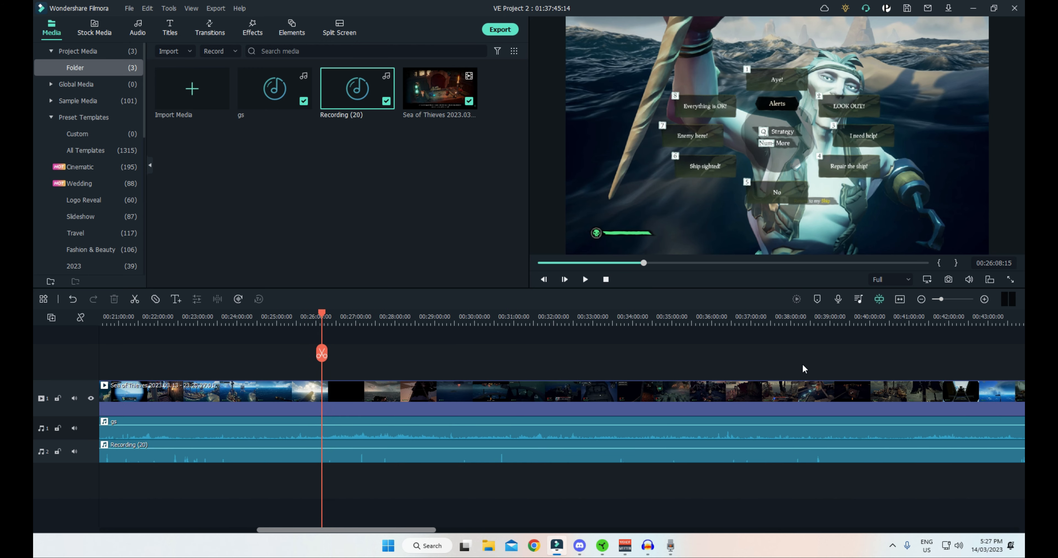
{"action": "scroll", "coordinate": [458, 357], "scroll_direction": "left", "scroll_amount": 3}
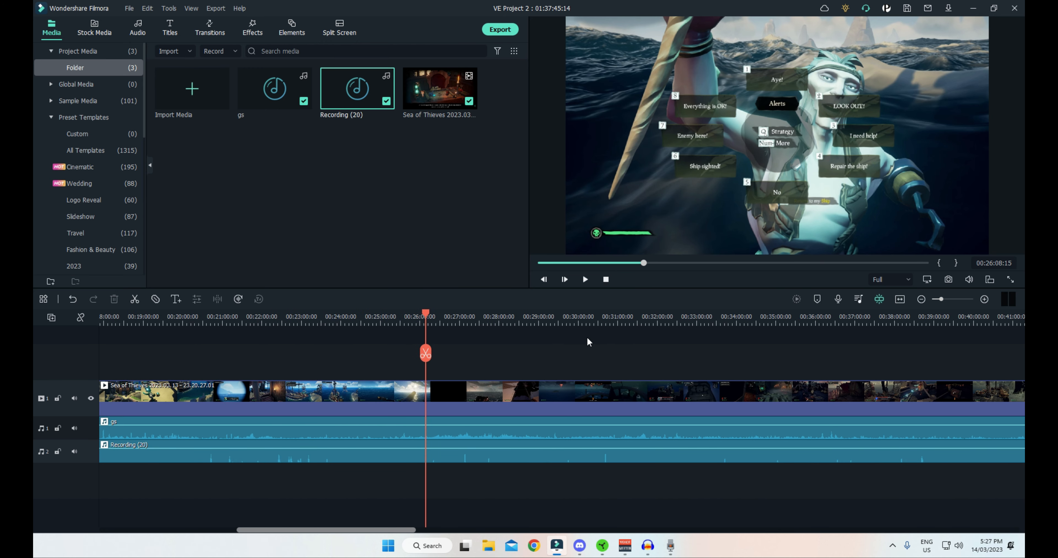
{"action": "scroll", "coordinate": [637, 365], "scroll_direction": "right", "scroll_amount": 4}
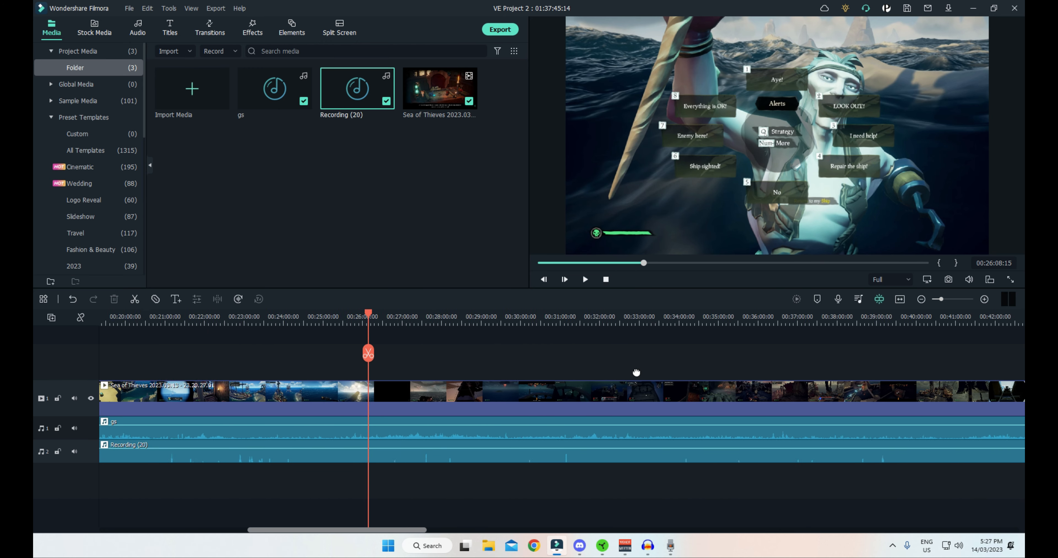
{"action": "scroll", "coordinate": [692, 361], "scroll_direction": "right", "scroll_amount": 2}
{"action": "scroll", "coordinate": [692, 361], "scroll_direction": "left", "scroll_amount": 6}
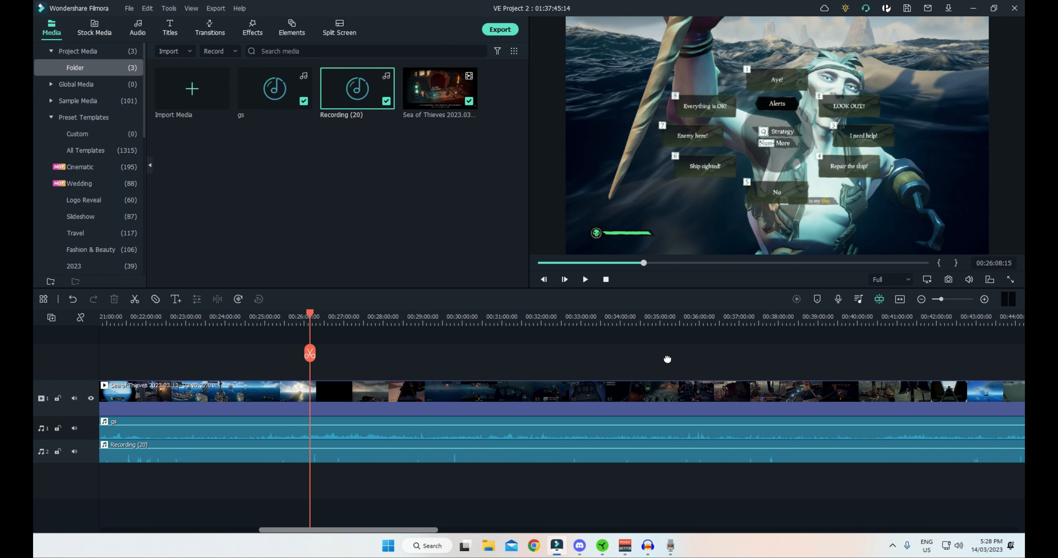
{"action": "scroll", "coordinate": [533, 369], "scroll_direction": "left", "scroll_amount": 13}
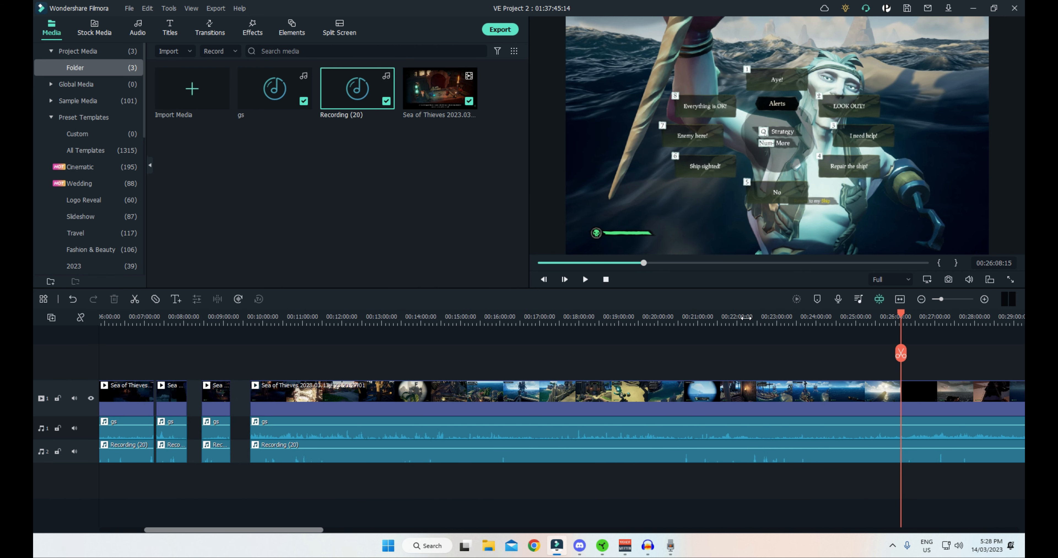
{"action": "scroll", "coordinate": [549, 354], "scroll_direction": "left", "scroll_amount": 7}
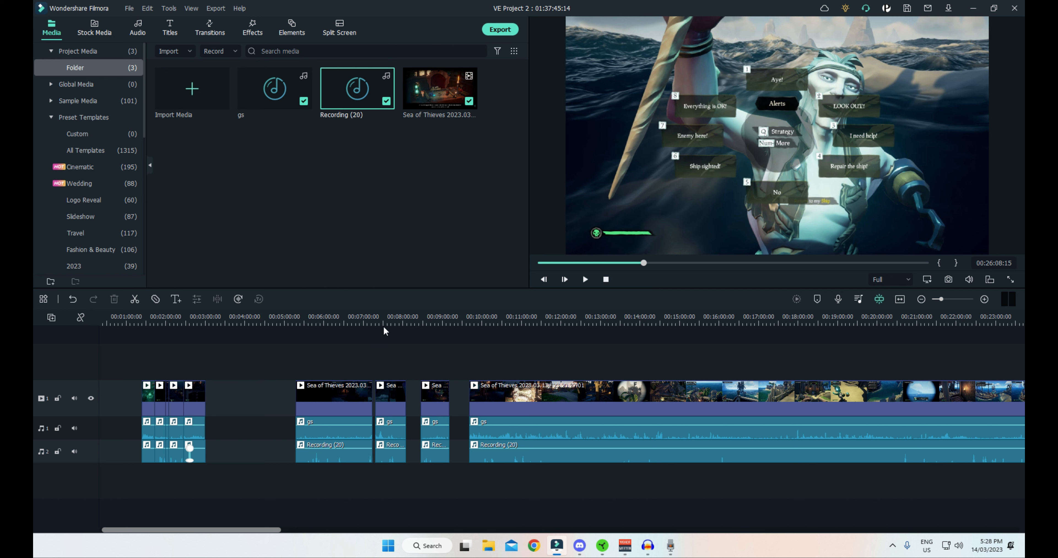
Examine the long uncut clip around 00:30:26 and 00:14:05, and look over its footage up to about 00:56:00.
{"action": "scroll", "coordinate": [775, 358], "scroll_direction": "right", "scroll_amount": 14}
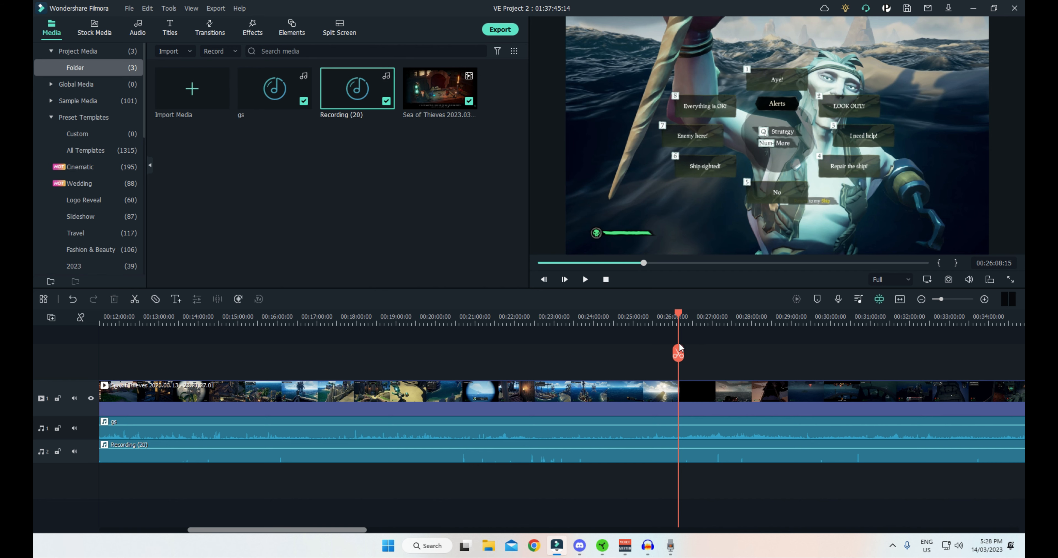
{"action": "left_click_drag", "start_coordinate": [767, 352], "coordinate": [546, 344]}
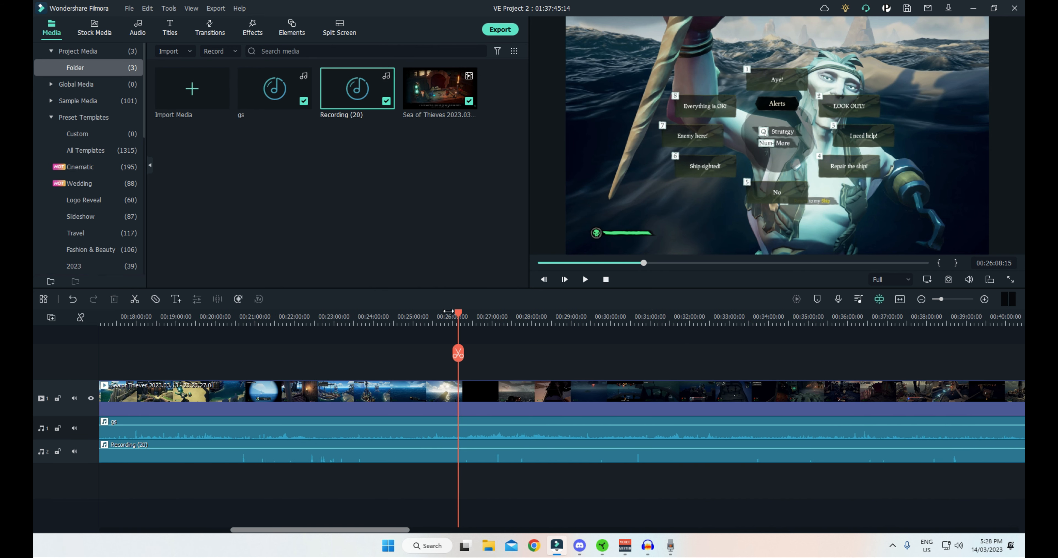
{"action": "left_click_drag", "start_coordinate": [459, 313], "coordinate": [629, 319]}
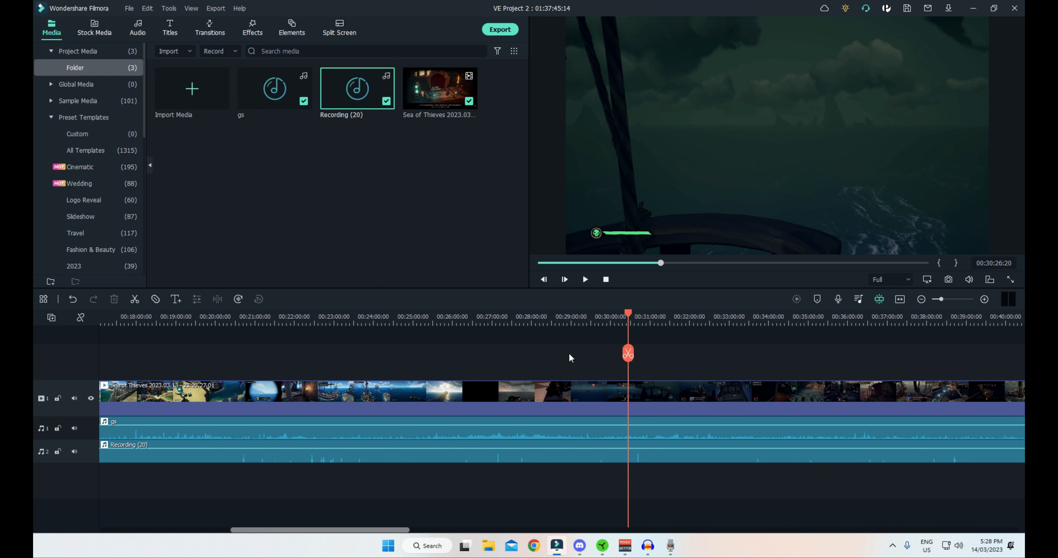
{"action": "scroll", "coordinate": [686, 326], "scroll_direction": "left", "scroll_amount": 5}
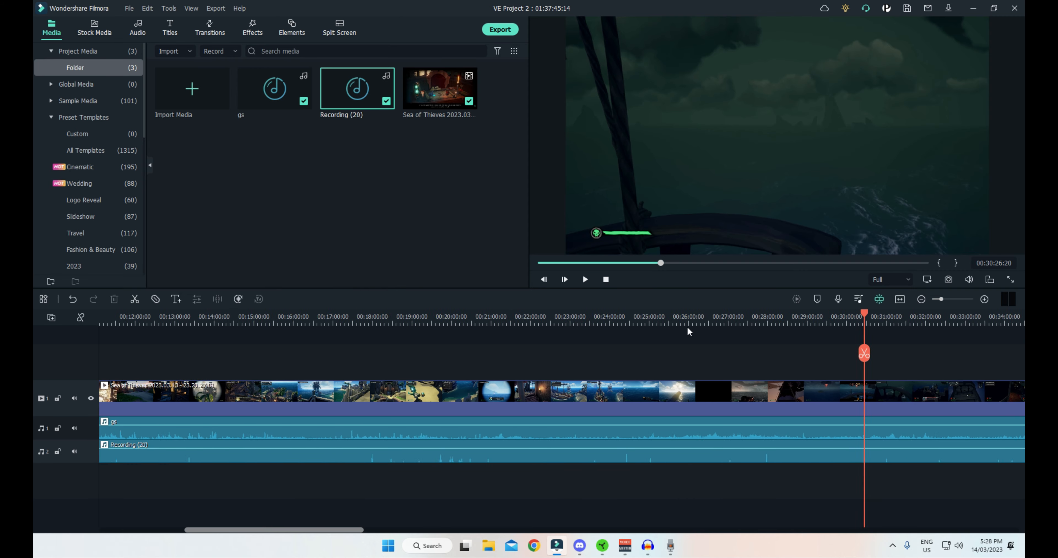
{"action": "left_click_drag", "start_coordinate": [900, 319], "coordinate": [254, 321]}
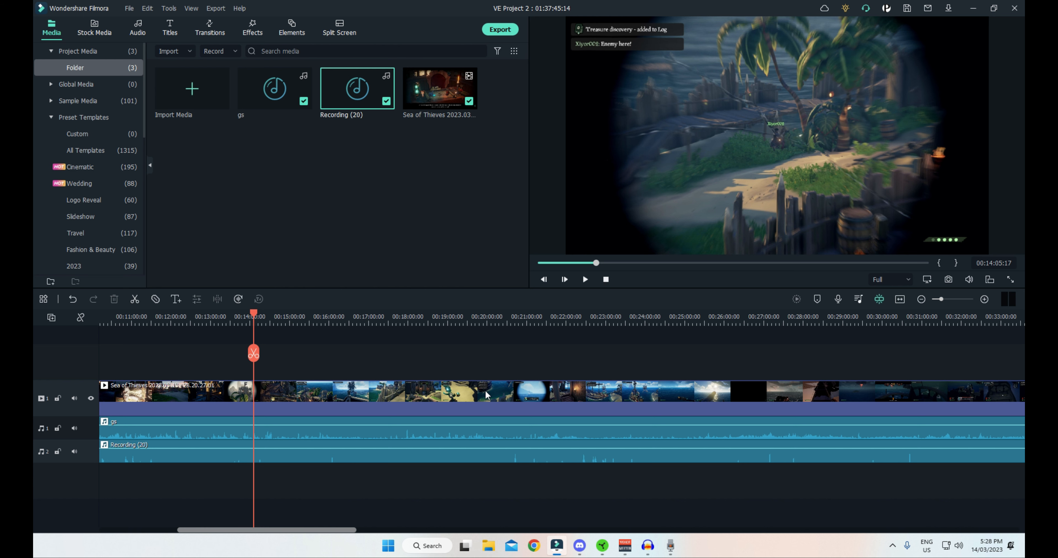
{"action": "scroll", "coordinate": [691, 372], "scroll_direction": "right", "scroll_amount": 5}
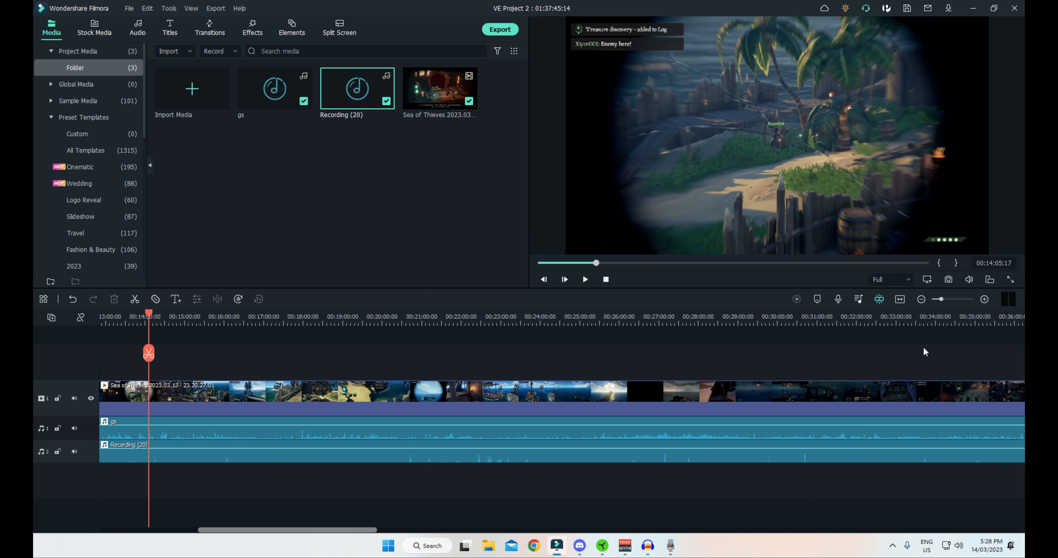
{"action": "scroll", "coordinate": [784, 358], "scroll_direction": "right", "scroll_amount": 5}
{"action": "scroll", "coordinate": [717, 359], "scroll_direction": "right", "scroll_amount": 5}
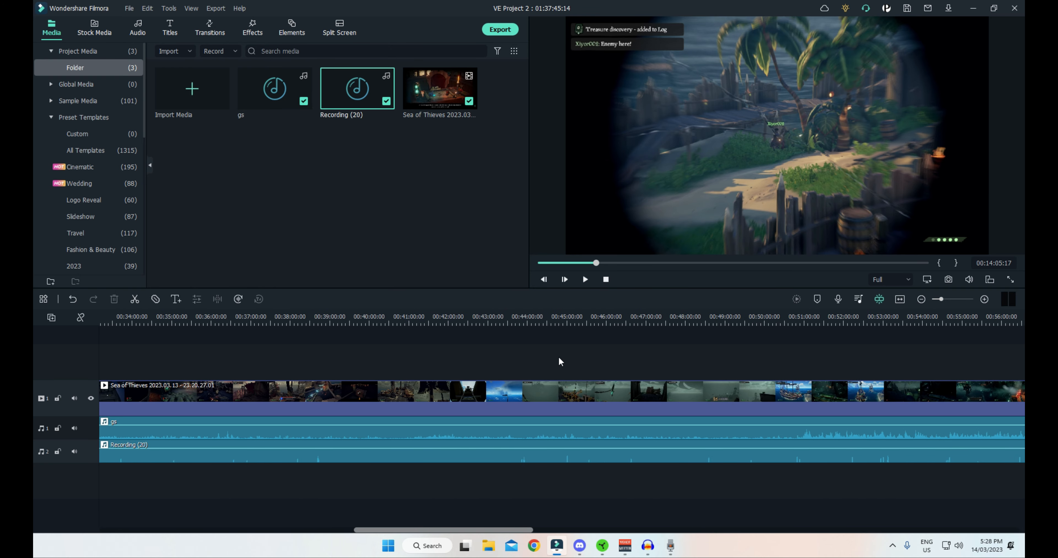
Scrub the long uncut clip from about 00:51:00 to 01:02:09 and play the footage around the cannon fight.
{"action": "scroll", "coordinate": [482, 354], "scroll_direction": "right", "scroll_amount": 4}
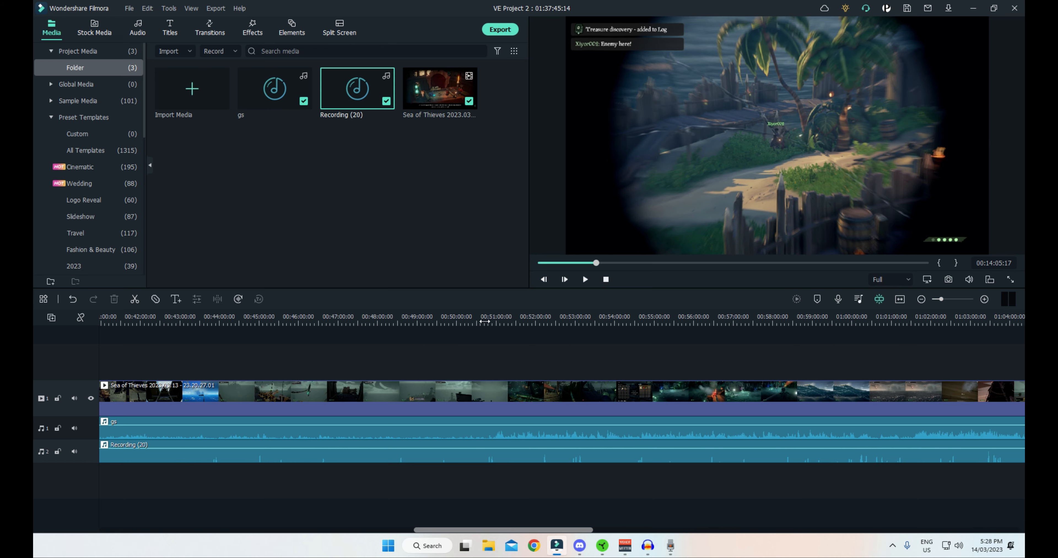
{"action": "left_click", "coordinate": [503, 320]}
{"action": "left_click_drag", "start_coordinate": [497, 317], "coordinate": [811, 317]}
{"action": "scroll", "coordinate": [829, 358], "scroll_direction": "right", "scroll_amount": 4}
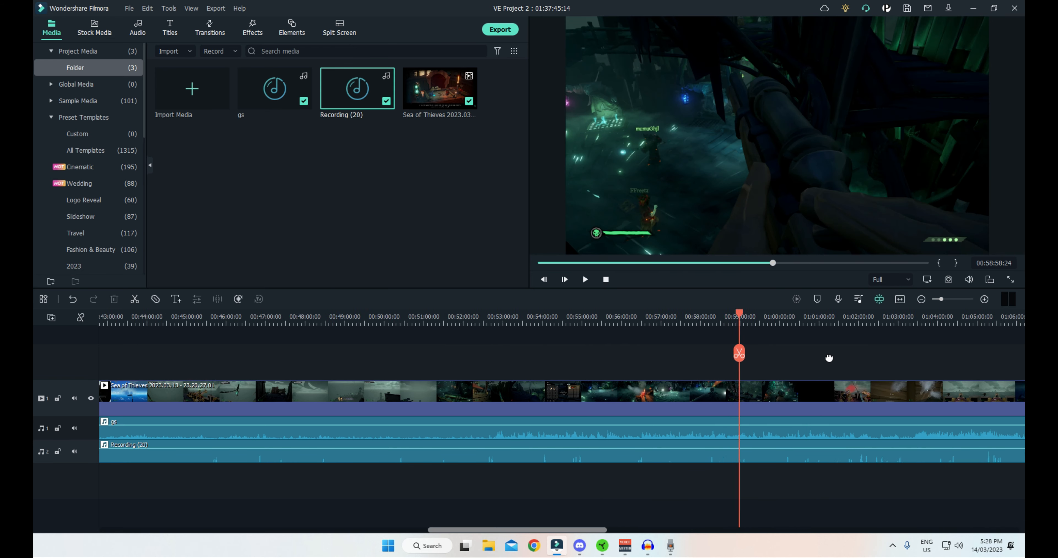
{"action": "left_click_drag", "start_coordinate": [456, 319], "coordinate": [582, 318]}
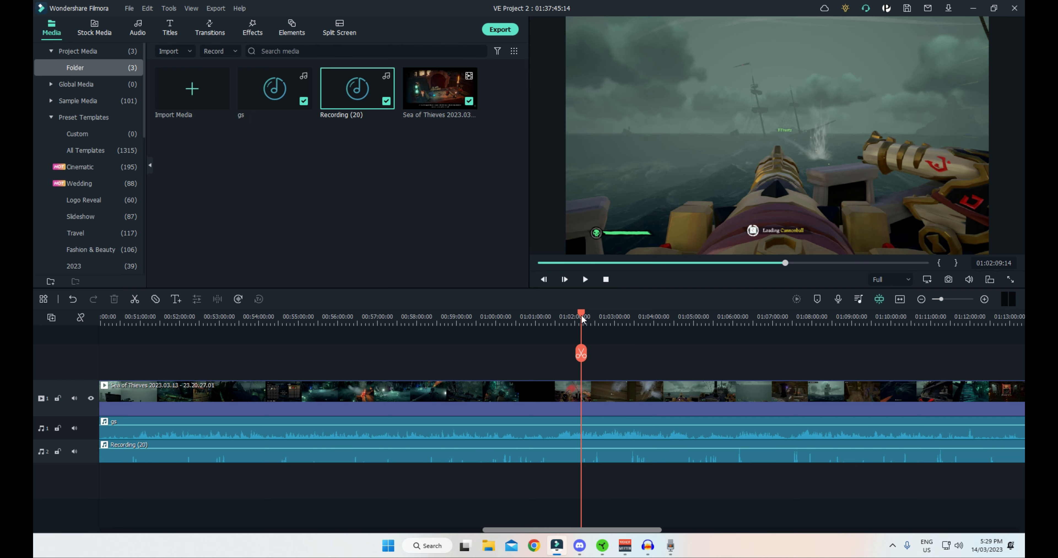
{"action": "key", "text": "space"}
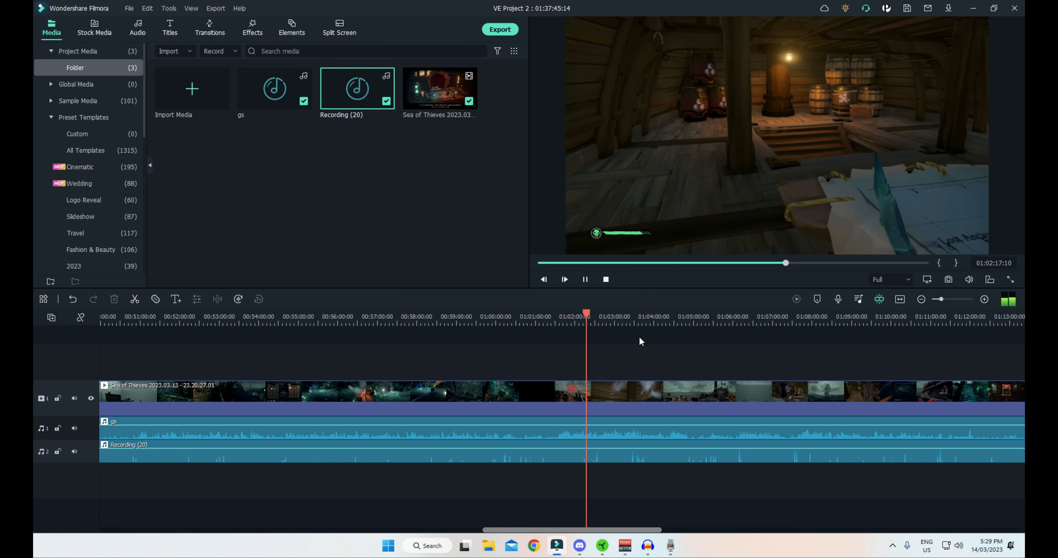
Find the start of the cannon exchange in the long clip and split all three tracks at 01:01:48:23.
{"action": "left_click_drag", "start_coordinate": [586, 319], "coordinate": [561, 313]}
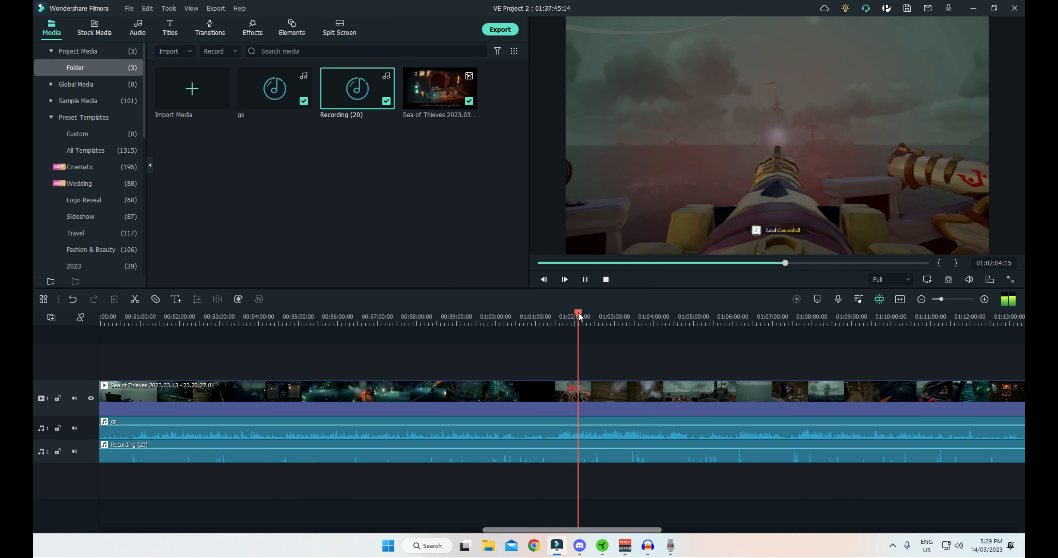
{"action": "key", "text": "space"}
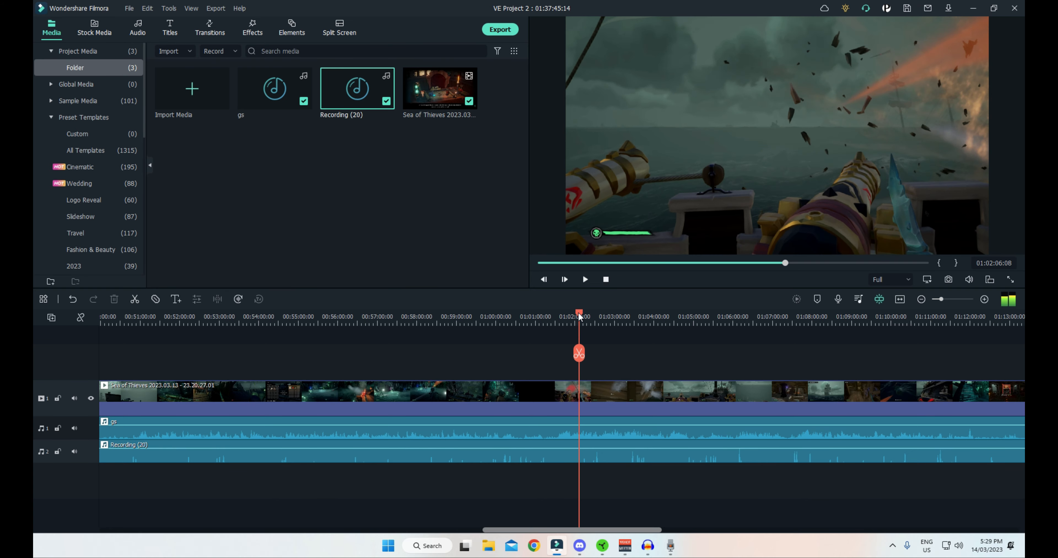
{"action": "left_click_drag", "start_coordinate": [579, 316], "coordinate": [570, 317]}
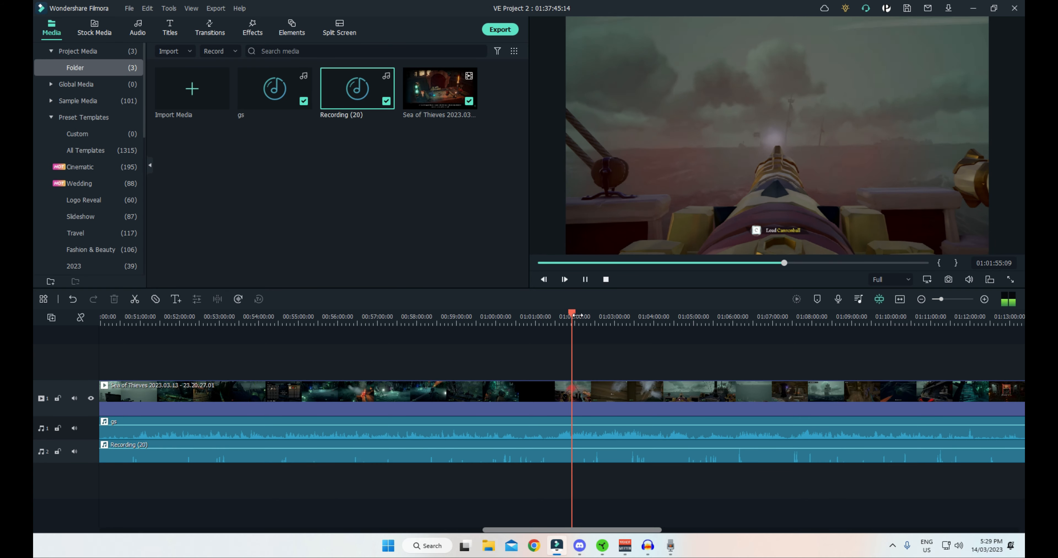
{"action": "key", "text": "space"}
{"action": "left_click_drag", "start_coordinate": [572, 317], "coordinate": [571, 318]}
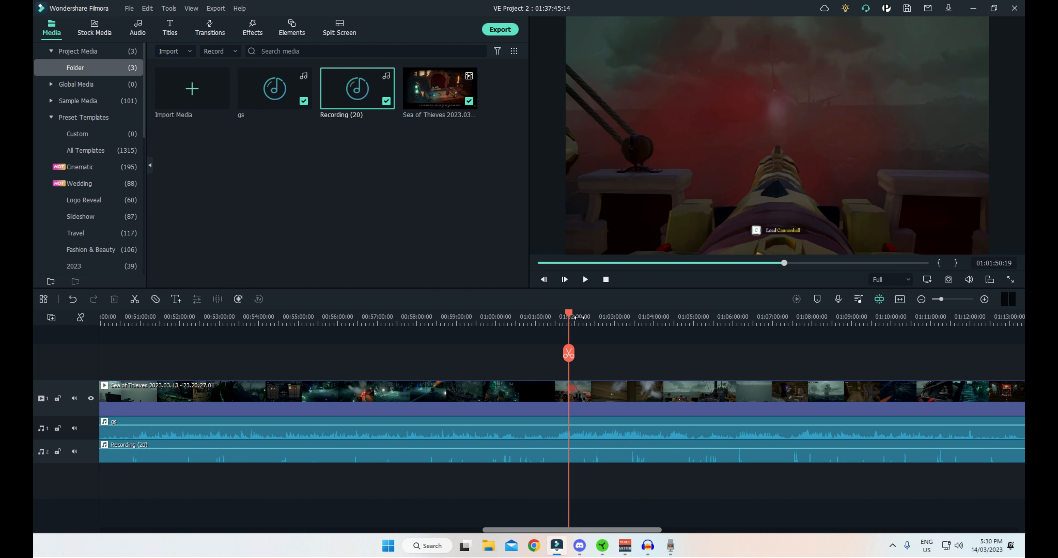
{"action": "left_click_drag", "start_coordinate": [578, 320], "coordinate": [576, 319]}
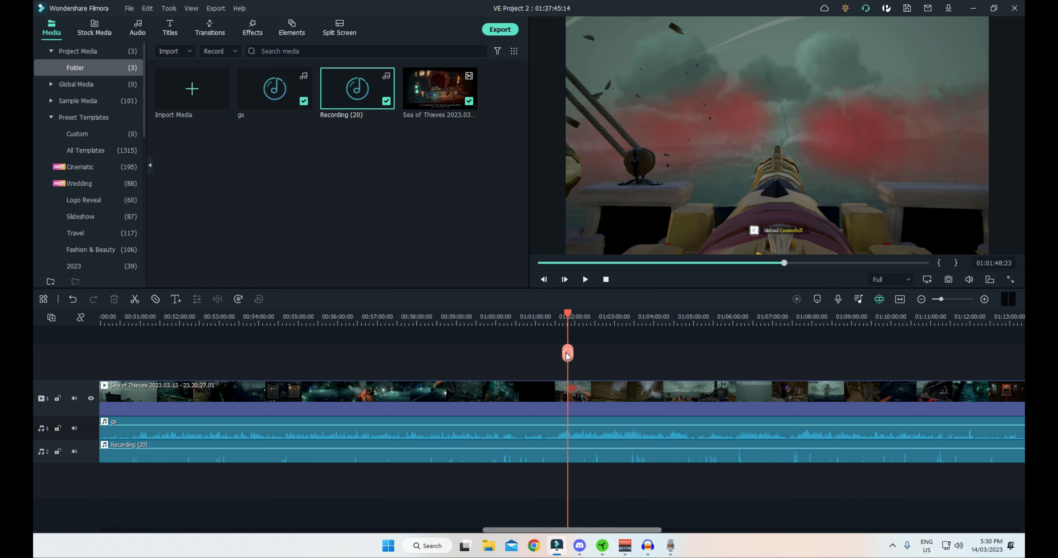
{"action": "left_click", "coordinate": [566, 353]}
Locate the end of the cannon segment frame by frame and split all three tracks at 01:02:15:02.
{"action": "key", "text": "space"}
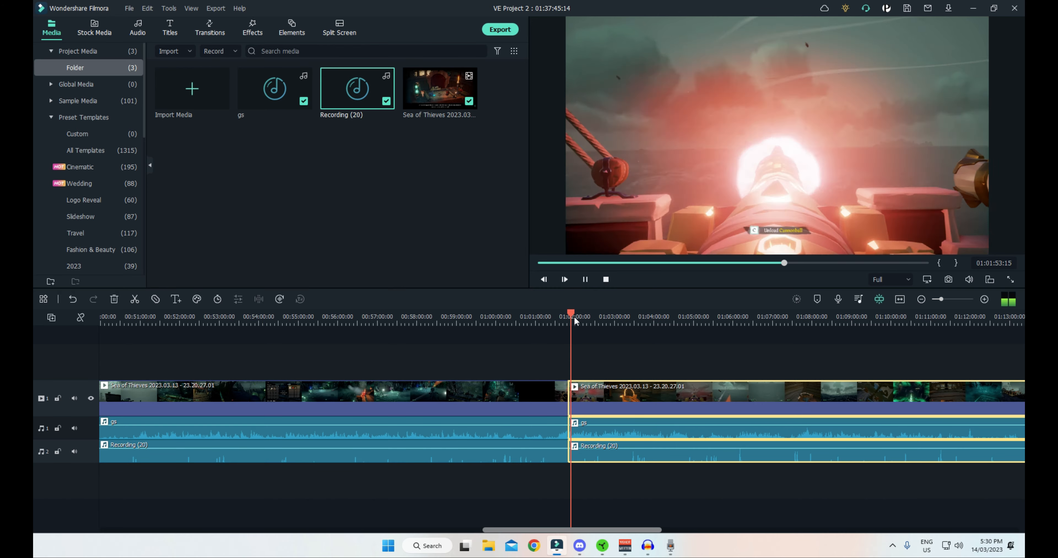
{"action": "left_click", "coordinate": [583, 314]}
{"action": "left_click_drag", "start_coordinate": [582, 314], "coordinate": [587, 315]}
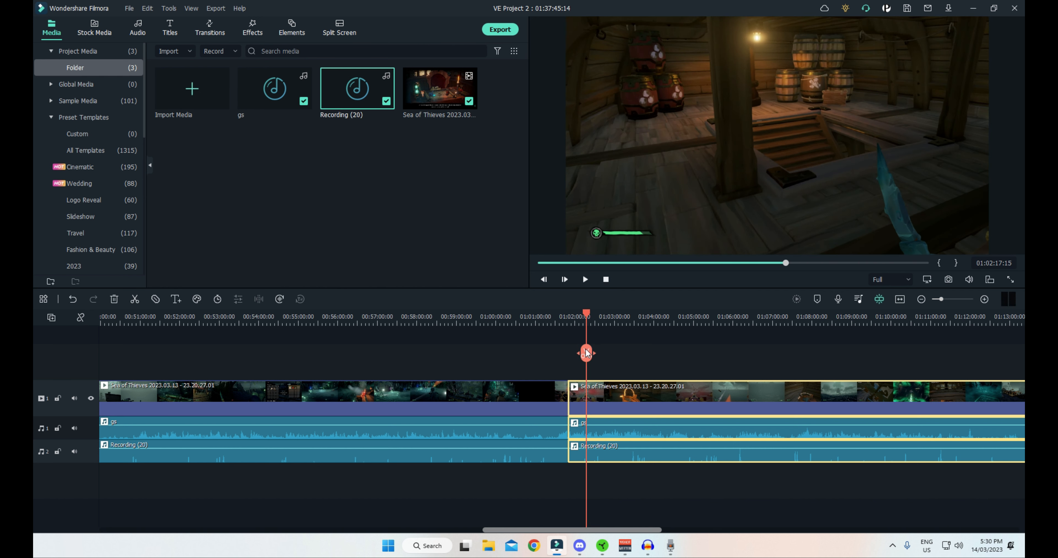
{"action": "key", "text": "Left"}
{"action": "key", "text": "Left"}
{"action": "key", "text": "Left"}
{"action": "key", "text": "Left"}
{"action": "key", "text": "Left"}
{"action": "key", "text": "Left"}
{"action": "key", "text": "Left"}
{"action": "key", "text": "Left"}
{"action": "key", "text": "Left"}
{"action": "key", "text": "Left"}
{"action": "key", "text": "Left"}
{"action": "key", "text": "Left"}
{"action": "key", "text": "Left"}
{"action": "key", "text": "Left"}
{"action": "key", "text": "Left"}
{"action": "key", "text": "Left"}
{"action": "key", "text": "Left"}
{"action": "key", "text": "Left"}
{"action": "key", "text": "Left"}
{"action": "key", "text": "Left"}
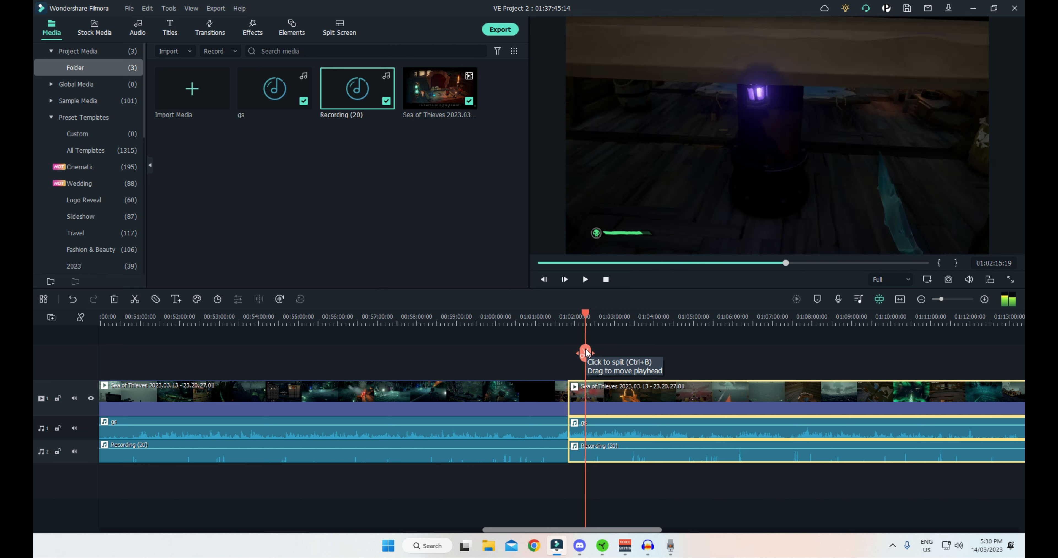
{"action": "key", "text": "Left"}
{"action": "key", "text": "Left"}
{"action": "key", "text": "Left"}
{"action": "key", "text": "Left"}
{"action": "key", "text": "Left"}
{"action": "key", "text": "Left"}
{"action": "key", "text": "Left"}
{"action": "key", "text": "Left"}
{"action": "key", "text": "Left"}
{"action": "key", "text": "Left"}
{"action": "key", "text": "Left"}
{"action": "key", "text": "Left"}
{"action": "key", "text": "Left"}
{"action": "key", "text": "Left"}
{"action": "key", "text": "Left"}
{"action": "key", "text": "Left"}
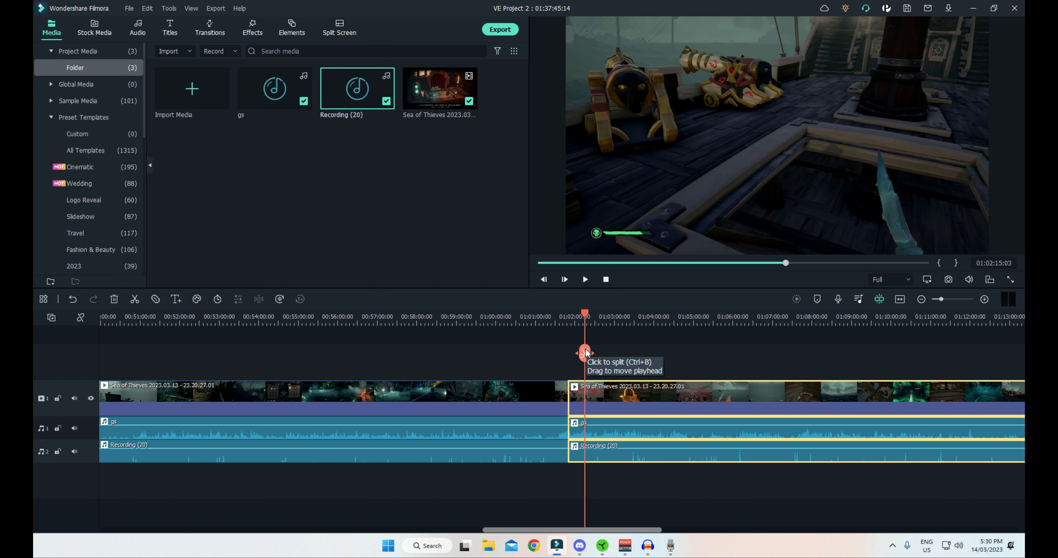
{"action": "key", "text": "Left"}
{"action": "key", "text": "Left"}
{"action": "key", "text": "Left"}
{"action": "key", "text": "Left"}
{"action": "key", "text": "Left"}
{"action": "key", "text": "Left"}
{"action": "key", "text": "Left"}
{"action": "key", "text": "Left"}
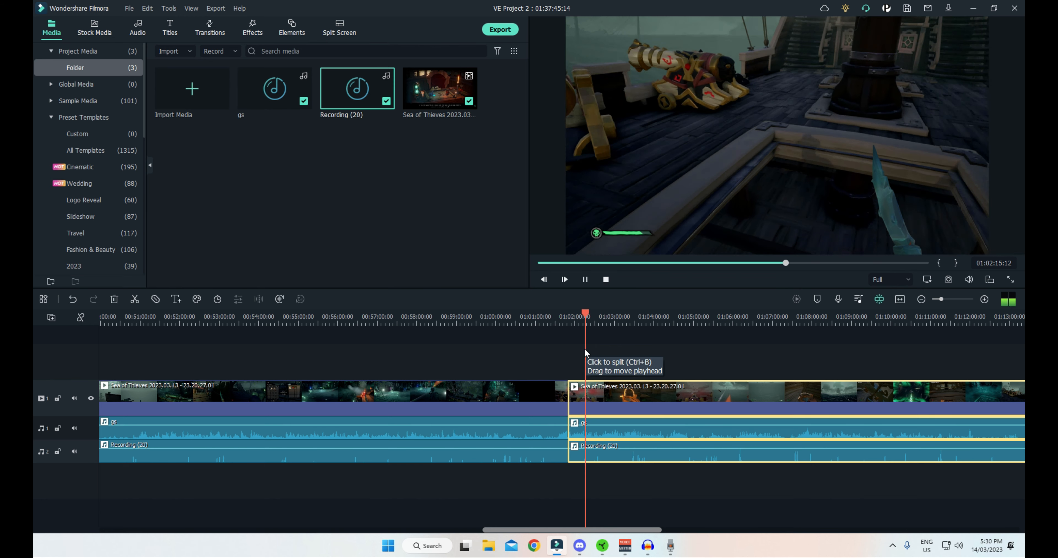
{"action": "key", "text": "space"}
{"action": "key", "text": "Left"}
{"action": "key", "text": "Left"}
{"action": "key", "text": "Left"}
{"action": "key", "text": "Left"}
{"action": "key", "text": "Left"}
{"action": "key", "text": "Left"}
{"action": "key", "text": "Left"}
{"action": "key", "text": "Left"}
{"action": "key", "text": "Left"}
{"action": "key", "text": "Left"}
{"action": "key", "text": "Left"}
{"action": "key", "text": "Left"}
{"action": "key", "text": "Left"}
{"action": "key", "text": "Left"}
{"action": "key", "text": "Left"}
{"action": "key", "text": "Left"}
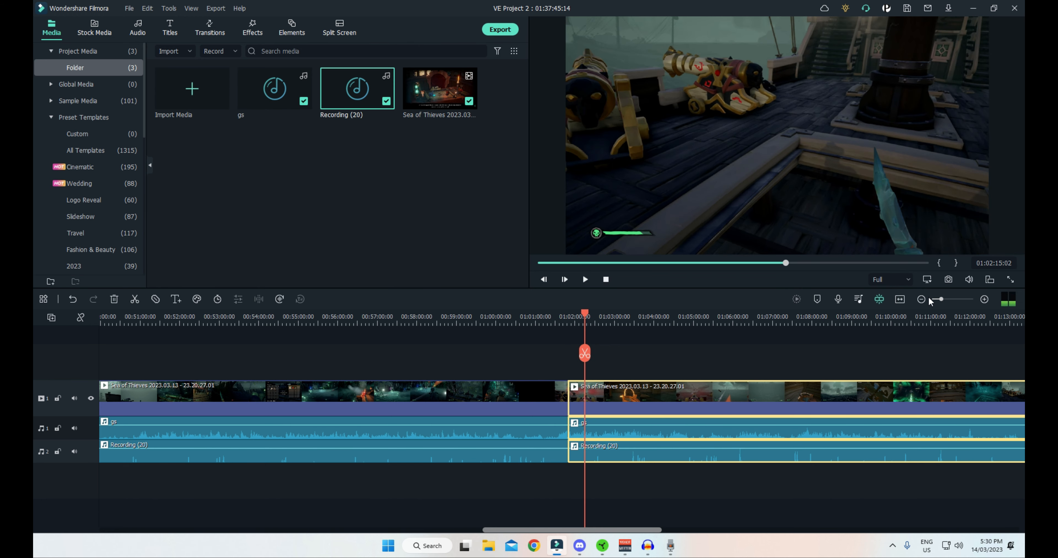
{"action": "key", "text": "Left"}
{"action": "key", "text": "Left"}
{"action": "key", "text": "Left"}
{"action": "key", "text": "Left"}
{"action": "key", "text": "Left"}
{"action": "key", "text": "Left"}
{"action": "key", "text": "Left"}
{"action": "key", "text": "Left"}
{"action": "key", "text": "Left"}
{"action": "key", "text": "Left"}
{"action": "key", "text": "Left"}
{"action": "key", "text": "Left"}
{"action": "key", "text": "Left"}
{"action": "key", "text": "Left"}
{"action": "key", "text": "Left"}
{"action": "key", "text": "Left"}
{"action": "key", "text": "Left"}
{"action": "key", "text": "Left"}
{"action": "left_click", "coordinate": [984, 300]}
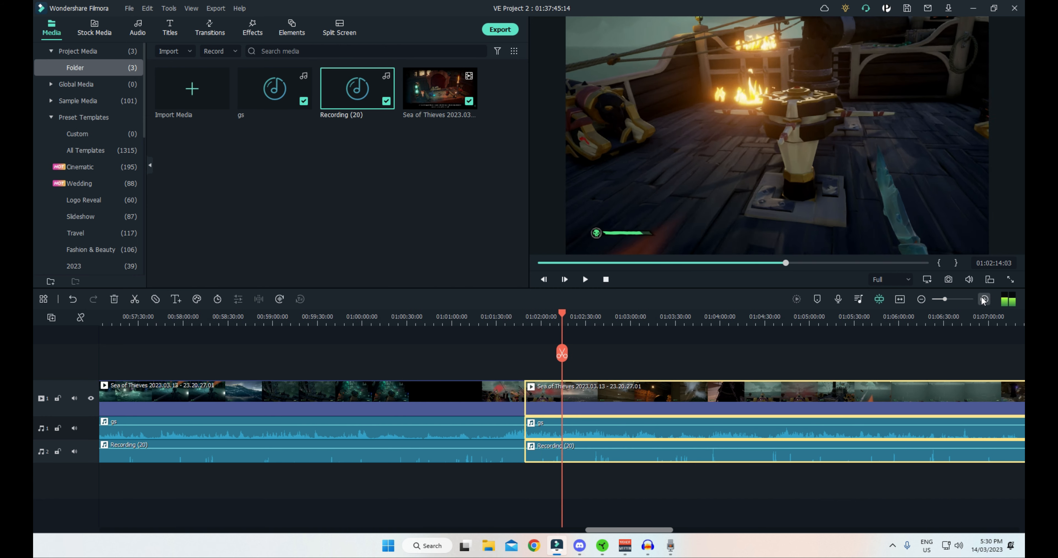
{"action": "key", "text": "Right"}
{"action": "key", "text": "Right"}
{"action": "key", "text": "Right"}
{"action": "key", "text": "Right"}
{"action": "key", "text": "Right"}
{"action": "key", "text": "Right"}
{"action": "key", "text": "Right"}
{"action": "key", "text": "Right"}
{"action": "key", "text": "Right"}
{"action": "key", "text": "Right"}
{"action": "key", "text": "Right"}
{"action": "key", "text": "Right"}
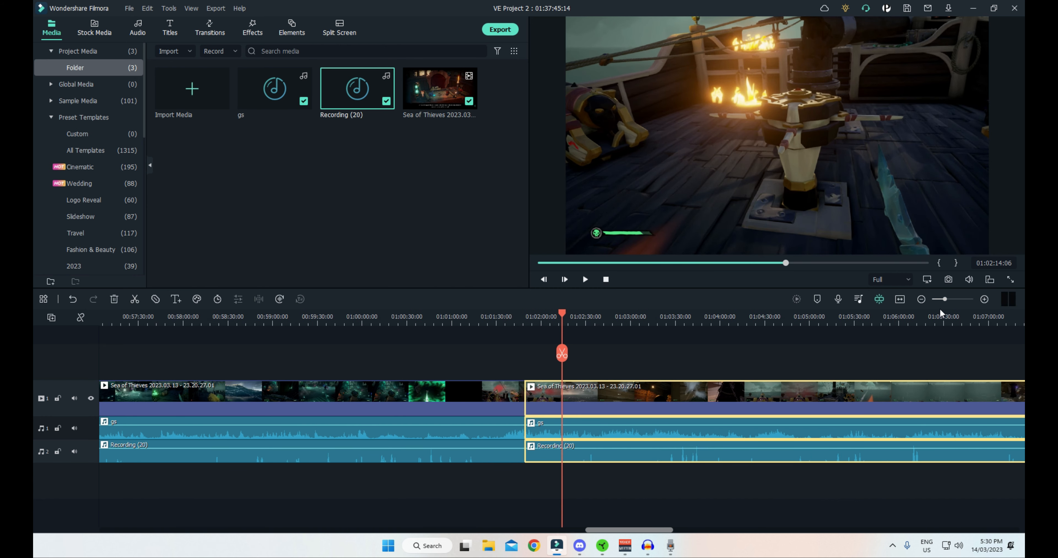
{"action": "key", "text": "Right"}
{"action": "key", "text": "Right"}
{"action": "key", "text": "Right"}
{"action": "key", "text": "Right"}
{"action": "key", "text": "Right"}
{"action": "key", "text": "Right"}
{"action": "key", "text": "Right"}
{"action": "key", "text": "Right"}
{"action": "key", "text": "Right"}
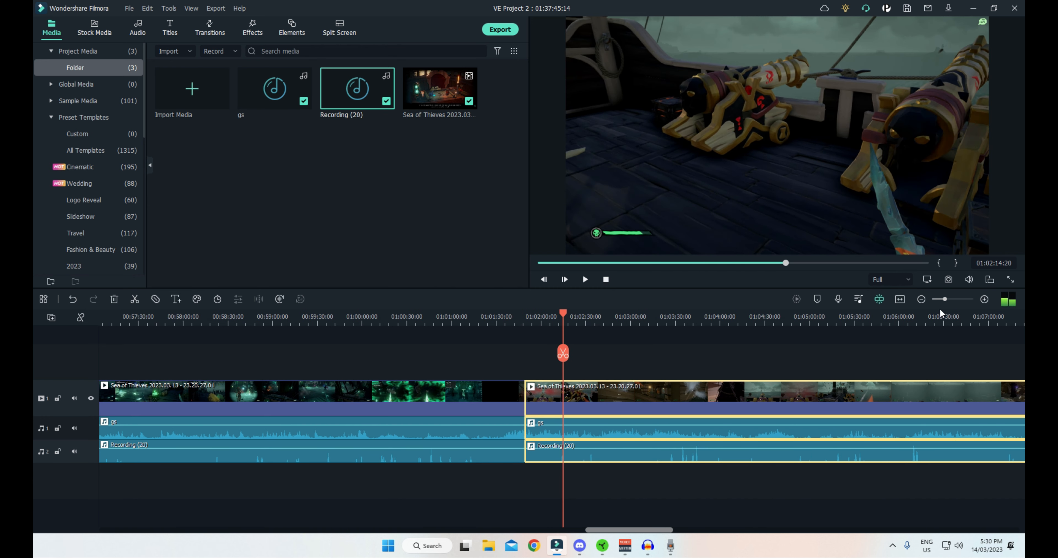
{"action": "key", "text": "Right"}
{"action": "key", "text": "Right"}
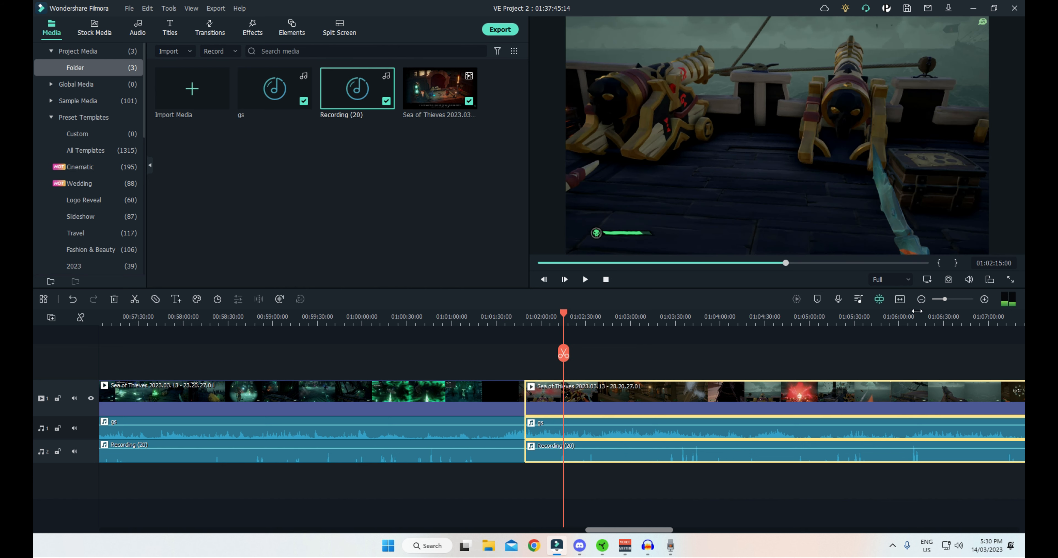
{"action": "key", "text": "Right"}
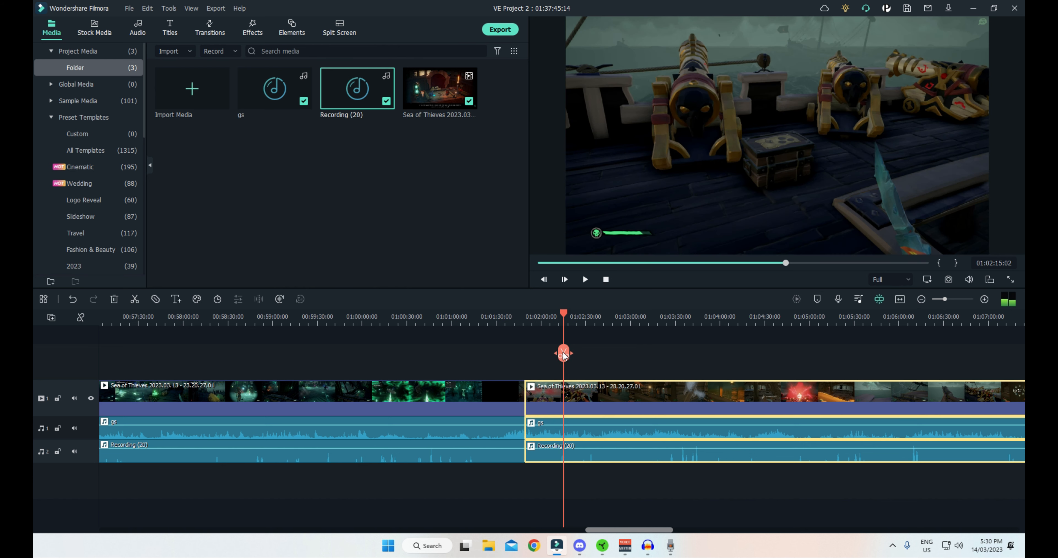
{"action": "left_click", "coordinate": [563, 353]}
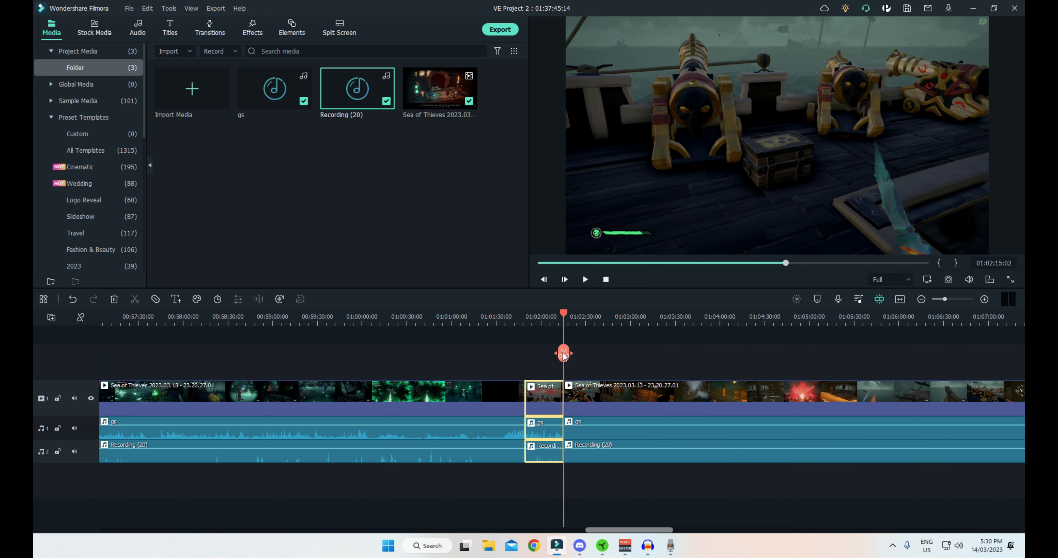
Move the cut cannon segment on all three tracks to the very start of the timeline.
{"action": "left_click", "coordinate": [921, 300]}
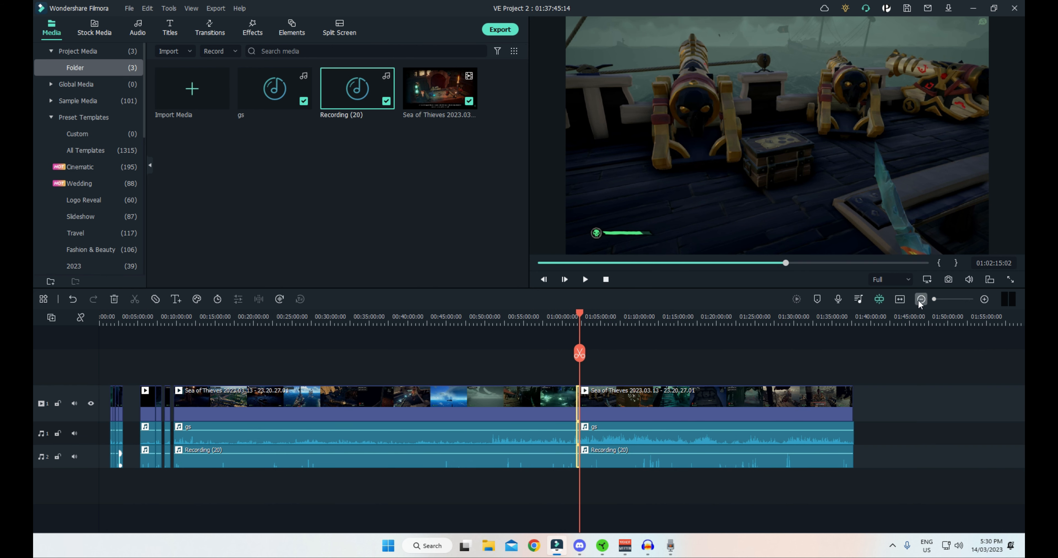
{"action": "left_click", "coordinate": [985, 299]}
{"action": "left_click_drag", "start_coordinate": [559, 401], "coordinate": [85, 406]}
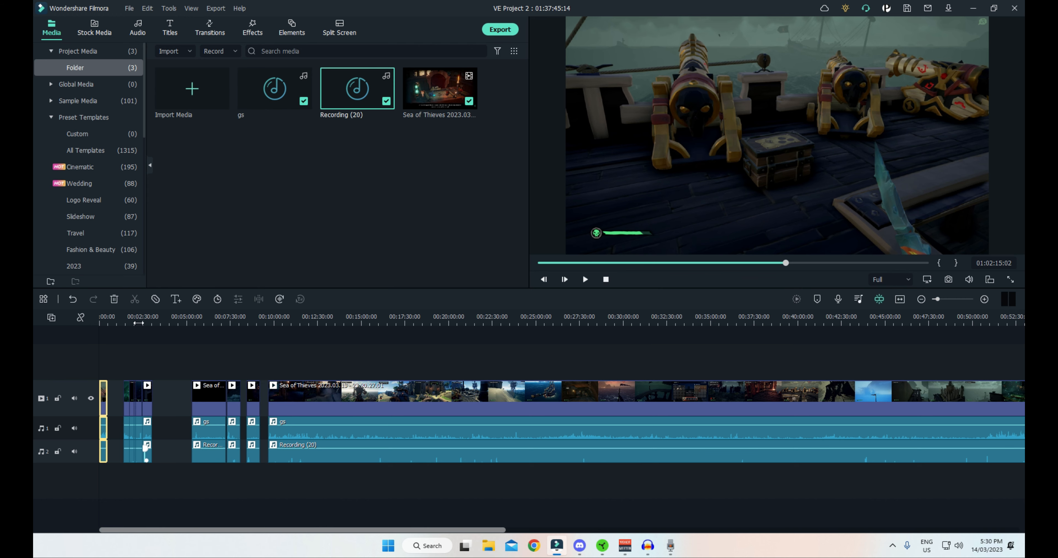
Place the playhead at 00:00:00:00 and play the first few seconds of the moved cannon segment.
{"action": "left_click_drag", "start_coordinate": [115, 319], "coordinate": [100, 318]}
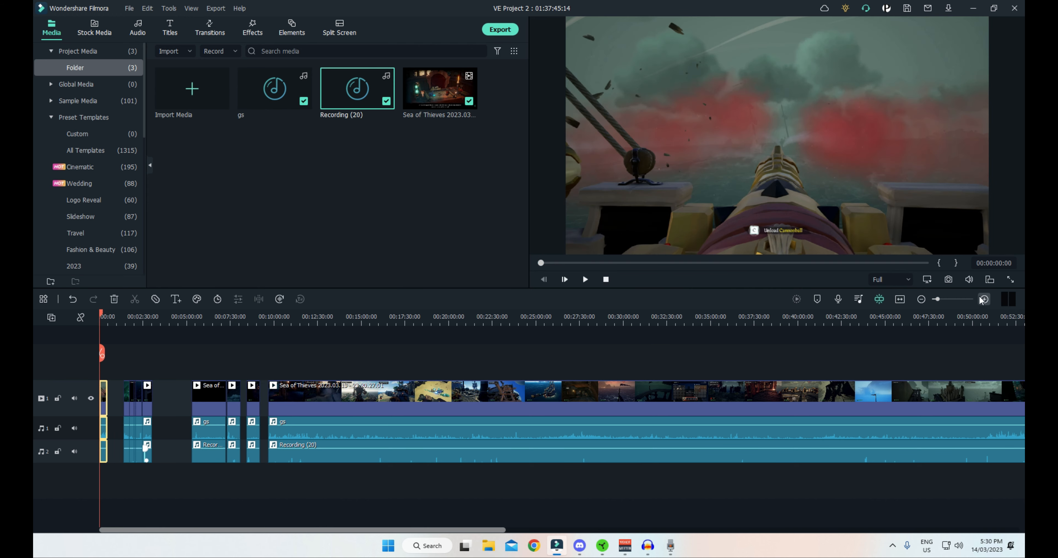
{"action": "left_click", "coordinate": [985, 299]}
{"action": "left_click", "coordinate": [984, 299]}
{"action": "key", "text": "space"}
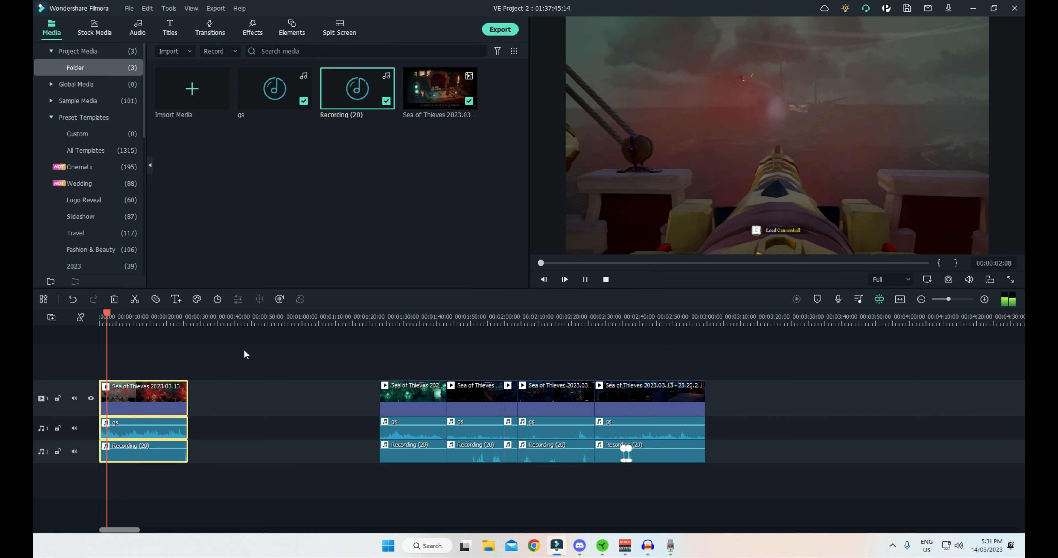
{"action": "key", "text": "space"}
Switch to the YouTube Studio audio library in the browser, search the music for "sea" and filter by the Cinematic genre.
{"action": "key", "text": "alt+Tab"}
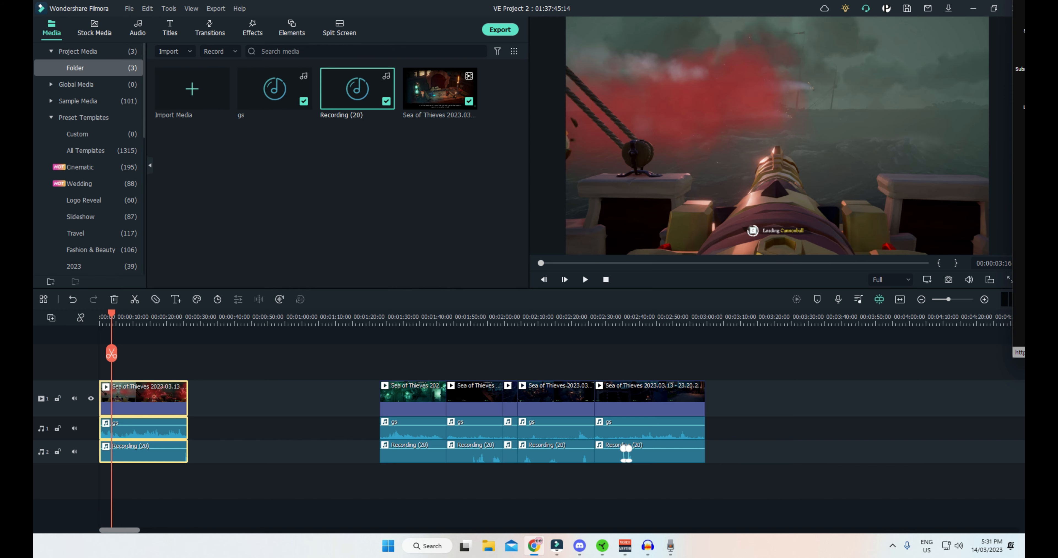
{"action": "left_click_drag", "start_coordinate": [1023, 45], "coordinate": [567, 45]}
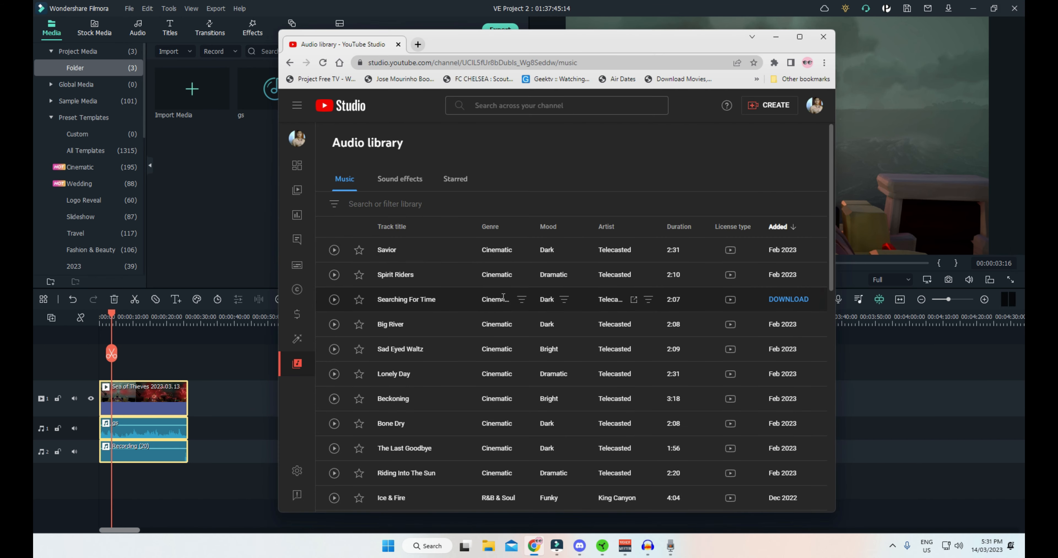
{"action": "left_click", "coordinate": [451, 211]}
{"action": "type", "text": "sea"}
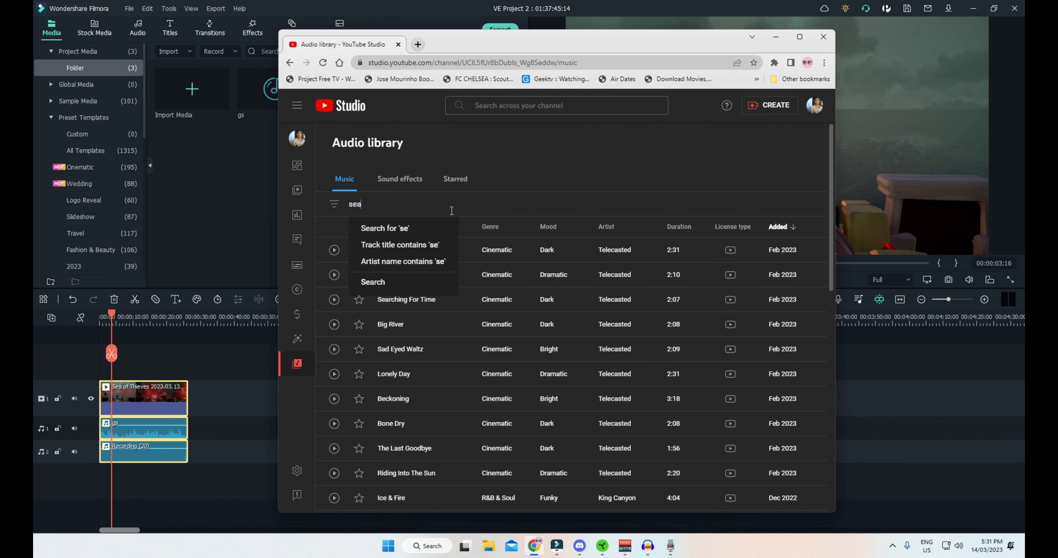
{"action": "key", "text": "Return"}
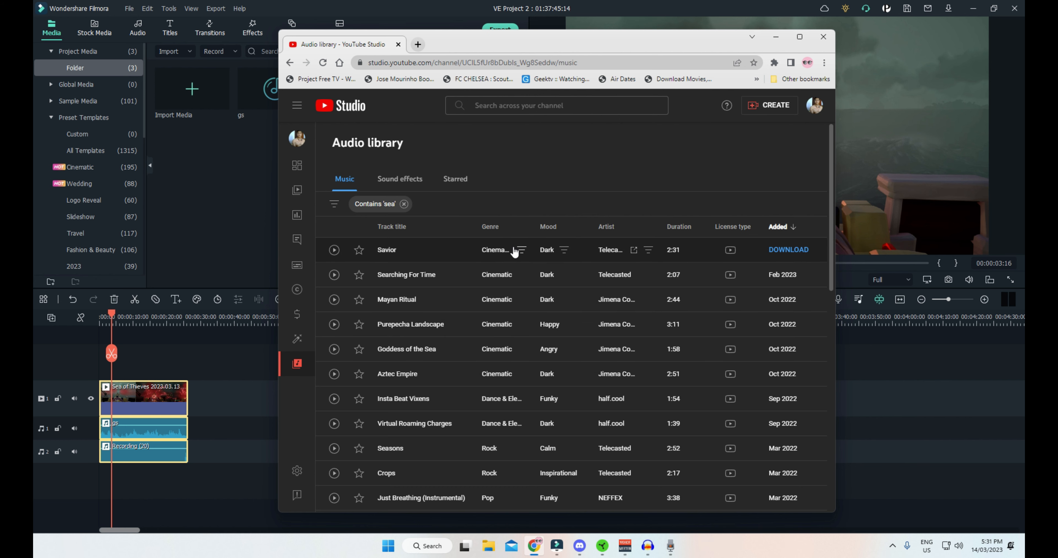
{"action": "left_click", "coordinate": [522, 250]}
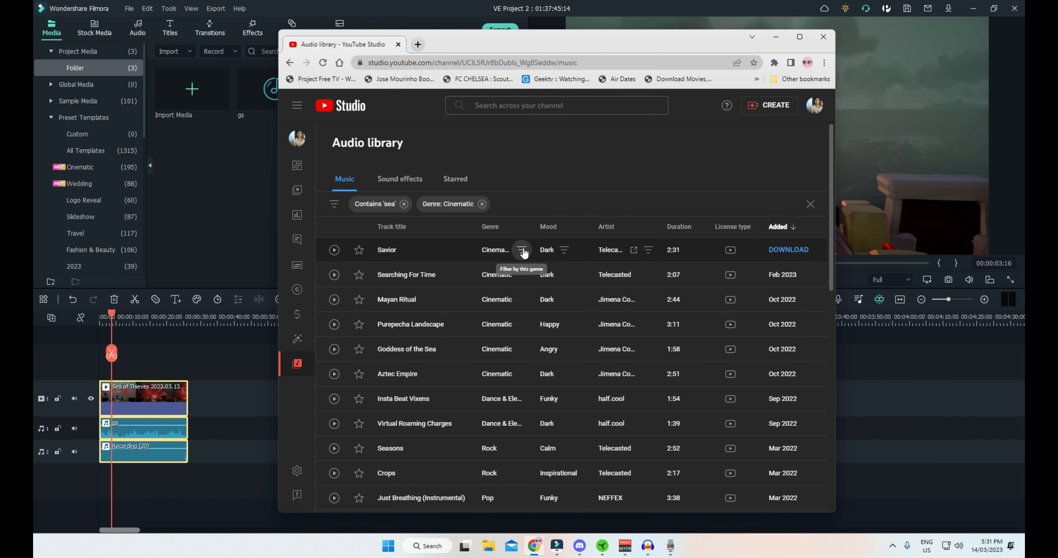
Preview the tracks Savior and Searching For Time, adjusting the player volume.
{"action": "left_click", "coordinate": [334, 250]}
{"action": "left_click", "coordinate": [701, 494]}
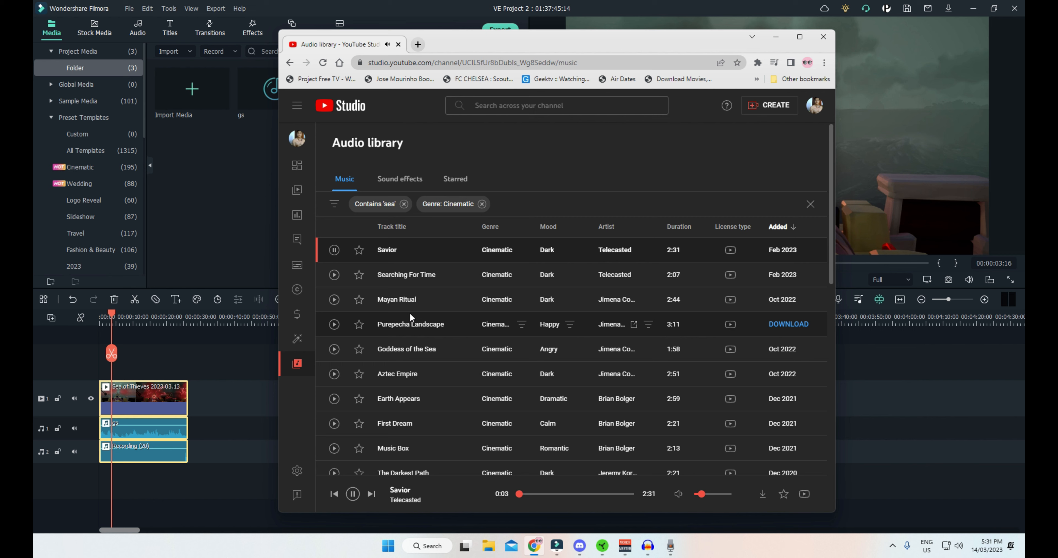
{"action": "left_click", "coordinate": [334, 275]}
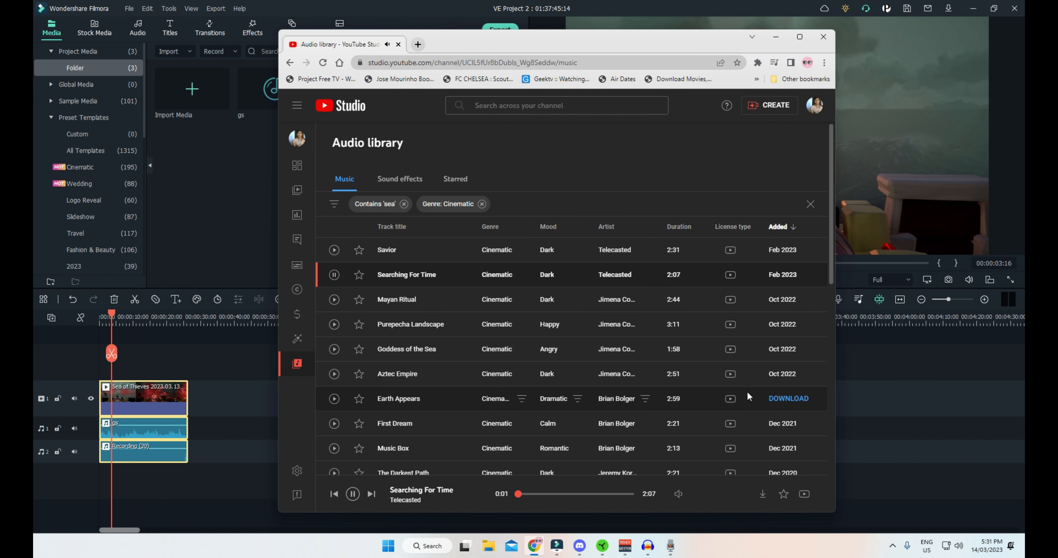
Preview and download the track Goddess of the Sea, and look through more of the filtered music.
{"action": "left_click", "coordinate": [334, 349]}
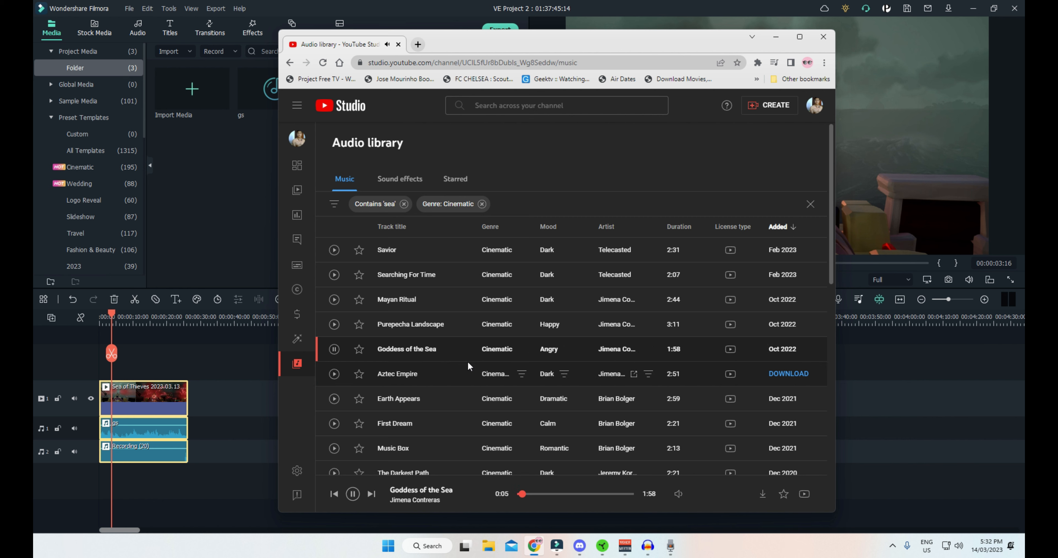
{"action": "left_click", "coordinate": [796, 353]}
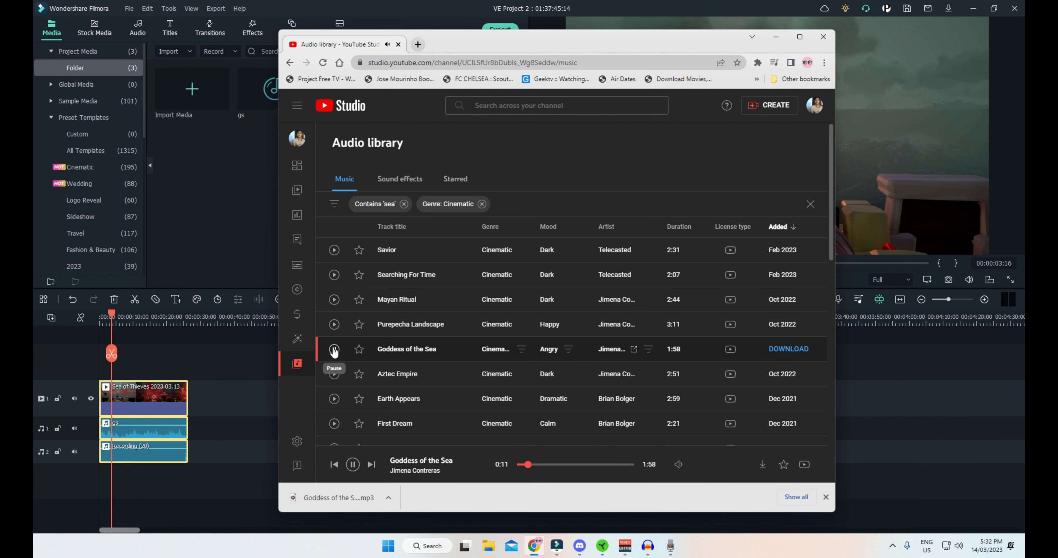
{"action": "scroll", "coordinate": [334, 352], "scroll_direction": "down", "scroll_amount": 5}
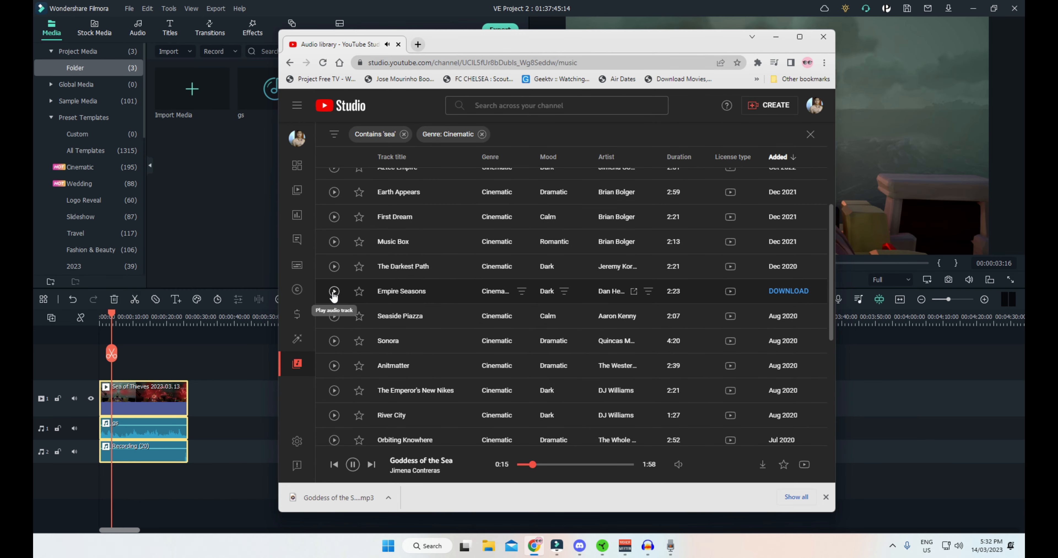
Filter the sea music results by the Dark mood and preview Savior, Searching For Time, The Darkest Path and Empire Seasons.
{"action": "left_click", "coordinate": [564, 292]}
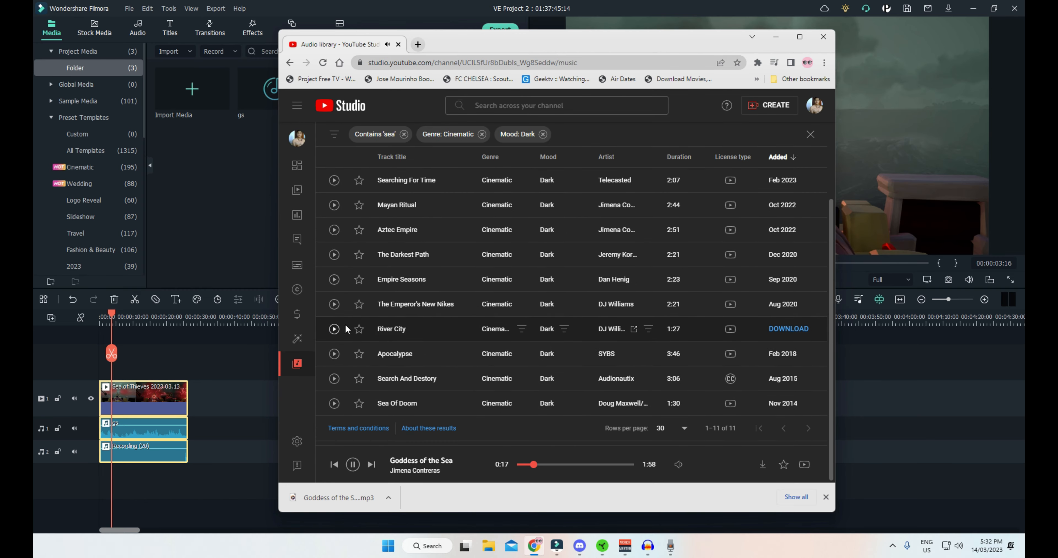
{"action": "scroll", "coordinate": [344, 324], "scroll_direction": "up", "scroll_amount": 3}
{"action": "left_click", "coordinate": [336, 252]}
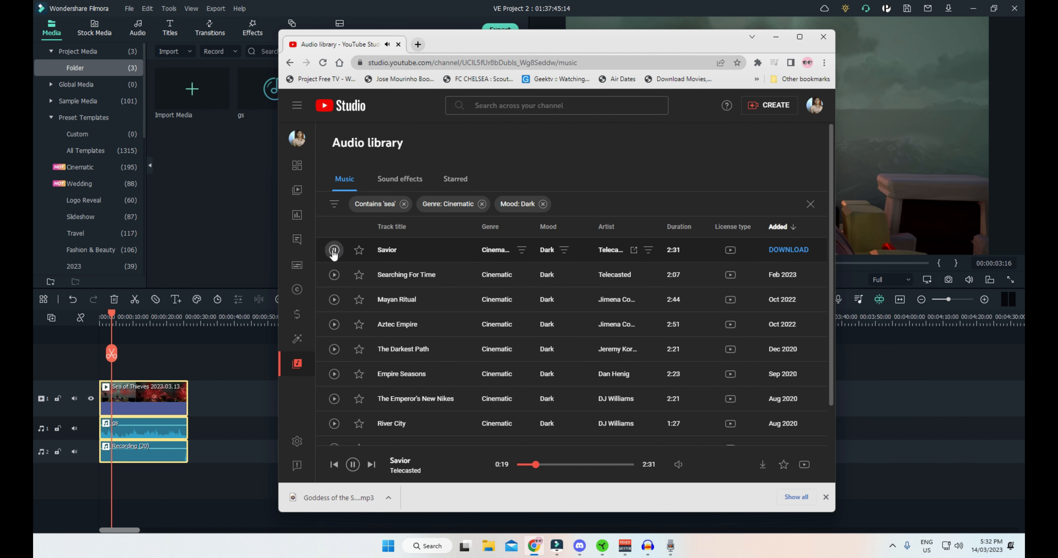
{"action": "left_click", "coordinate": [334, 274]}
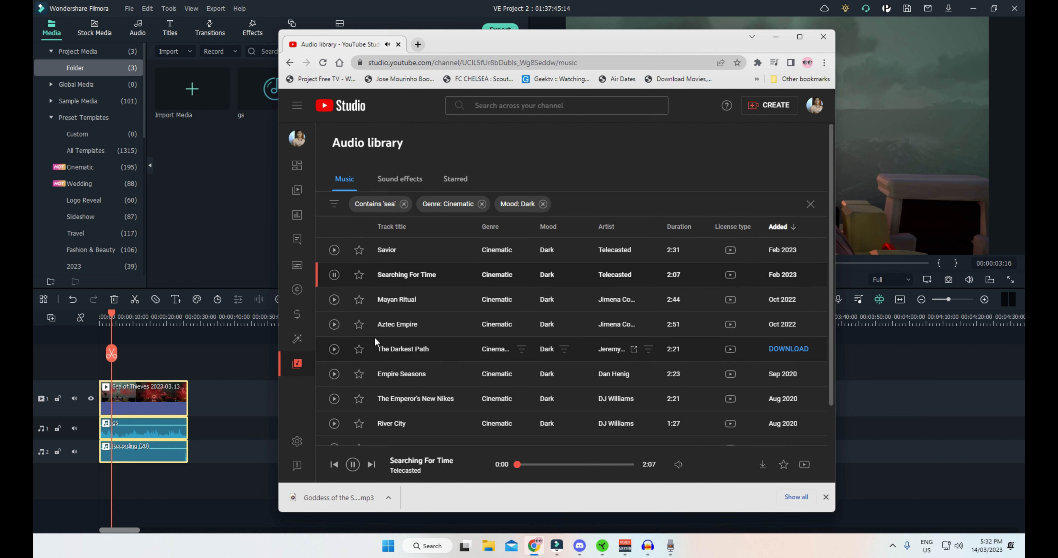
{"action": "left_click", "coordinate": [333, 348]}
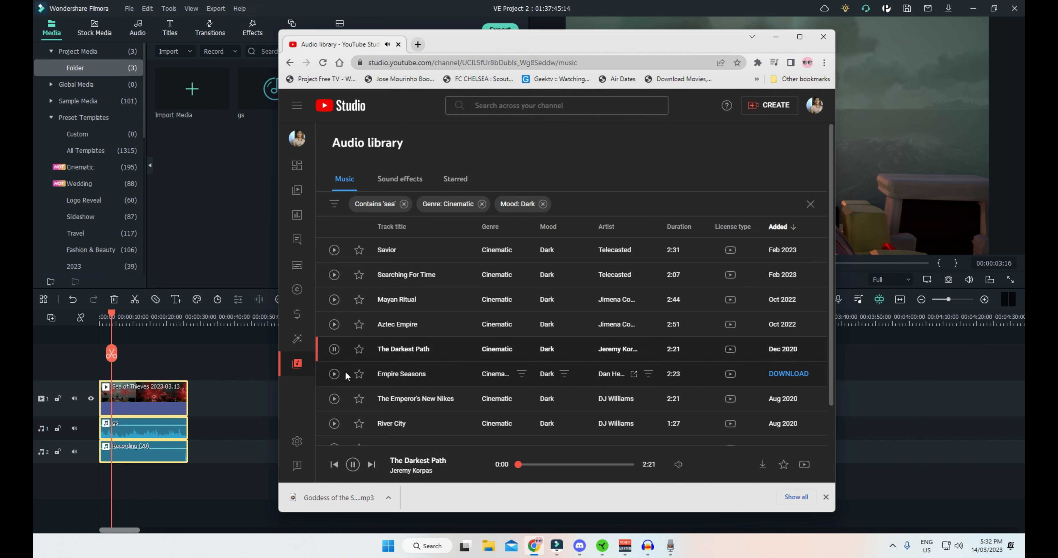
{"action": "left_click", "coordinate": [334, 375]}
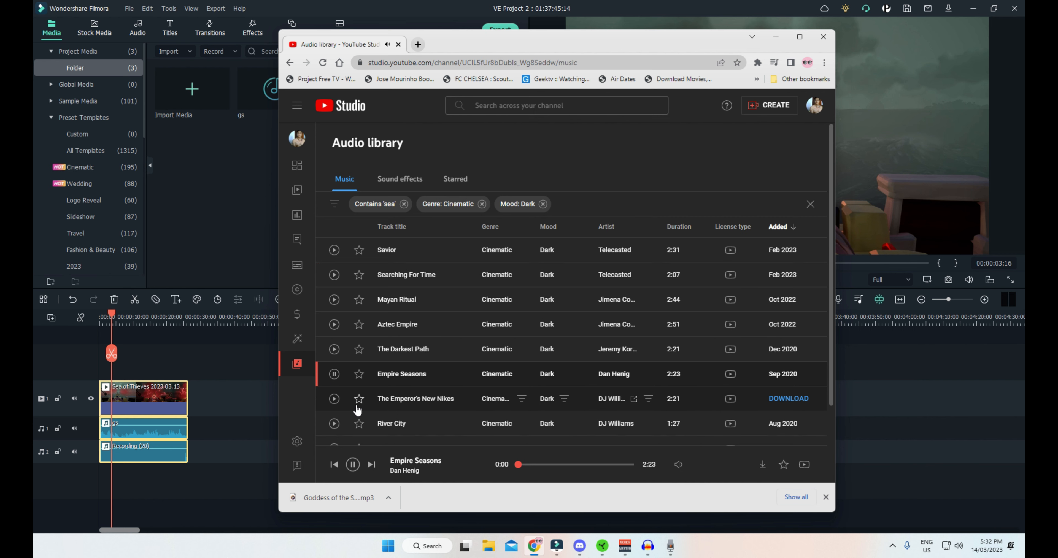
Preview the tracks River City, Apocalypse, Search And Destory and Sea Of Doom in the filtered music list.
{"action": "scroll", "coordinate": [347, 400], "scroll_direction": "down", "scroll_amount": 1}
{"action": "left_click", "coordinate": [335, 372]}
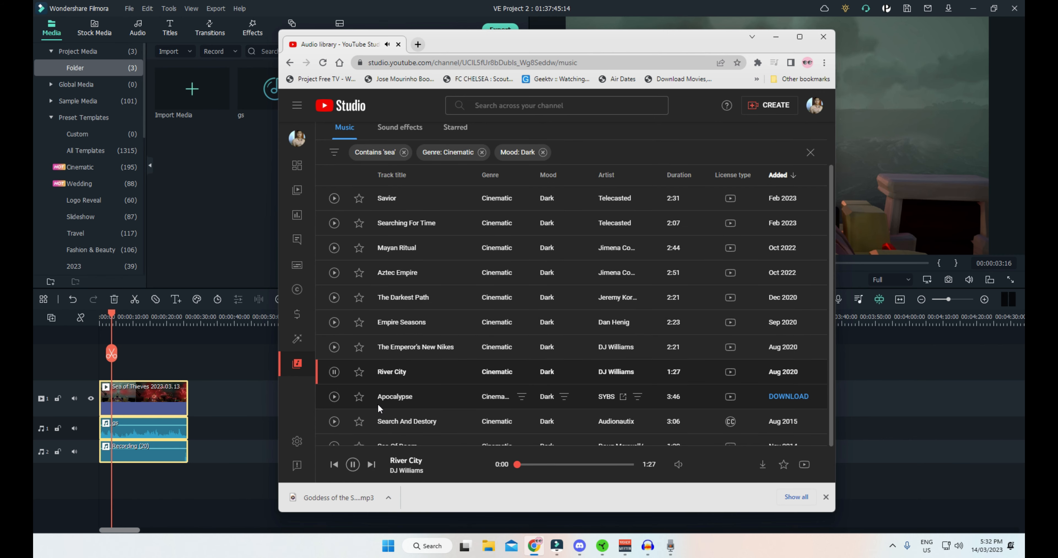
{"action": "left_click", "coordinate": [334, 397]}
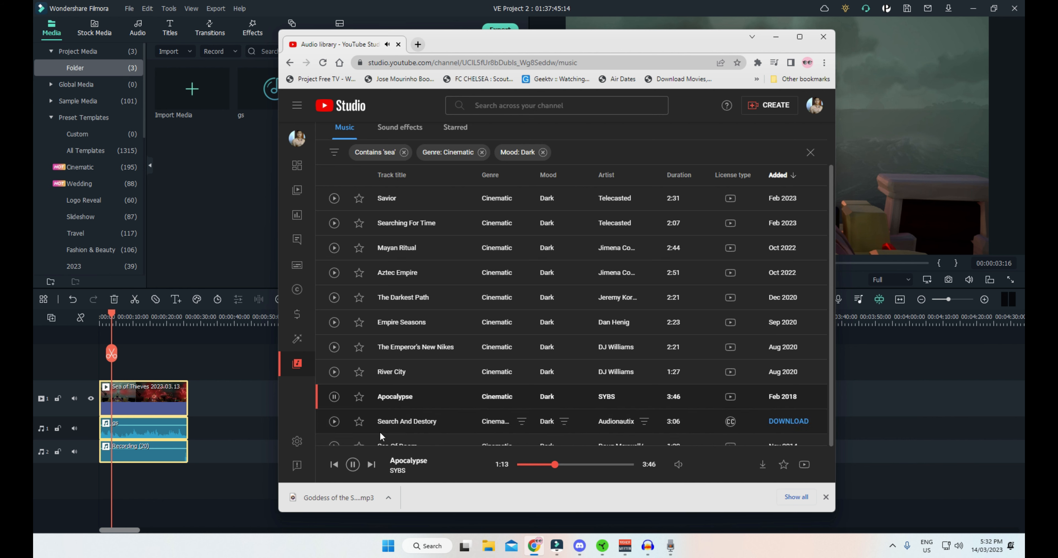
{"action": "left_click", "coordinate": [334, 422]}
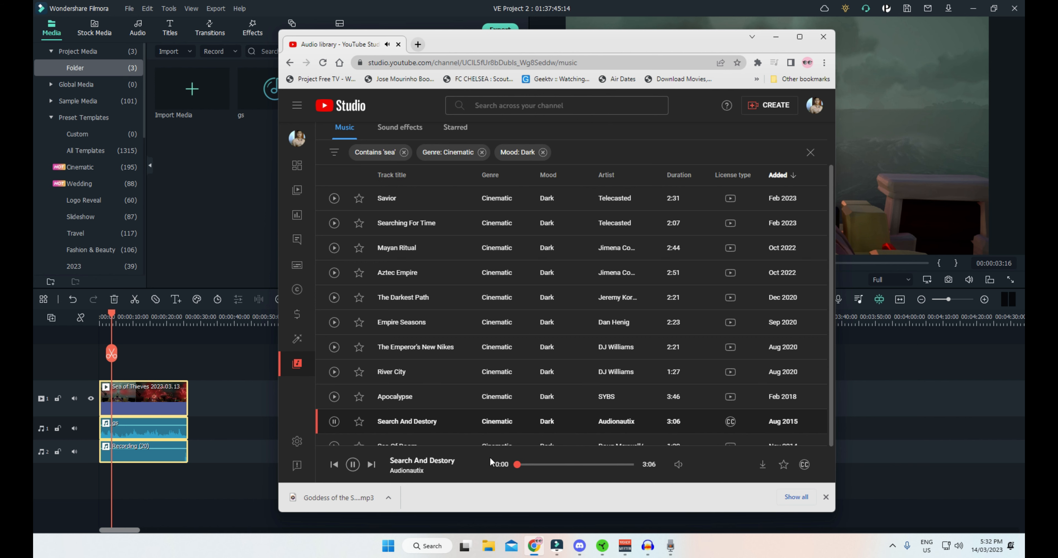
{"action": "scroll", "coordinate": [470, 420], "scroll_direction": "down", "scroll_amount": 1}
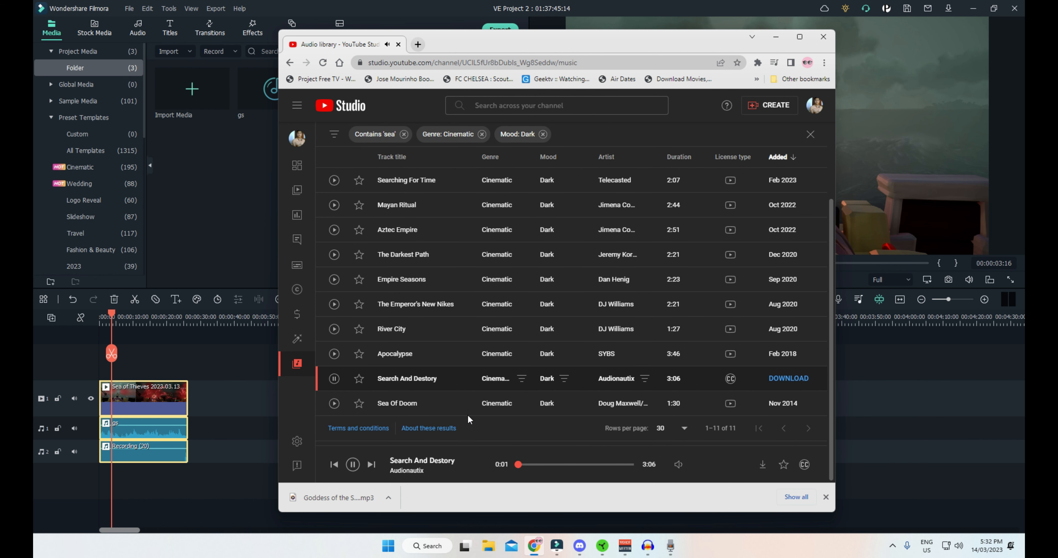
{"action": "left_click", "coordinate": [334, 404]}
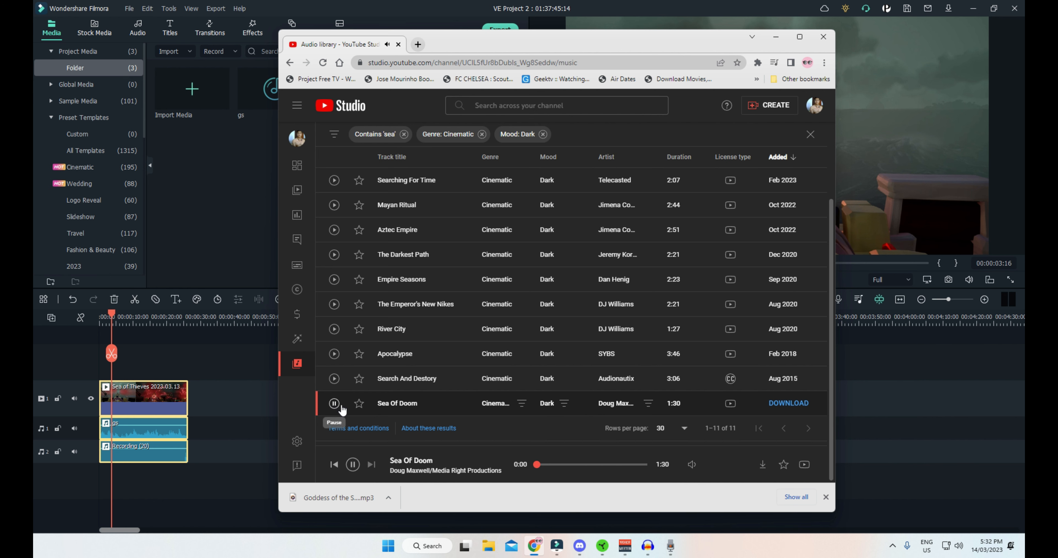
Replay and download the track Search And Destory, stop its playback, and show the downloaded file in its folder.
{"action": "left_click", "coordinate": [334, 378]}
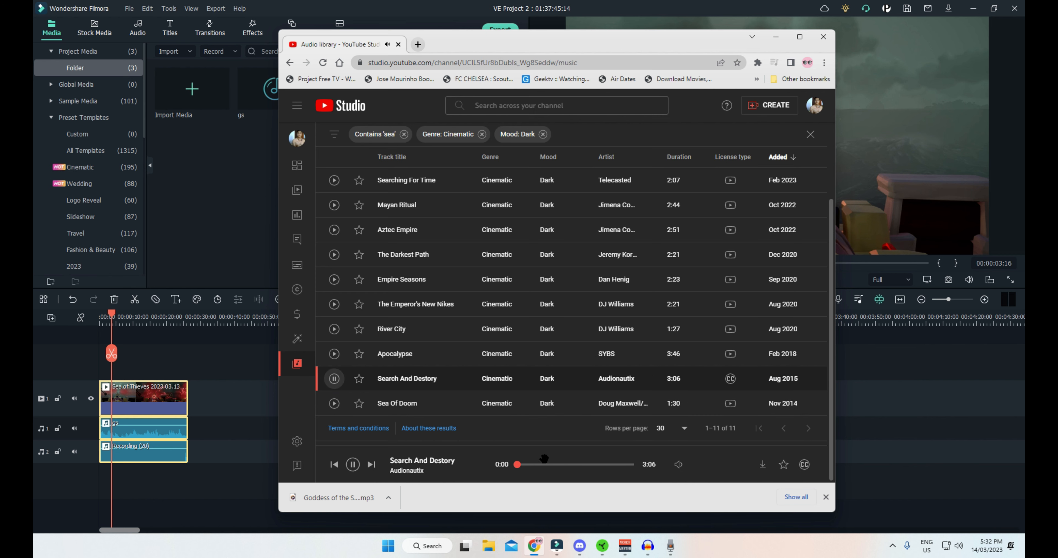
{"action": "left_click", "coordinate": [786, 379]}
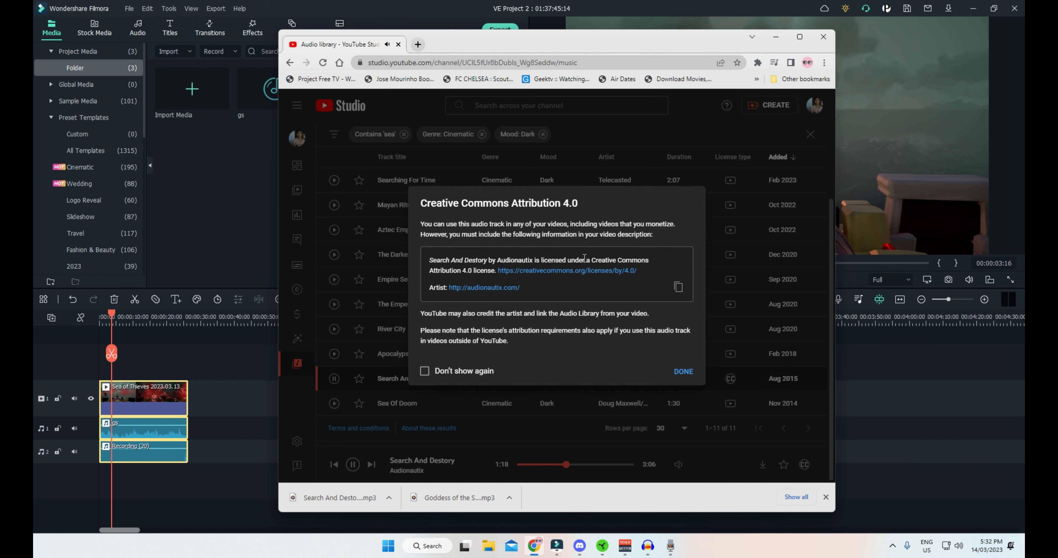
{"action": "left_click", "coordinate": [684, 371]}
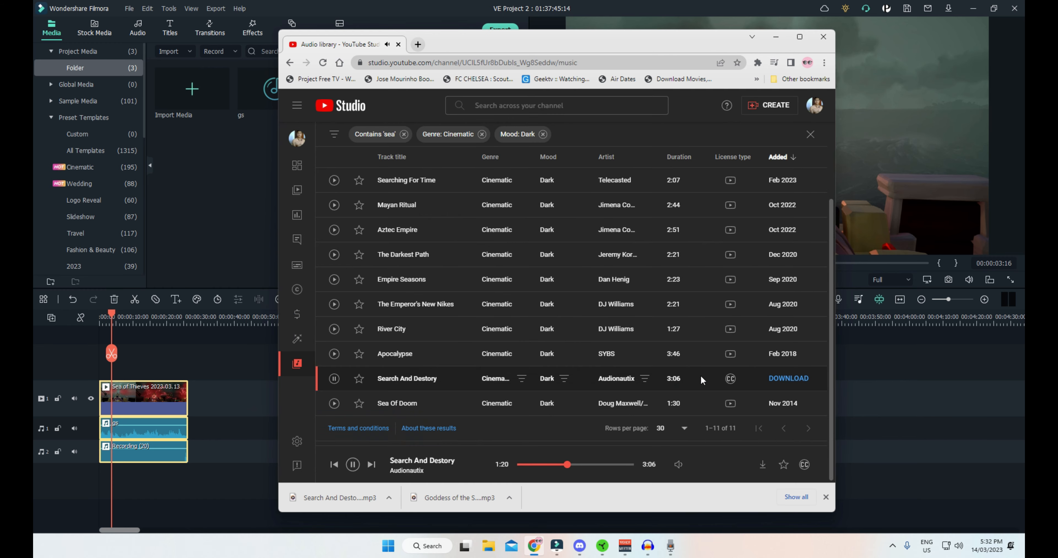
{"action": "left_click", "coordinate": [350, 466]}
{"action": "left_click", "coordinate": [387, 502]}
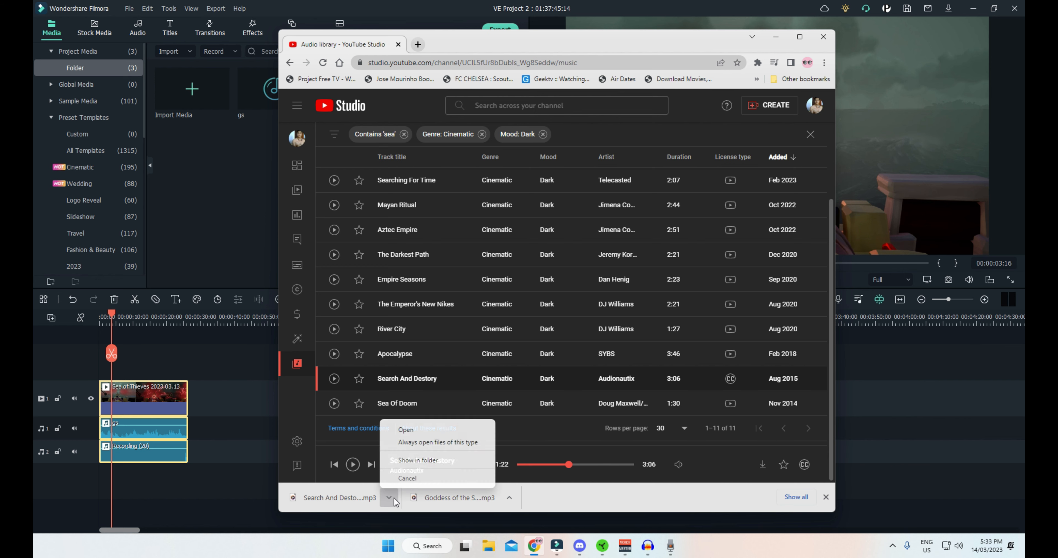
{"action": "left_click", "coordinate": [435, 461]}
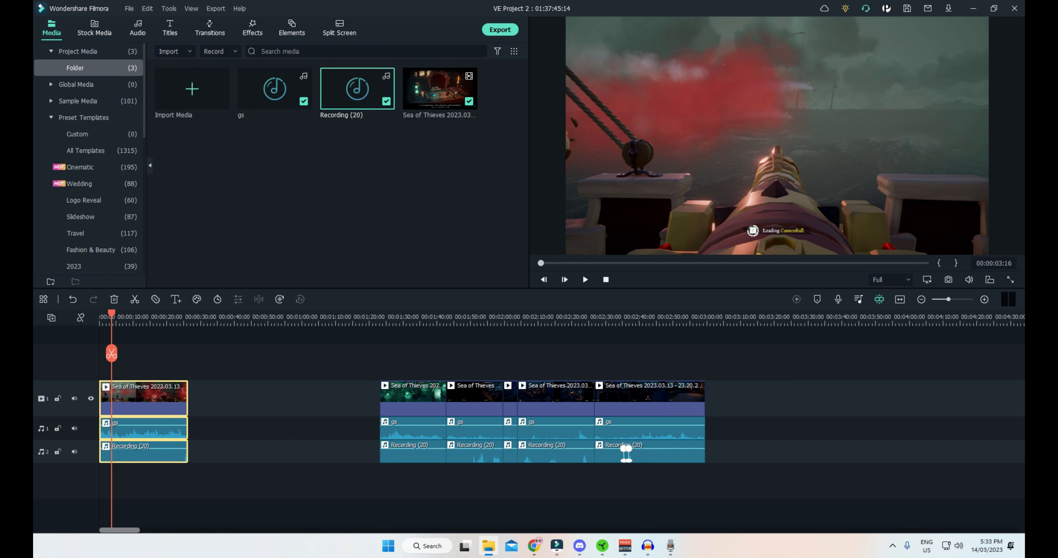
Add the Goddess of the Sea music to a new audio track from the timeline start and preview it with the footage.
{"action": "left_click_drag", "start_coordinate": [872, 212], "coordinate": [91, 493]}
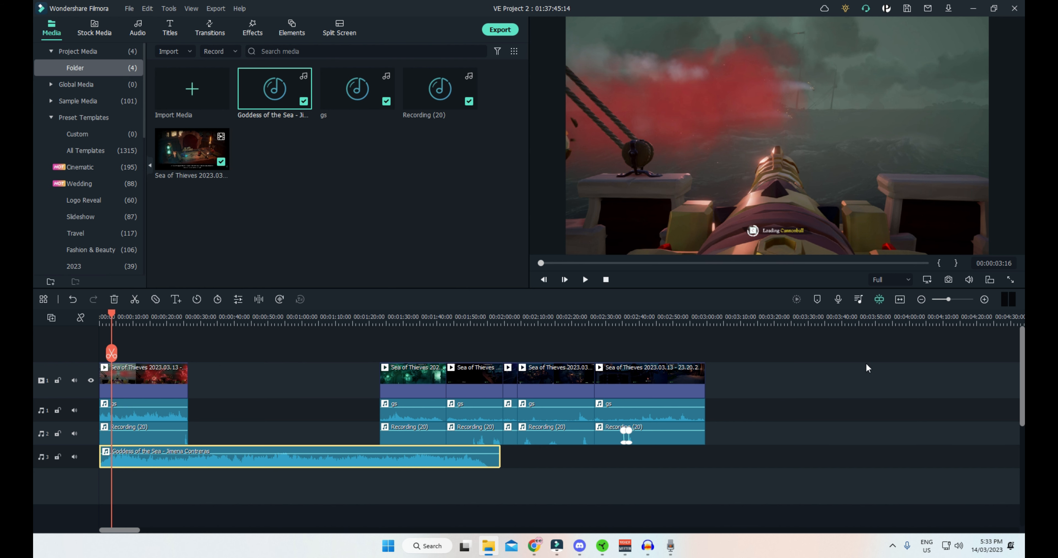
{"action": "left_click", "coordinate": [984, 299]}
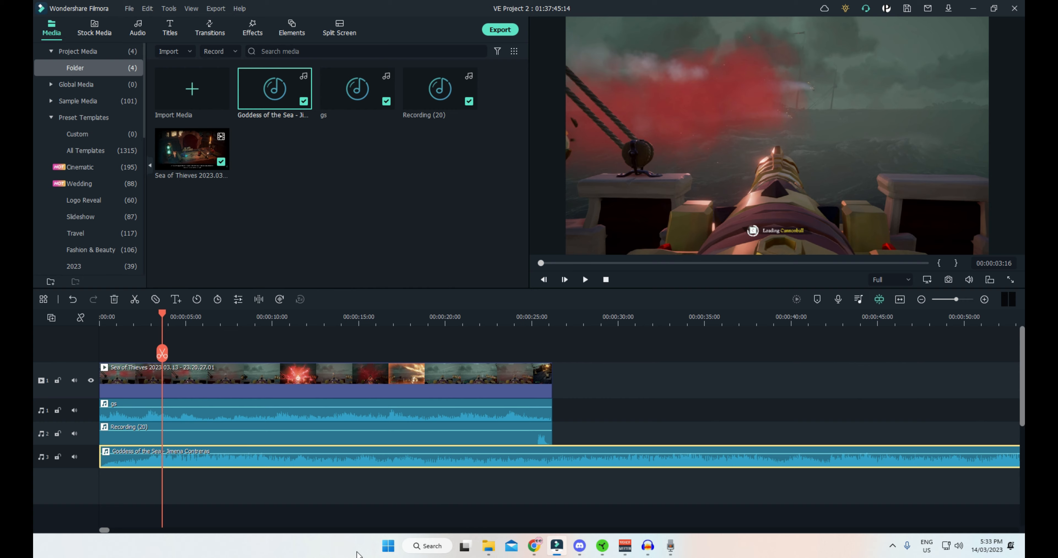
{"action": "key", "text": "space"}
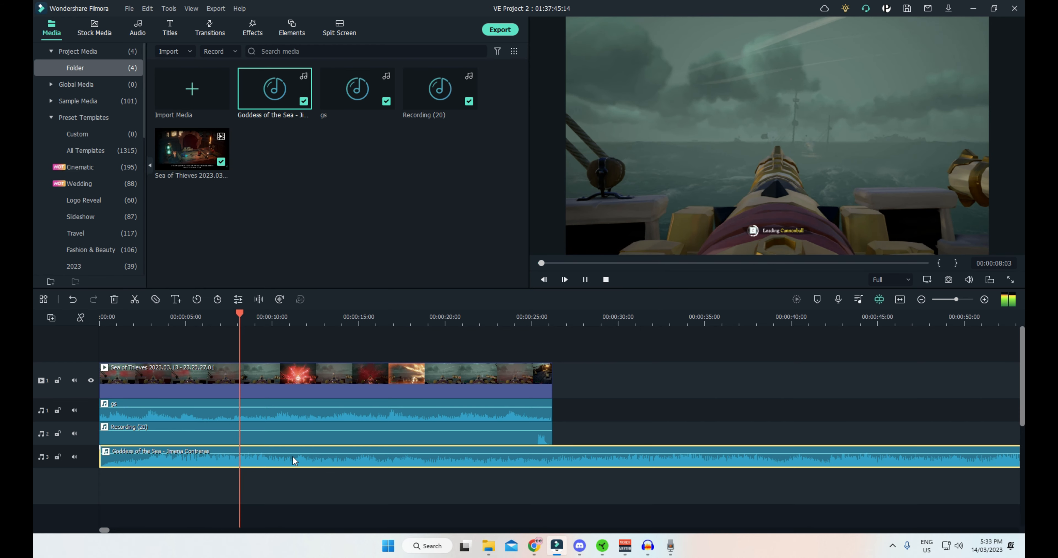
{"action": "key", "text": "space"}
Try a much lower volume on the Goddess of the Sea clip and replay the opening seconds.
{"action": "left_click_drag", "start_coordinate": [304, 456], "coordinate": [304, 459]}
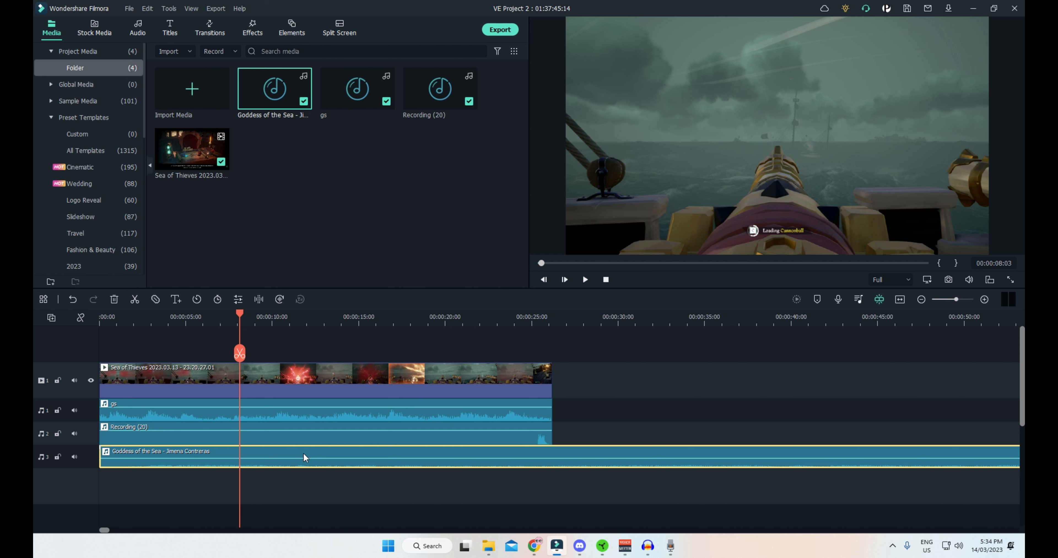
{"action": "key", "text": "space"}
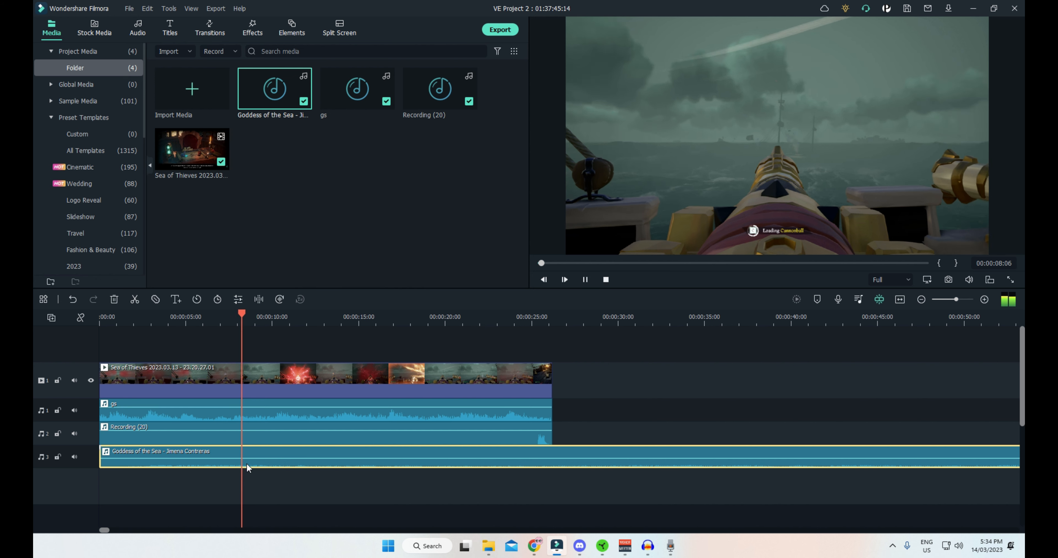
{"action": "key", "text": "space"}
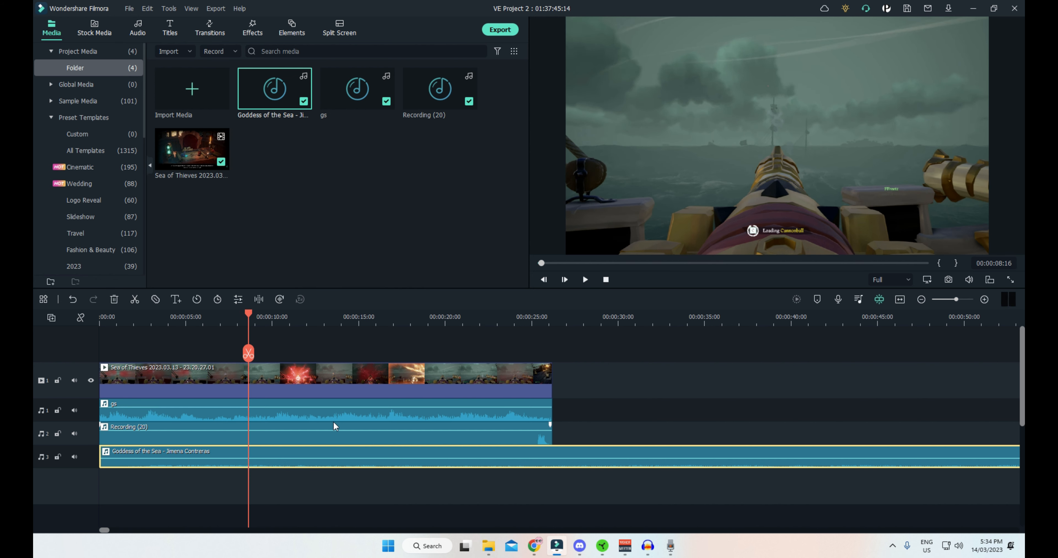
{"action": "left_click", "coordinate": [175, 323]}
{"action": "key", "text": "space"}
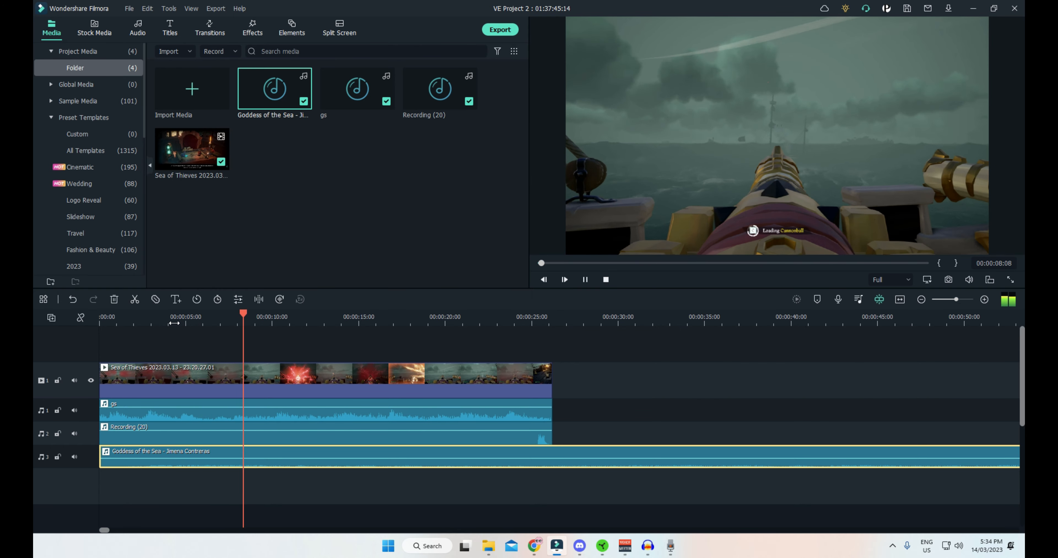
{"action": "left_click", "coordinate": [176, 323]}
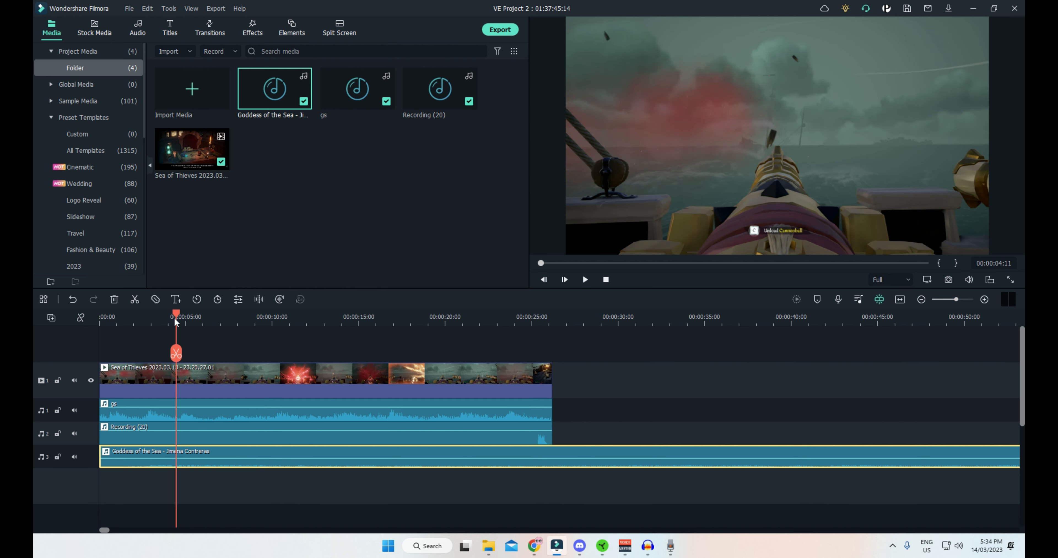
Set the Goddess of the Sea clip's volume to -3 dB and play through the end of the first video clip.
{"action": "left_click_drag", "start_coordinate": [176, 315], "coordinate": [173, 311]}
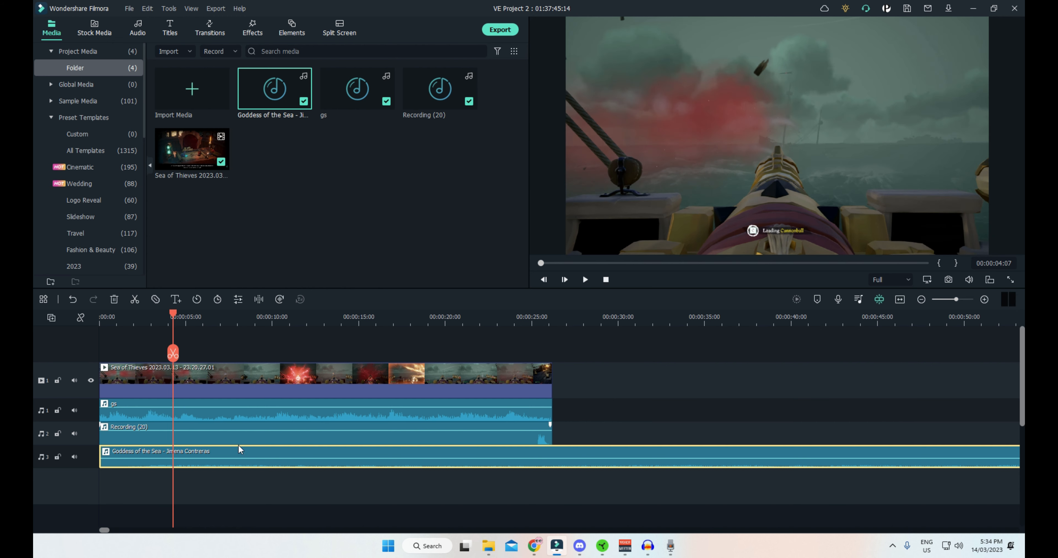
{"action": "left_click_drag", "start_coordinate": [242, 459], "coordinate": [242, 455]}
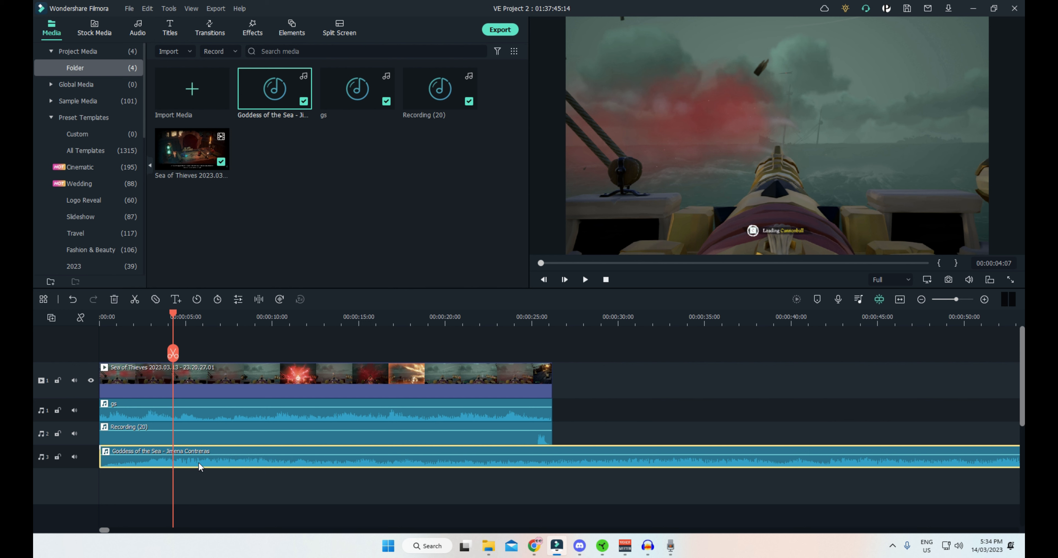
{"action": "key", "text": "space"}
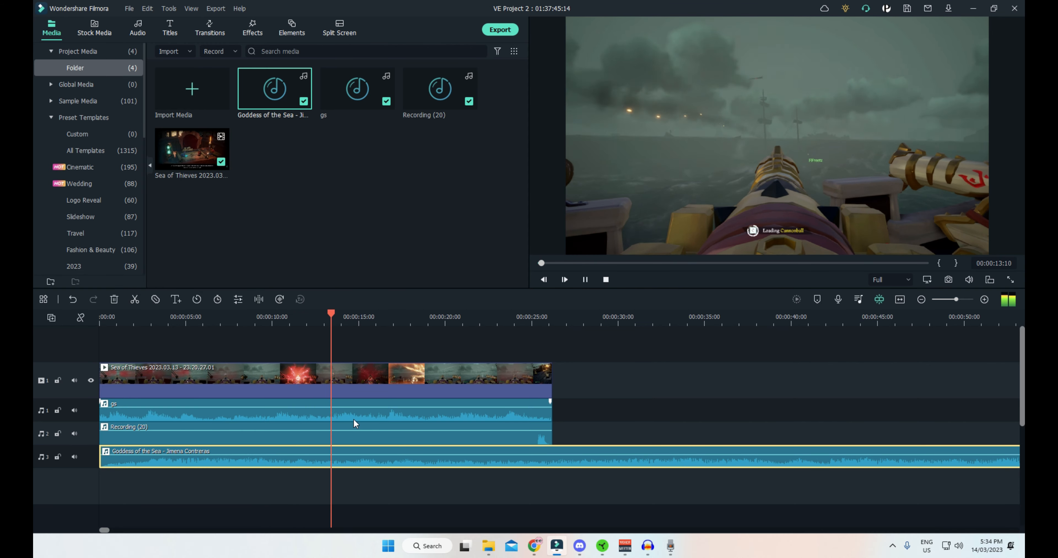
{"action": "key", "text": "space"}
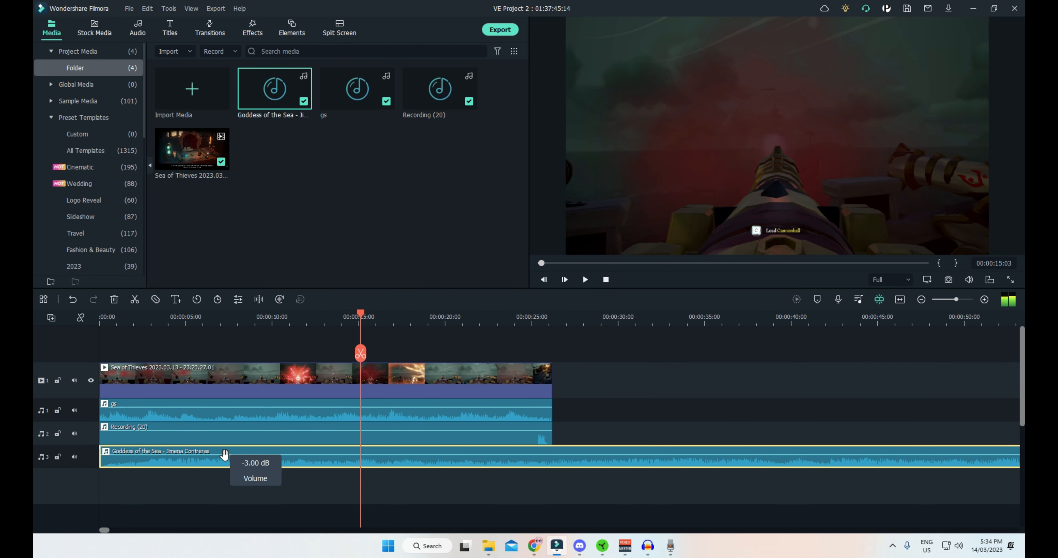
{"action": "key", "text": "space"}
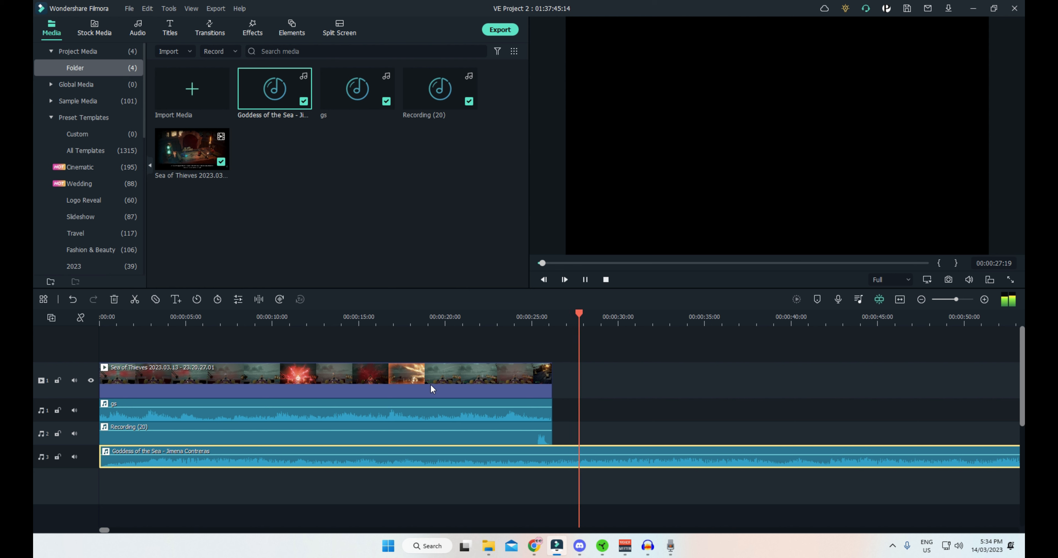
{"action": "key", "text": "space"}
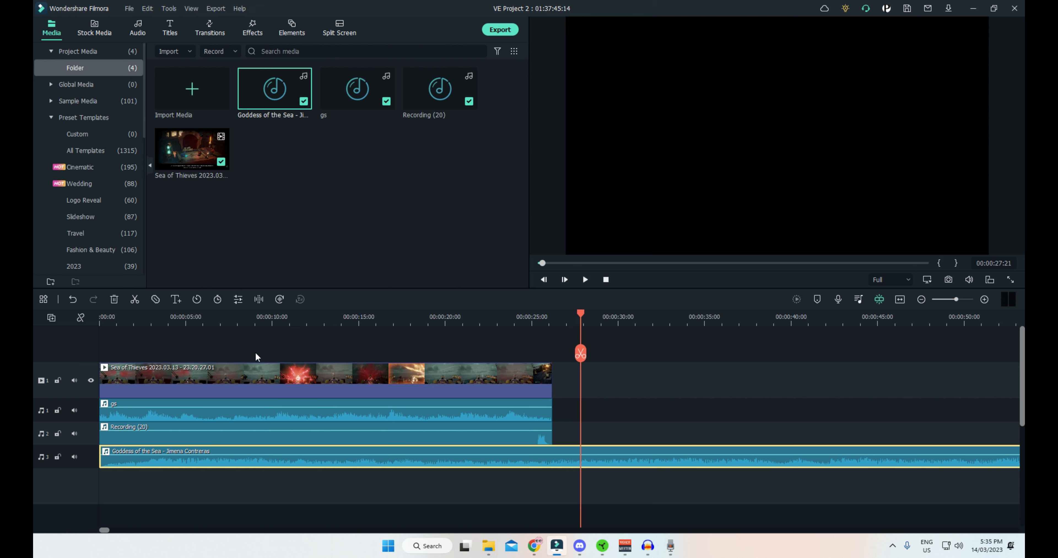
Replay the opening from the start of the timeline to check the music against the game audio.
{"action": "left_click_drag", "start_coordinate": [269, 323], "coordinate": [79, 319]}
{"action": "key", "text": "space"}
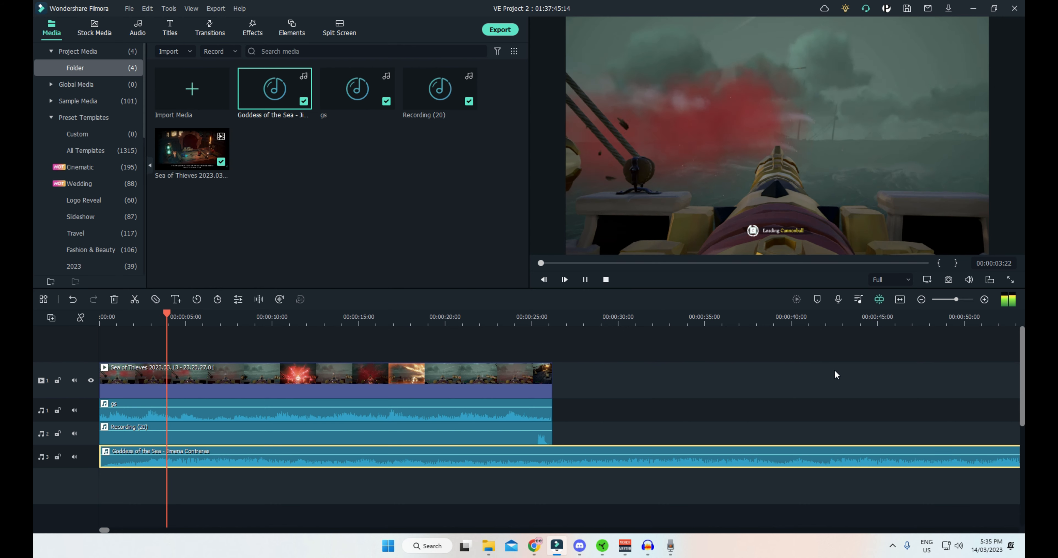
{"action": "key", "text": "space"}
{"action": "scroll", "coordinate": [679, 360], "scroll_direction": "down", "scroll_amount": 3}
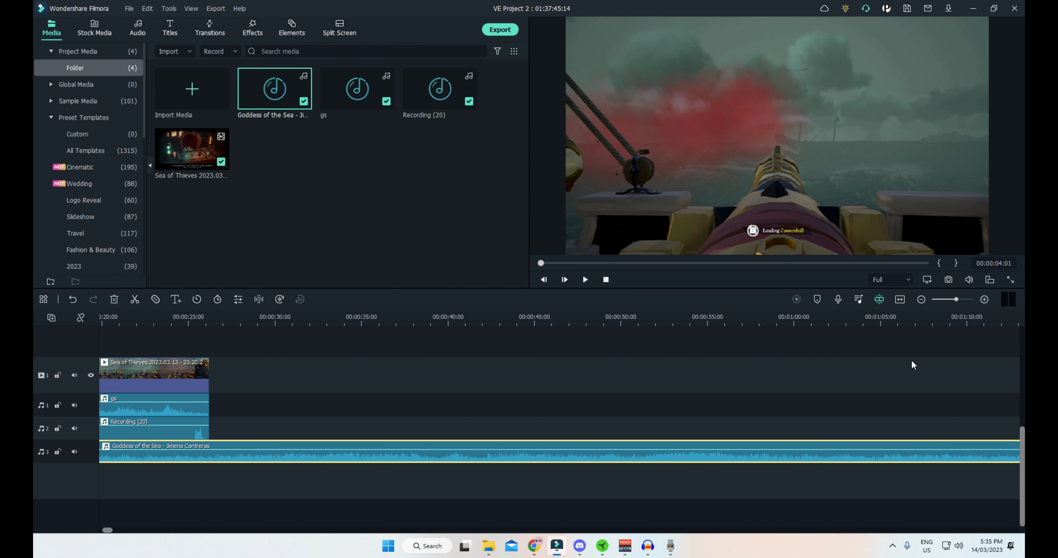
{"action": "left_click", "coordinate": [922, 299]}
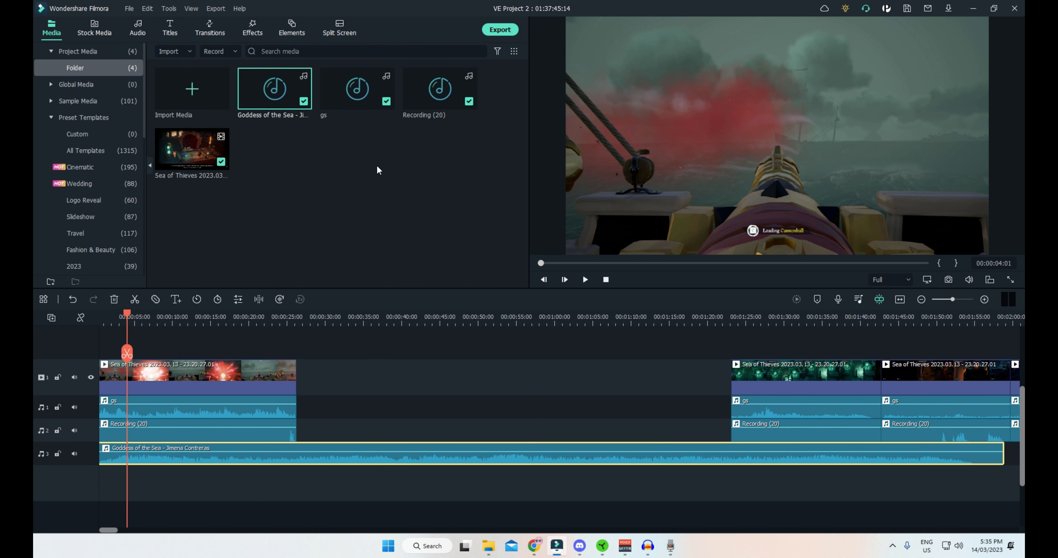
Look through the recommended title presets for a style that suits the video.
{"action": "left_click", "coordinate": [170, 29]}
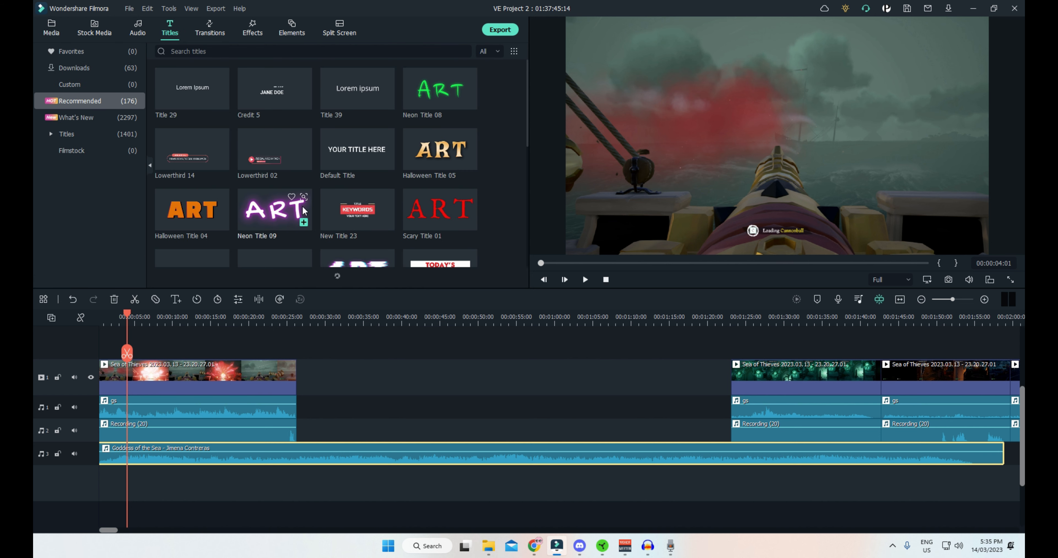
{"action": "scroll", "coordinate": [351, 189], "scroll_direction": "down", "scroll_amount": 3}
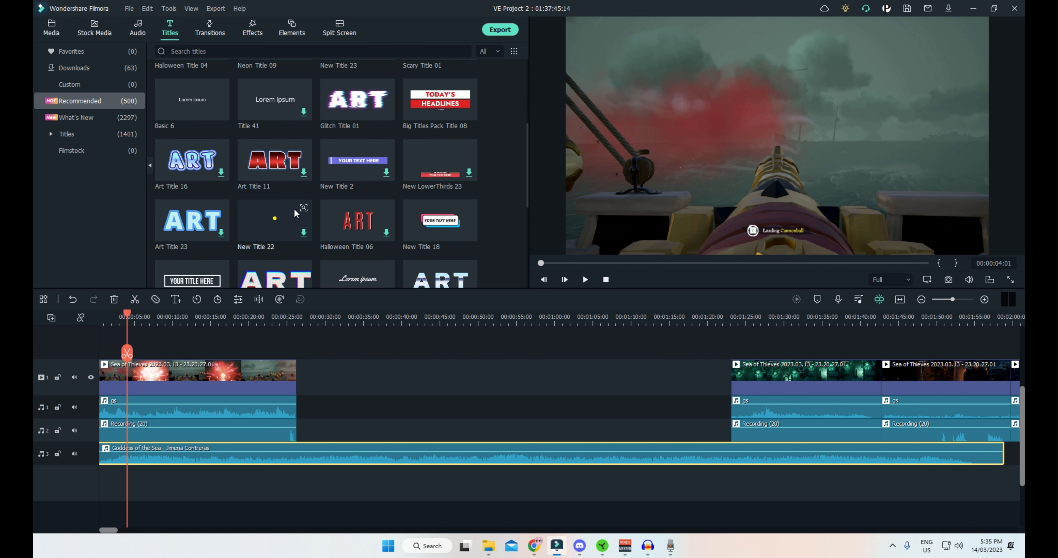
{"action": "scroll", "coordinate": [392, 234], "scroll_direction": "down", "scroll_amount": 3}
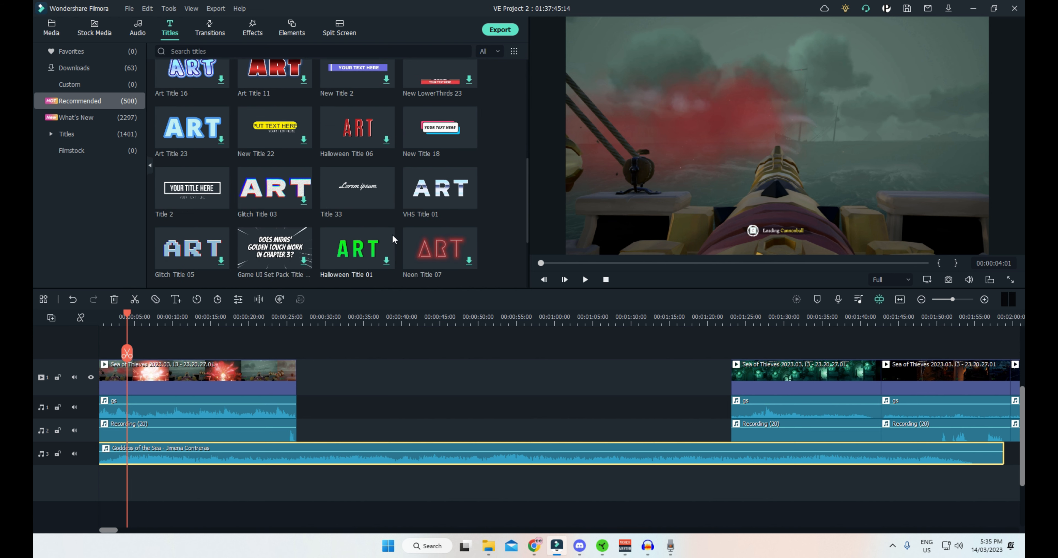
{"action": "scroll", "coordinate": [393, 235], "scroll_direction": "down", "scroll_amount": 4}
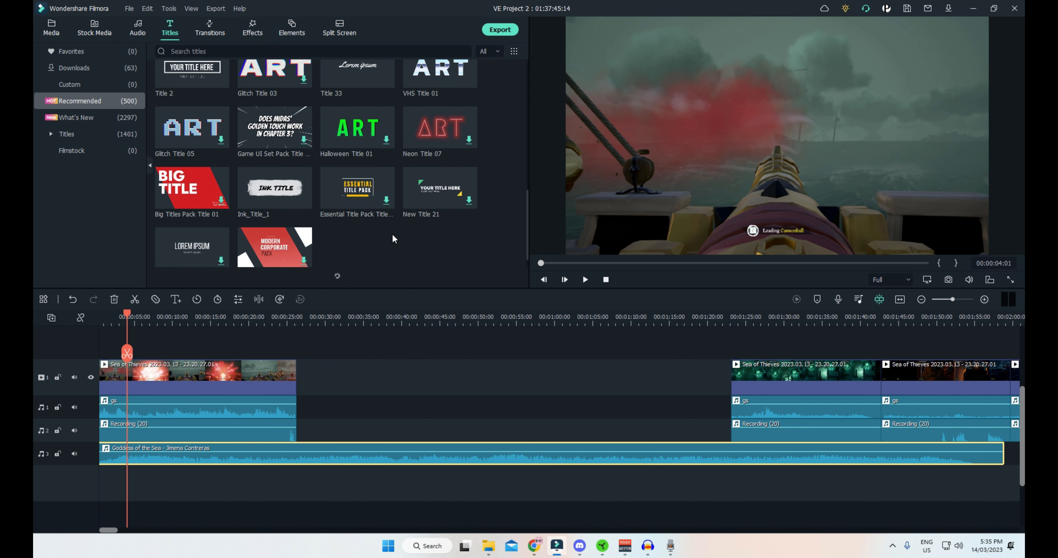
{"action": "scroll", "coordinate": [392, 236], "scroll_direction": "down", "scroll_amount": 3}
{"action": "scroll", "coordinate": [392, 237], "scroll_direction": "down", "scroll_amount": 4}
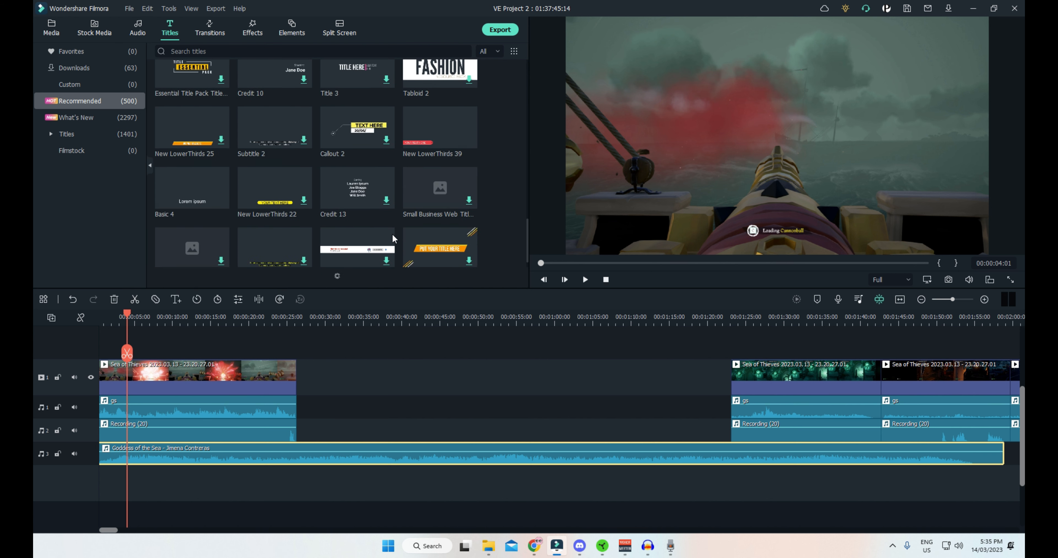
{"action": "scroll", "coordinate": [392, 233], "scroll_direction": "down", "scroll_amount": 6}
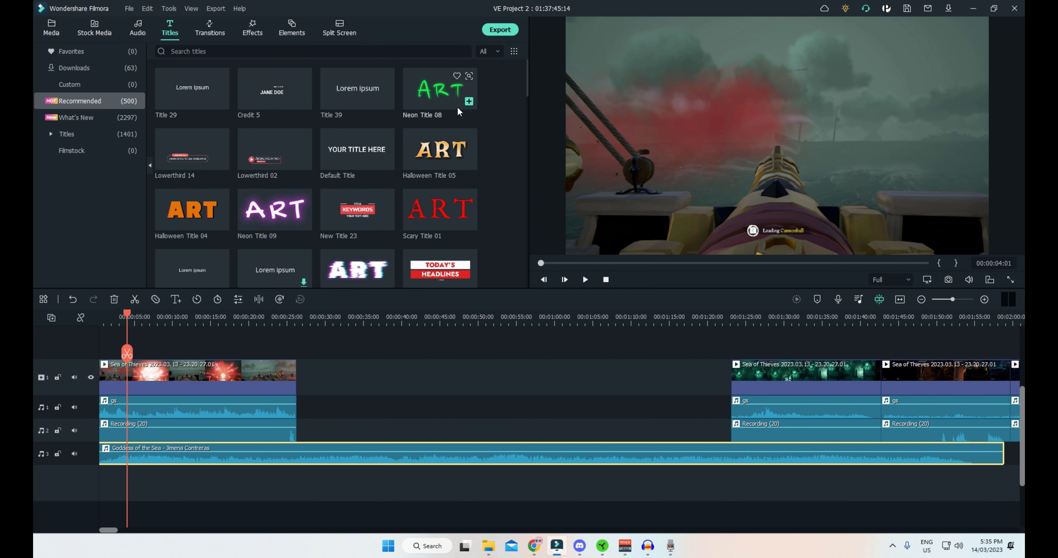
{"action": "mouse_move", "coordinate": [415, 171]}
{"action": "scroll", "coordinate": [404, 231], "scroll_direction": "down", "scroll_amount": 5}
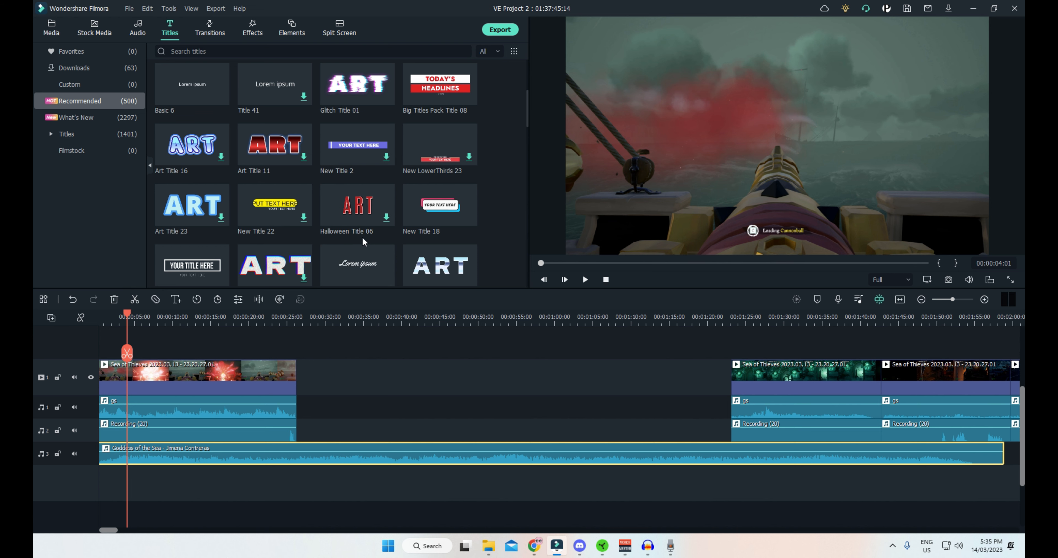
{"action": "scroll", "coordinate": [329, 237], "scroll_direction": "down", "scroll_amount": 3}
{"action": "scroll", "coordinate": [316, 237], "scroll_direction": "down", "scroll_amount": 3}
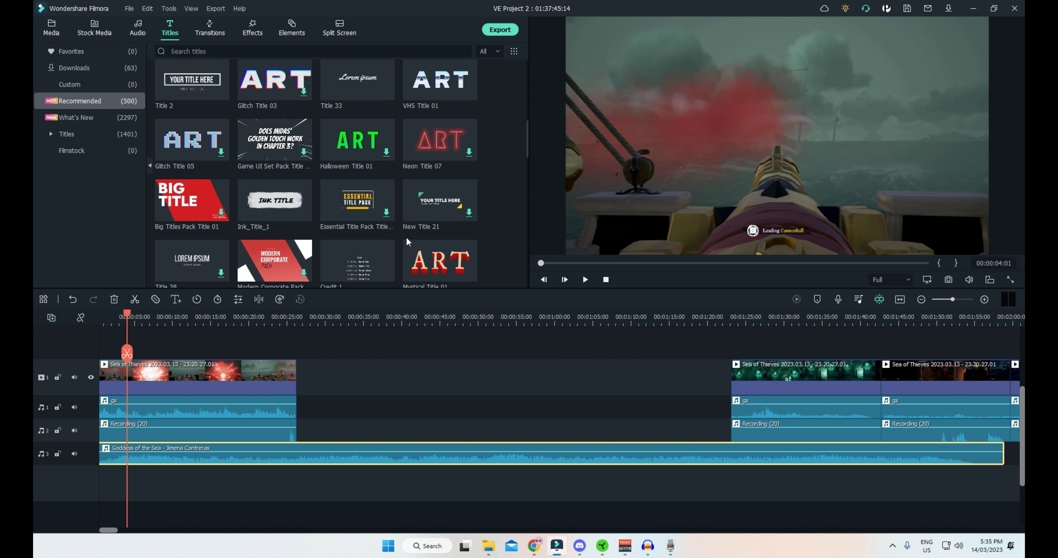
{"action": "scroll", "coordinate": [408, 237], "scroll_direction": "down", "scroll_amount": 3}
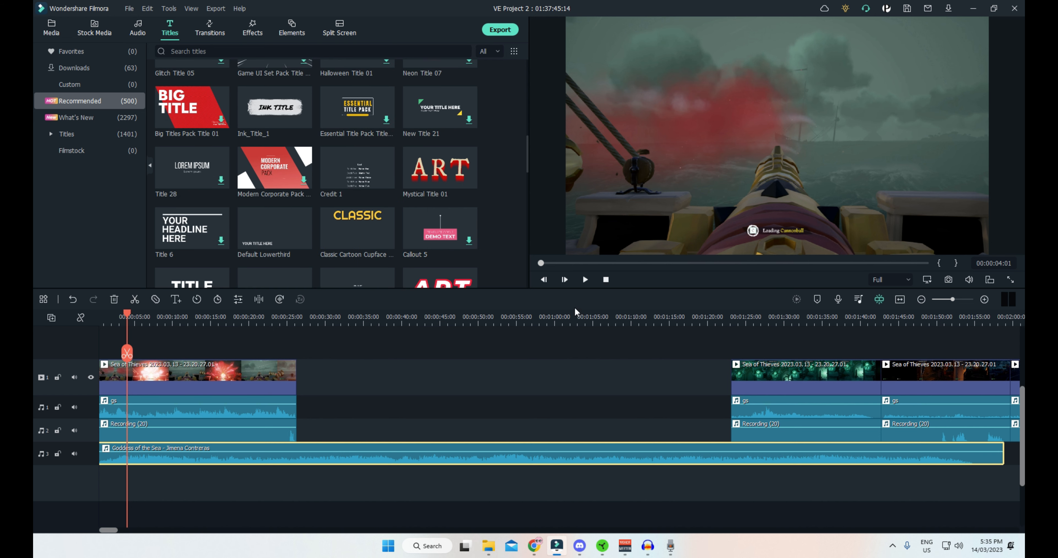
Place the Halloween Title 03 preset on a new track above the first video clip, starting at 00:00:24:24.
{"action": "left_click_drag", "start_coordinate": [126, 313], "coordinate": [287, 317]}
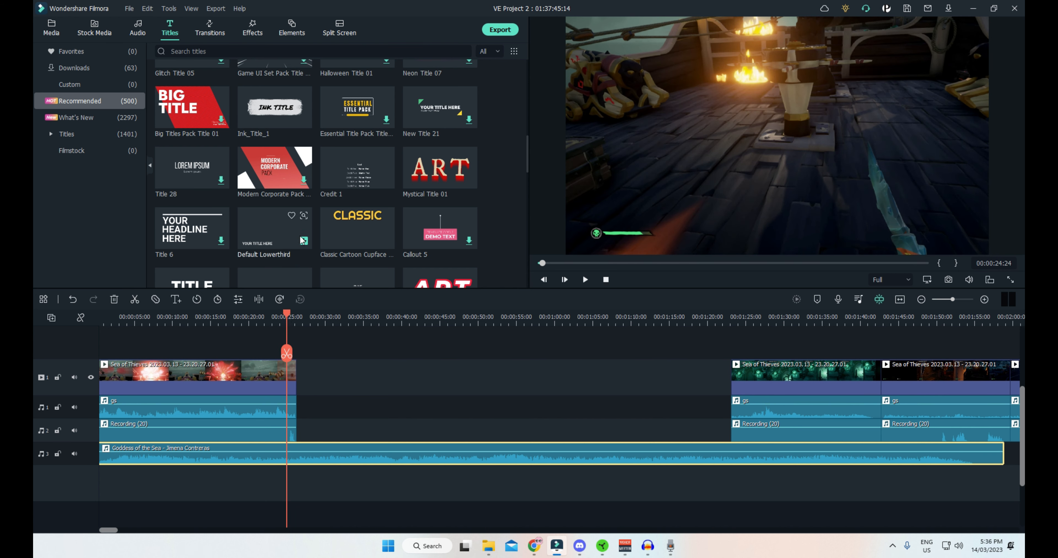
{"action": "mouse_move", "coordinate": [337, 247]}
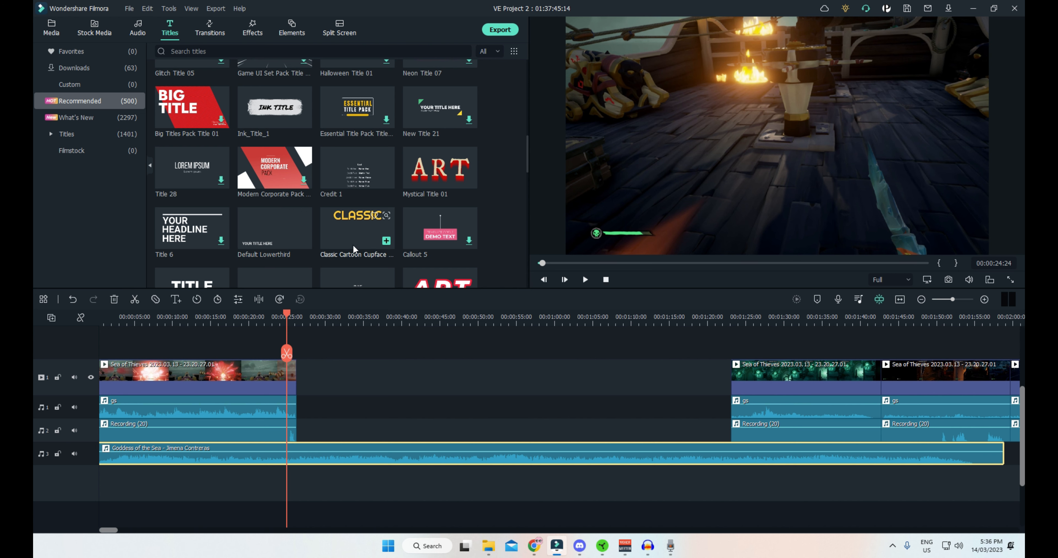
{"action": "scroll", "coordinate": [378, 250], "scroll_direction": "down", "scroll_amount": 4}
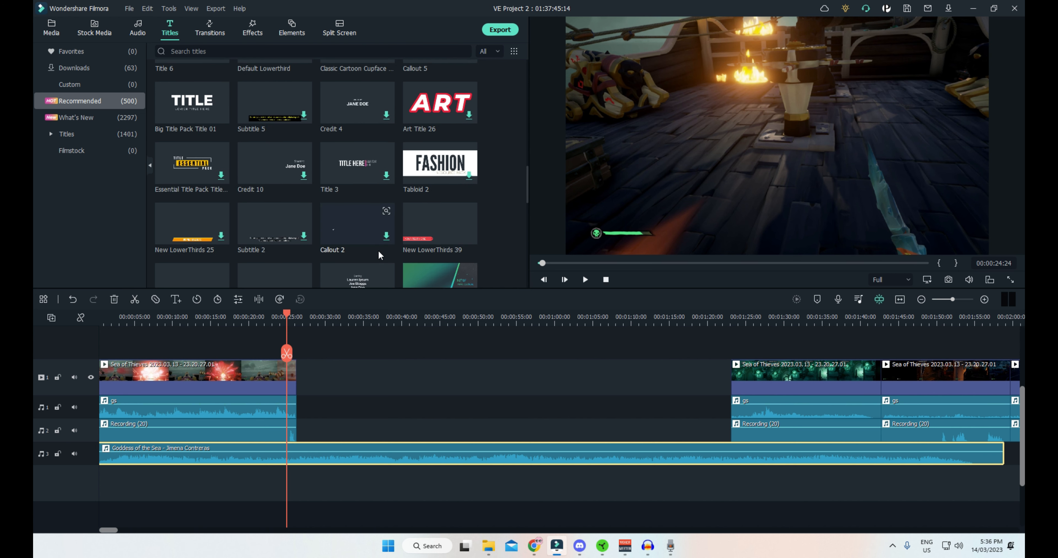
{"action": "scroll", "coordinate": [380, 256], "scroll_direction": "down", "scroll_amount": 6}
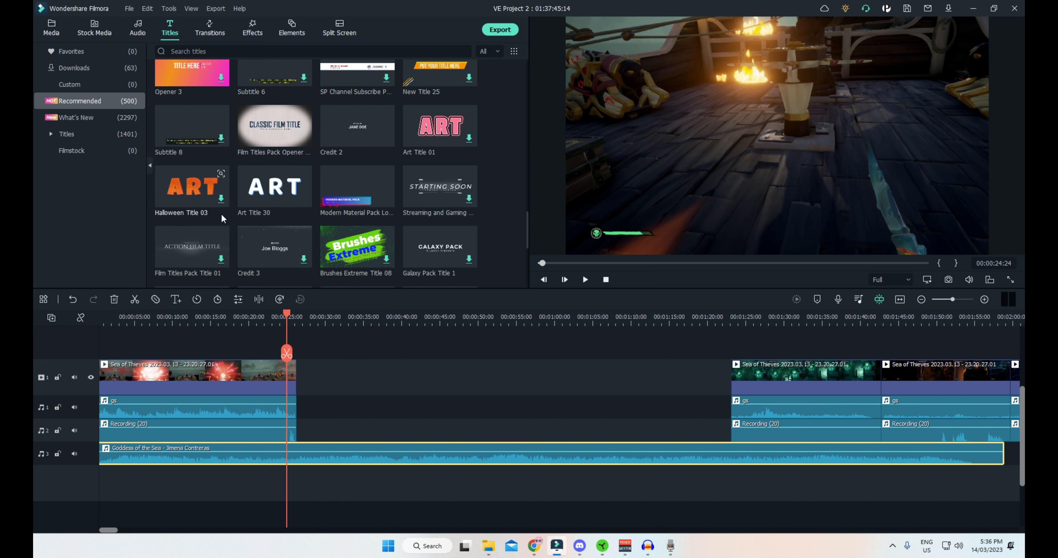
{"action": "left_click_drag", "start_coordinate": [190, 170], "coordinate": [292, 339]}
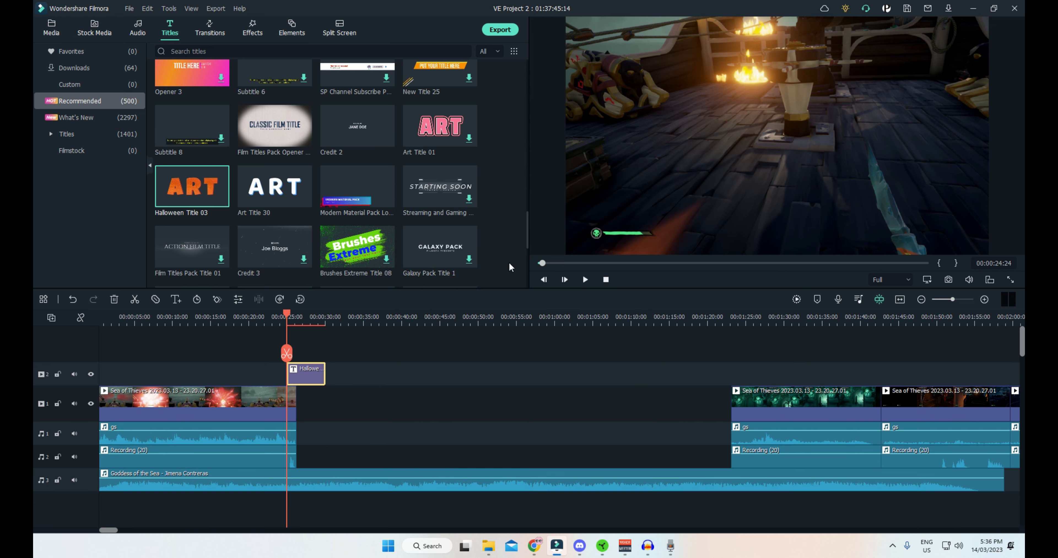
Shrink the title to about half its size and position it in the upper part of the frame, just left of centre.
{"action": "left_click_drag", "start_coordinate": [769, 133], "coordinate": [753, 78]}
{"action": "left_click_drag", "start_coordinate": [848, 136], "coordinate": [762, 68]}
{"action": "left_click_drag", "start_coordinate": [697, 67], "coordinate": [713, 73]}
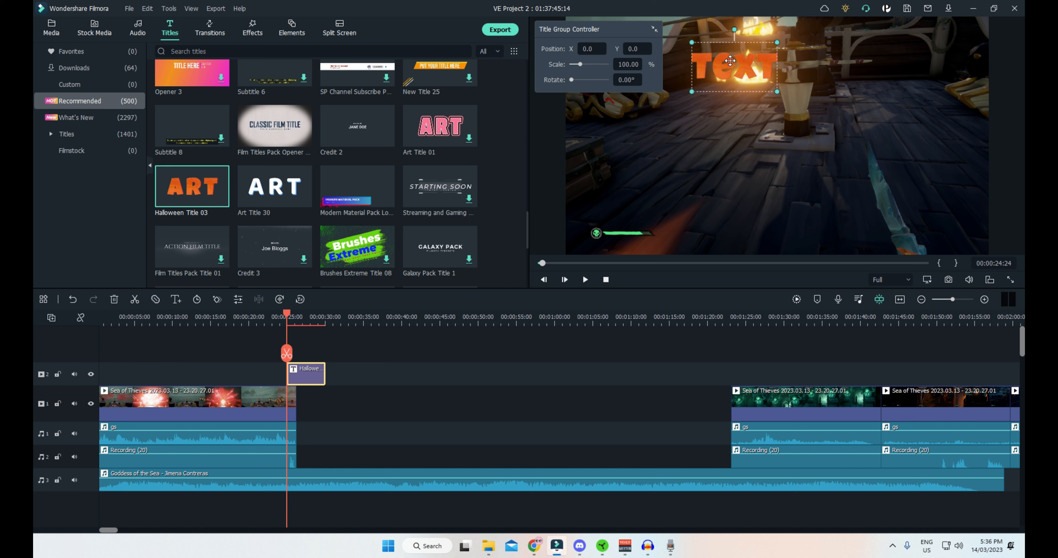
Replace the Halloween title's placeholder text with "Sea of Thieves".
{"action": "double_click", "coordinate": [713, 73]}
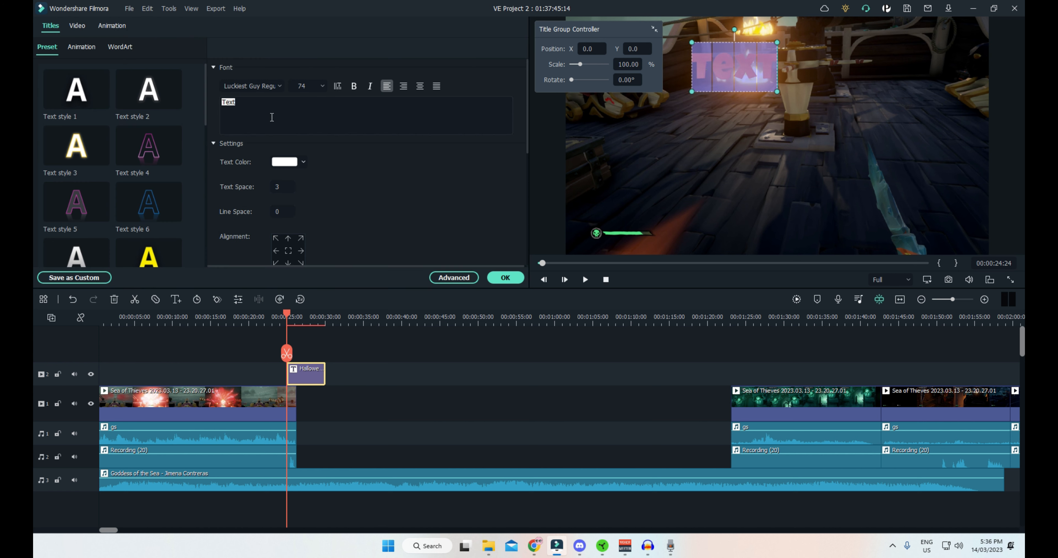
{"action": "key", "text": "BackSpace"}
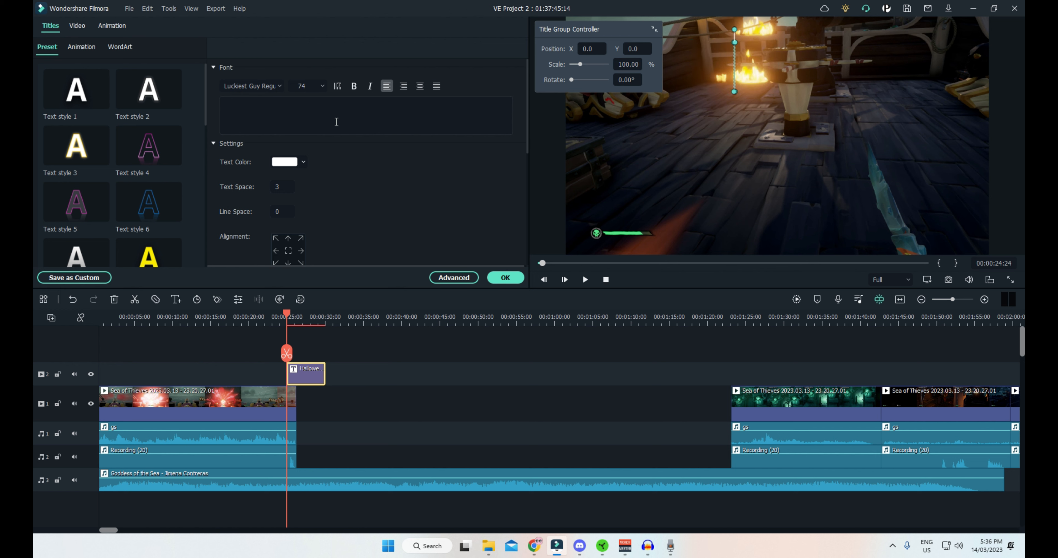
{"action": "type", "text": "Sea"}
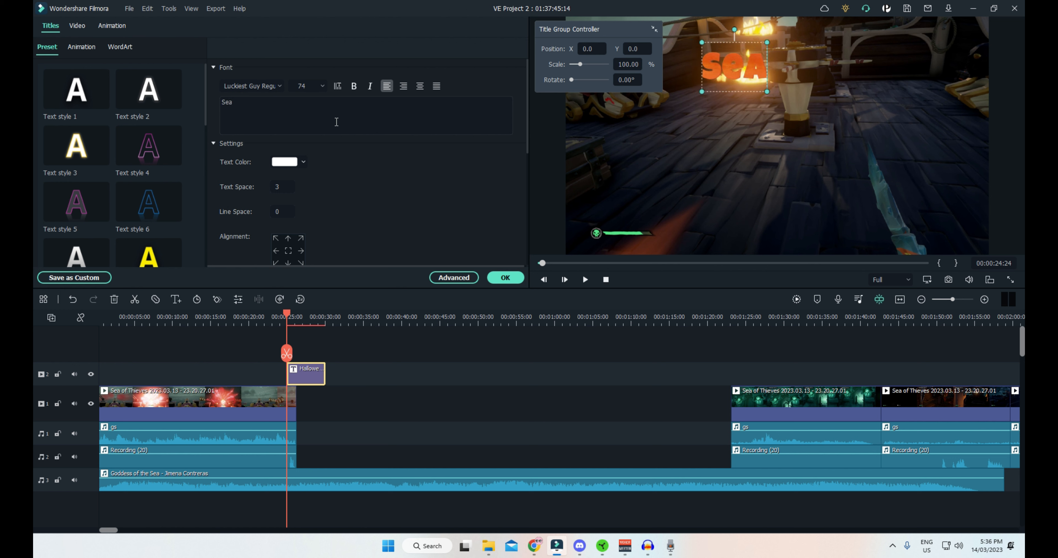
{"action": "type", "text": " of"}
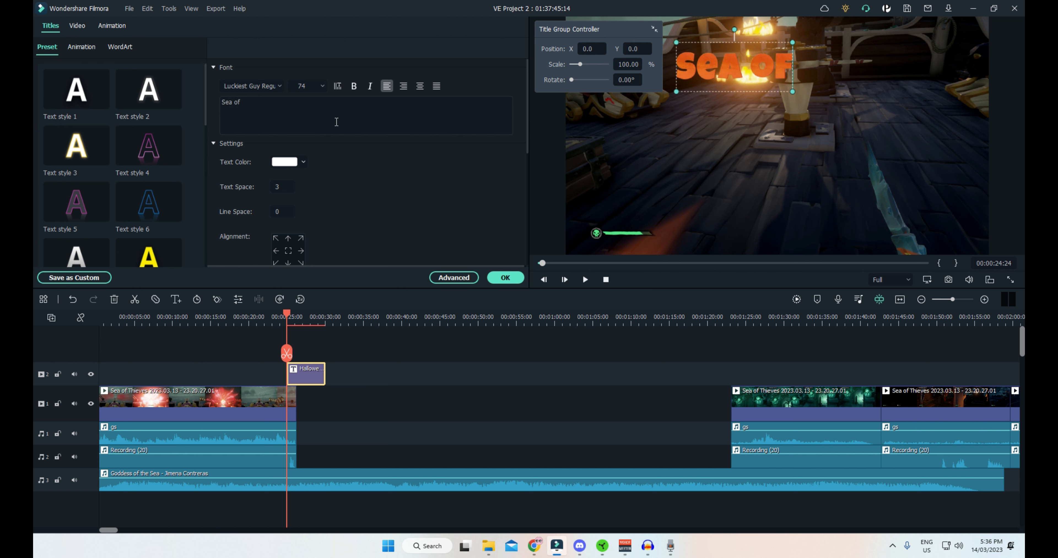
{"action": "type", "text": " Thi"}
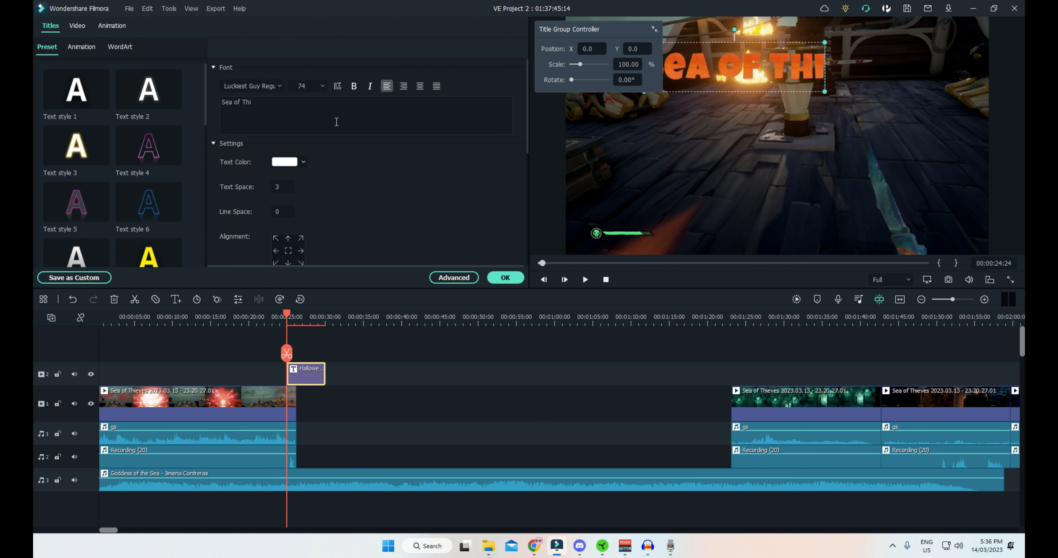
{"action": "type", "text": "eves"}
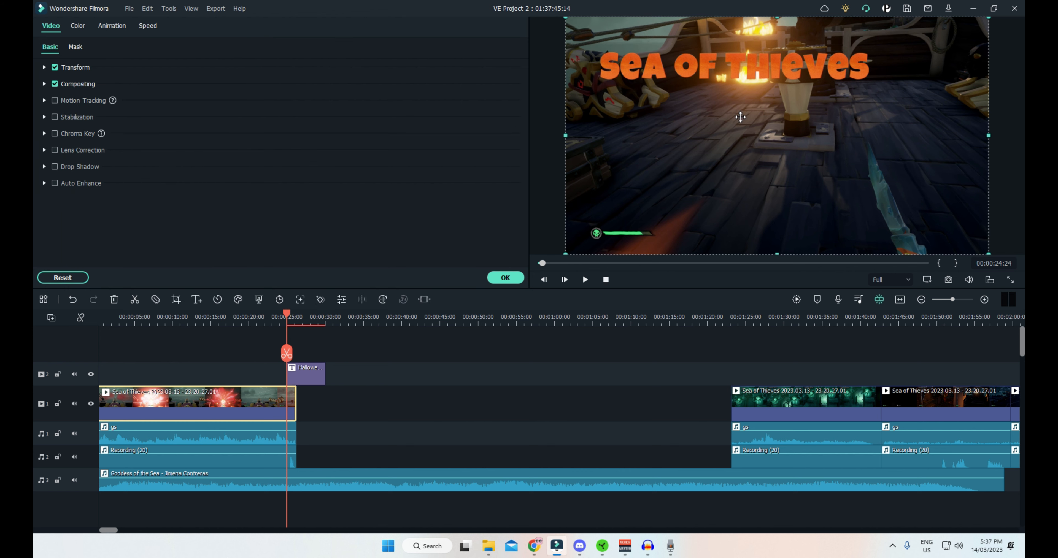
Apply the Boom! text animation to the "Sea of Thieves" title.
{"action": "double_click", "coordinate": [701, 70]}
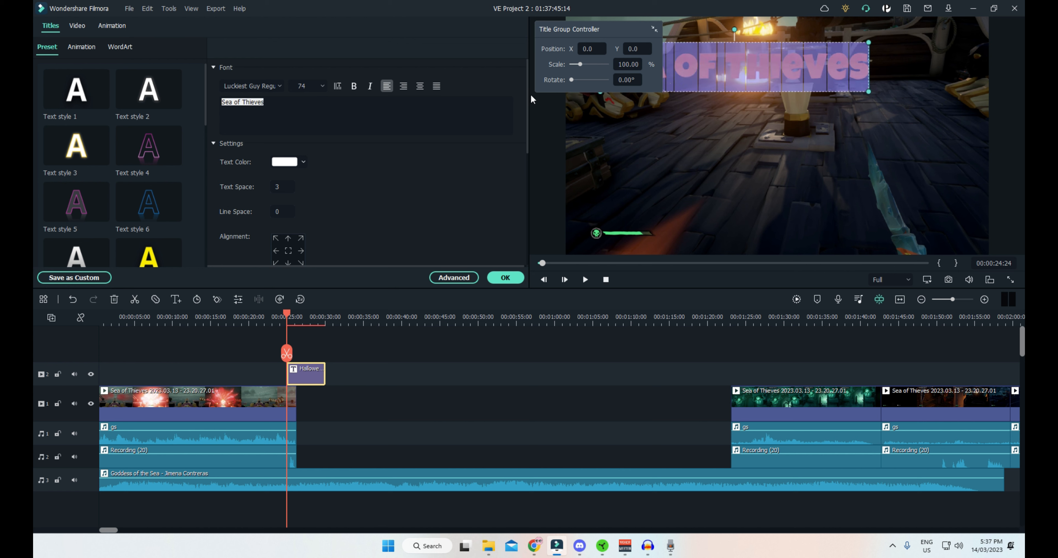
{"action": "left_click", "coordinate": [82, 47]}
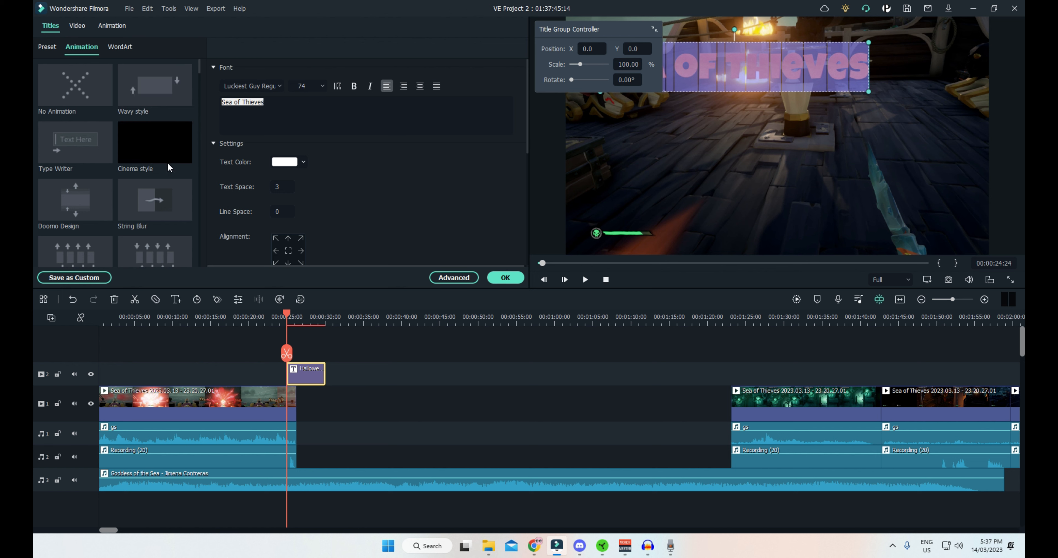
{"action": "scroll", "coordinate": [136, 192], "scroll_direction": "down", "scroll_amount": 3}
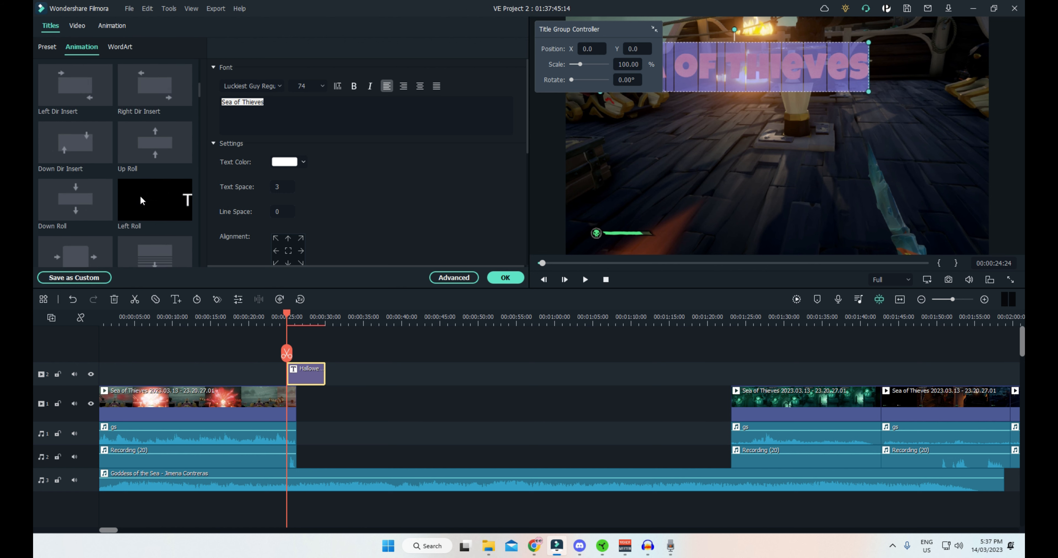
{"action": "scroll", "coordinate": [143, 197], "scroll_direction": "down", "scroll_amount": 3}
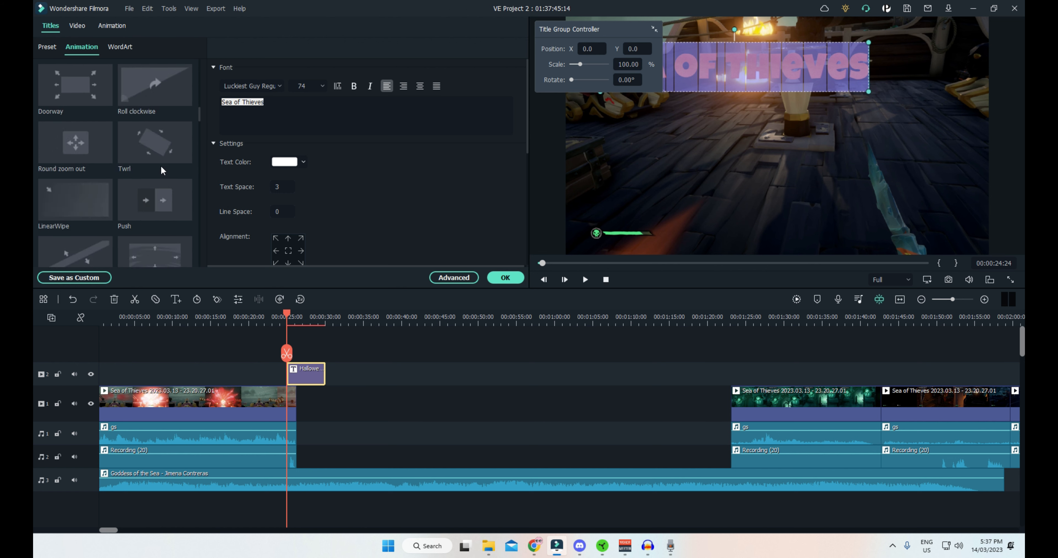
{"action": "scroll", "coordinate": [162, 176], "scroll_direction": "down", "scroll_amount": 3}
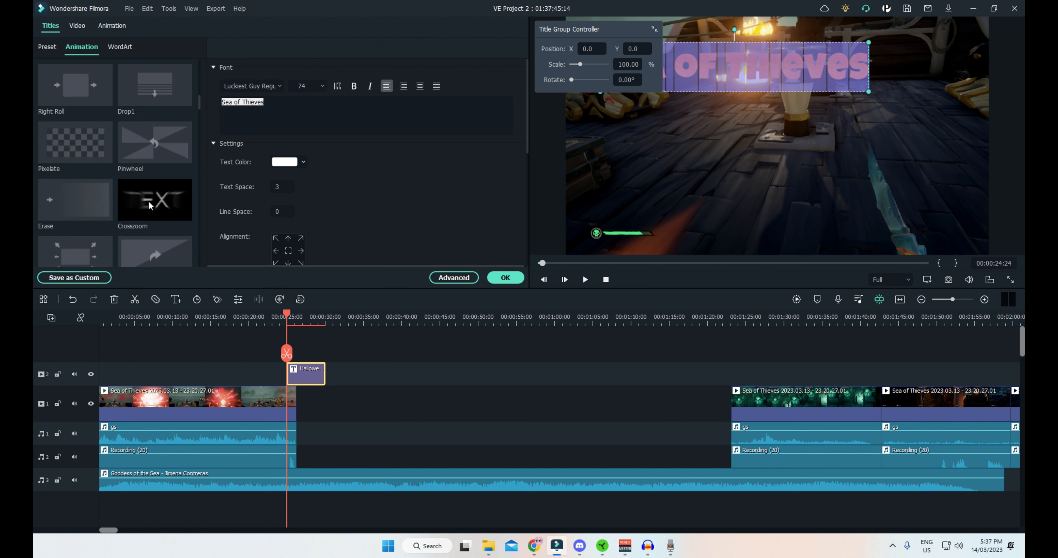
{"action": "scroll", "coordinate": [150, 206], "scroll_direction": "down", "scroll_amount": 3}
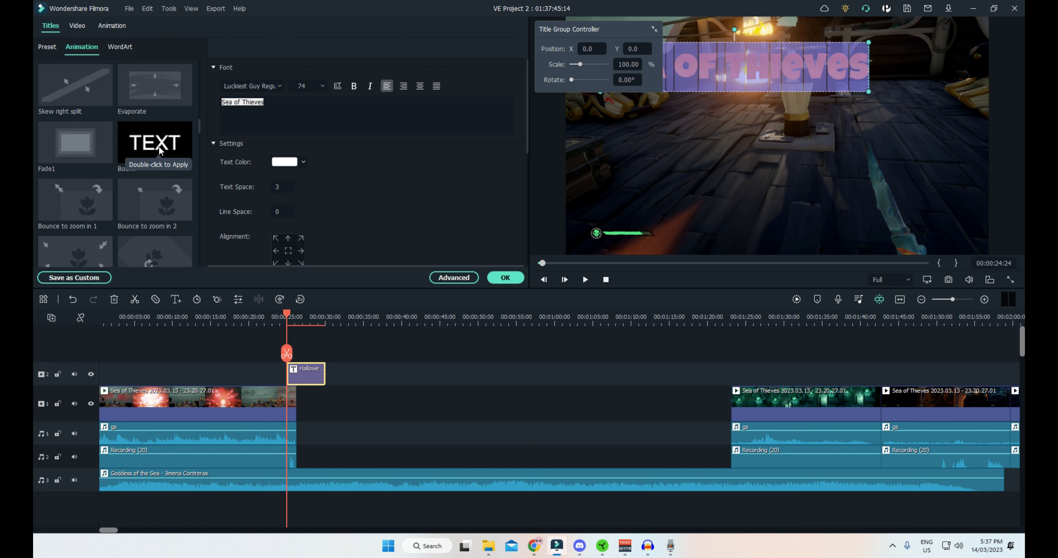
{"action": "left_click", "coordinate": [159, 146]}
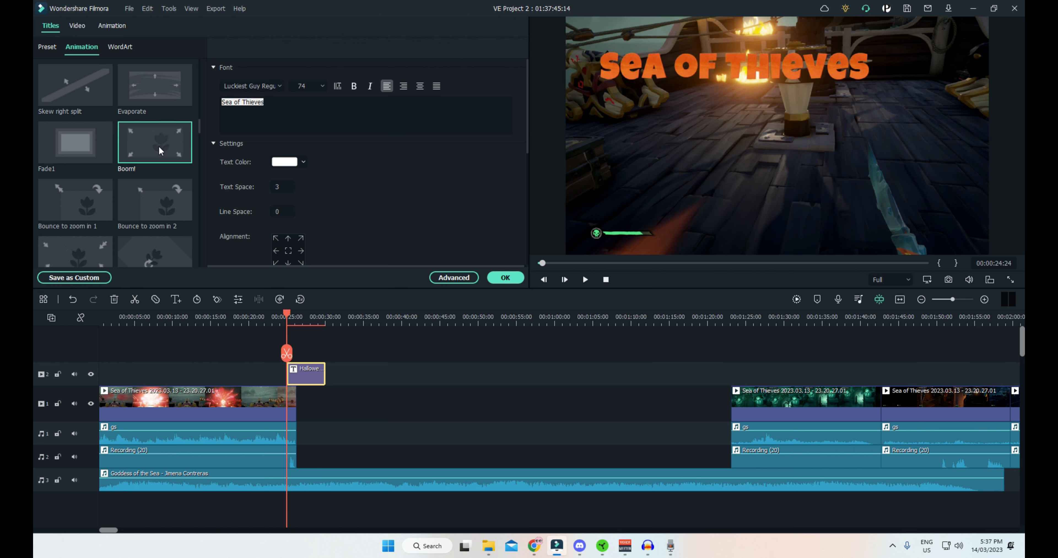
Play the timeline through the "Sea of Thieves" title to check its animation, and close the title settings.
{"action": "left_click", "coordinate": [280, 318]}
{"action": "key", "text": "space"}
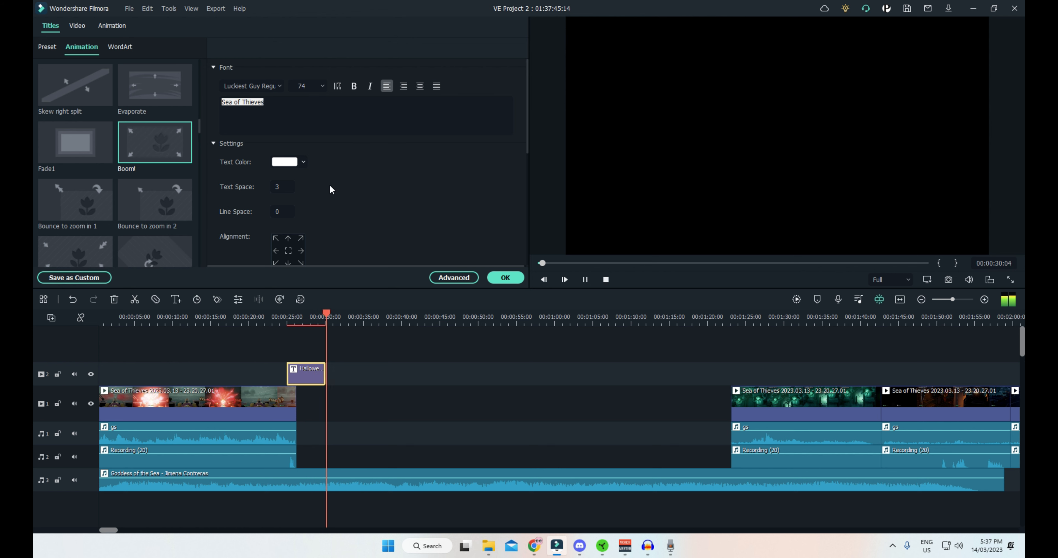
{"action": "key", "text": "space"}
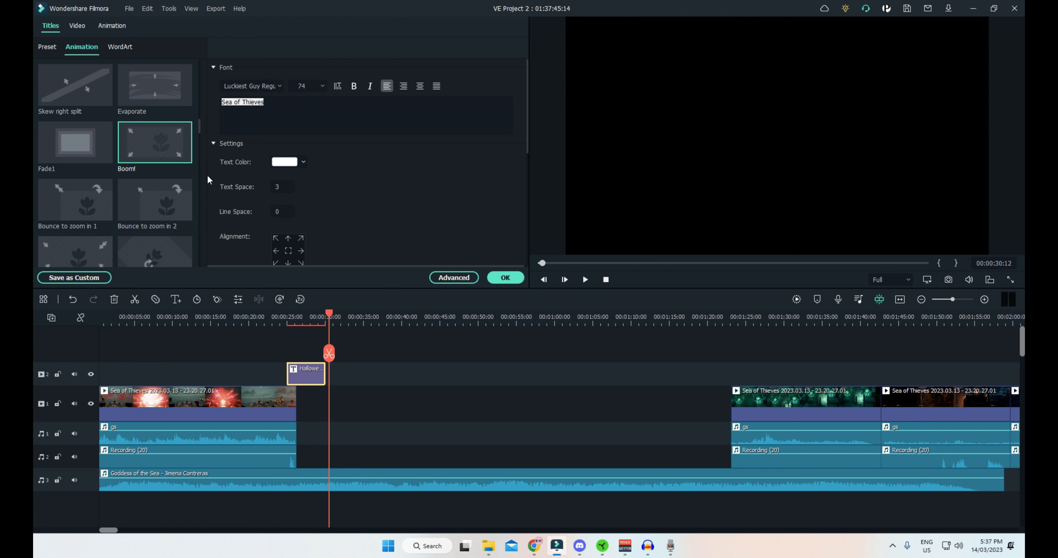
{"action": "left_click", "coordinate": [506, 277]}
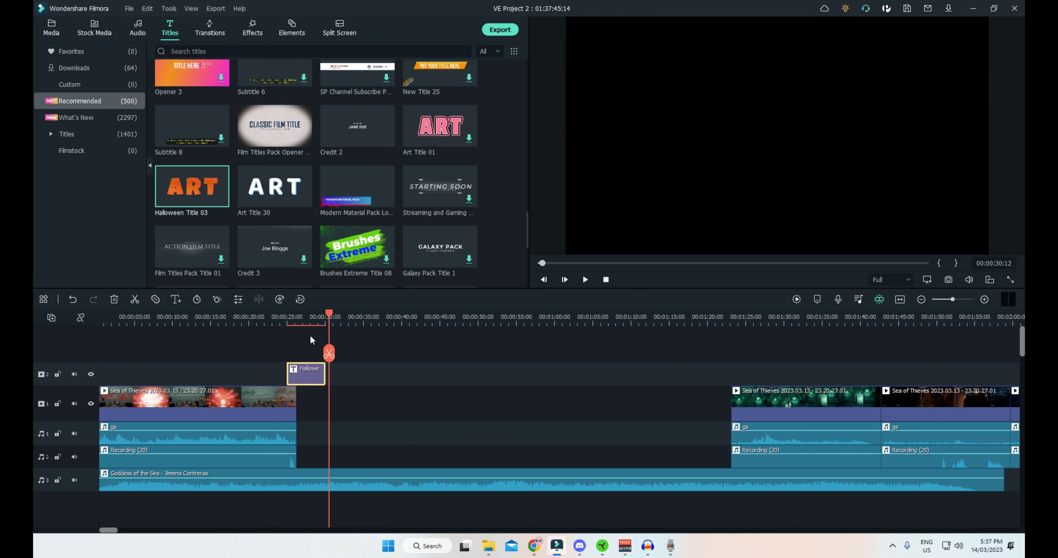
Place the Art Title 26 preset on a new track above the Halloween title, starting at 00:00:26:09.
{"action": "left_click_drag", "start_coordinate": [293, 318], "coordinate": [298, 312]}
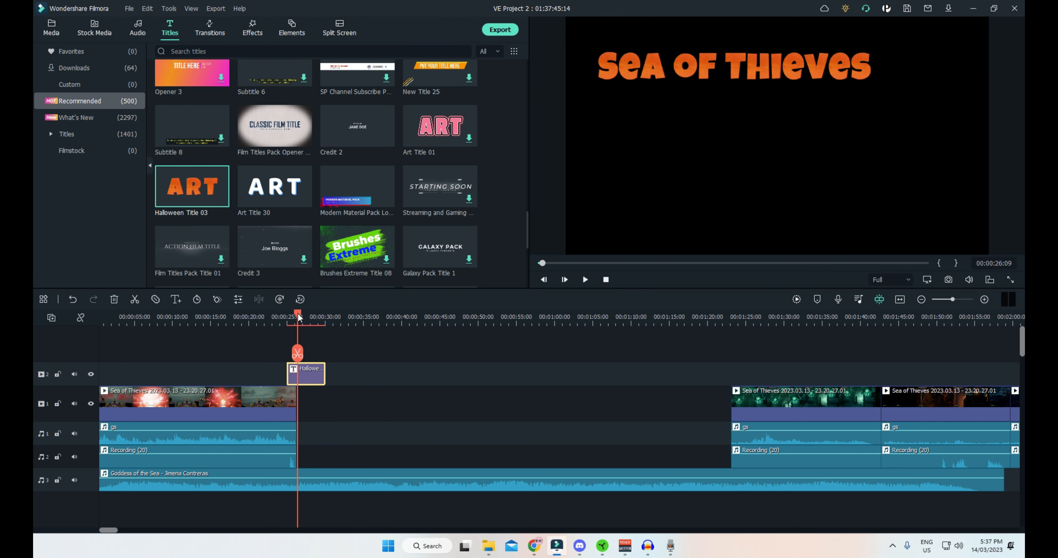
{"action": "mouse_move", "coordinate": [291, 200]}
{"action": "scroll", "coordinate": [291, 199], "scroll_direction": "down", "scroll_amount": 2}
{"action": "scroll", "coordinate": [291, 199], "scroll_direction": "down", "scroll_amount": 4}
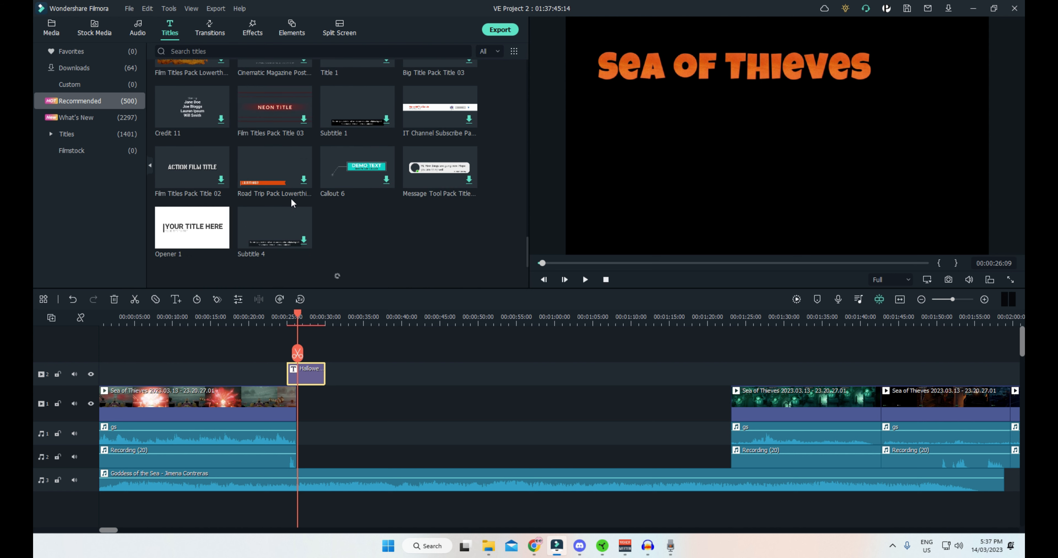
{"action": "scroll", "coordinate": [291, 198], "scroll_direction": "up", "scroll_amount": 6}
{"action": "scroll", "coordinate": [291, 199], "scroll_direction": "down", "scroll_amount": 6}
{"action": "scroll", "coordinate": [292, 199], "scroll_direction": "up", "scroll_amount": 2}
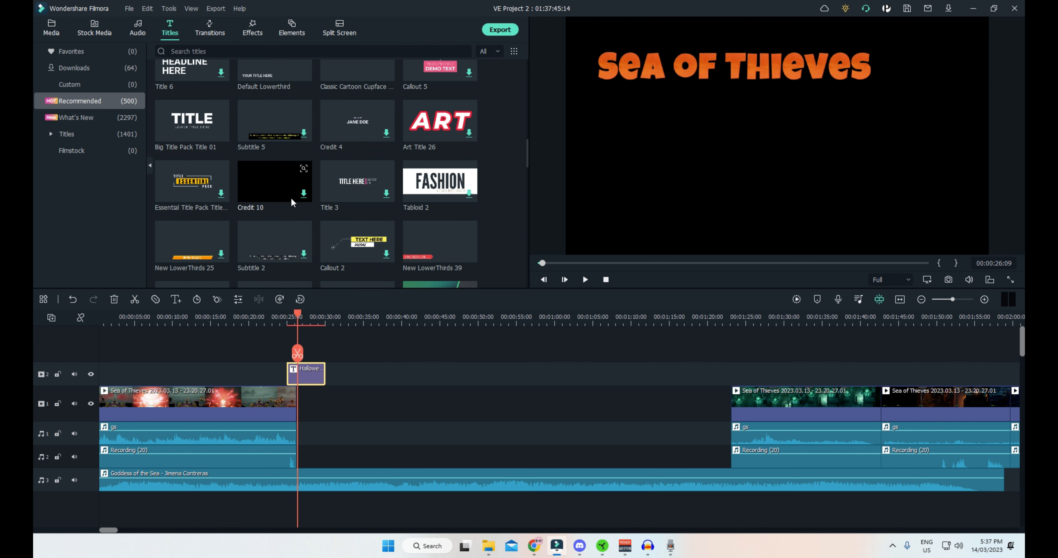
{"action": "left_click_drag", "start_coordinate": [437, 122], "coordinate": [310, 343]}
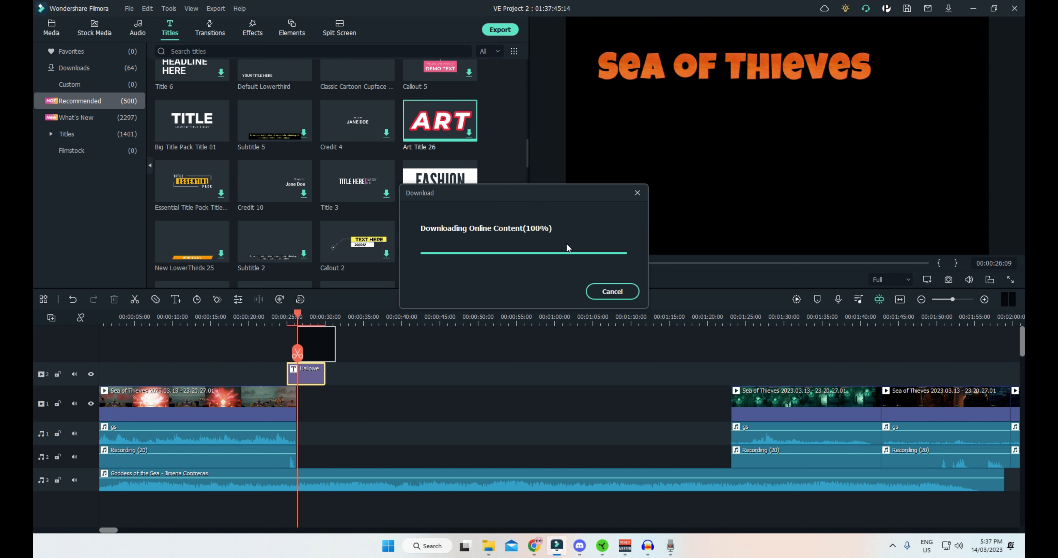
Replace the Art Title 26 placeholder text with "Chee-Chee".
{"action": "double_click", "coordinate": [771, 142]}
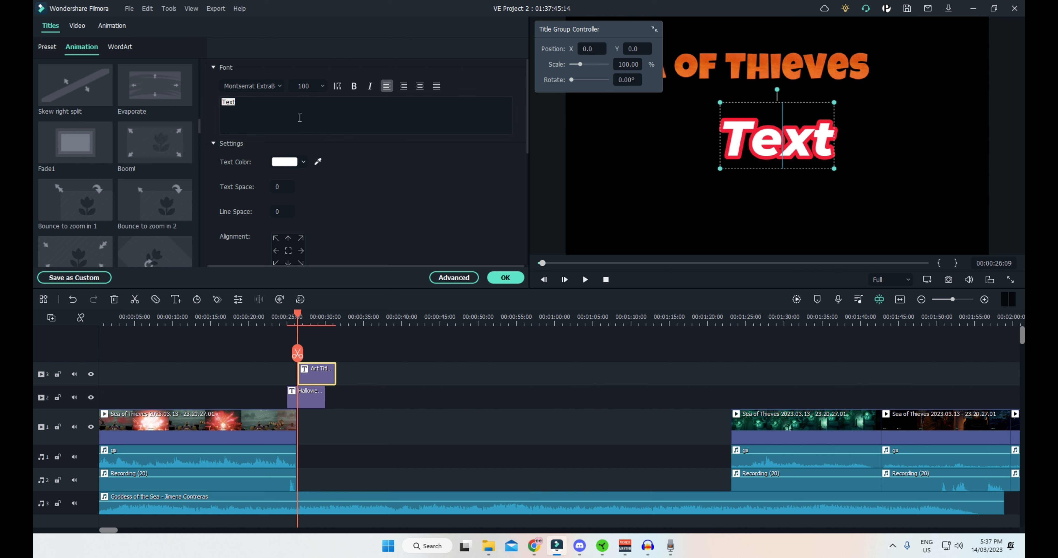
{"action": "type", "text": "Chee-"}
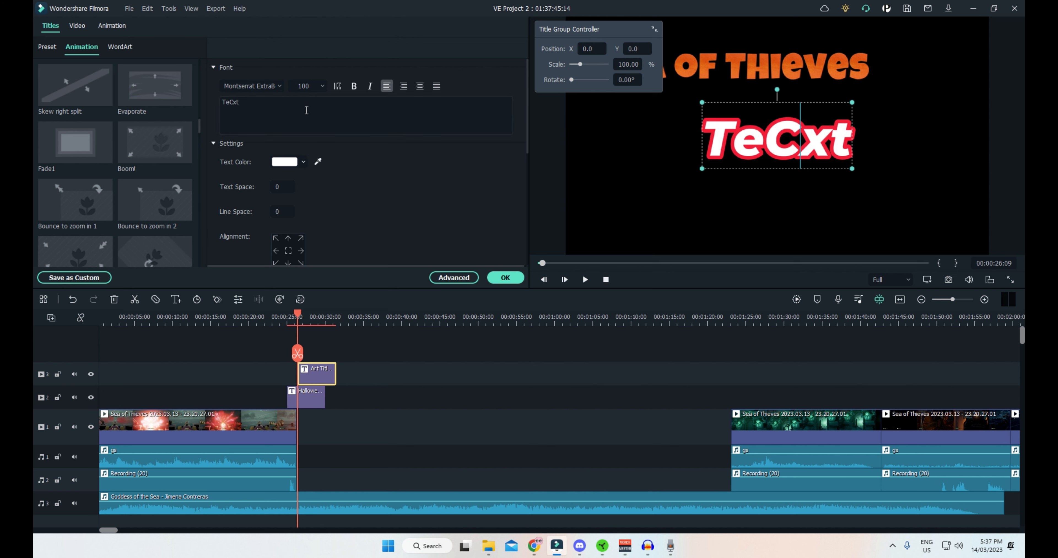
{"action": "type", "text": "Chee"}
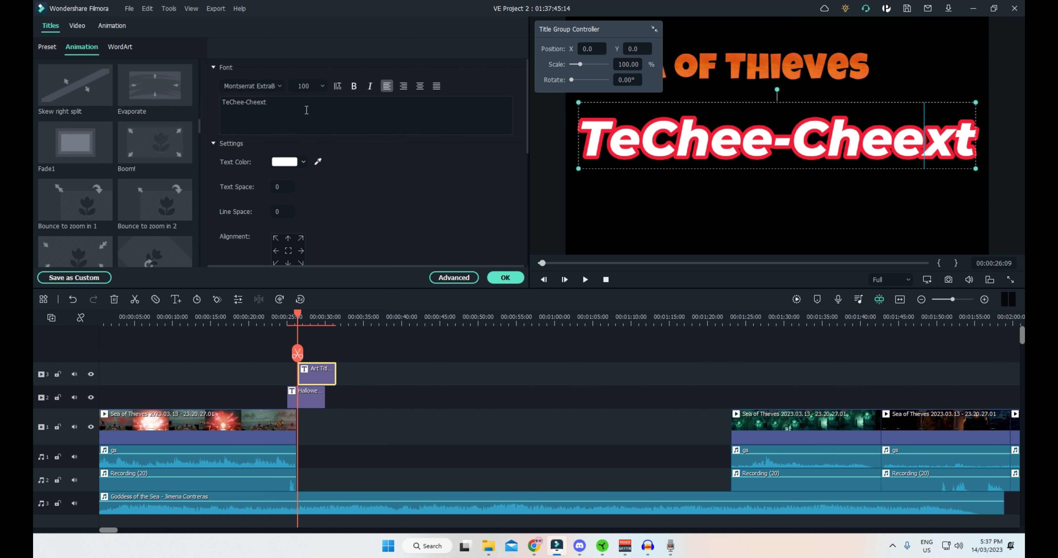
{"action": "left_click", "coordinate": [649, 134]}
{"action": "key", "text": "BackSpace"}
{"action": "key", "text": "BackSpace"}
{"action": "left_click", "coordinate": [895, 140]}
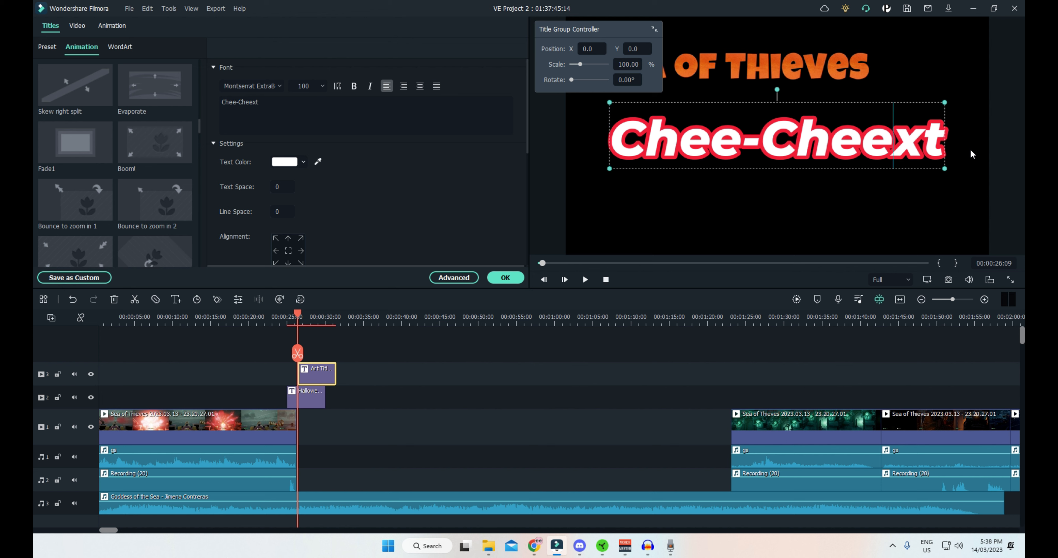
{"action": "key", "text": "Delete"}
{"action": "key", "text": "Delete"}
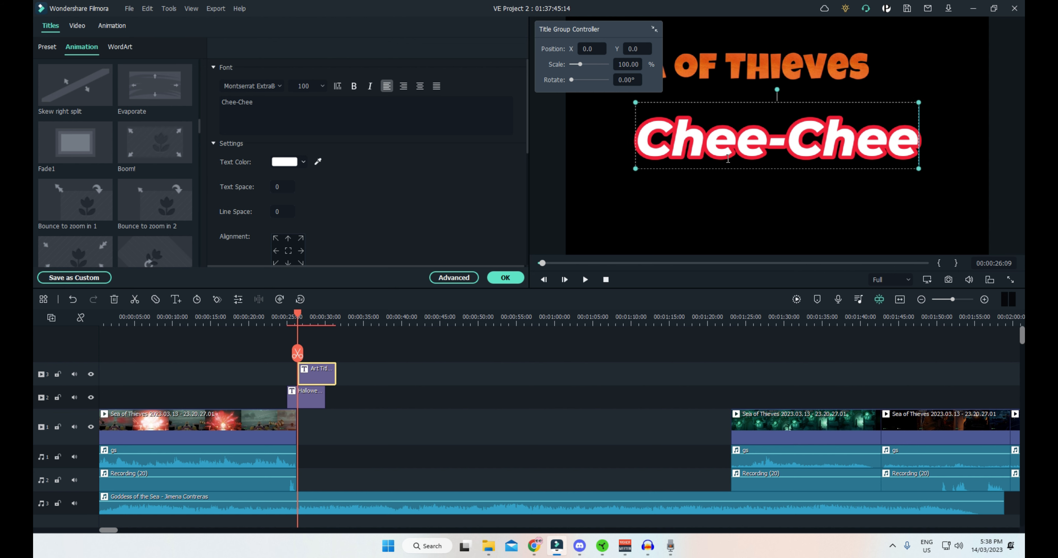
Enlarge the "Chee-Chee" title to font size 115, keeping it centred below the "Sea of Thieves" title.
{"action": "left_click", "coordinate": [751, 146]}
{"action": "left_click_drag", "start_coordinate": [920, 169], "coordinate": [982, 187]}
{"action": "left_click_drag", "start_coordinate": [865, 156], "coordinate": [833, 154]}
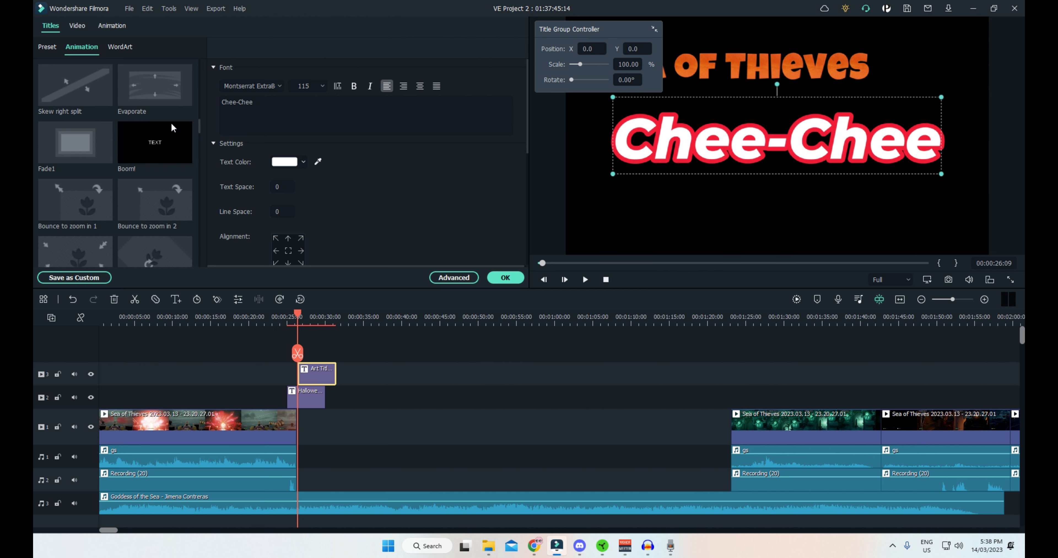
Try the Evaporate animation on the "Chee-Chee" title and play it back from 00:00:25:24.
{"action": "left_click", "coordinate": [152, 94]}
{"action": "left_click", "coordinate": [502, 279]}
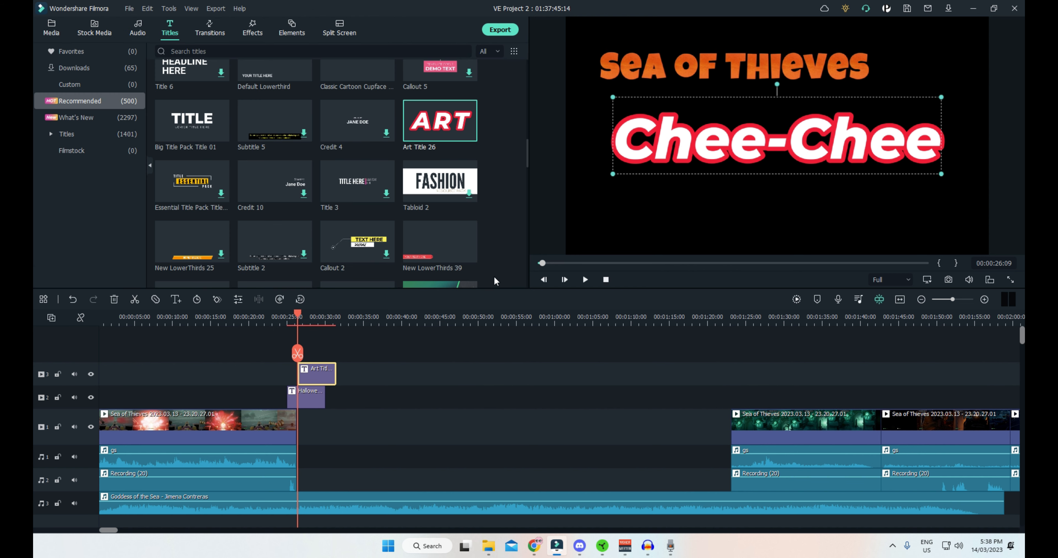
{"action": "left_click", "coordinate": [294, 315]}
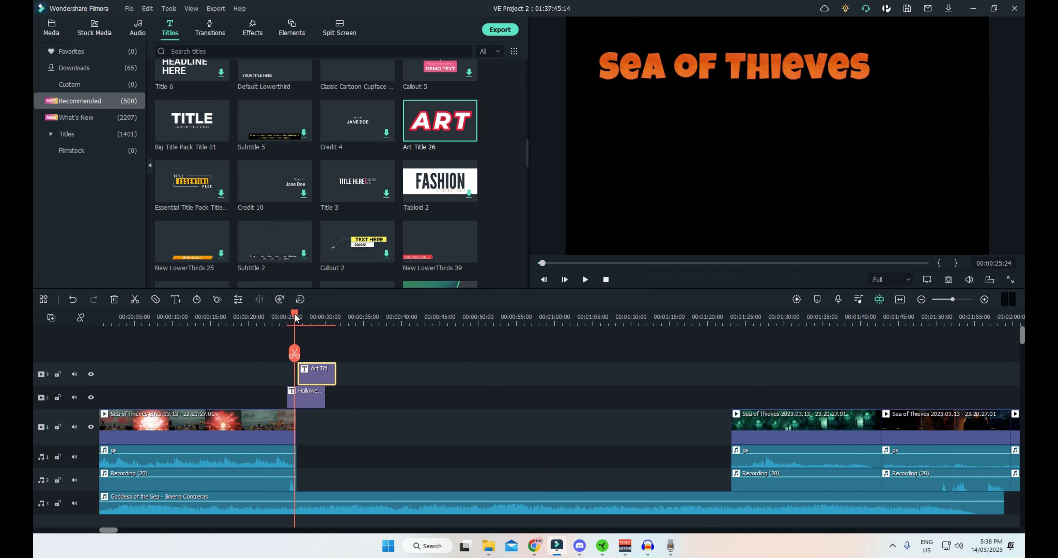
{"action": "key", "text": "space"}
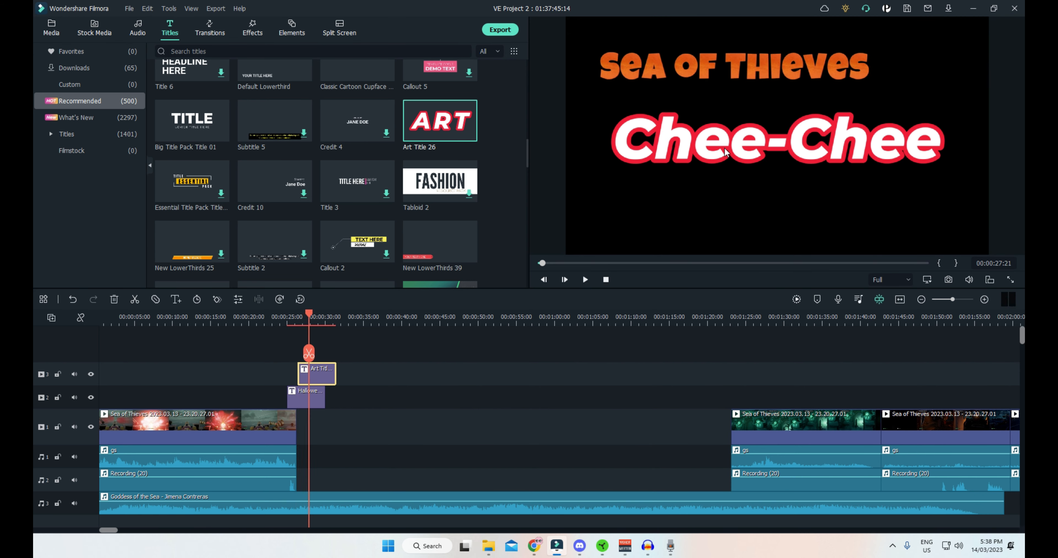
Reapply the Evaporate animation to the "Chee-Chee" title and play both titles from 00:00:23:16.
{"action": "double_click", "coordinate": [703, 148]}
{"action": "left_click", "coordinate": [155, 89]}
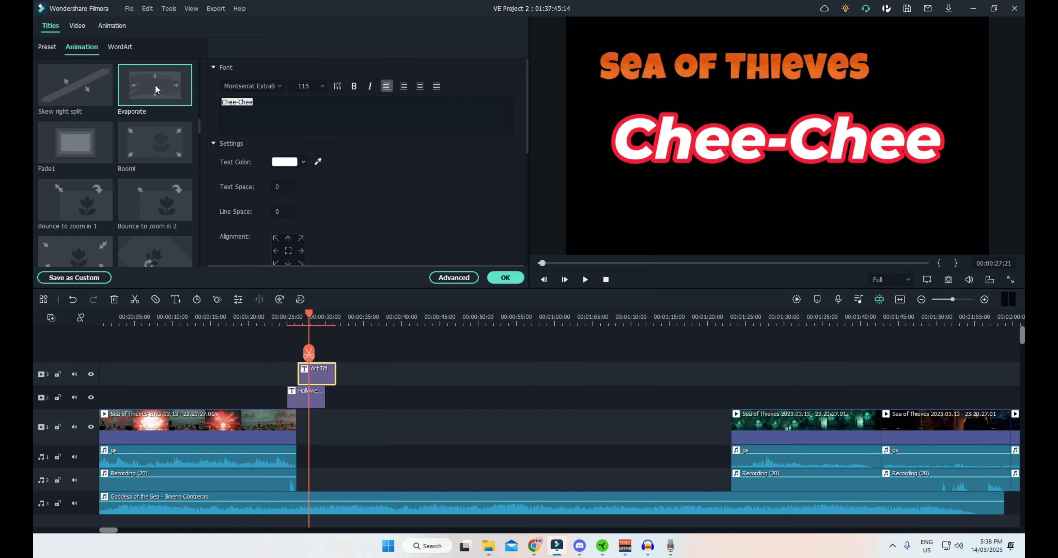
{"action": "left_click_drag", "start_coordinate": [308, 318], "coordinate": [278, 320]}
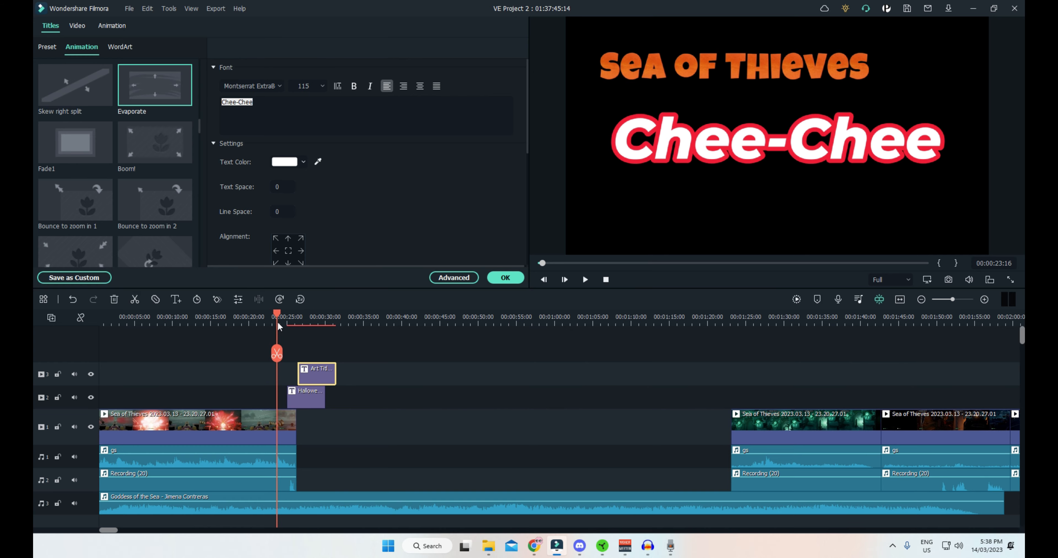
{"action": "key", "text": "space"}
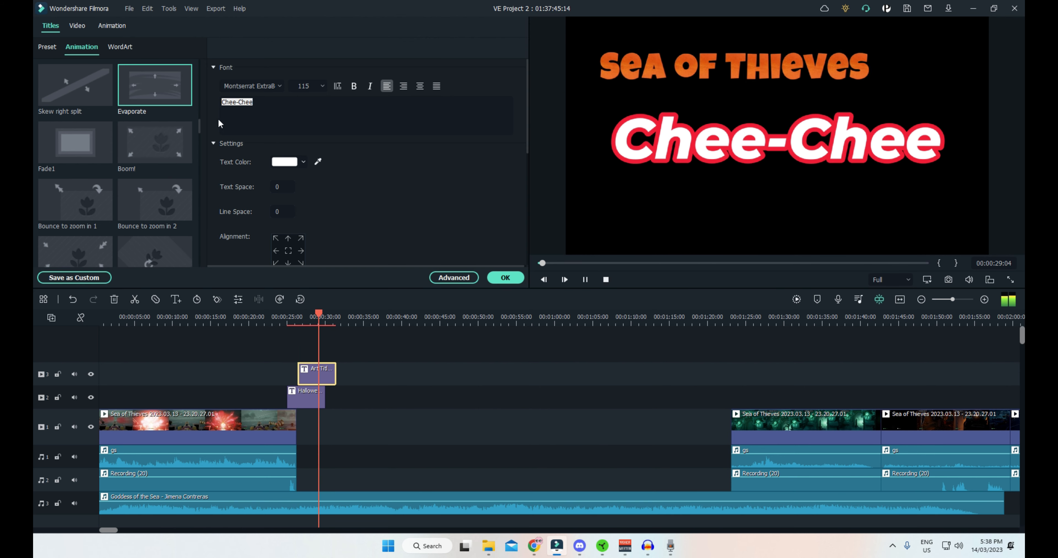
{"action": "key", "text": "space"}
{"action": "left_click", "coordinate": [774, 148]}
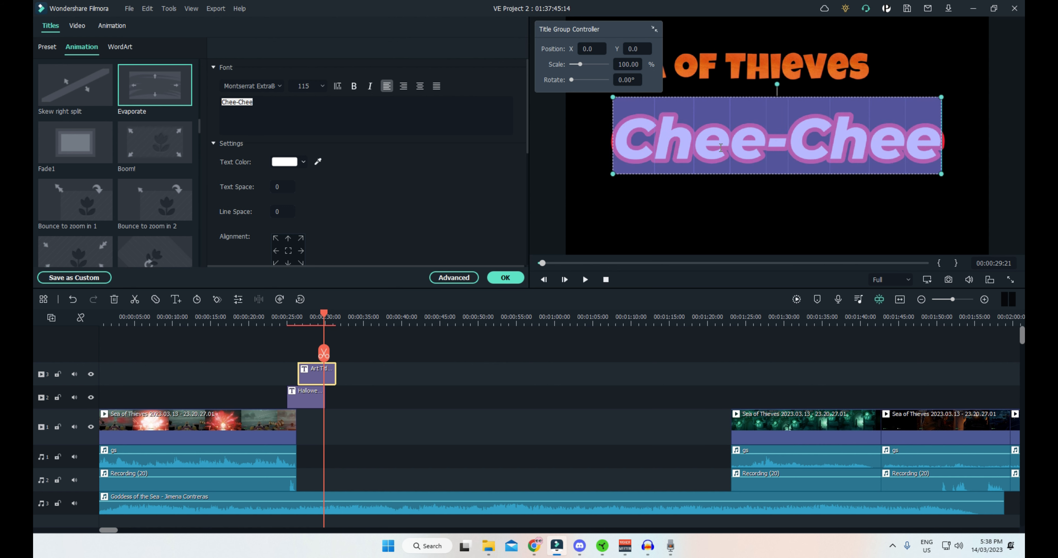
{"action": "key", "text": "BackSpace"}
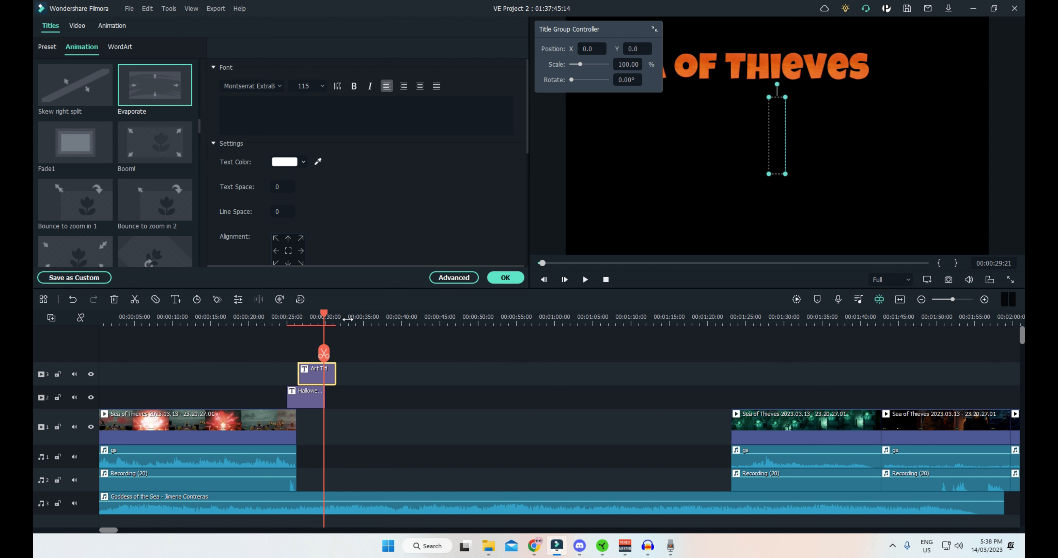
{"action": "key", "text": "ctrl+z"}
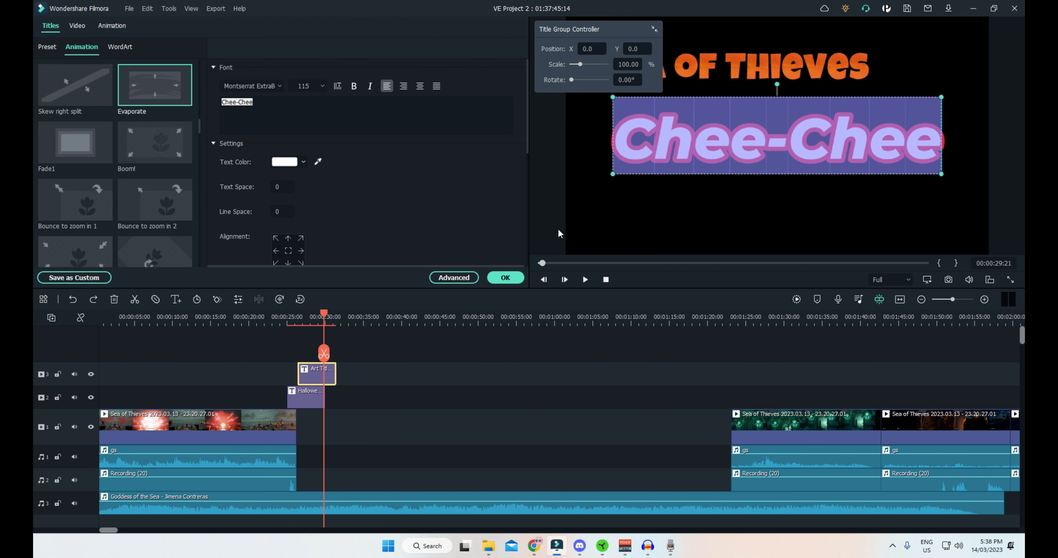
Close the "Chee-Chee" title's settings and play both titles back from 00:00:27:13.
{"action": "left_click", "coordinate": [506, 277]}
{"action": "left_click", "coordinate": [307, 315]}
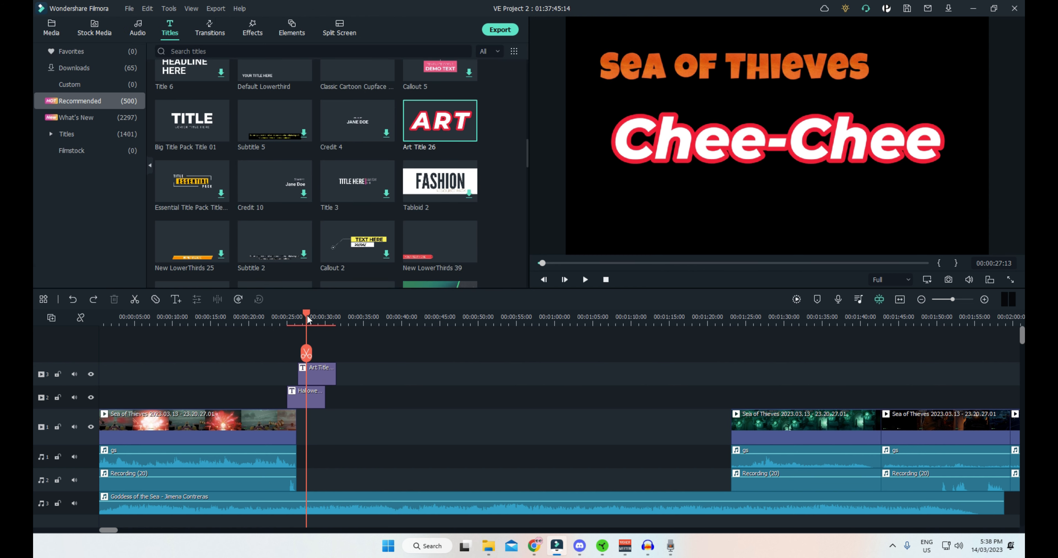
{"action": "key", "text": "space"}
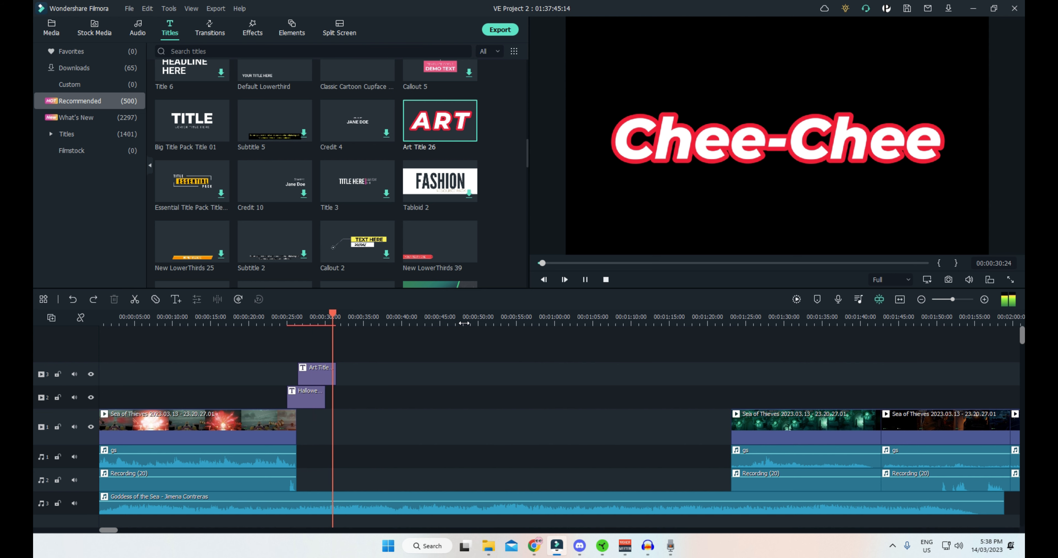
Apply the Cinema style animation to the "Chee-Chee" title in advanced text editing and preview it.
{"action": "double_click", "coordinate": [322, 371]}
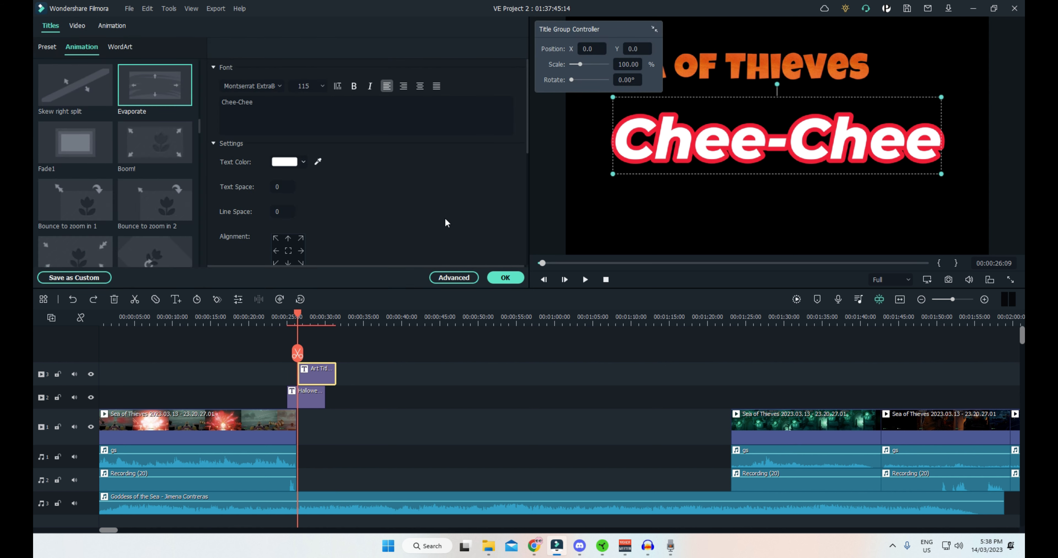
{"action": "left_click", "coordinate": [456, 278]}
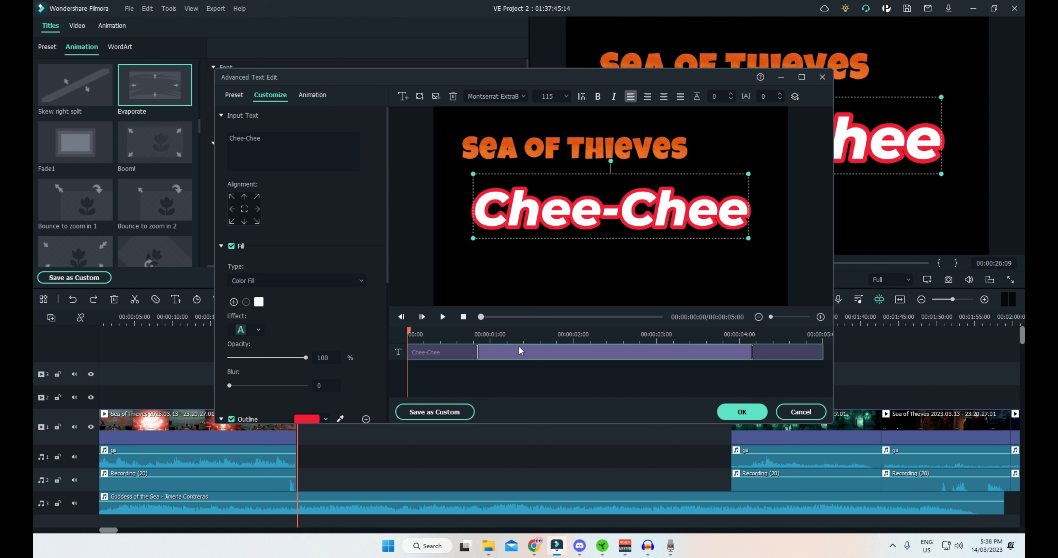
{"action": "left_click", "coordinate": [316, 94]}
{"action": "left_click", "coordinate": [325, 195]}
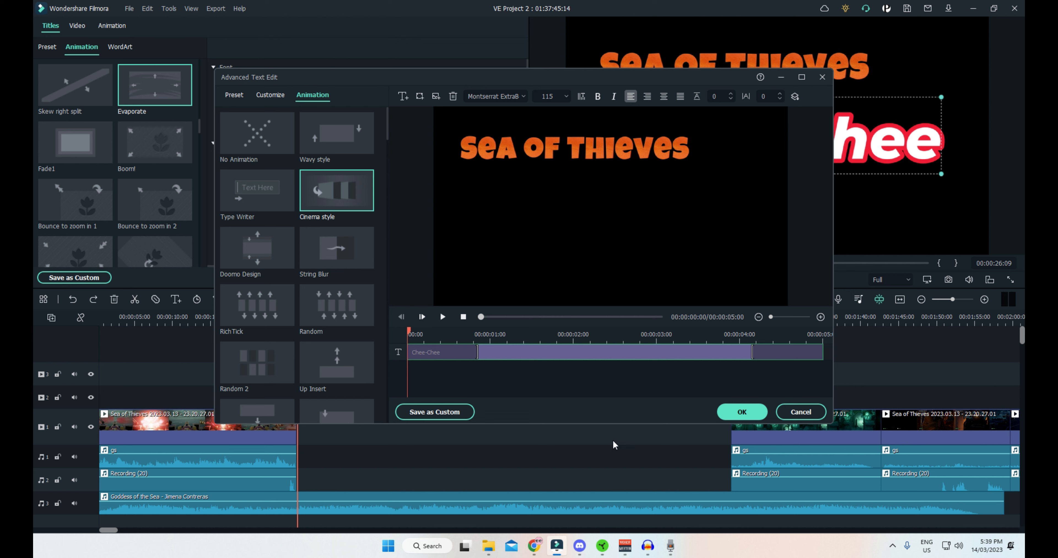
{"action": "left_click", "coordinate": [443, 317]}
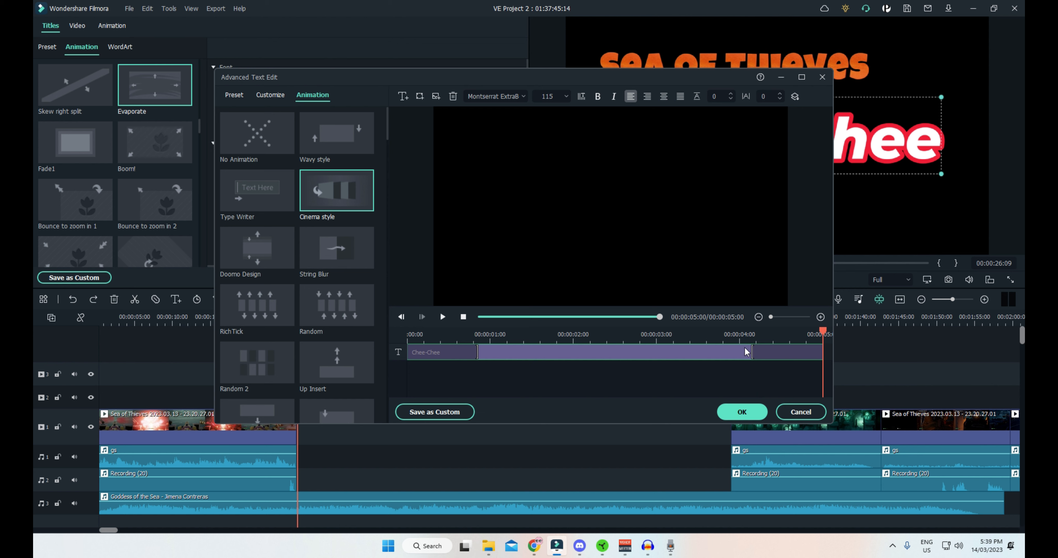
Adjust the start of the "Chee-Chee" title's closing animation to about the 4-second mark and save the title edits.
{"action": "left_click_drag", "start_coordinate": [751, 350], "coordinate": [793, 352]}
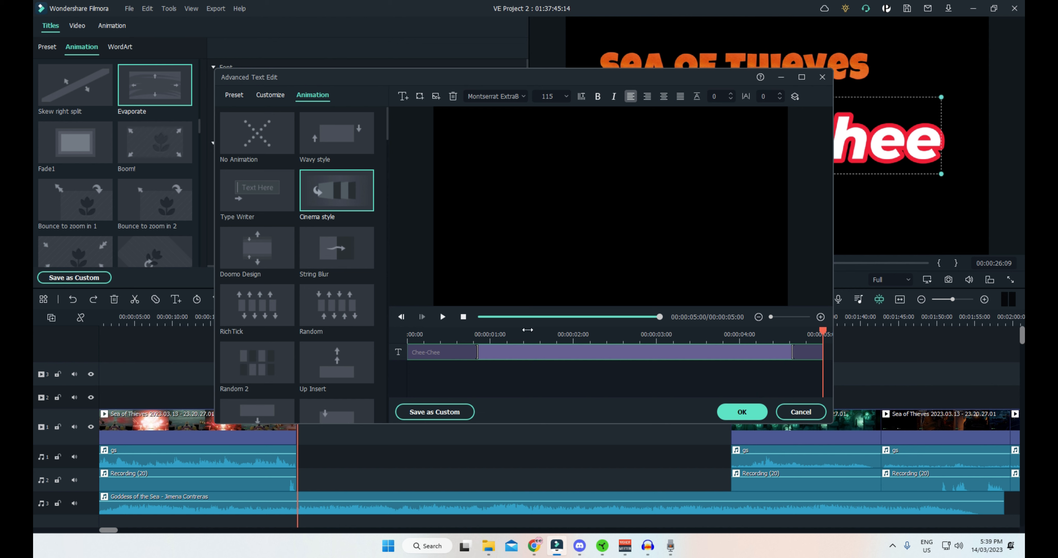
{"action": "left_click", "coordinate": [677, 332]}
{"action": "left_click_drag", "start_coordinate": [791, 352], "coordinate": [743, 352]}
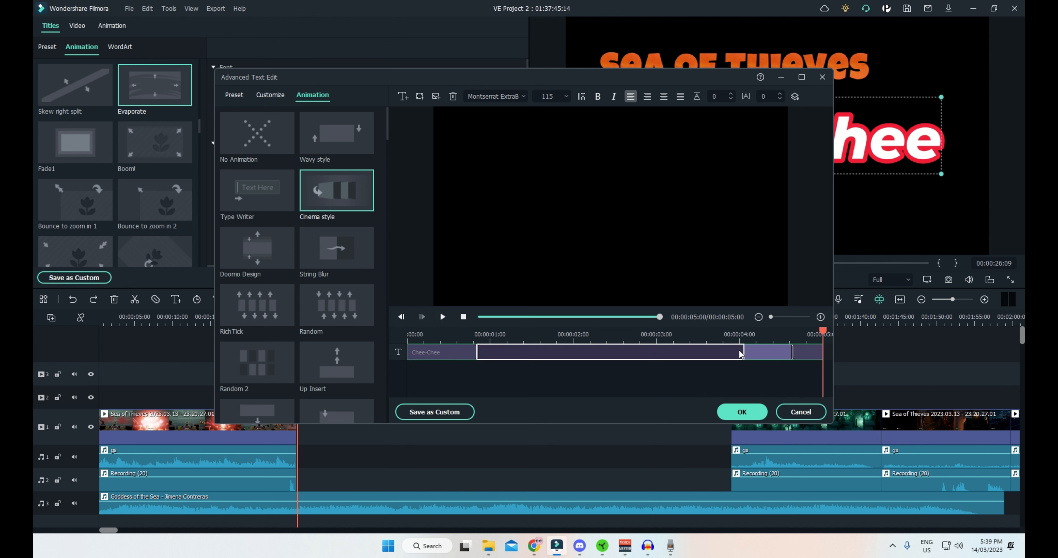
{"action": "left_click", "coordinate": [742, 412]}
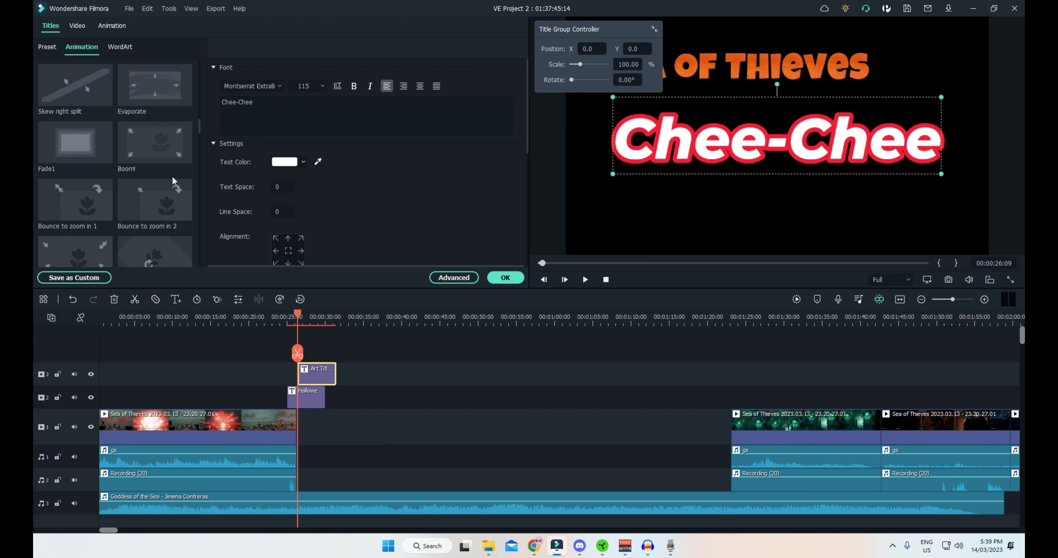
{"action": "left_click", "coordinate": [502, 279]}
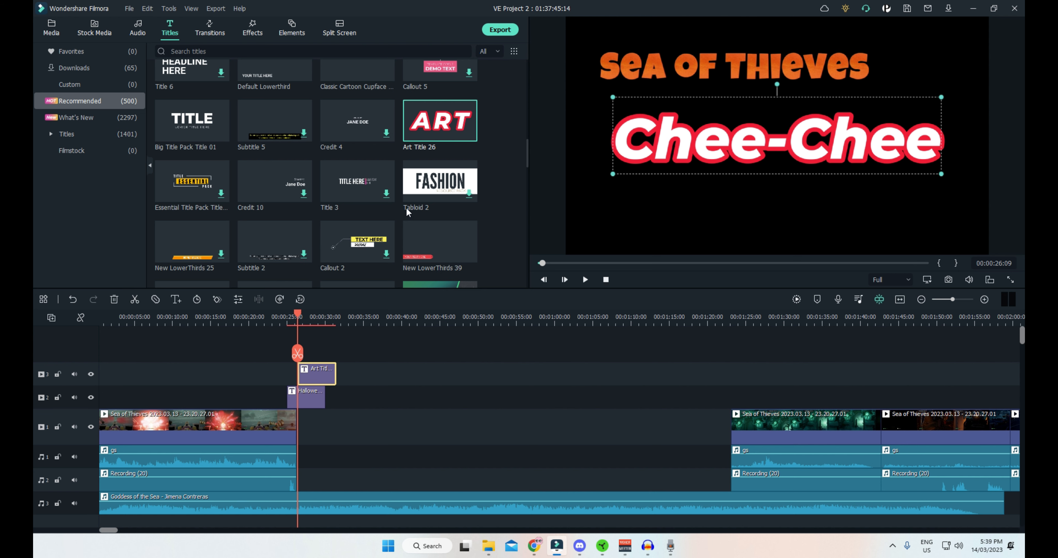
Add the Road Trip Pack Lowerthird 2 title on track 2 directly after the "Sea of Thieves" title.
{"action": "scroll", "coordinate": [432, 225], "scroll_direction": "up", "scroll_amount": 2}
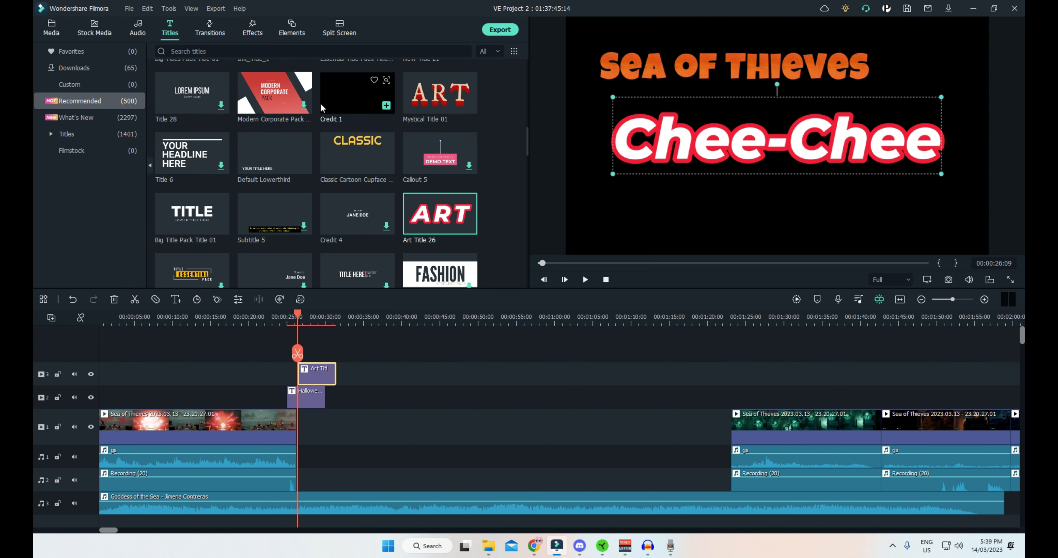
{"action": "scroll", "coordinate": [322, 110], "scroll_direction": "up", "scroll_amount": 2}
{"action": "scroll", "coordinate": [324, 115], "scroll_direction": "down", "scroll_amount": 5}
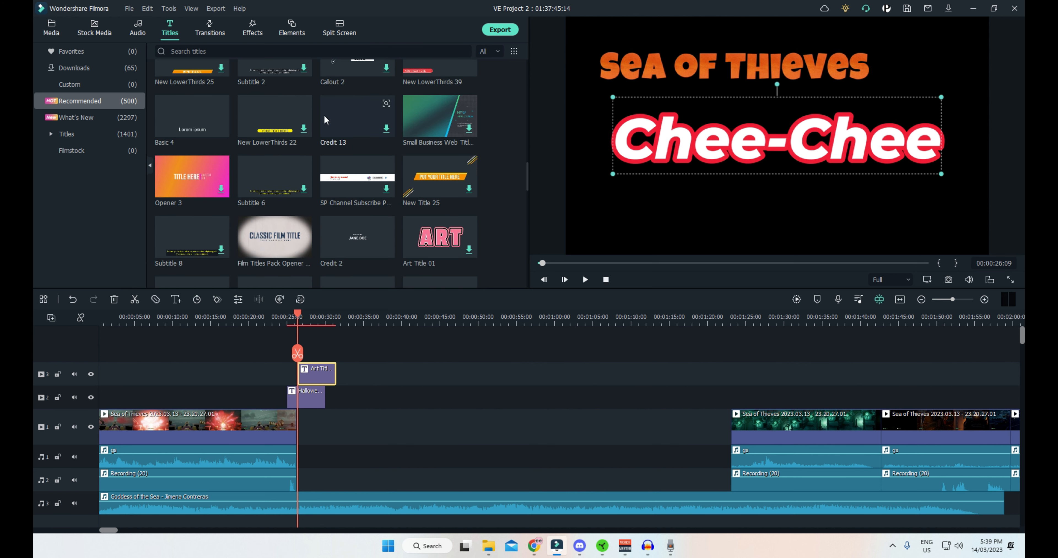
{"action": "scroll", "coordinate": [258, 262], "scroll_direction": "down", "scroll_amount": 10}
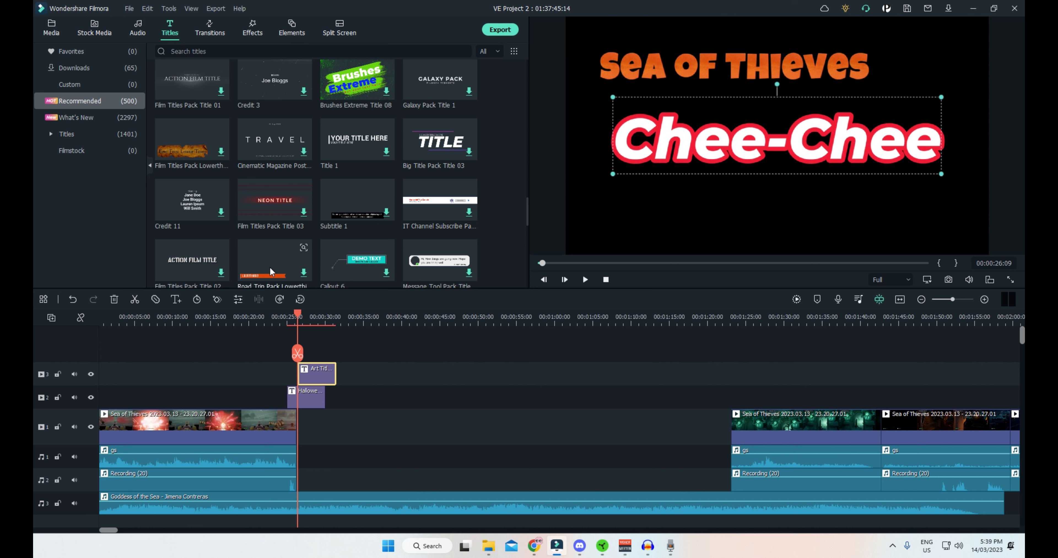
{"action": "left_click_drag", "start_coordinate": [270, 272], "coordinate": [330, 402]}
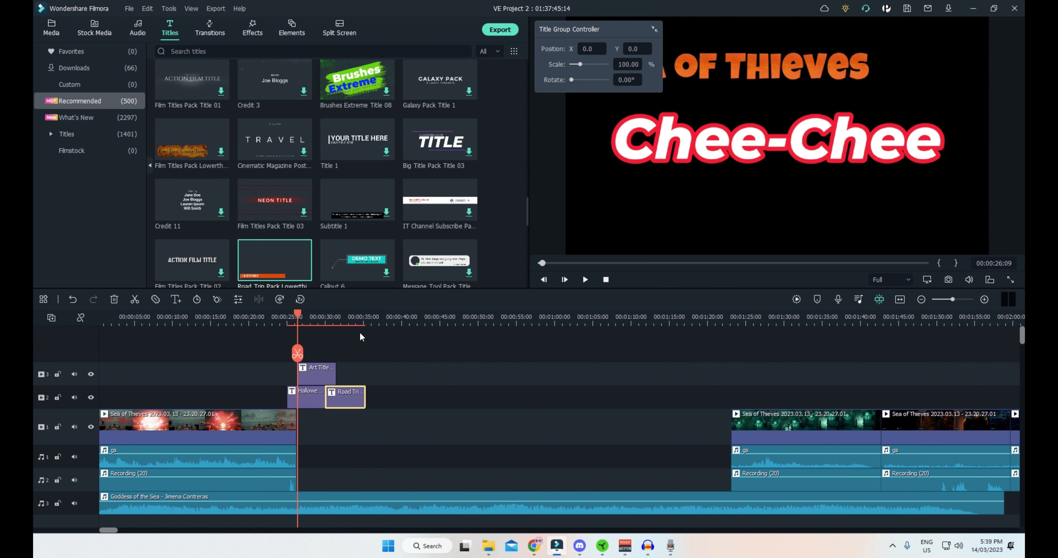
Play the new lower third back from 00:00:30:07.
{"action": "left_click", "coordinate": [331, 320]}
{"action": "left_click", "coordinate": [327, 313]}
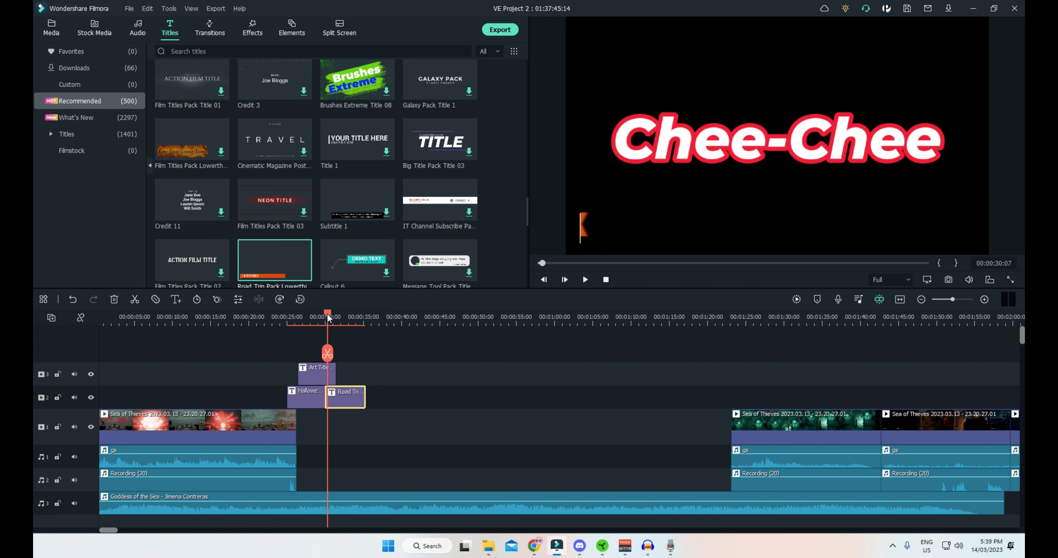
{"action": "key", "text": "space"}
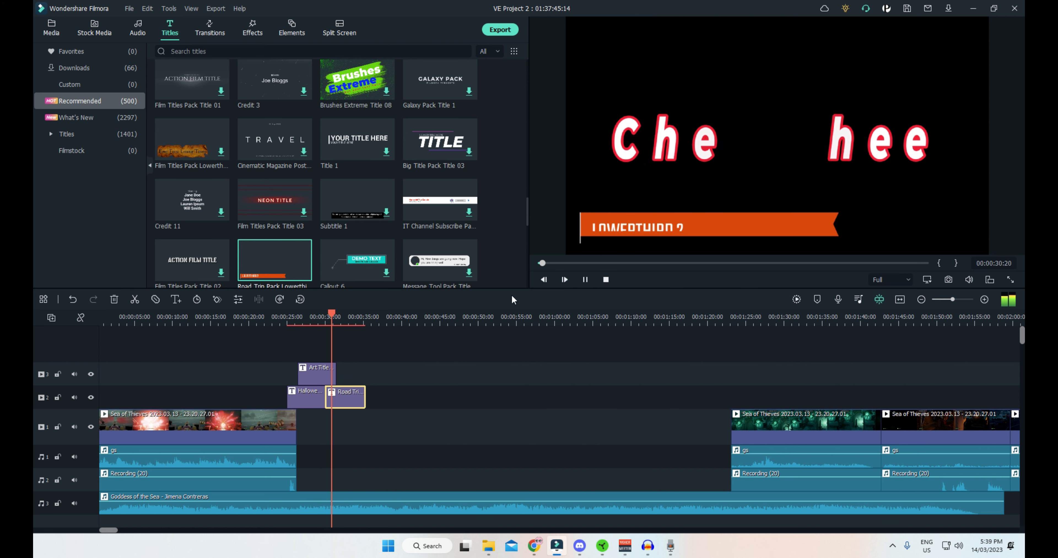
{"action": "key", "text": "space"}
Replace the lower third's placeholder text with "Subscribe".
{"action": "left_click", "coordinate": [653, 222]}
{"action": "double_click", "coordinate": [653, 222]}
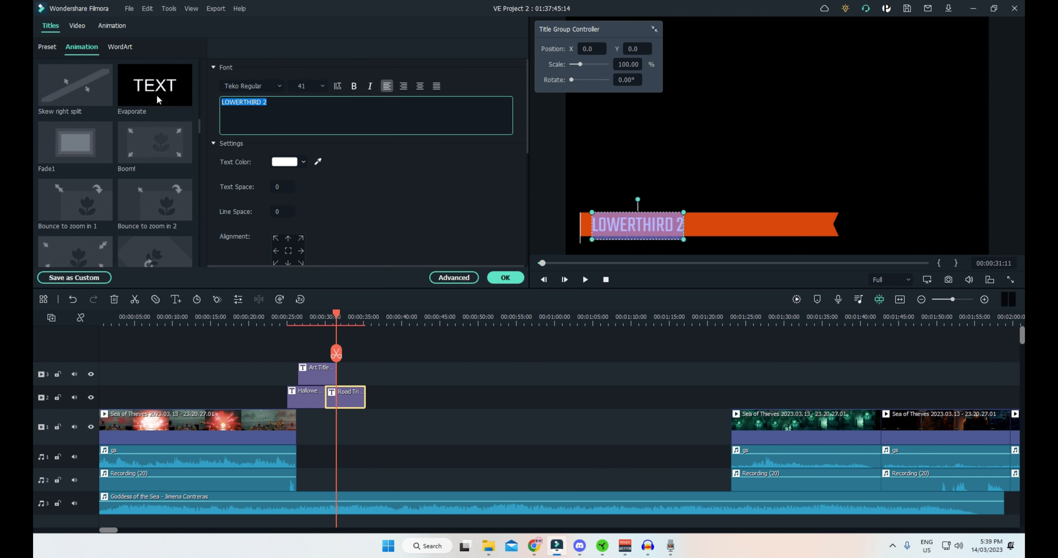
{"action": "type", "text": "Subs"}
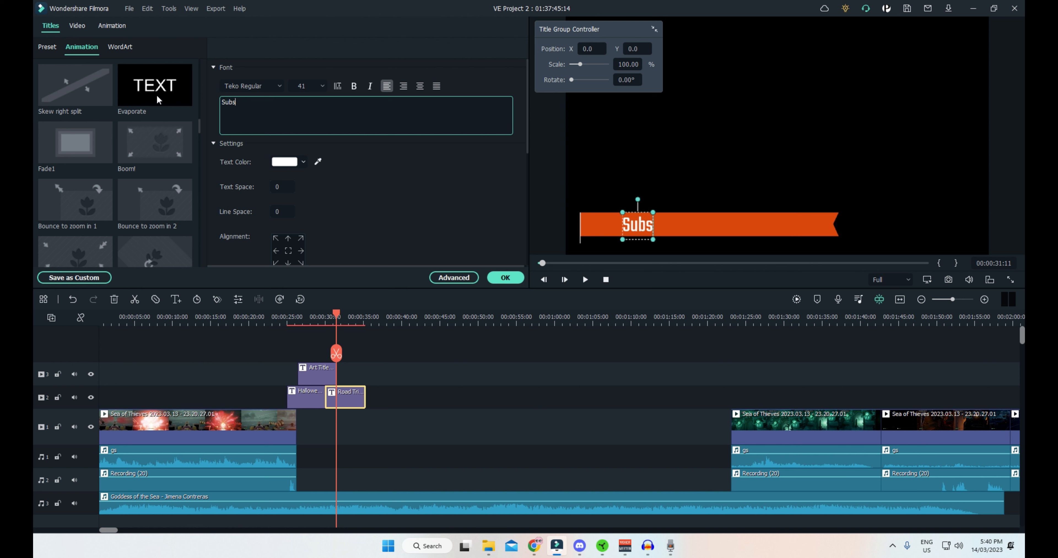
{"action": "type", "text": "cribe"}
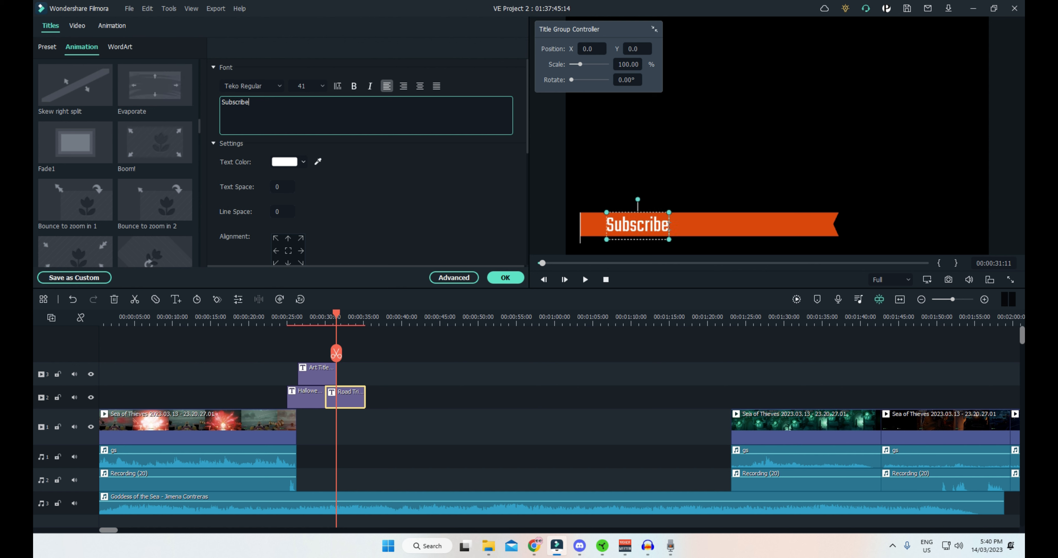
Enlarge the "Subscribe" text to font size 53 near the middle of its orange banner and play the lower third back.
{"action": "left_click_drag", "start_coordinate": [668, 212], "coordinate": [692, 229]}
{"action": "mouse_move", "coordinate": [704, 228]}
{"action": "left_mouse_down"}
{"action": "mouse_move", "coordinate": [736, 209]}
{"action": "mouse_move", "coordinate": [707, 223]}
{"action": "left_mouse_up"}
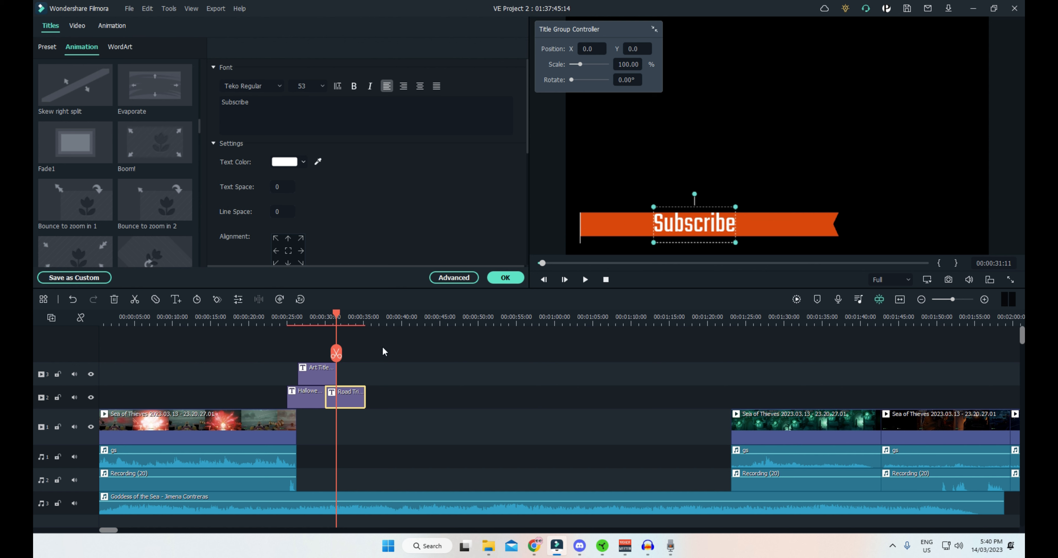
{"action": "key", "text": "space"}
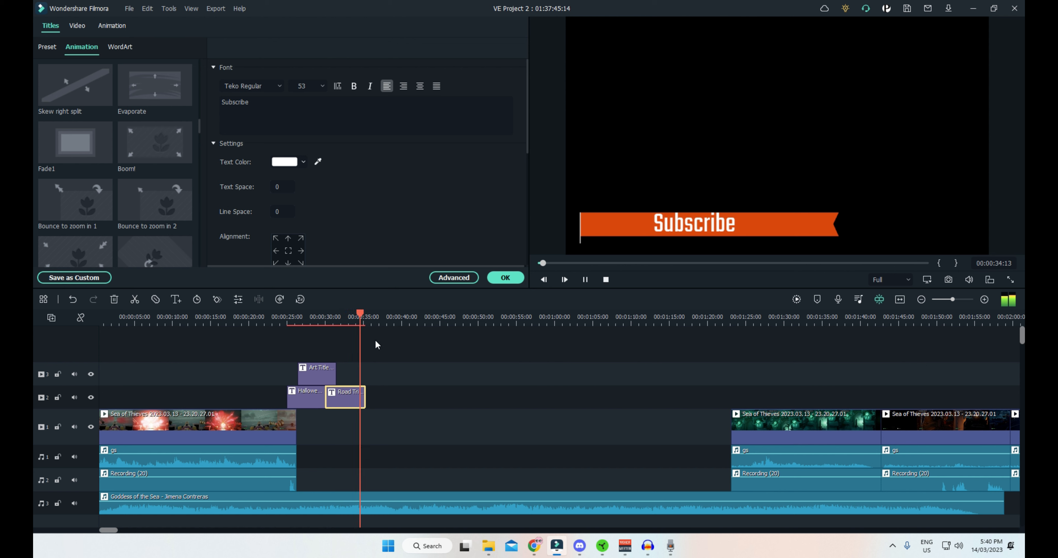
{"action": "left_click", "coordinate": [330, 321]}
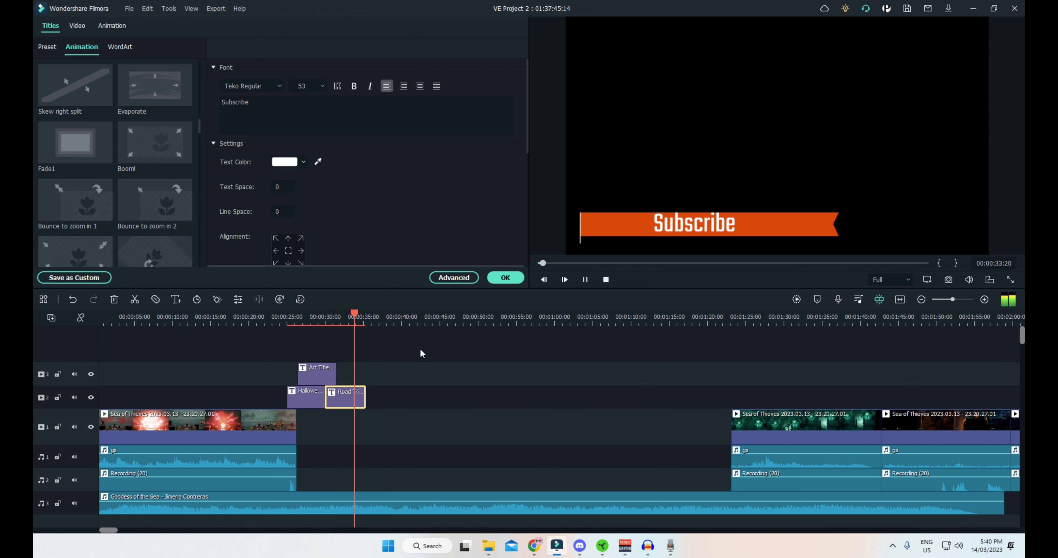
{"action": "key", "text": "space"}
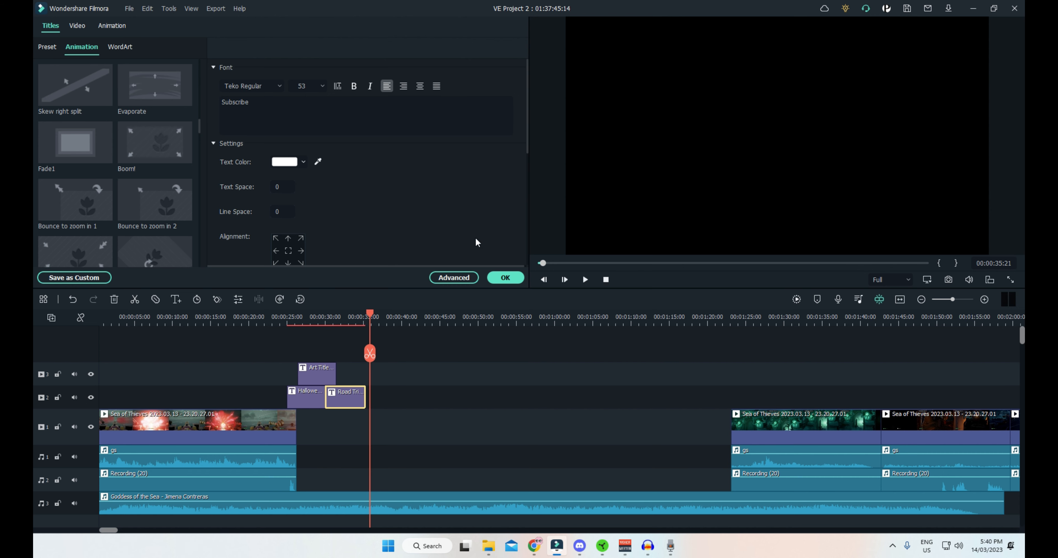
{"action": "left_click", "coordinate": [505, 278]}
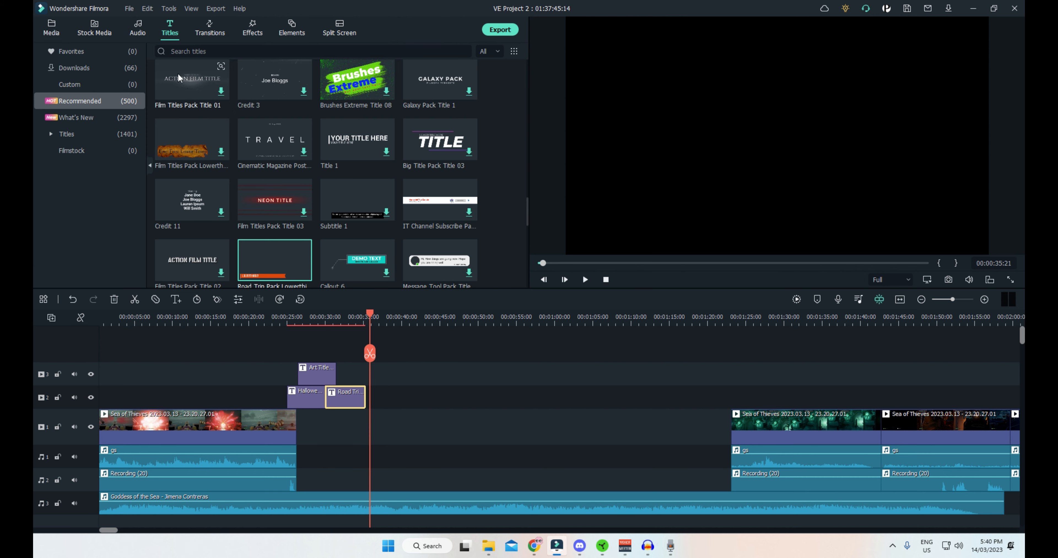
Add a Fade transition to the end of the "Subscribe" lower third and play it back.
{"action": "left_click", "coordinate": [218, 33]}
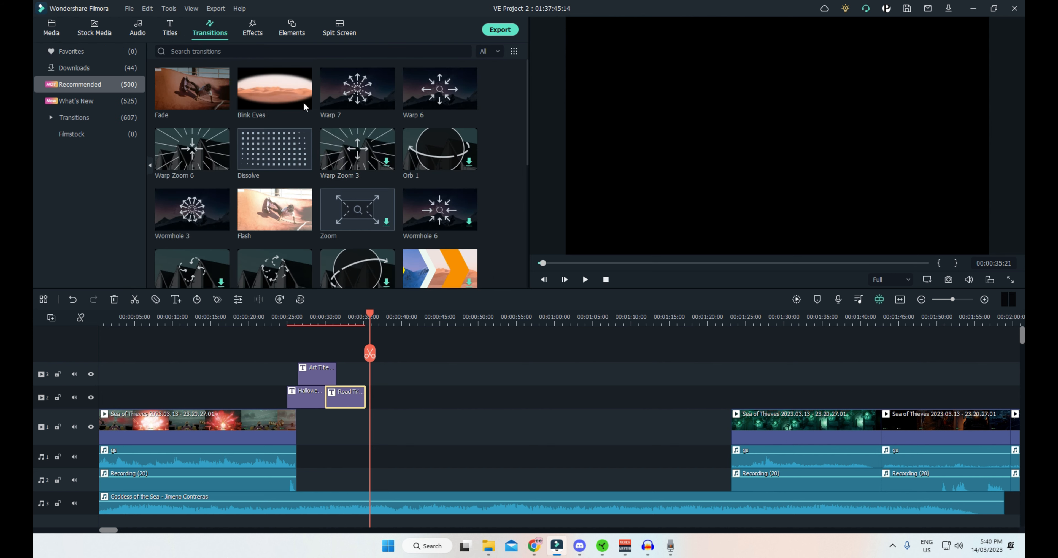
{"action": "left_click_drag", "start_coordinate": [190, 89], "coordinate": [363, 401]}
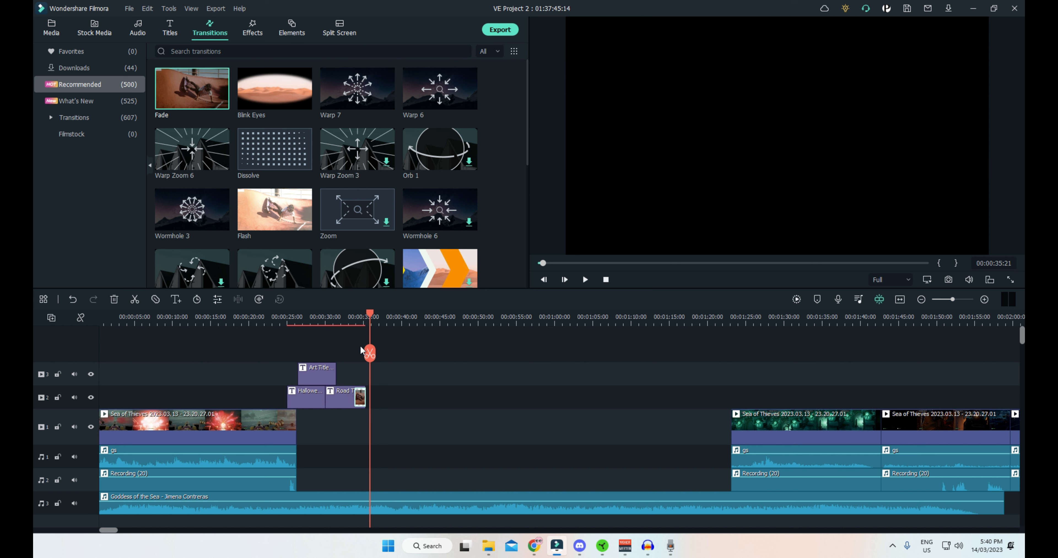
{"action": "left_click", "coordinate": [356, 319]}
{"action": "key", "text": "space"}
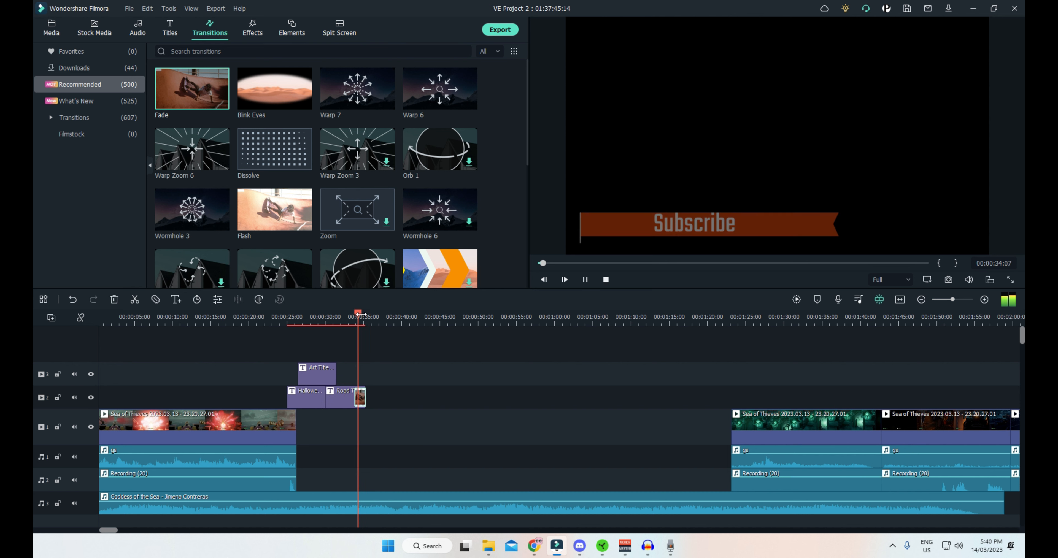
{"action": "key", "text": "space"}
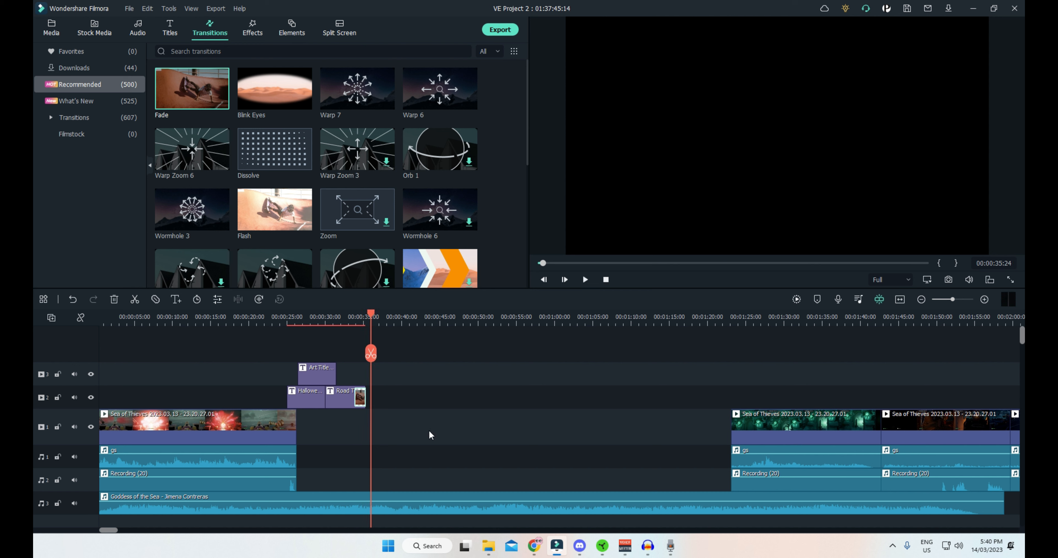
Play the start of the title sequence from 00:00:24:22.
{"action": "left_click", "coordinate": [286, 317]}
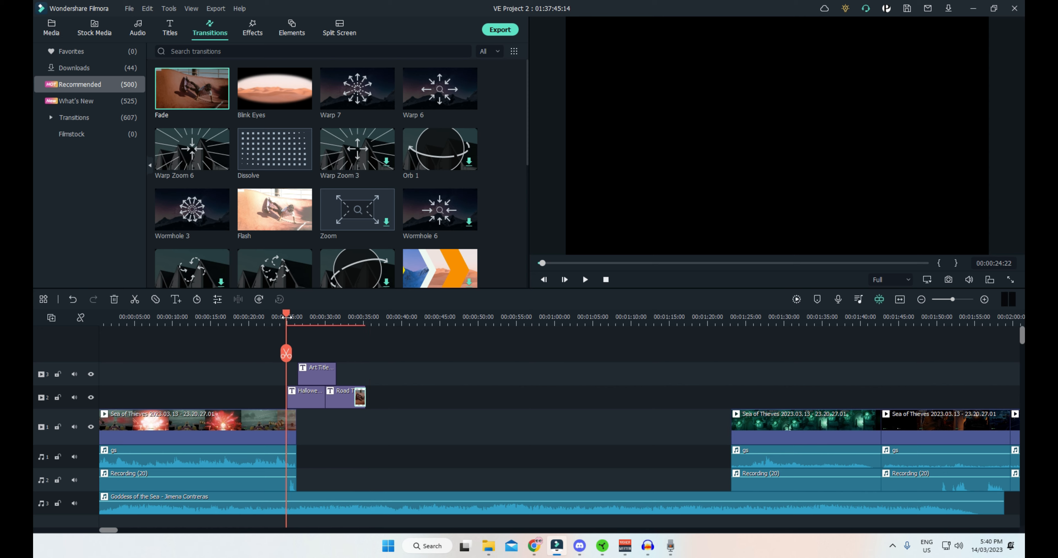
{"action": "key", "text": "space"}
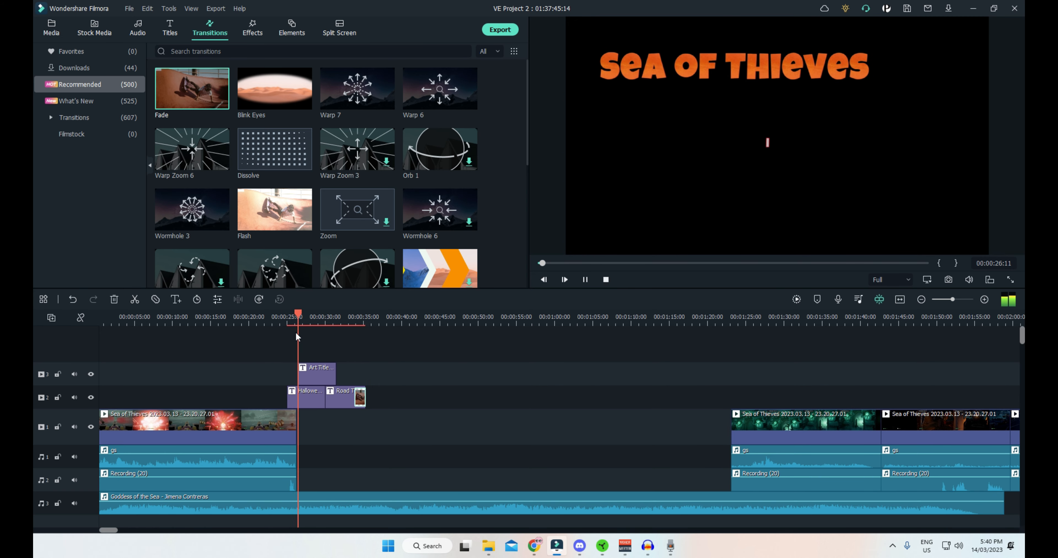
{"action": "key", "text": "space"}
Add a Fade transition to the end of the opening gameplay clip on track 1 and play the passage into the titles.
{"action": "left_click_drag", "start_coordinate": [287, 425], "coordinate": [286, 431]}
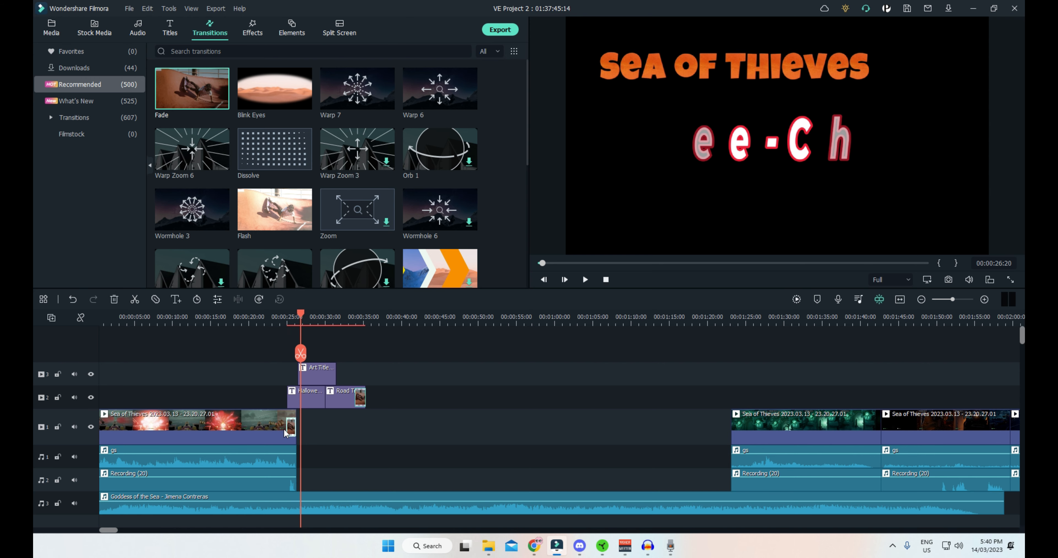
{"action": "left_click", "coordinate": [284, 317]}
{"action": "key", "text": "space"}
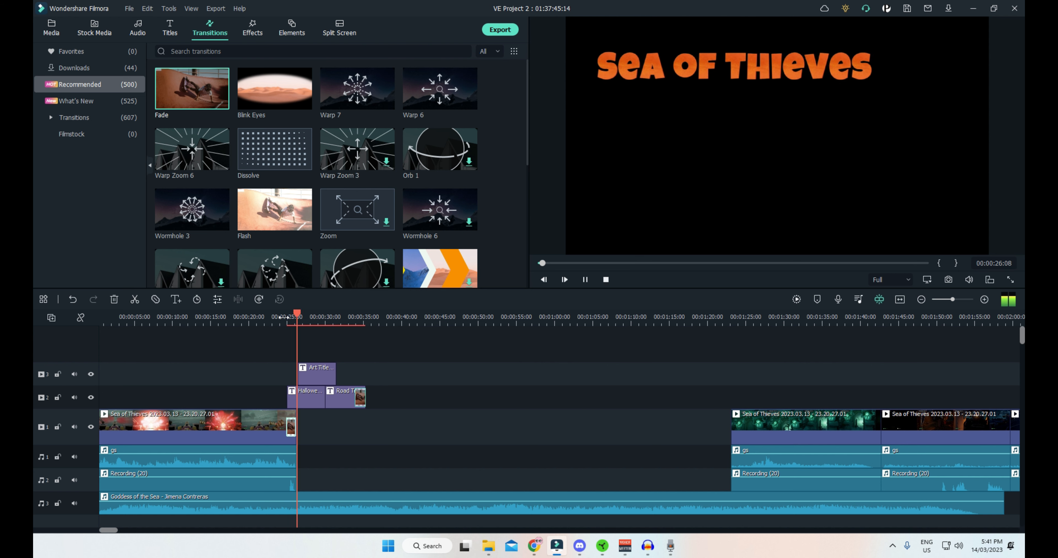
{"action": "key", "text": "space"}
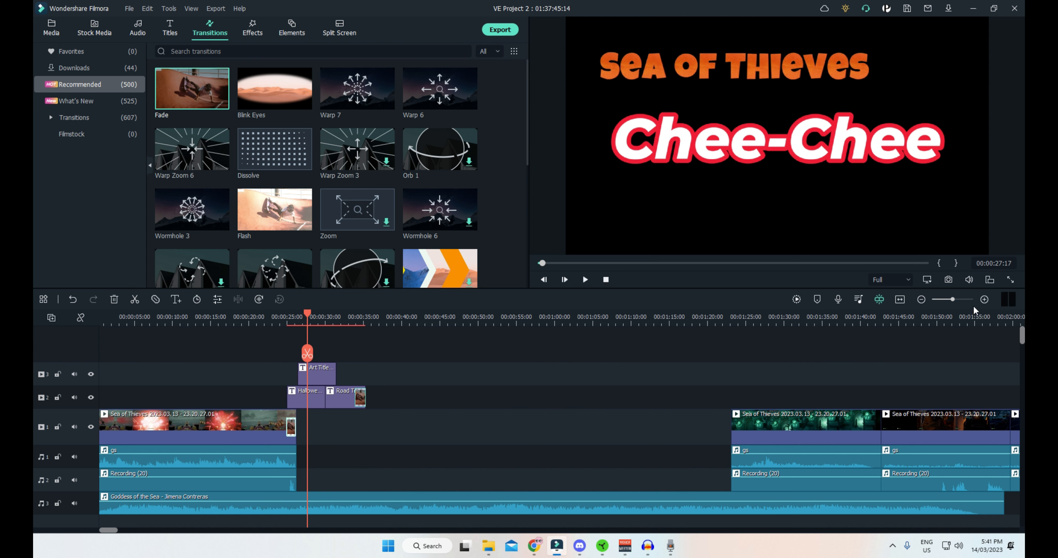
Shorten the opening clip's Fade transition to about one second from its start side and set the playhead to 00:00:24:19.
{"action": "left_click", "coordinate": [984, 301]}
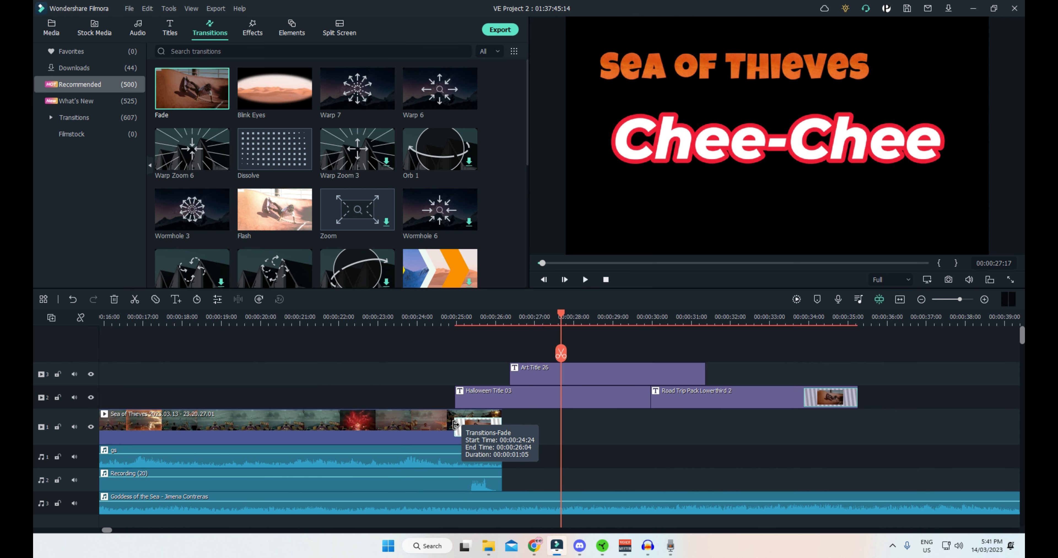
{"action": "left_click_drag", "start_coordinate": [454, 429], "coordinate": [467, 429]}
{"action": "left_click", "coordinate": [449, 340]}
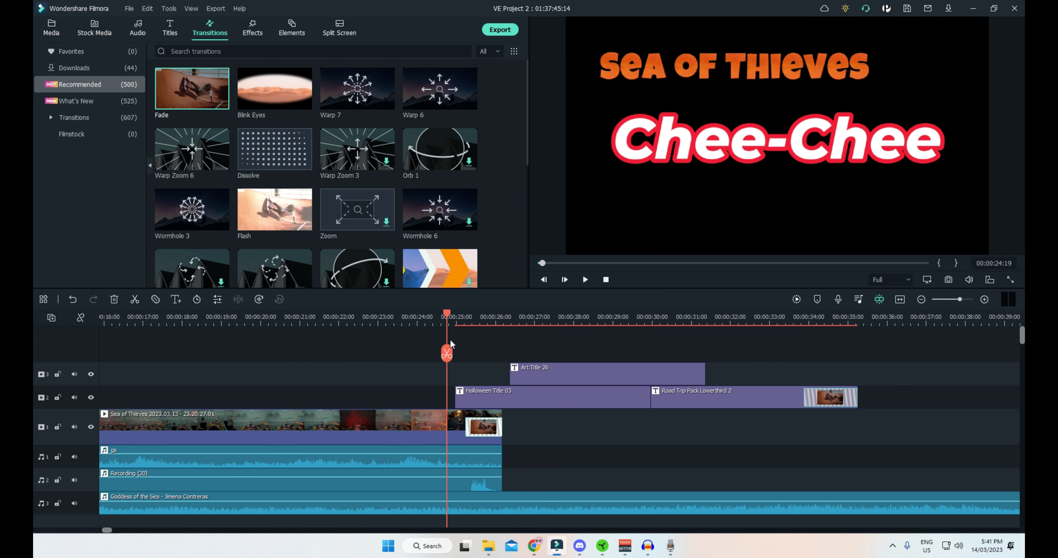
Play the shortened Fade from the opening clip into the titles, starting at 00:00:24:19.
{"action": "key", "text": "space"}
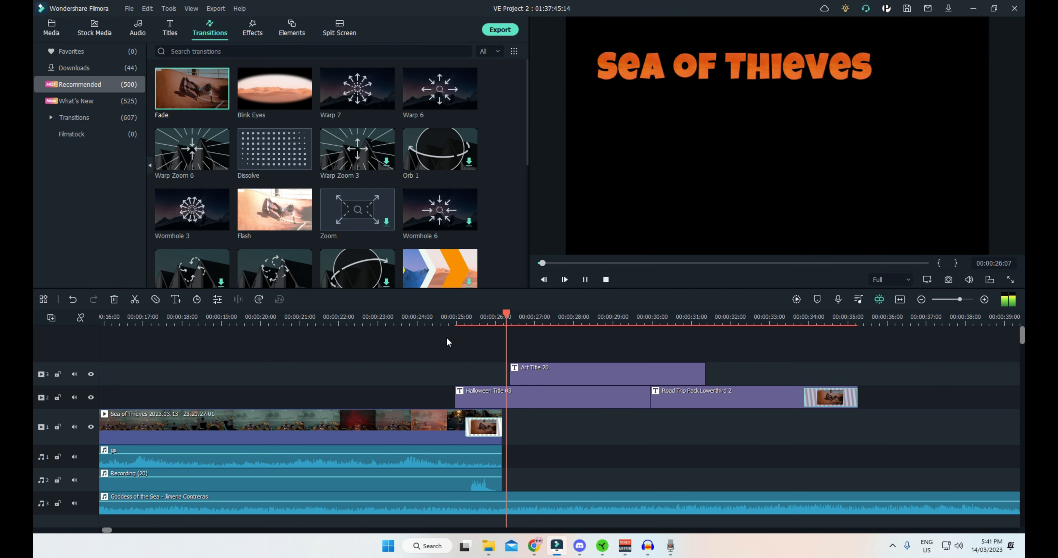
{"action": "key", "text": "space"}
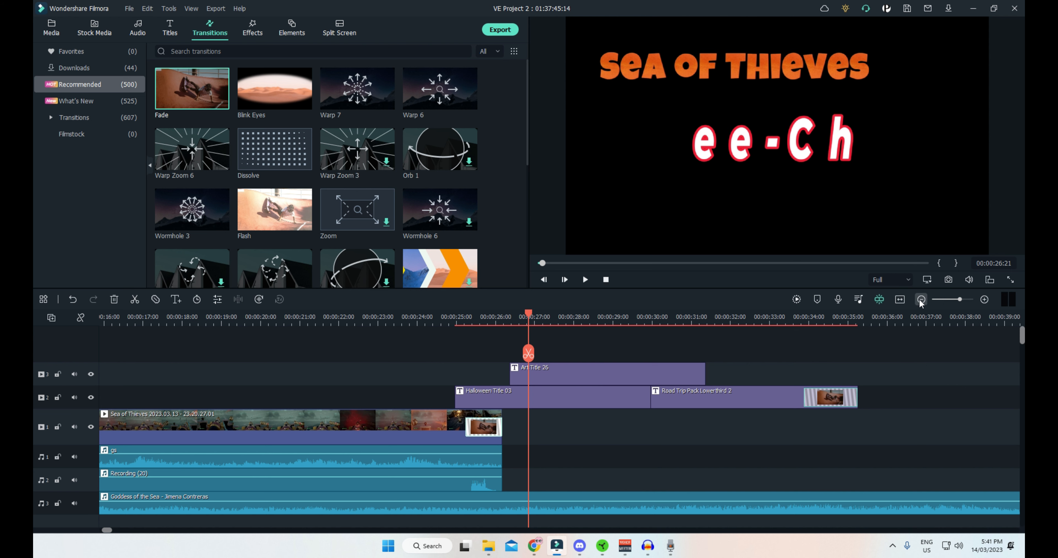
Split the background music on audio track 3 at 00:00:35:16, just after the "Subscribe" lower third, and delete the remainder.
{"action": "left_click", "coordinate": [921, 300]}
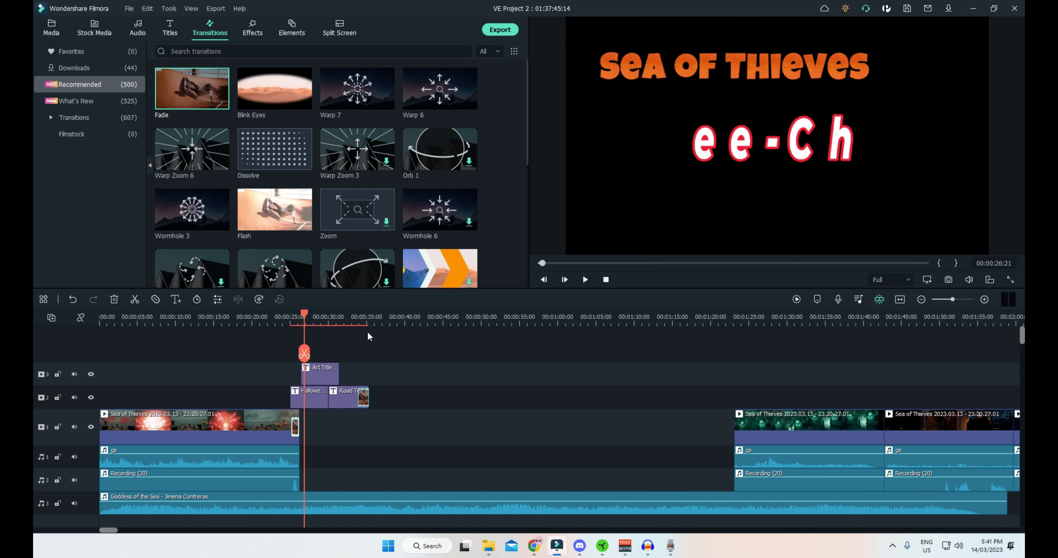
{"action": "left_click", "coordinate": [370, 321]}
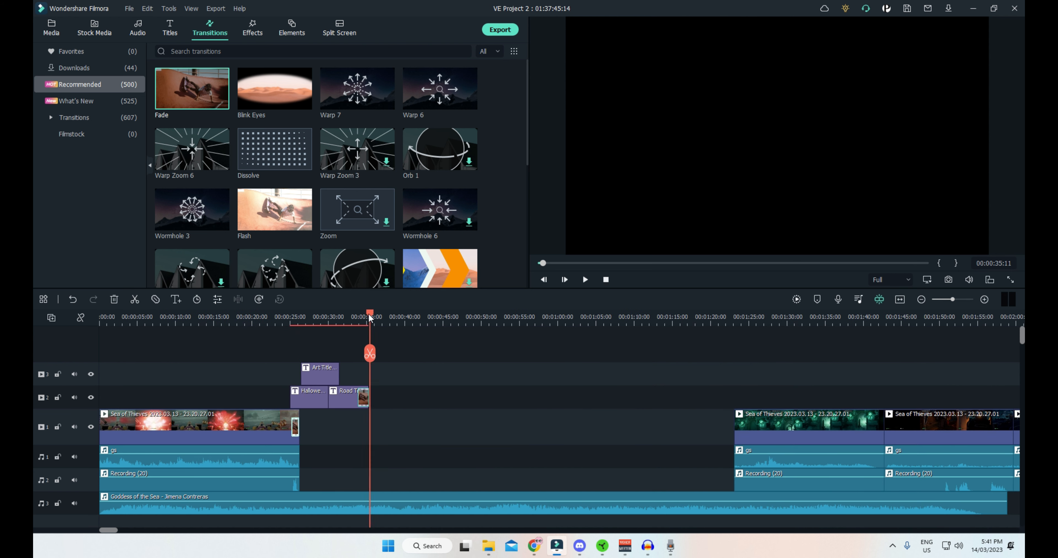
{"action": "left_click_drag", "start_coordinate": [370, 317], "coordinate": [374, 318]}
{"action": "key", "text": "Left"}
{"action": "key", "text": "Left"}
{"action": "key", "text": "Left"}
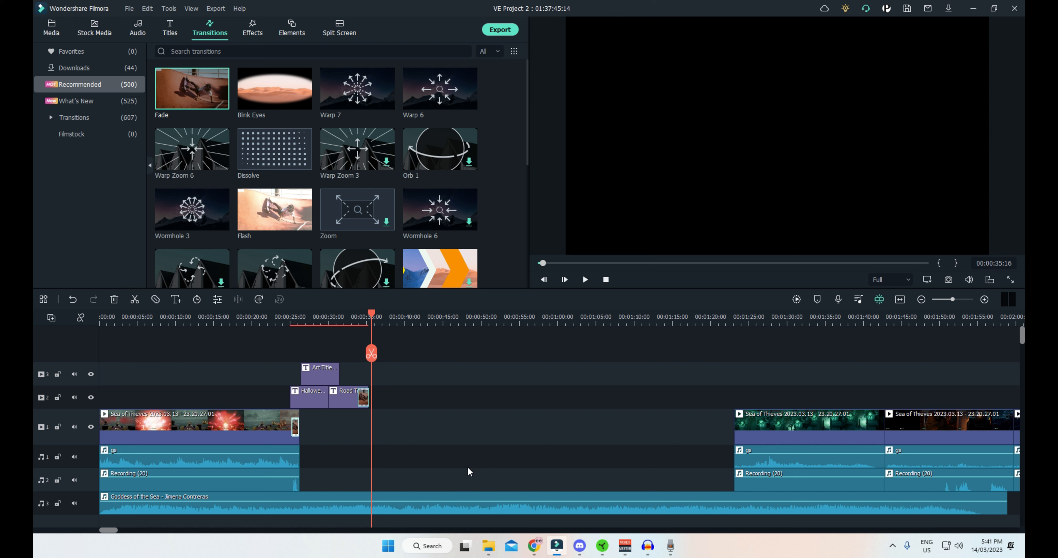
{"action": "left_click", "coordinate": [373, 356]}
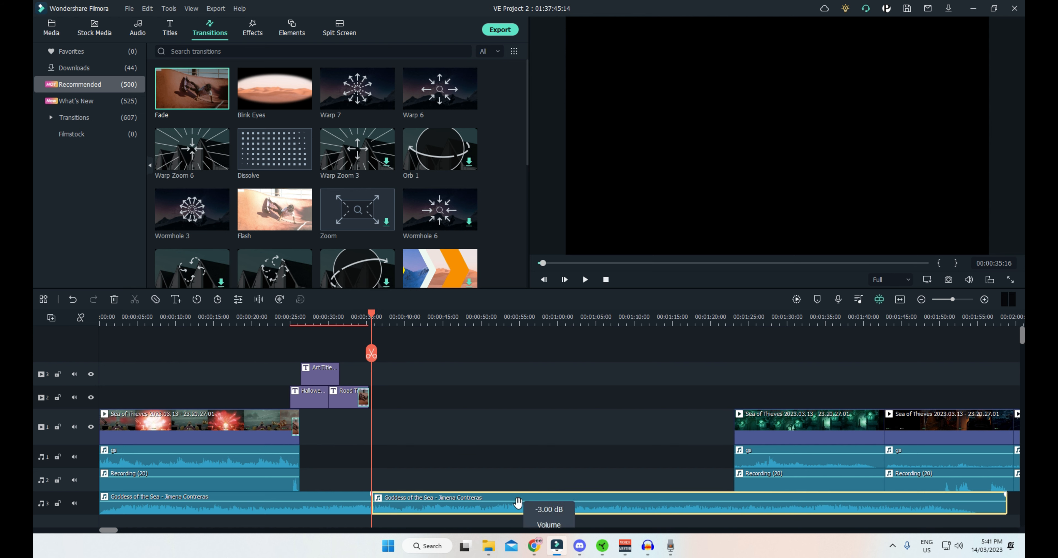
{"action": "key", "text": "Delete"}
Fade out the end of the trimmed music and lower its volume to about -13.50 dB, checking playback from 00:00:13:10.
{"action": "left_click_drag", "start_coordinate": [368, 493], "coordinate": [341, 505]}
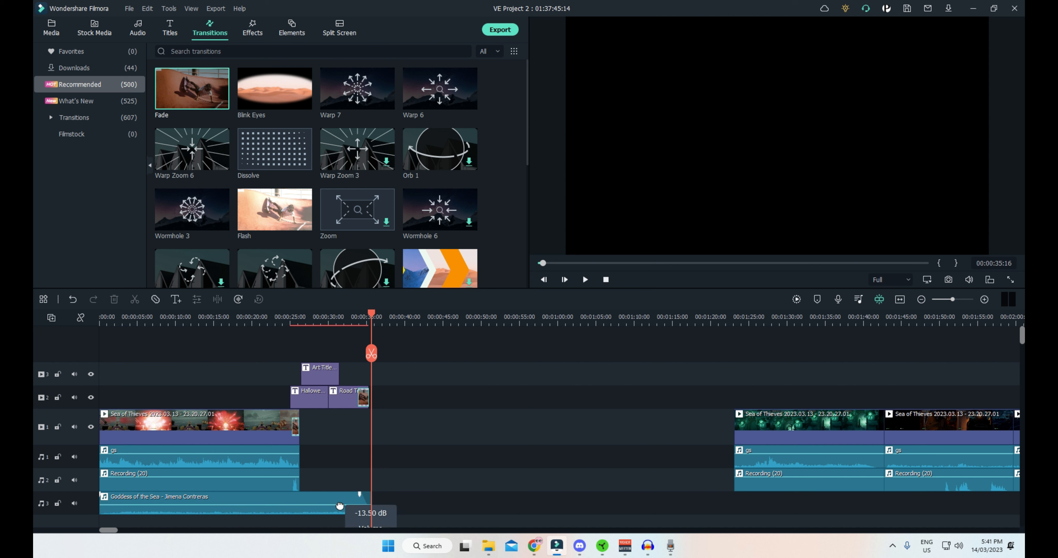
{"action": "left_click", "coordinate": [201, 318]}
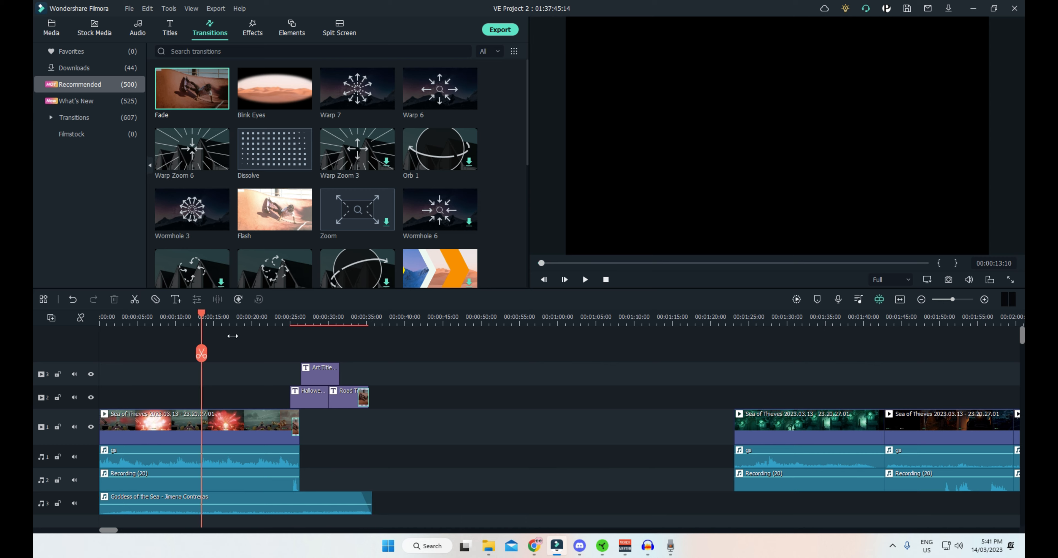
{"action": "key", "text": "space"}
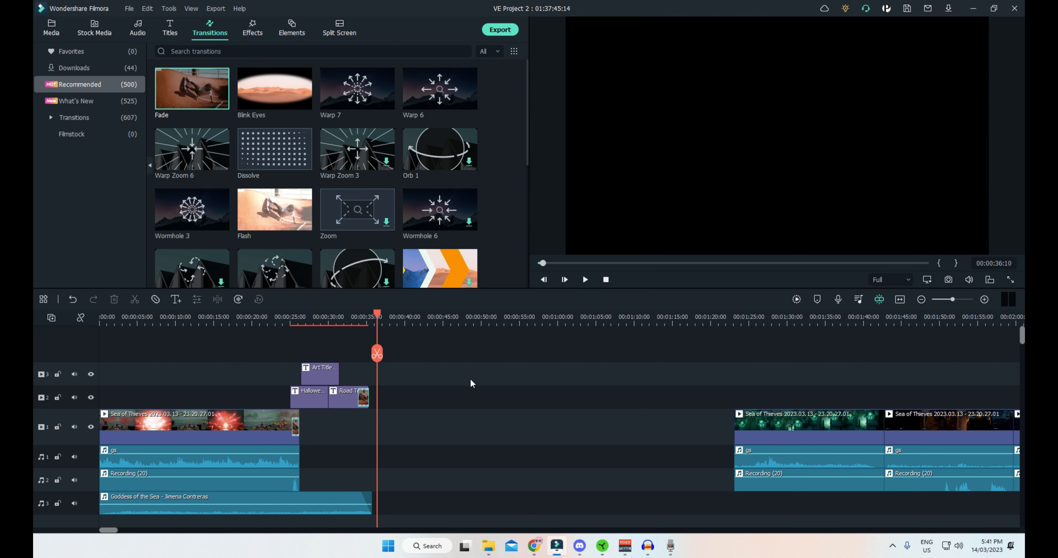
Move all gameplay clips and their audio after the gap earlier, so they start directly at the end of the "Subscribe" lower third.
{"action": "scroll", "coordinate": [845, 515], "scroll_direction": "right", "scroll_amount": 4}
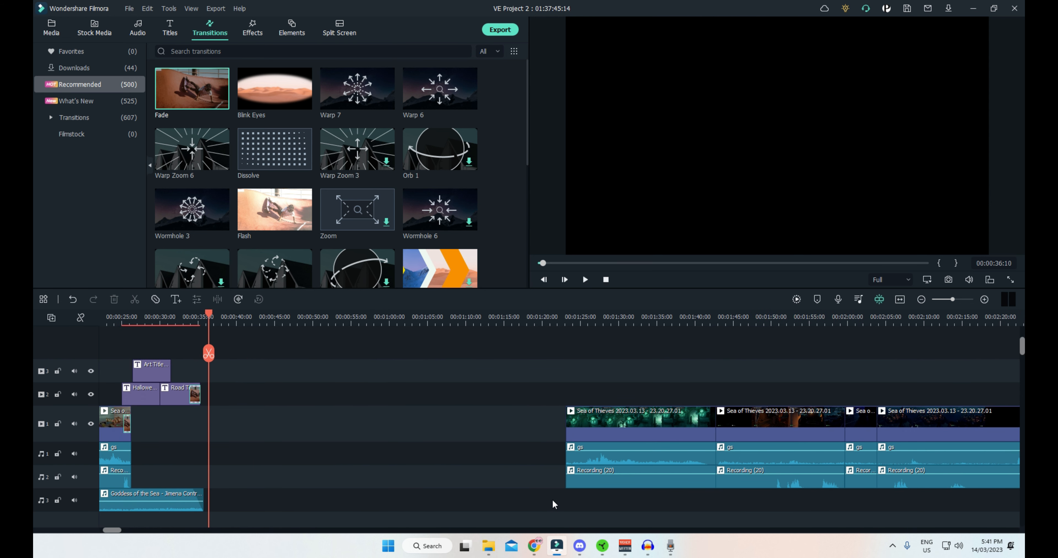
{"action": "left_click_drag", "start_coordinate": [551, 501], "coordinate": [993, 379]}
{"action": "left_click_drag", "start_coordinate": [922, 376], "coordinate": [794, 346]}
{"action": "left_click_drag", "start_coordinate": [357, 490], "coordinate": [877, 374]}
{"action": "left_click_drag", "start_coordinate": [523, 361], "coordinate": [739, 341]}
{"action": "left_click_drag", "start_coordinate": [742, 381], "coordinate": [459, 384]}
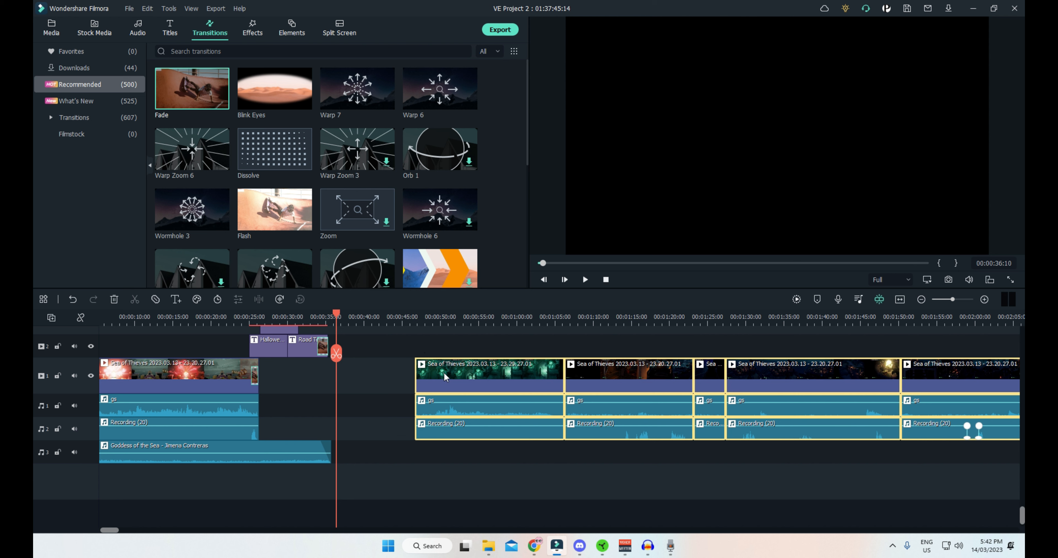
{"action": "left_click_drag", "start_coordinate": [437, 375], "coordinate": [403, 374]}
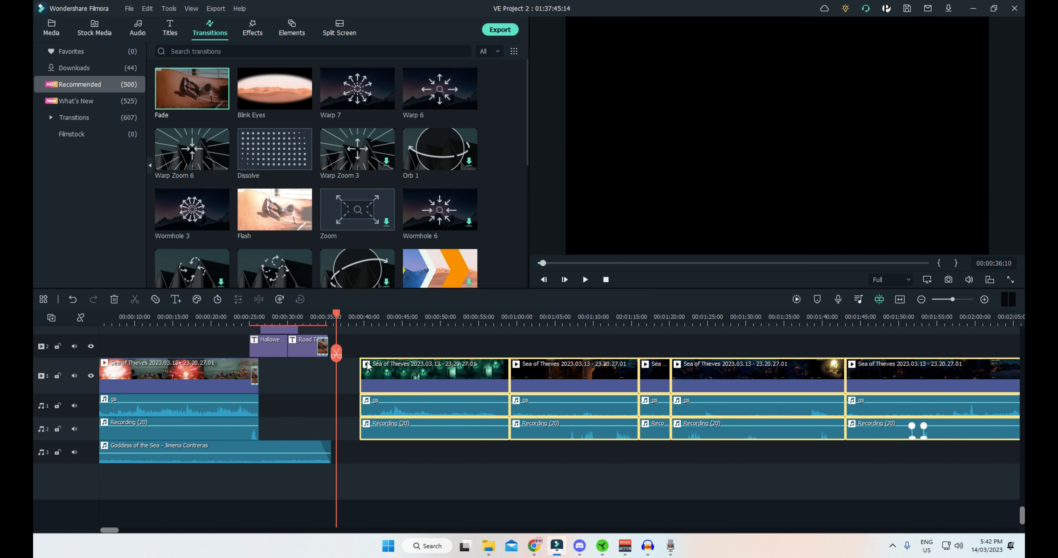
{"action": "left_click", "coordinate": [225, 316]}
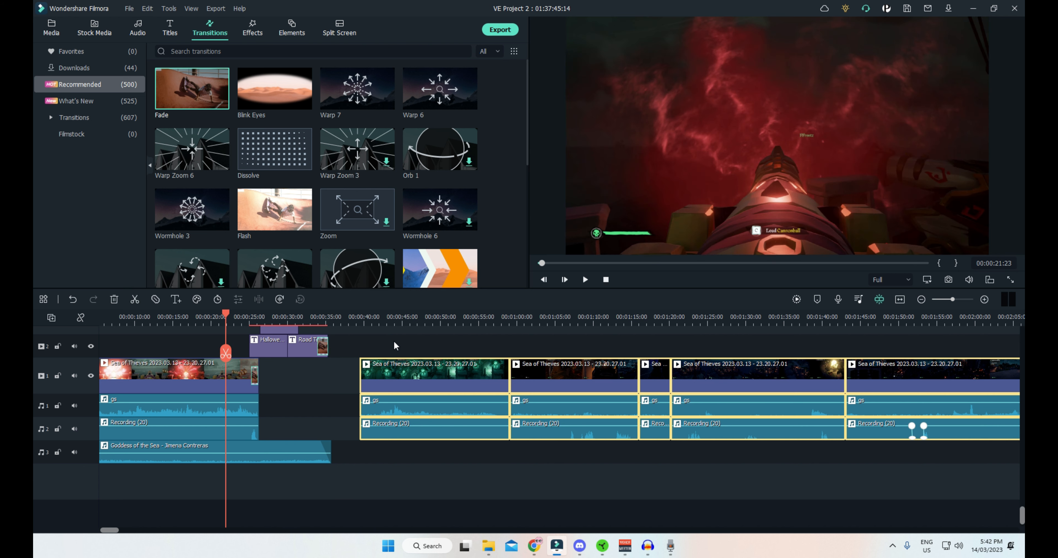
{"action": "left_click_drag", "start_coordinate": [403, 375], "coordinate": [362, 378]}
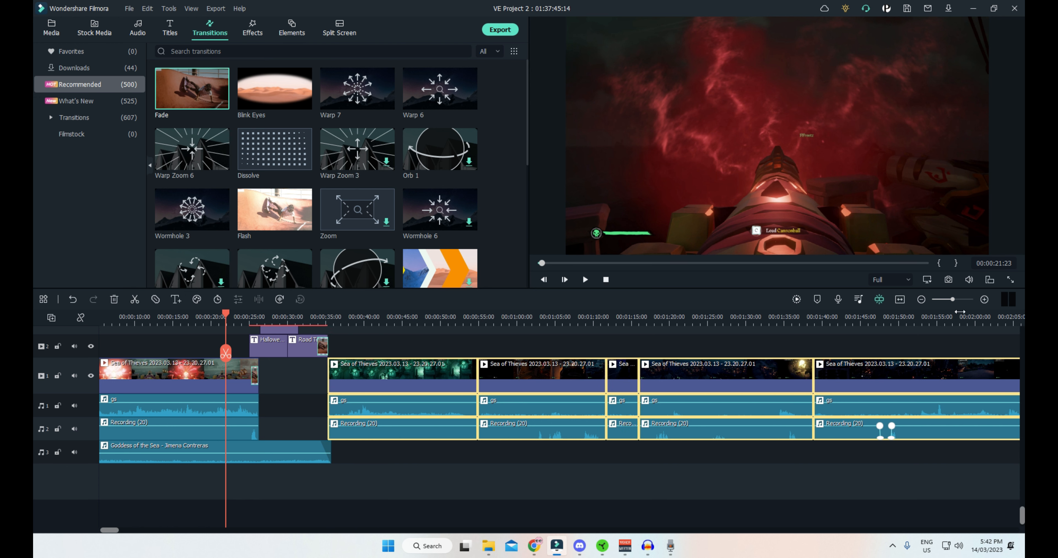
Examine the alignment between the end of the "Subscribe" lower third and the start of the second gameplay clip.
{"action": "left_click", "coordinate": [985, 300]}
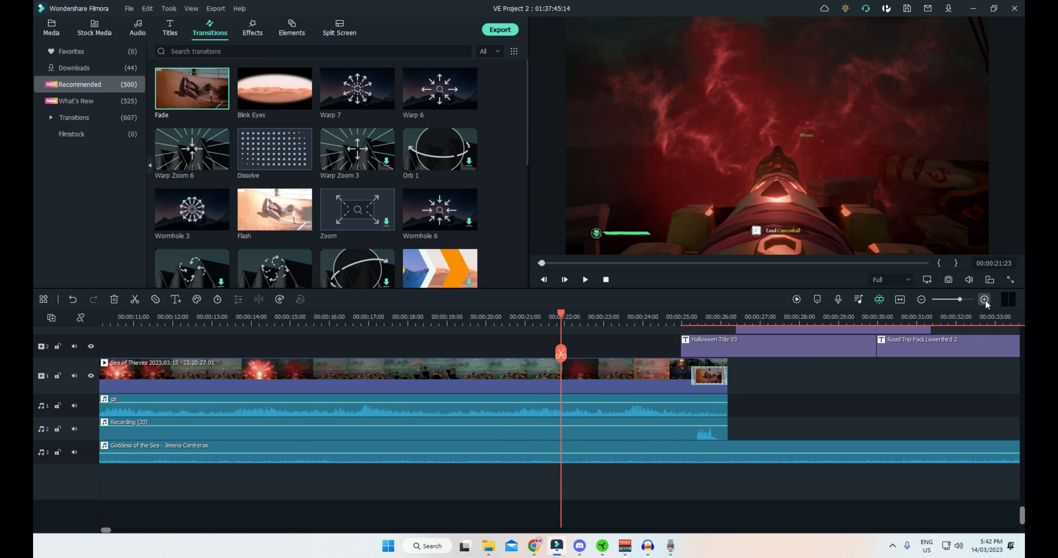
{"action": "scroll", "coordinate": [924, 413], "scroll_direction": "right", "scroll_amount": 5}
{"action": "left_click", "coordinate": [589, 318]}
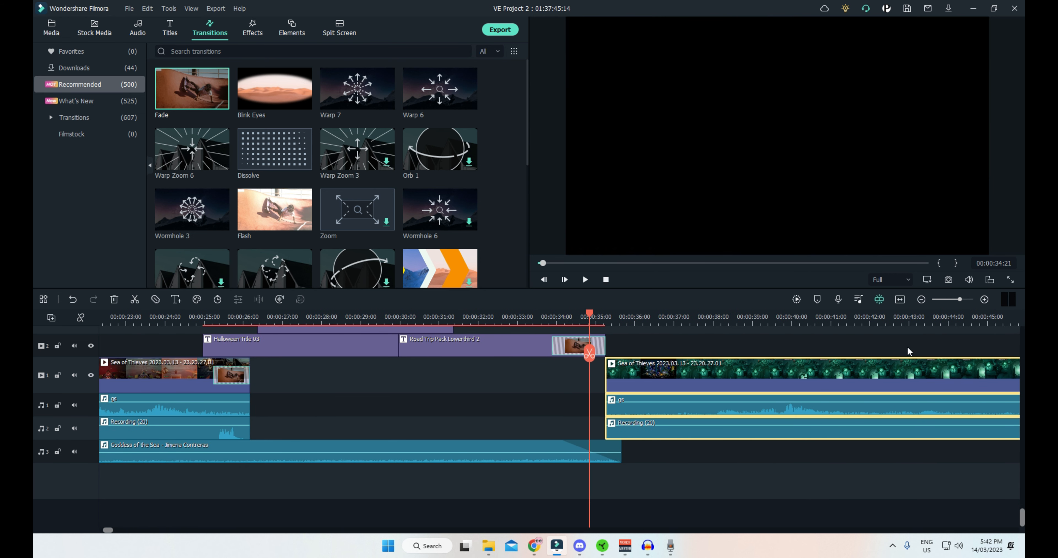
{"action": "left_click", "coordinate": [986, 299]}
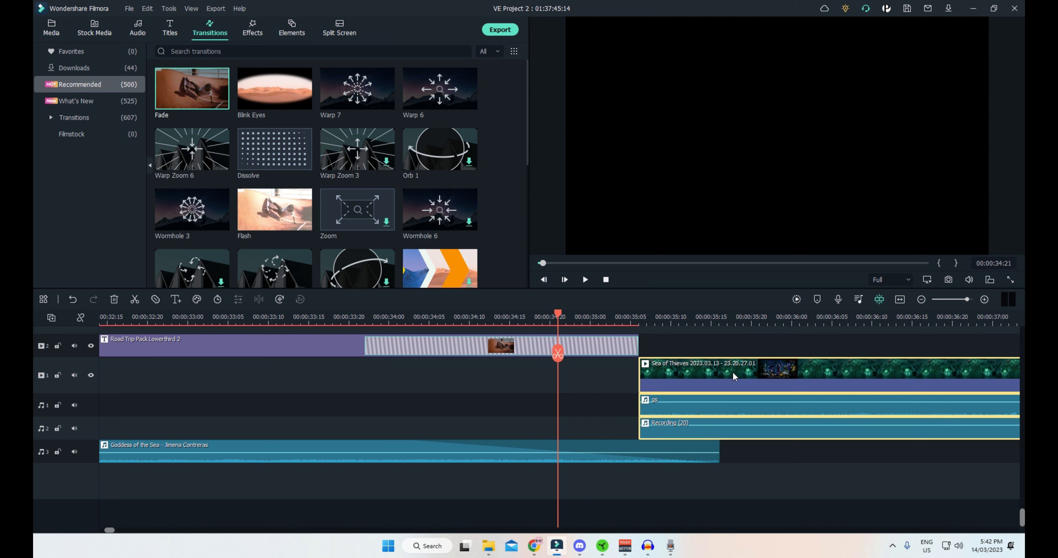
{"action": "mouse_move", "coordinate": [722, 374]}
{"action": "left_mouse_down"}
{"action": "mouse_move", "coordinate": [676, 376]}
{"action": "mouse_move", "coordinate": [722, 383]}
{"action": "left_mouse_up"}
{"action": "mouse_move", "coordinate": [772, 371]}
{"action": "left_mouse_down"}
{"action": "mouse_move", "coordinate": [732, 369]}
{"action": "mouse_move", "coordinate": [772, 369]}
{"action": "left_mouse_up"}
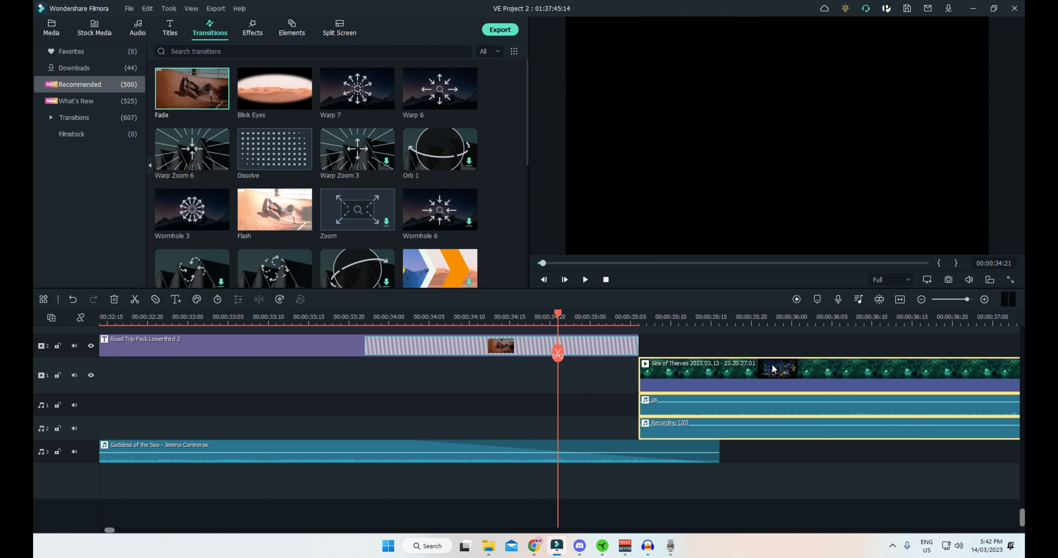
{"action": "left_click", "coordinate": [881, 300]}
Try a Flash transition at the start of the second gameplay clip, play it back and remove it.
{"action": "left_click", "coordinate": [279, 88]}
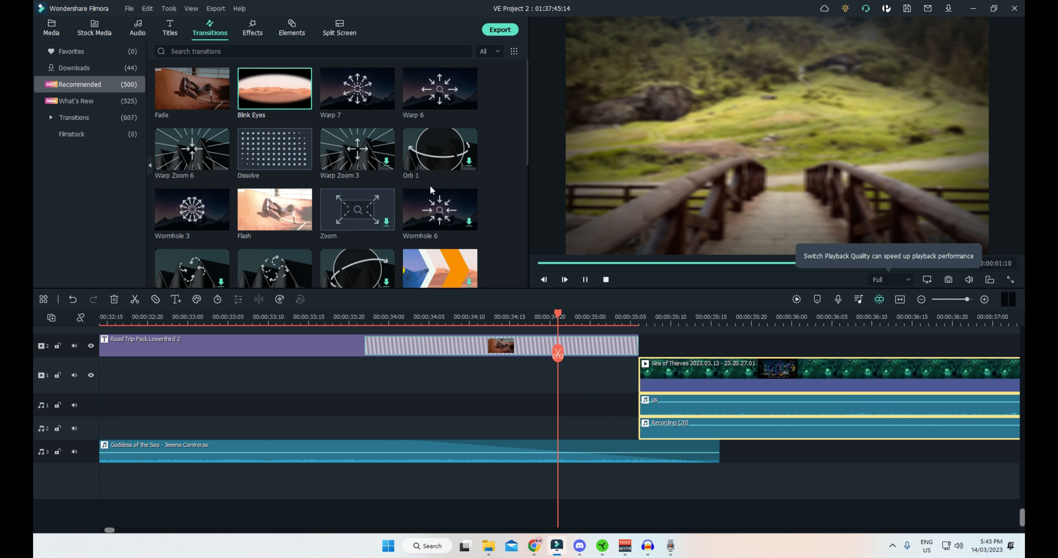
{"action": "left_click", "coordinate": [294, 224]}
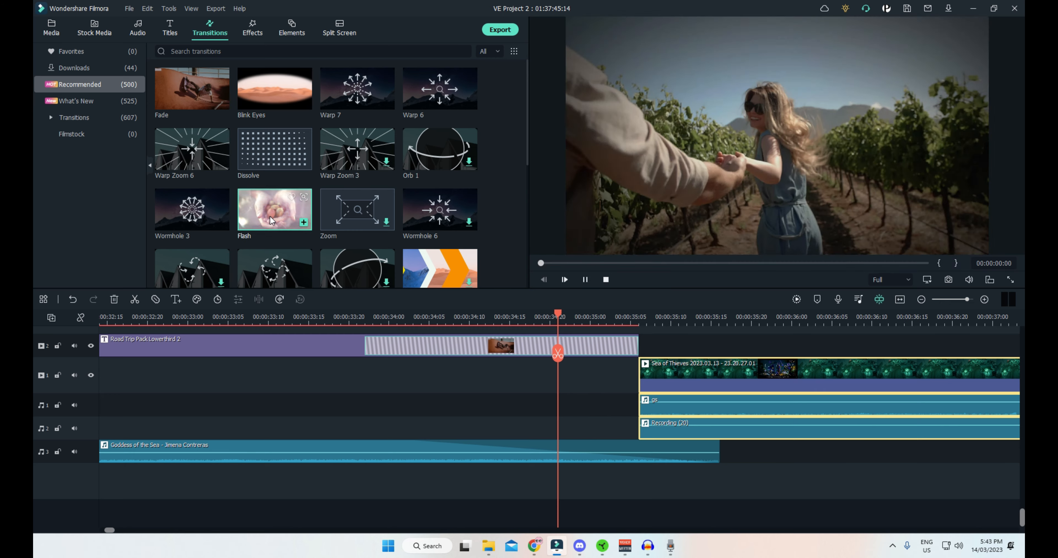
{"action": "left_click_drag", "start_coordinate": [262, 210], "coordinate": [309, 383]}
{"action": "scroll", "coordinate": [314, 350], "scroll_direction": "left", "scroll_amount": 5}
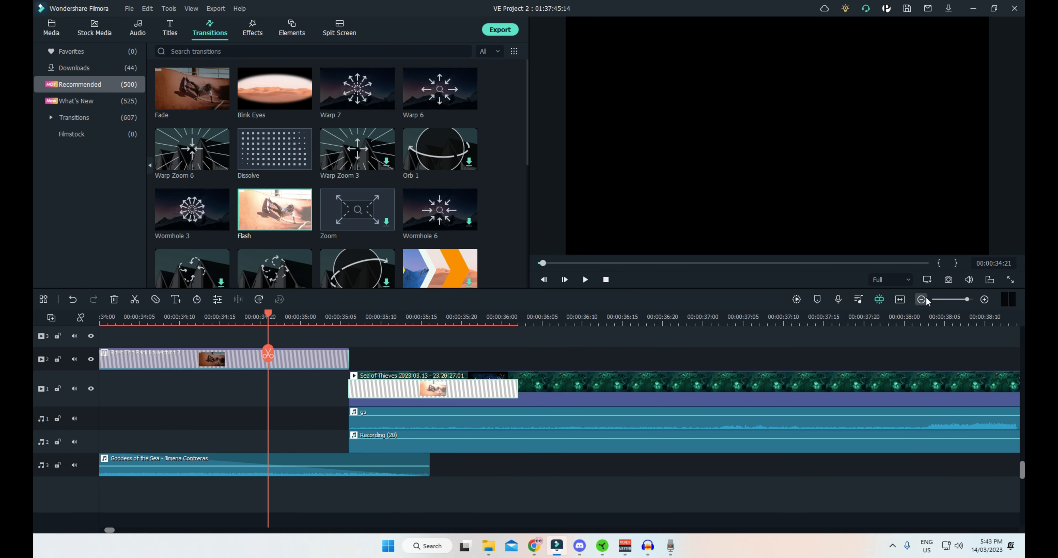
{"action": "left_click", "coordinate": [922, 299]}
{"action": "left_click", "coordinate": [922, 300]}
{"action": "key", "text": "space"}
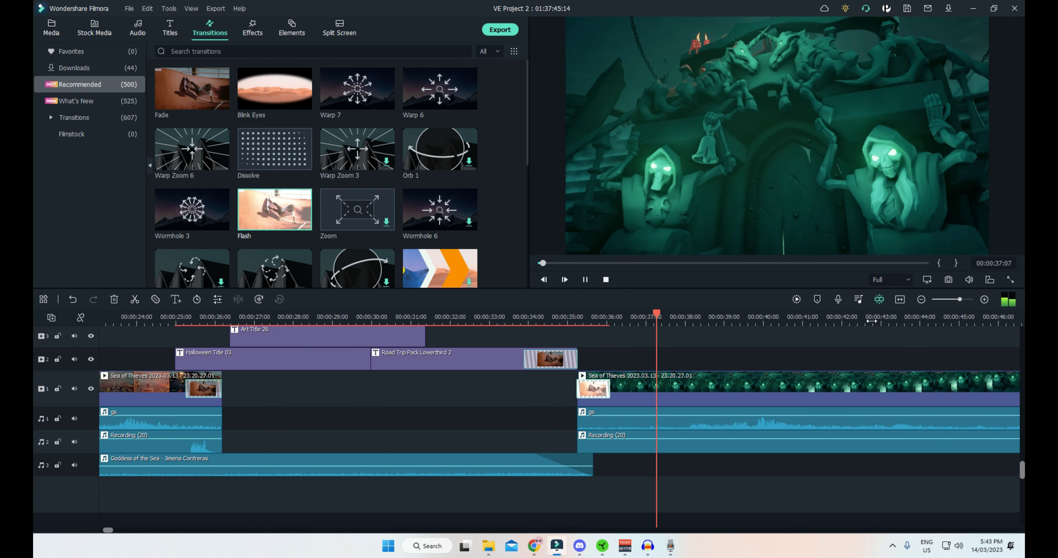
{"action": "key", "text": "space"}
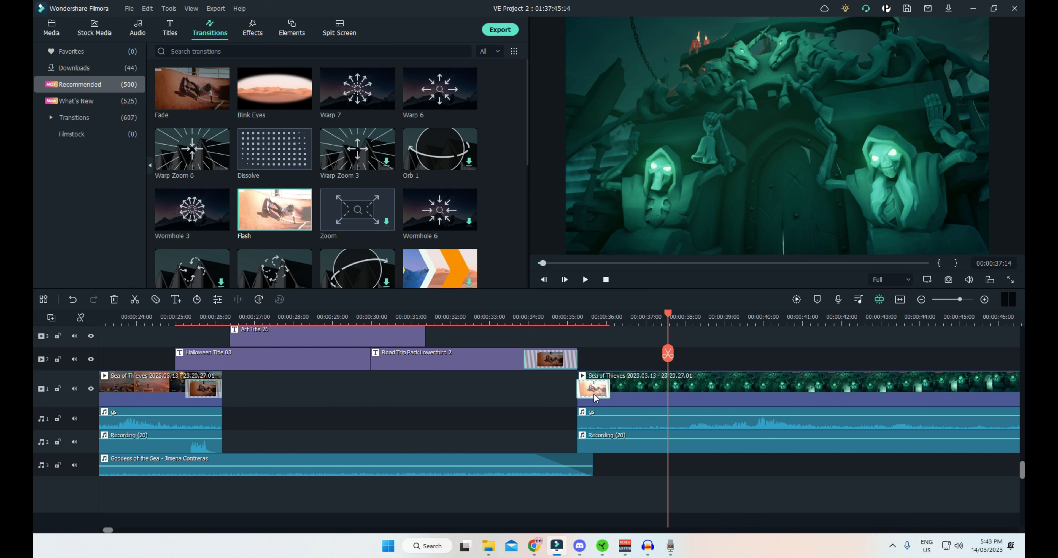
{"action": "key", "text": "Delete"}
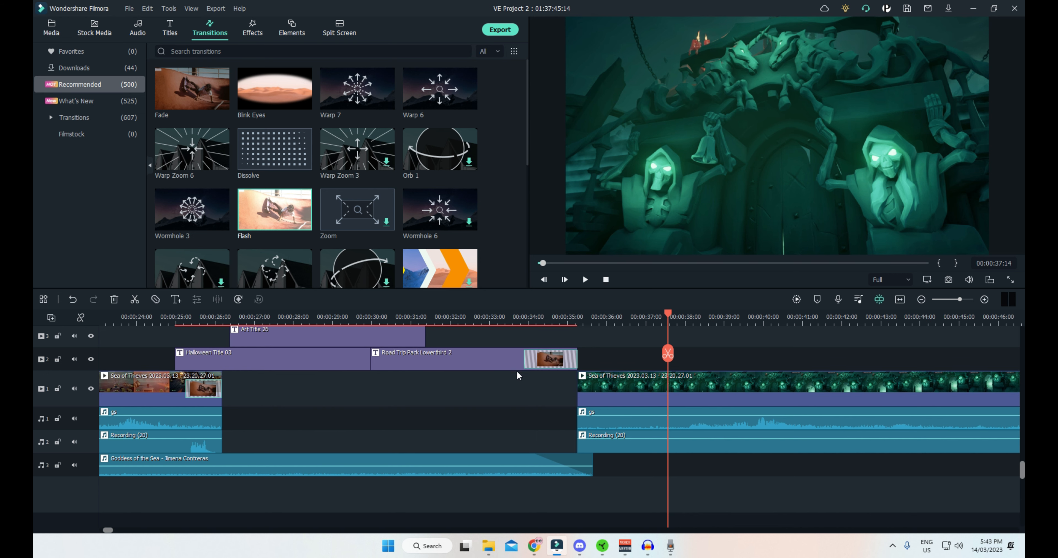
Add a Fade of about 0.4 seconds to the second gameplay clip's start and move the "Subscribe" lower third onto track 1 before it.
{"action": "left_click_drag", "start_coordinate": [190, 80], "coordinate": [579, 388]}
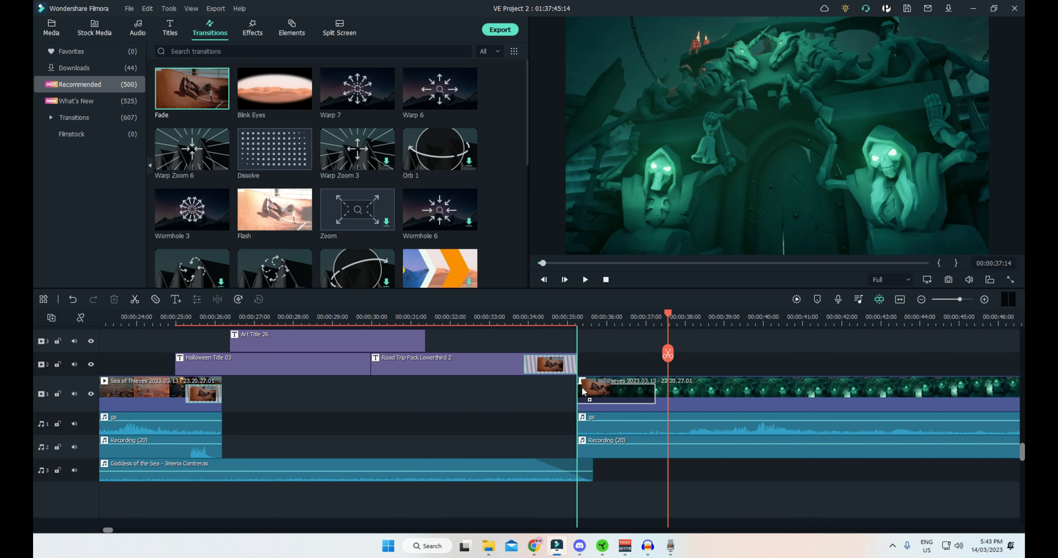
{"action": "left_click_drag", "start_coordinate": [653, 398], "coordinate": [593, 394]}
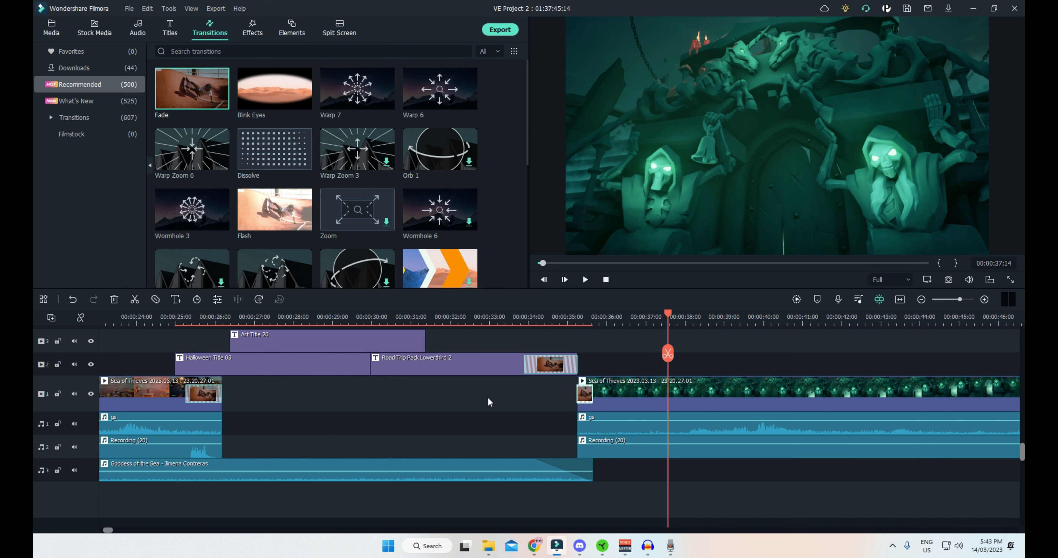
{"action": "left_click", "coordinate": [476, 368]}
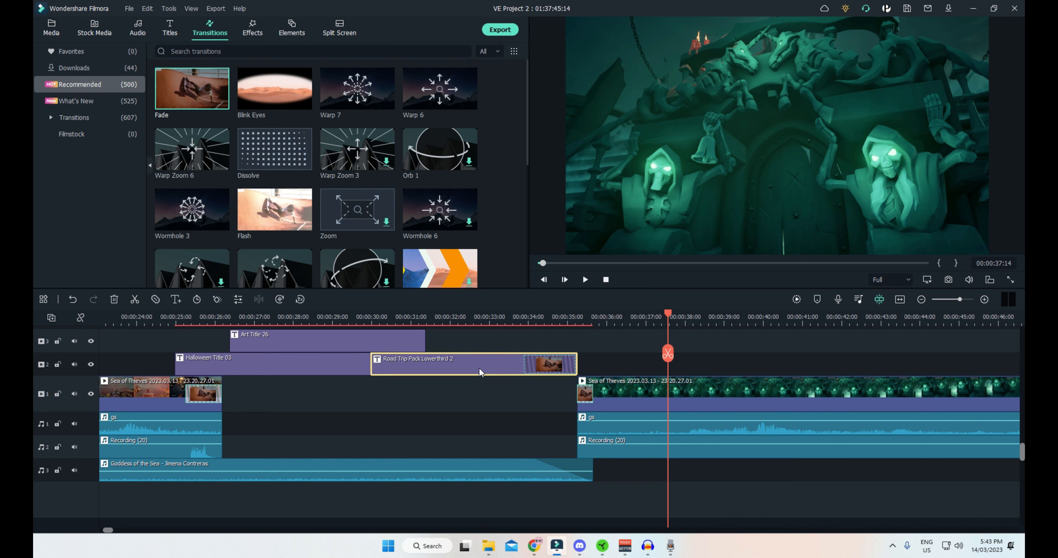
{"action": "left_click", "coordinate": [583, 397]}
{"action": "left_click_drag", "start_coordinate": [498, 362], "coordinate": [561, 400]}
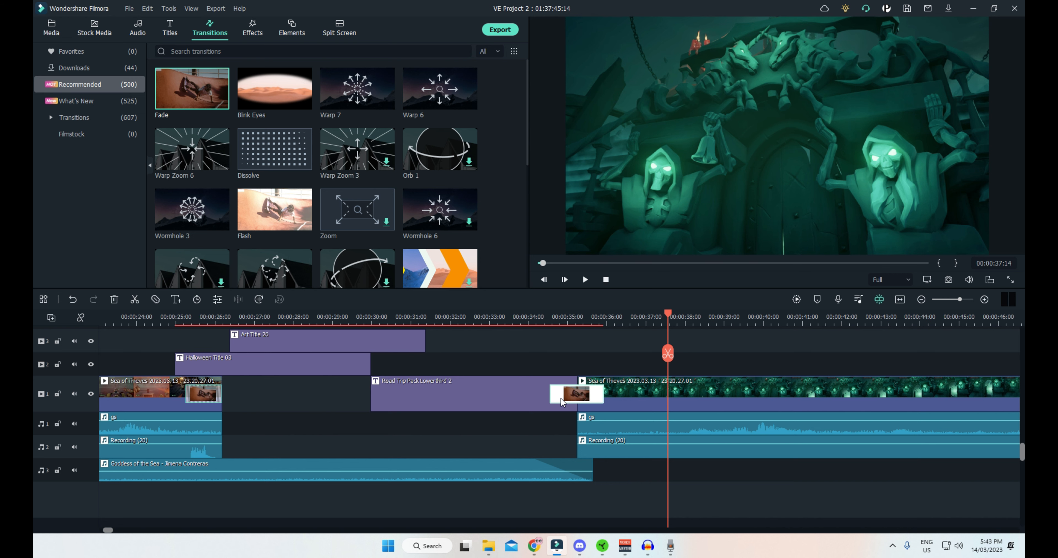
Play the Fade from the "Subscribe" lower third into the second gameplay clip through to 00:00:42:14.
{"action": "left_click", "coordinate": [524, 318]}
{"action": "key", "text": "space"}
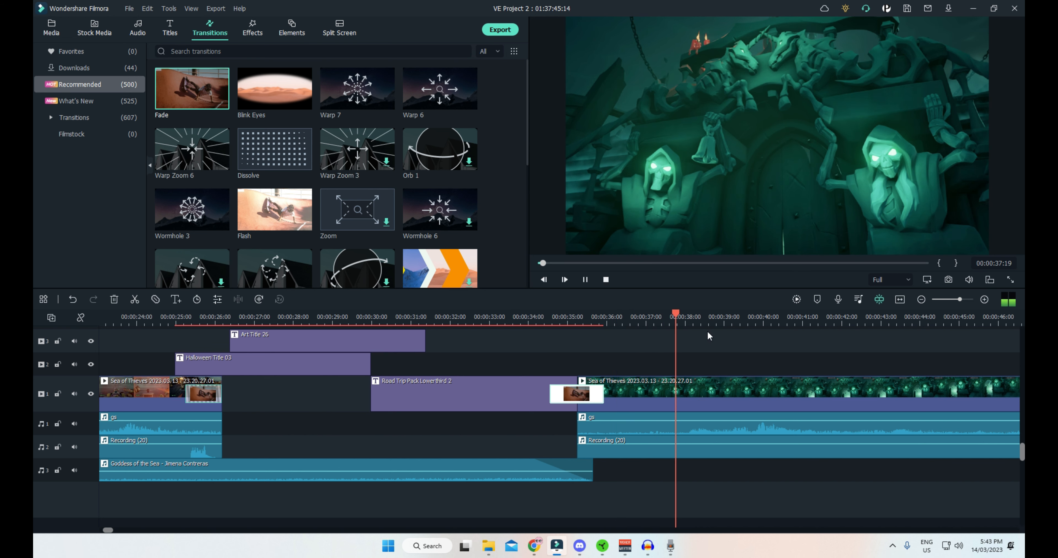
{"action": "left_click", "coordinate": [920, 300]}
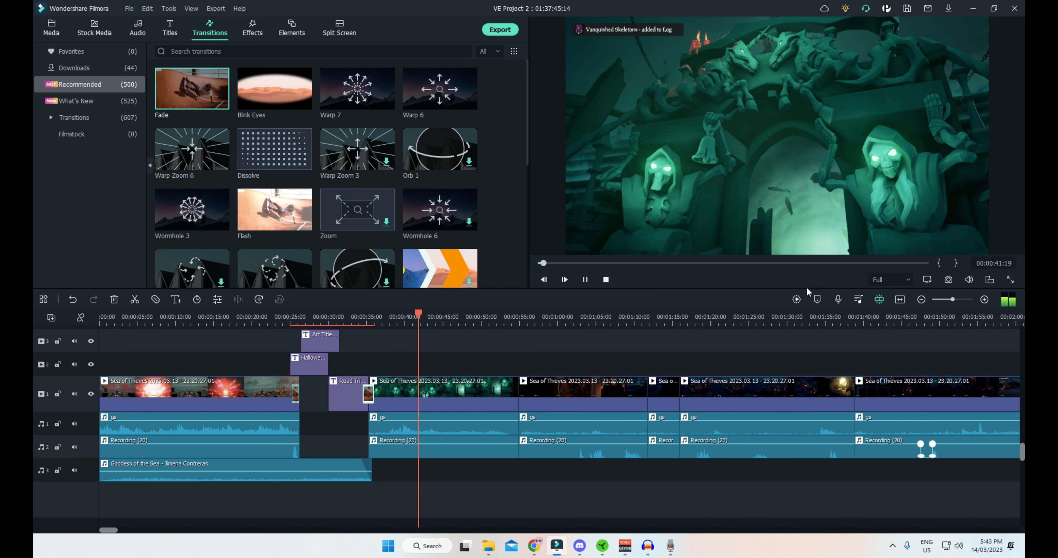
{"action": "key", "text": "space"}
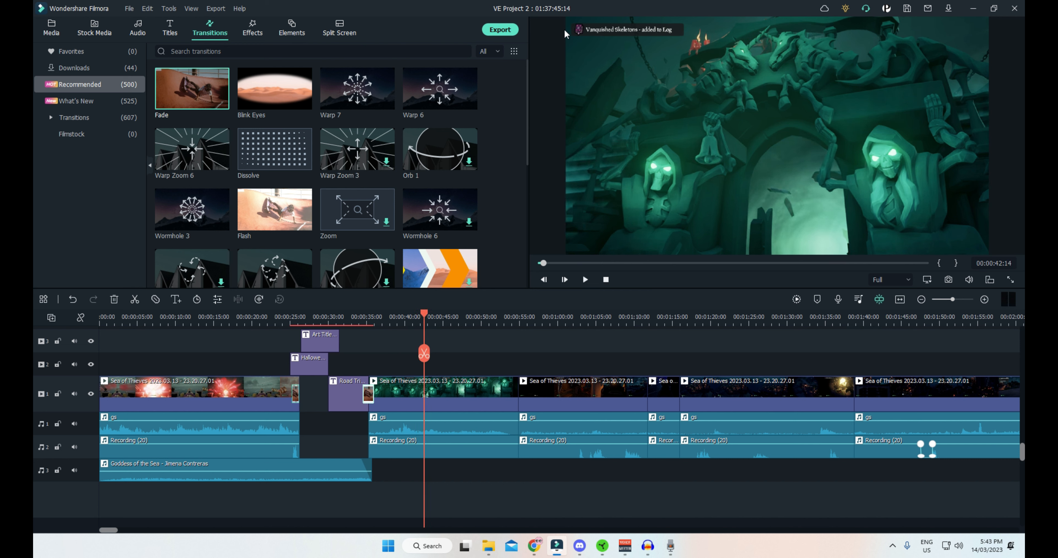
Enlarge and reposition the second gameplay clip in the preview so the "Vanquished Skeletons" notification falls outside the frame.
{"action": "left_click", "coordinate": [670, 131]}
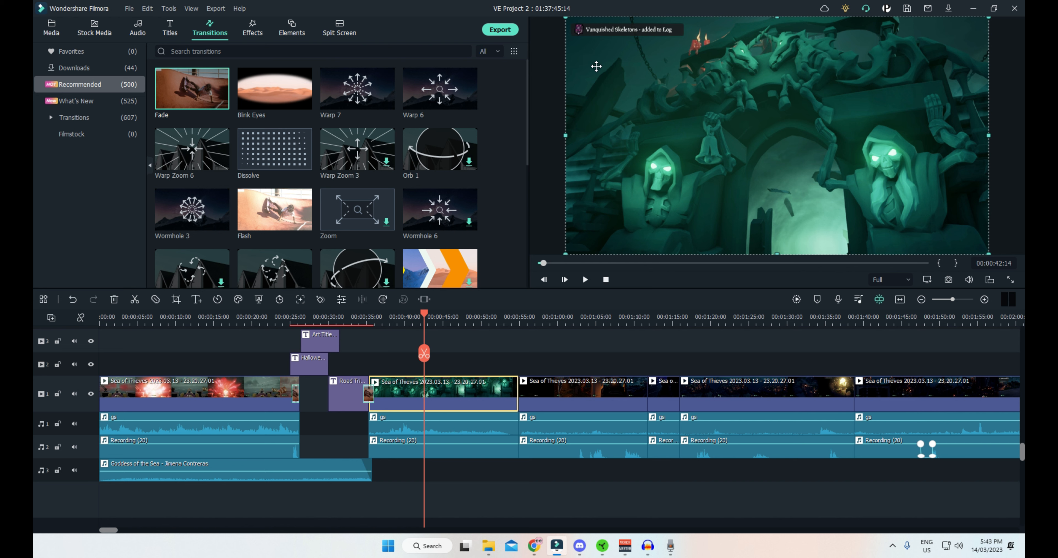
{"action": "left_click_drag", "start_coordinate": [567, 254], "coordinate": [547, 265]}
{"action": "left_click_drag", "start_coordinate": [759, 171], "coordinate": [768, 160]}
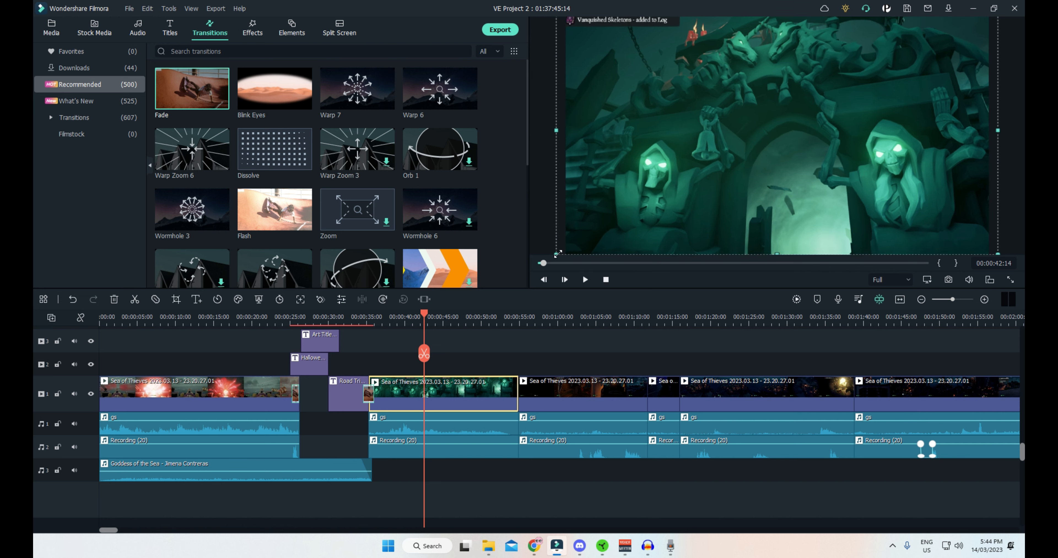
{"action": "left_click_drag", "start_coordinate": [558, 253], "coordinate": [541, 264]}
{"action": "left_click_drag", "start_coordinate": [786, 180], "coordinate": [784, 166]}
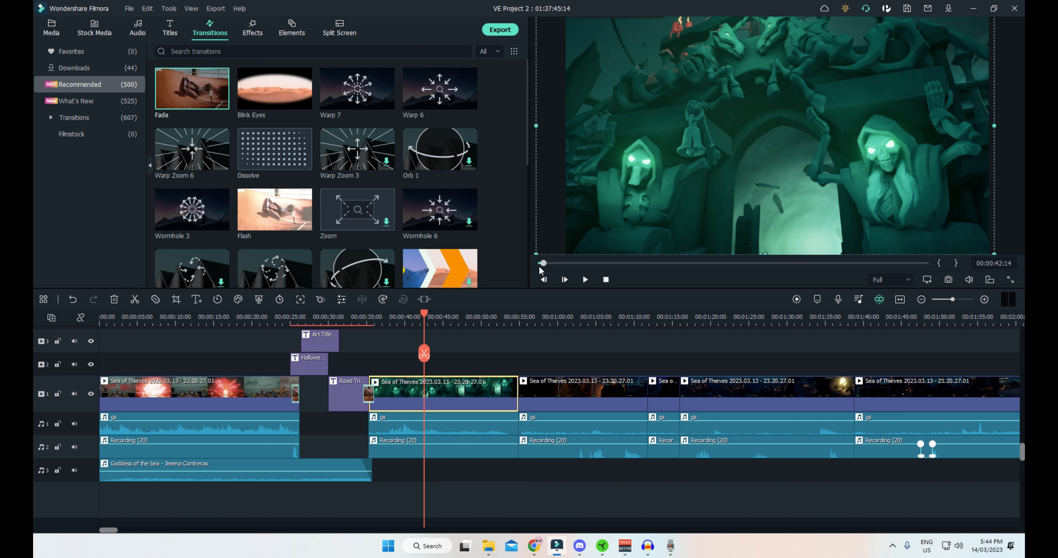
{"action": "left_click_drag", "start_coordinate": [536, 253], "coordinate": [525, 261]}
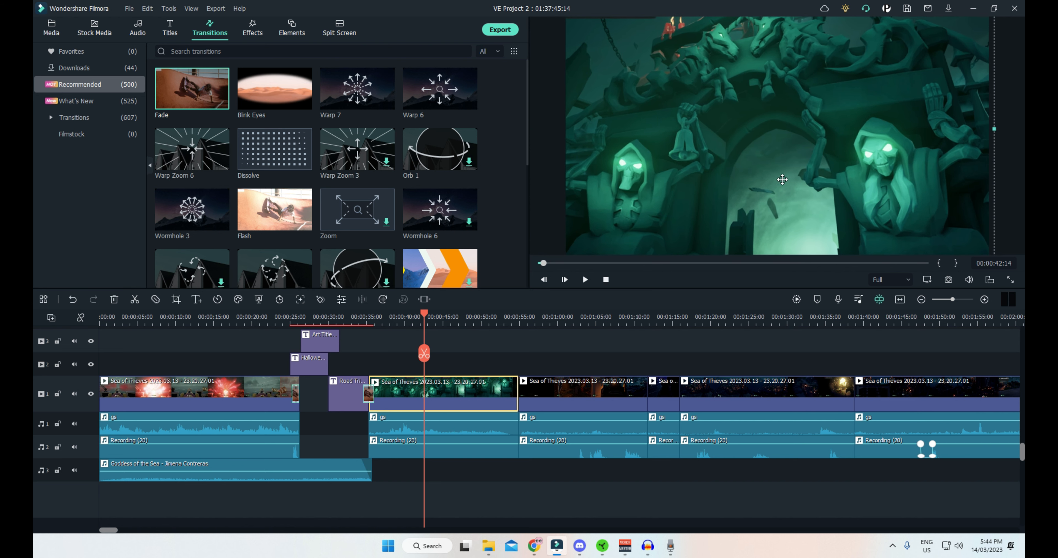
Shift the second gameplay clip slightly within the preview frame and play from its opening Fade through to 00:01:04:13.
{"action": "left_click_drag", "start_coordinate": [783, 179], "coordinate": [788, 167]}
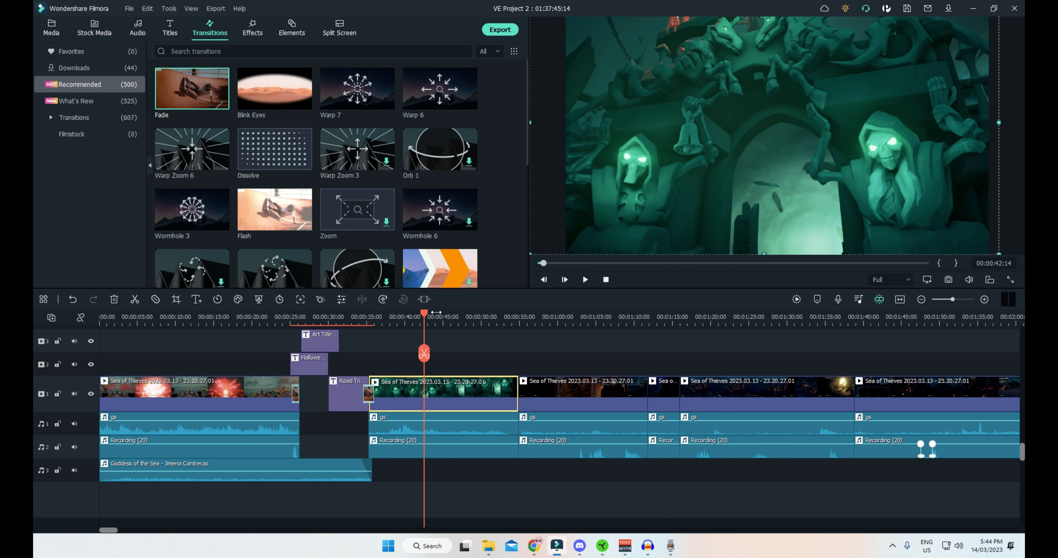
{"action": "left_click_drag", "start_coordinate": [422, 314], "coordinate": [366, 319]}
{"action": "key", "text": "space"}
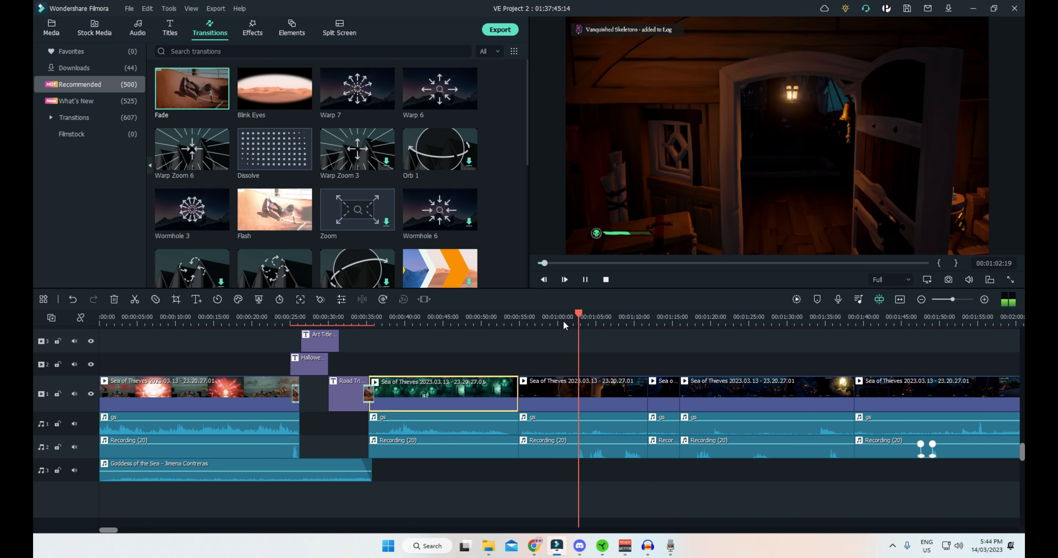
{"action": "key", "text": "space"}
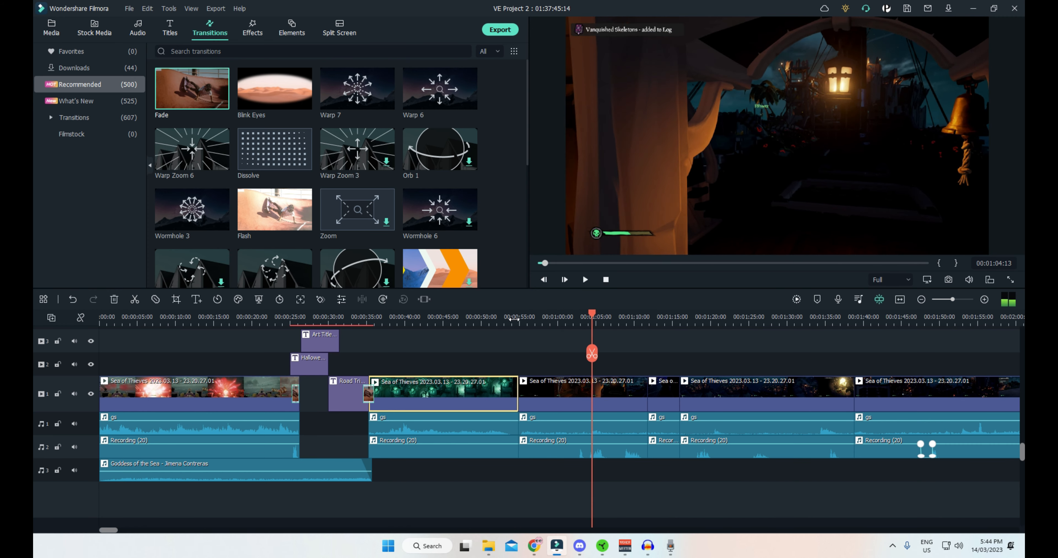
{"action": "scroll", "coordinate": [418, 351], "scroll_direction": "up", "scroll_amount": 1}
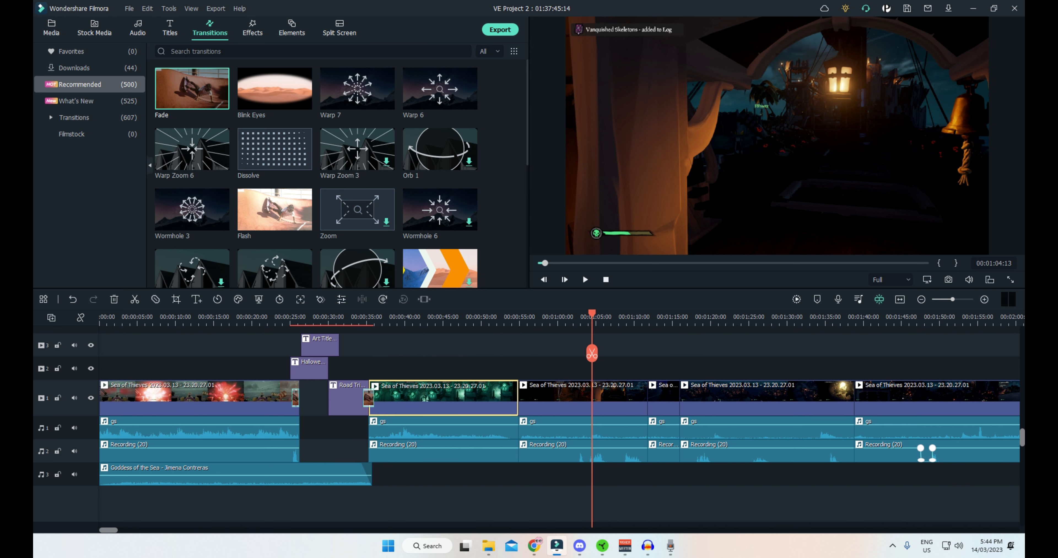
Switch to the YouTube Studio Audio library, place its window over the editor and remove the "Contains 'sea'" filter.
{"action": "key", "text": "alt+Tab"}
{"action": "left_click_drag", "start_coordinate": [1025, 18], "coordinate": [789, 59]}
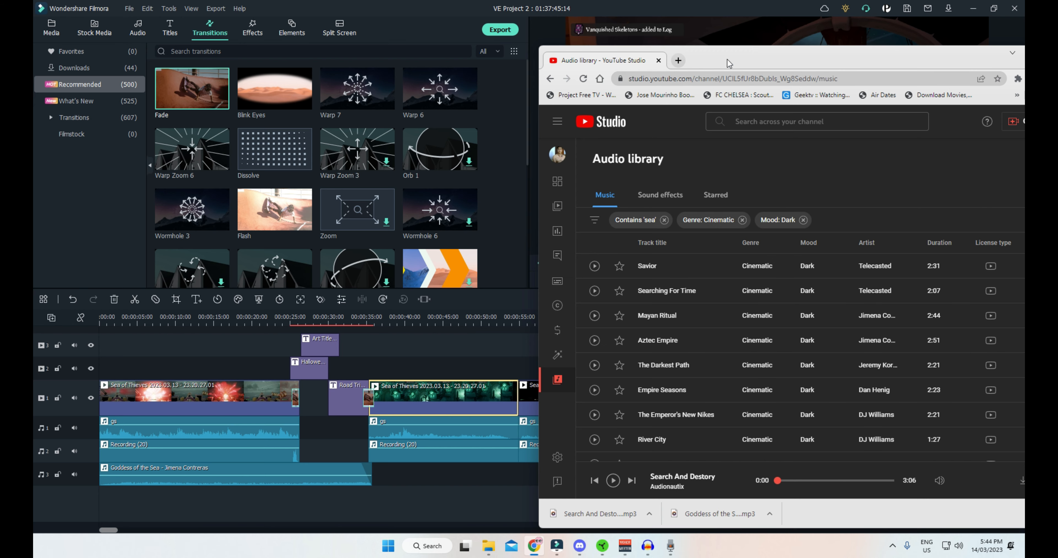
{"action": "left_click_drag", "start_coordinate": [730, 63], "coordinate": [538, 60]}
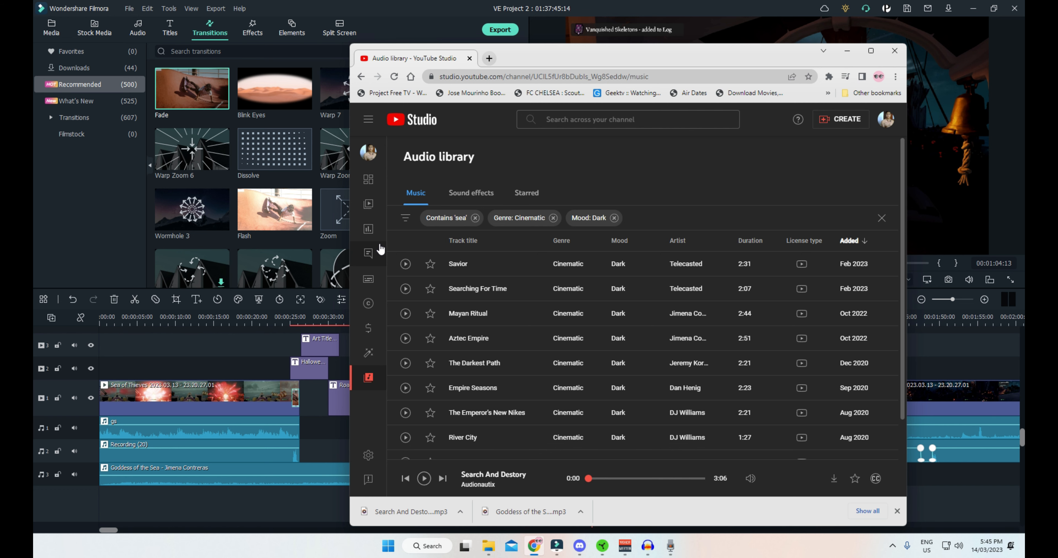
{"action": "left_click", "coordinate": [476, 217]}
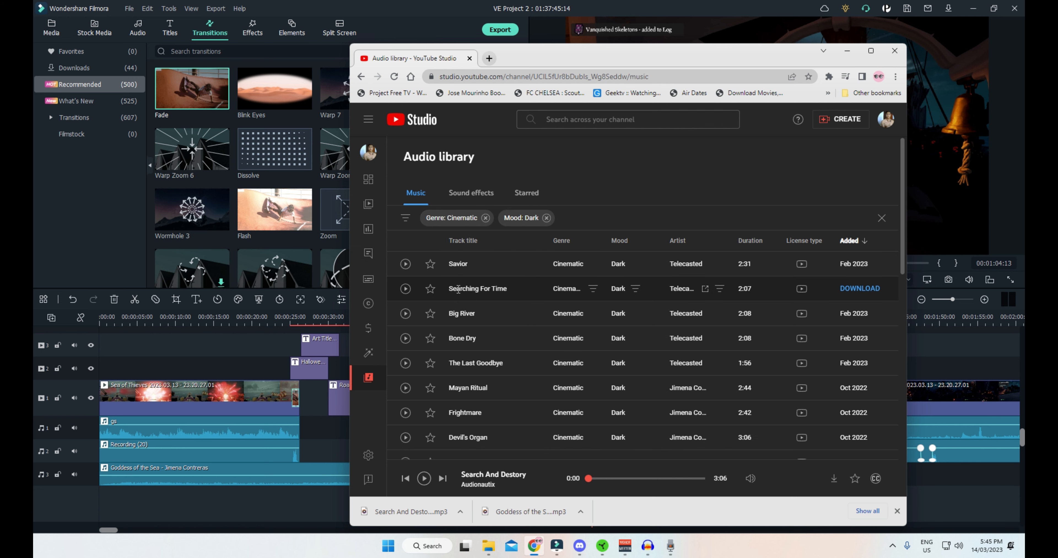
Preview the dark cinematic tracks Nocturnally, False Morel and Lexikon.
{"action": "scroll", "coordinate": [470, 311], "scroll_direction": "down", "scroll_amount": 12}
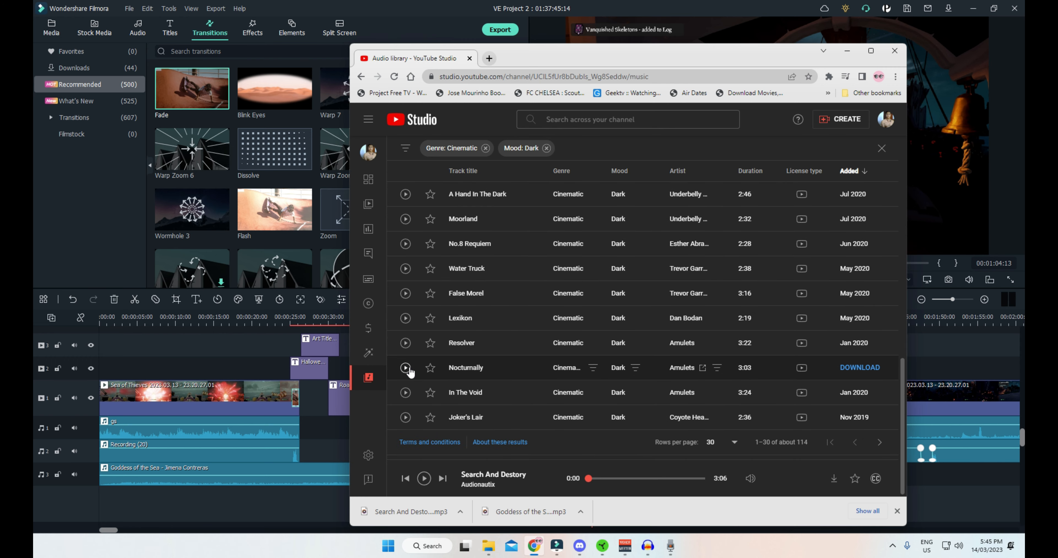
{"action": "left_click", "coordinate": [405, 368]}
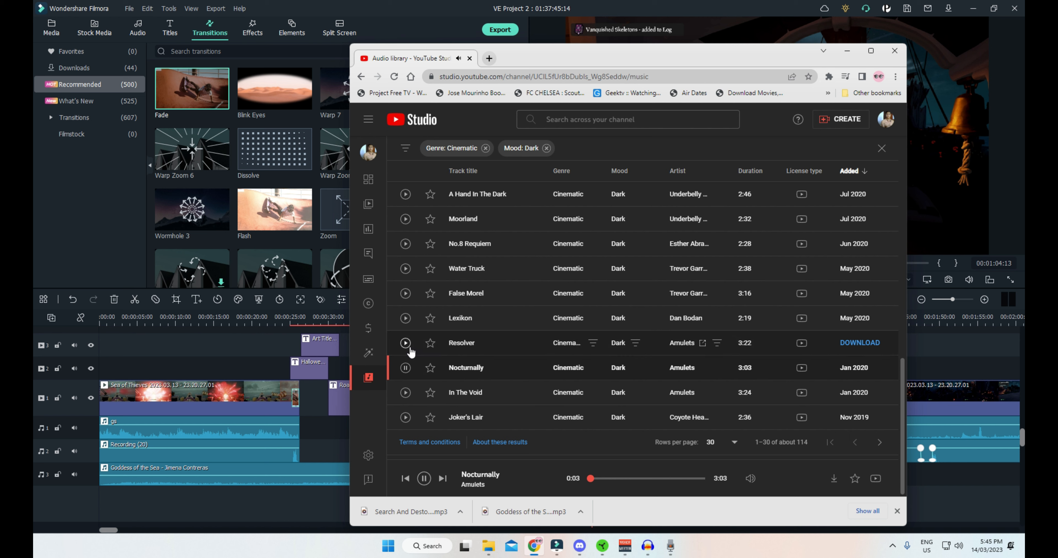
{"action": "left_click", "coordinate": [405, 293]}
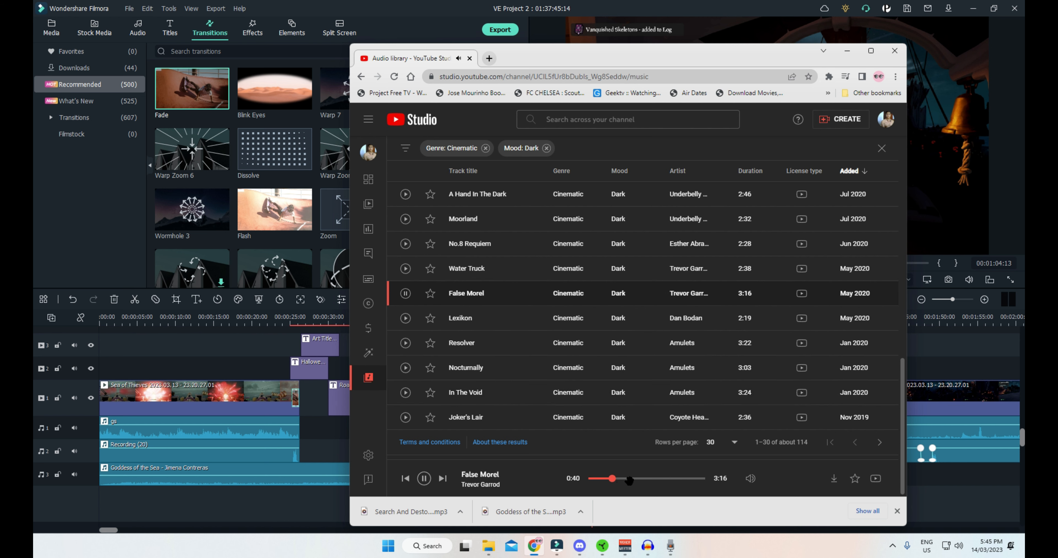
{"action": "left_click", "coordinate": [406, 318]}
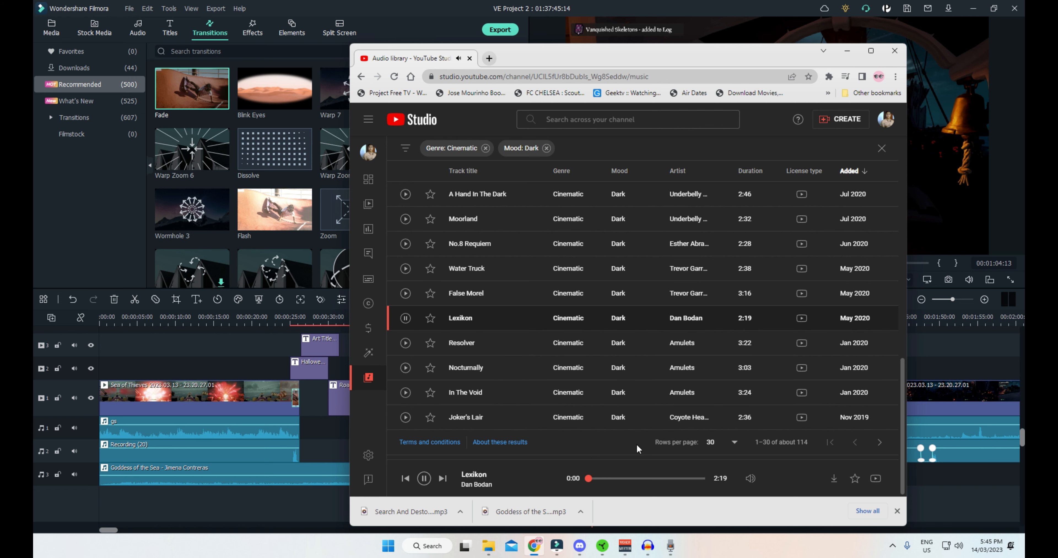
{"action": "scroll", "coordinate": [612, 426], "scroll_direction": "up", "scroll_amount": 10}
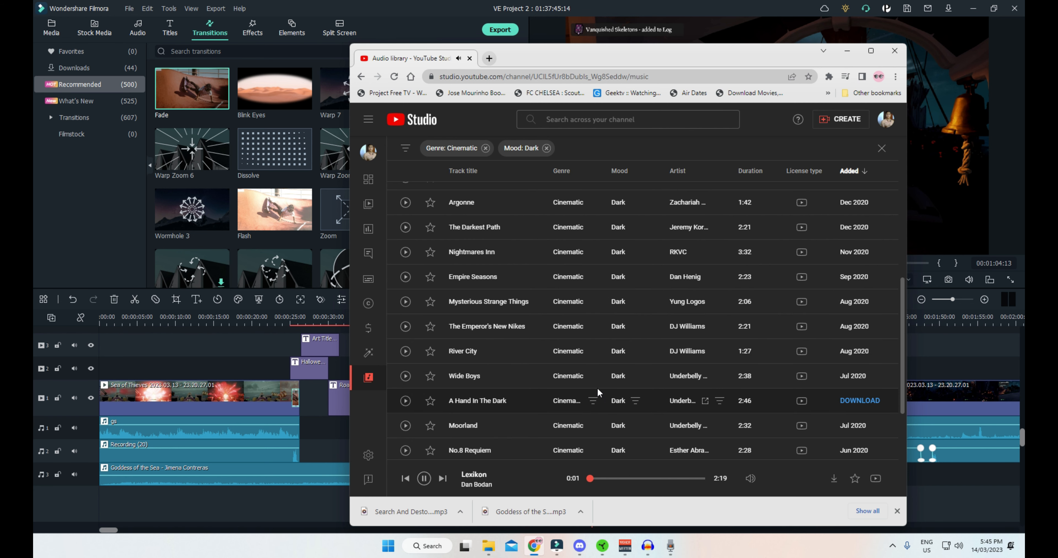
Replace the Dark mood filter with Sad while keeping the Cinematic genre filter.
{"action": "left_click", "coordinate": [547, 148]}
{"action": "scroll", "coordinate": [635, 310], "scroll_direction": "down", "scroll_amount": 4}
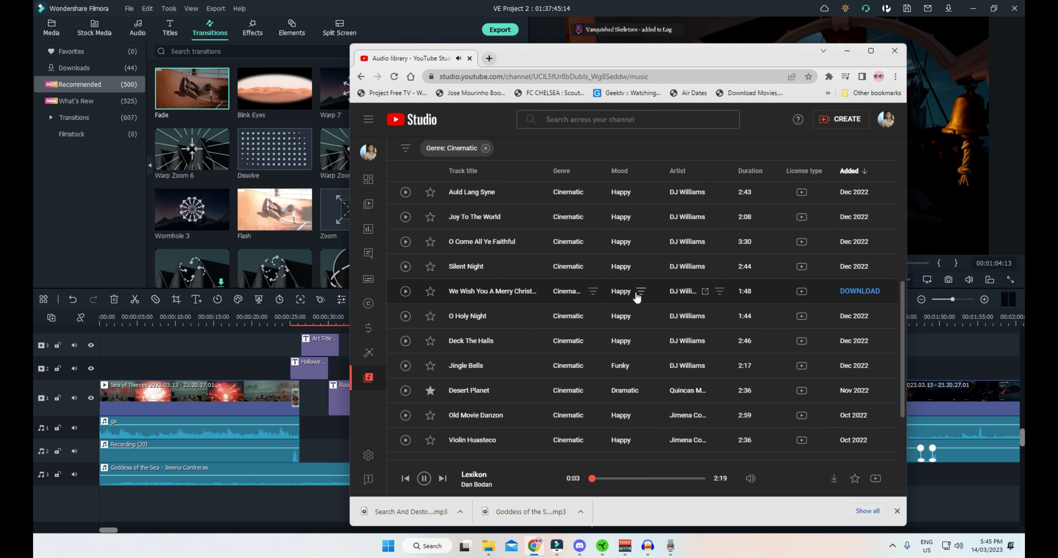
{"action": "left_click", "coordinate": [633, 349]}
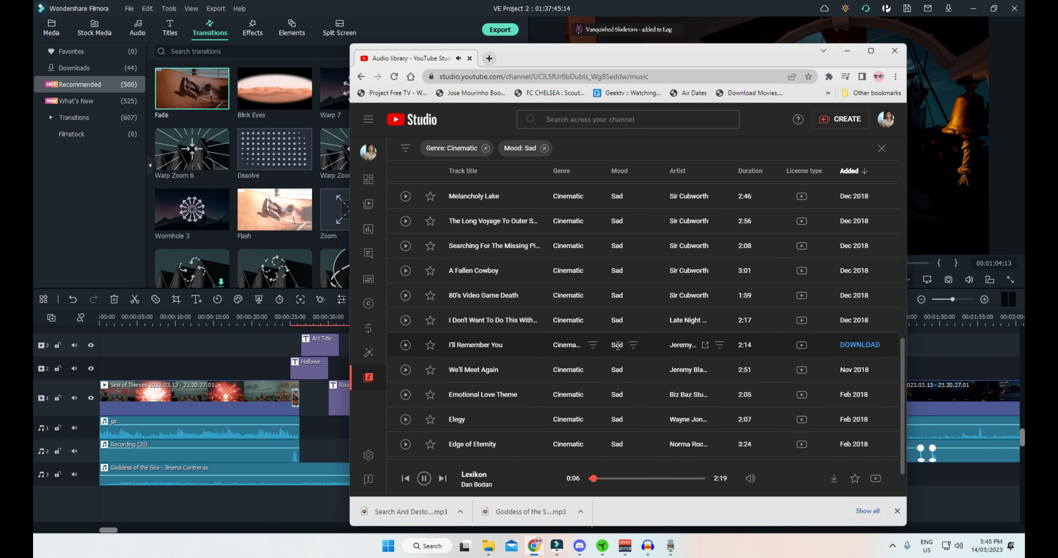
Preview the sad cinematic tracks I'll Remember You, We'll Meet Again and Frost.
{"action": "left_click", "coordinate": [405, 345]}
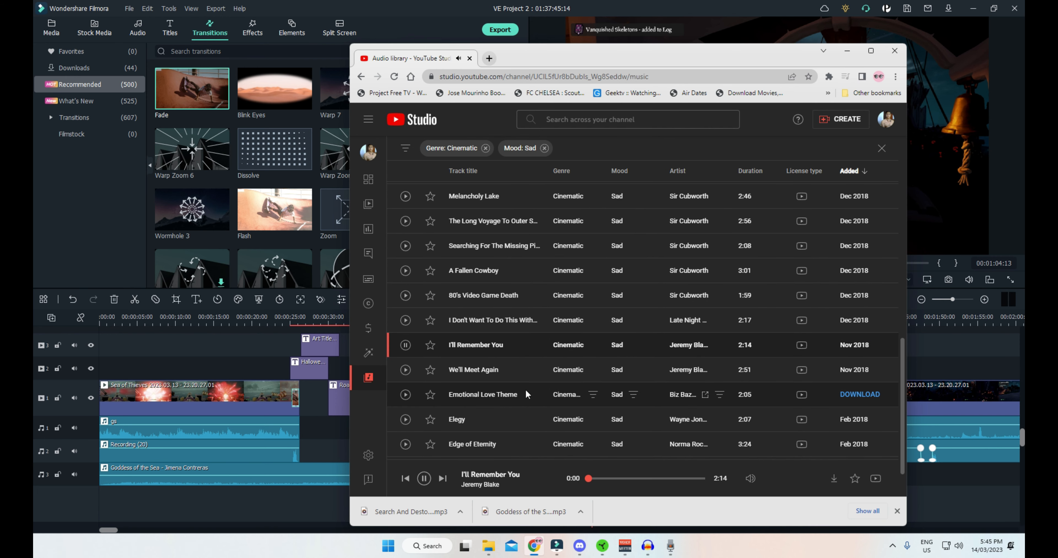
{"action": "left_click", "coordinate": [405, 370]}
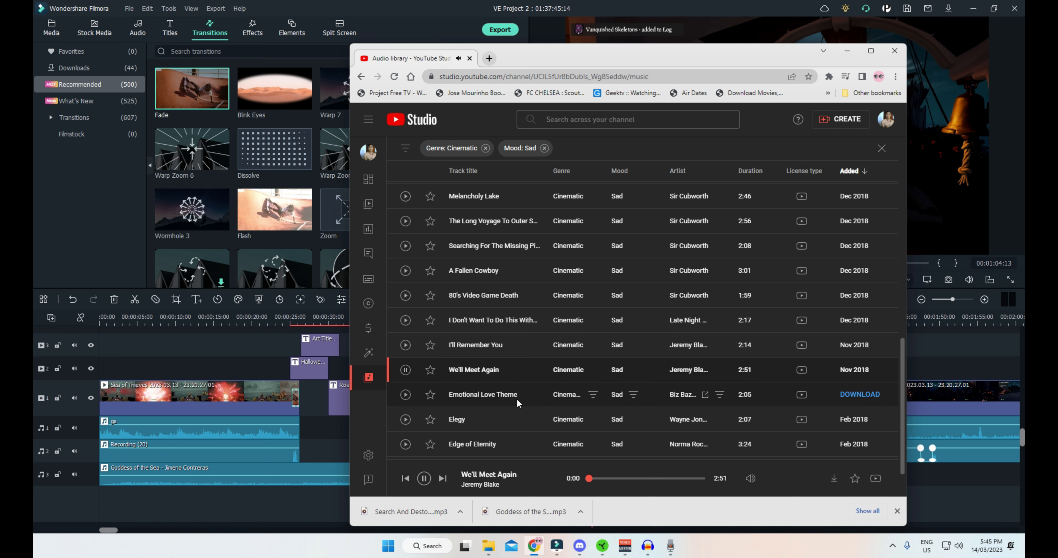
{"action": "scroll", "coordinate": [517, 400], "scroll_direction": "down", "scroll_amount": 1}
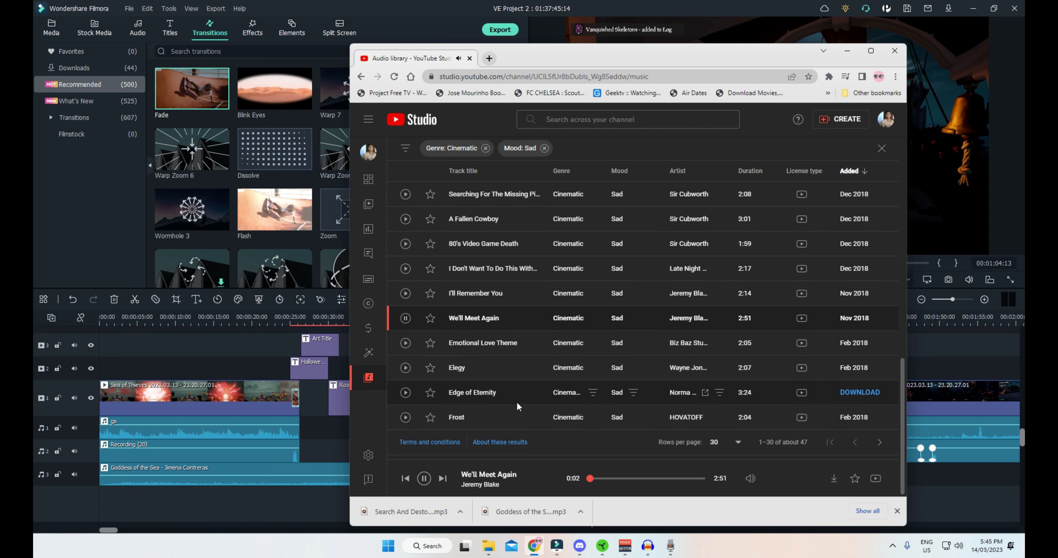
{"action": "left_click", "coordinate": [406, 418]}
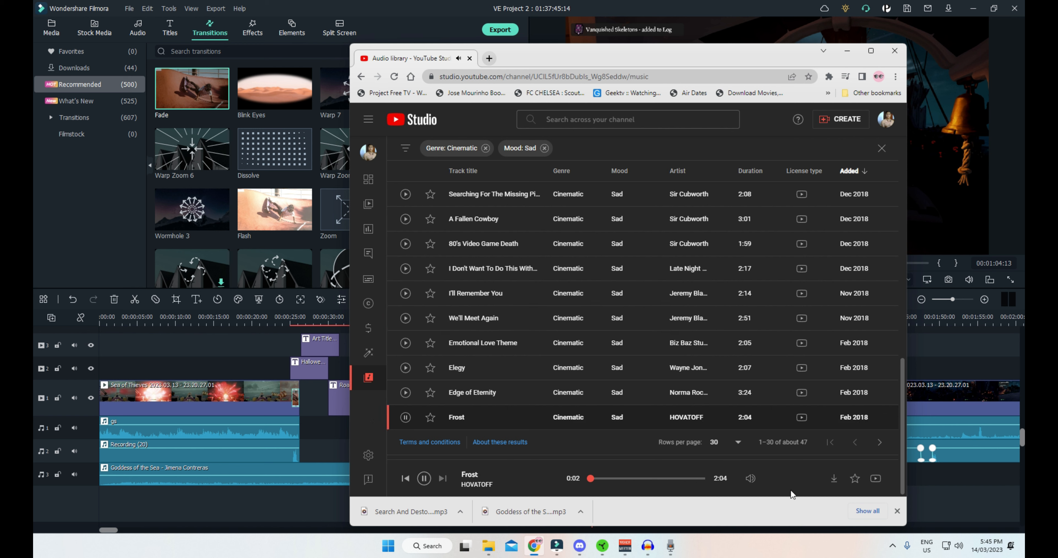
{"action": "mouse_move", "coordinate": [751, 478]}
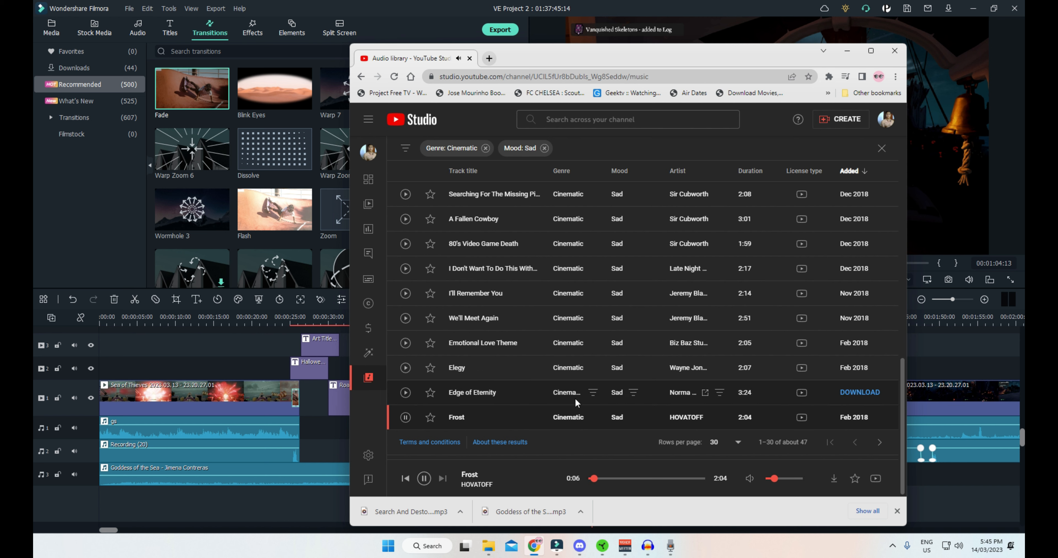
Preview A Fallen Cowboy, 80's Video Game Death, Melancholy Lake and The Long Voyage To Outer Space.
{"action": "left_click", "coordinate": [405, 219]}
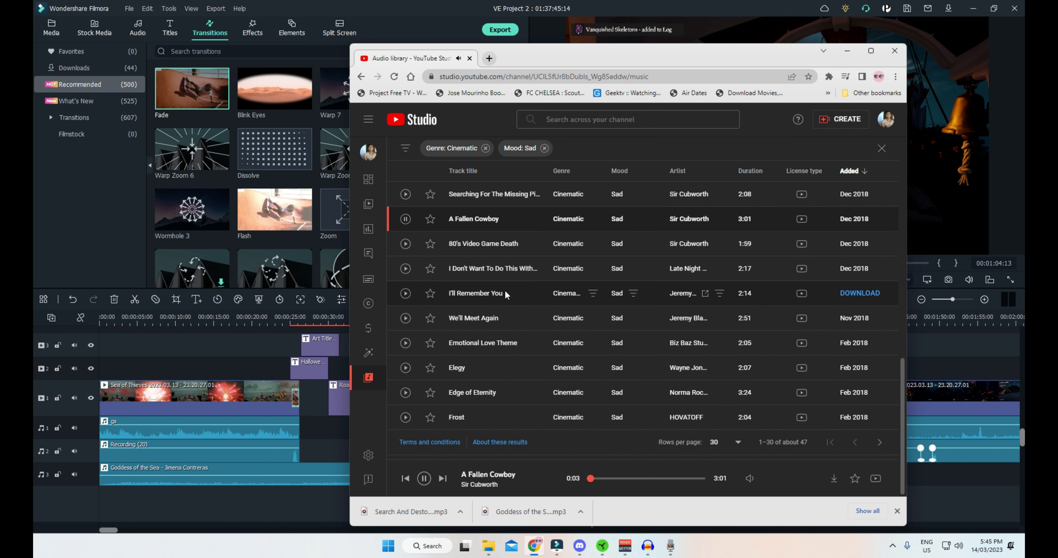
{"action": "left_click", "coordinate": [405, 244]}
{"action": "scroll", "coordinate": [500, 270], "scroll_direction": "up", "scroll_amount": 4}
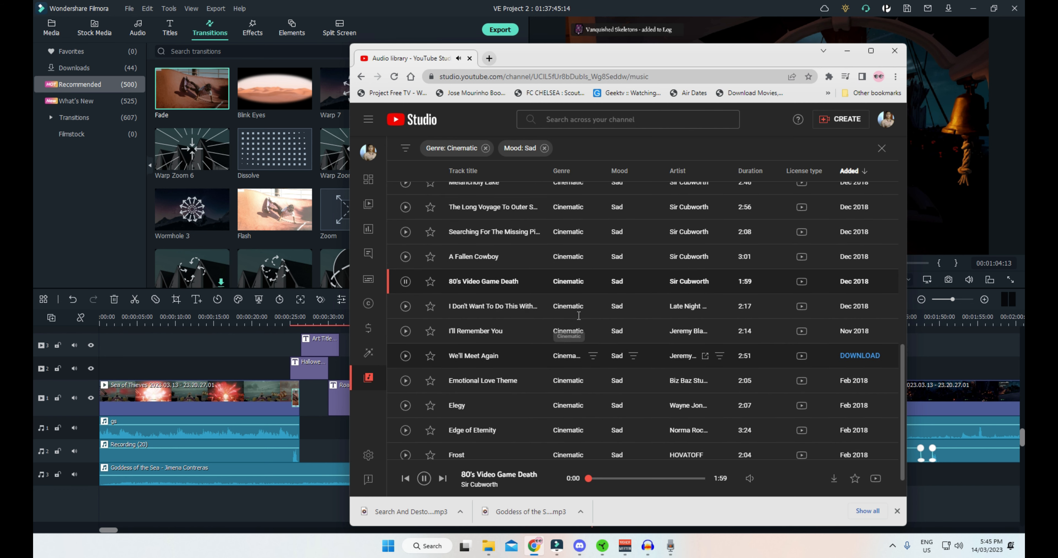
{"action": "left_click", "coordinate": [406, 300]}
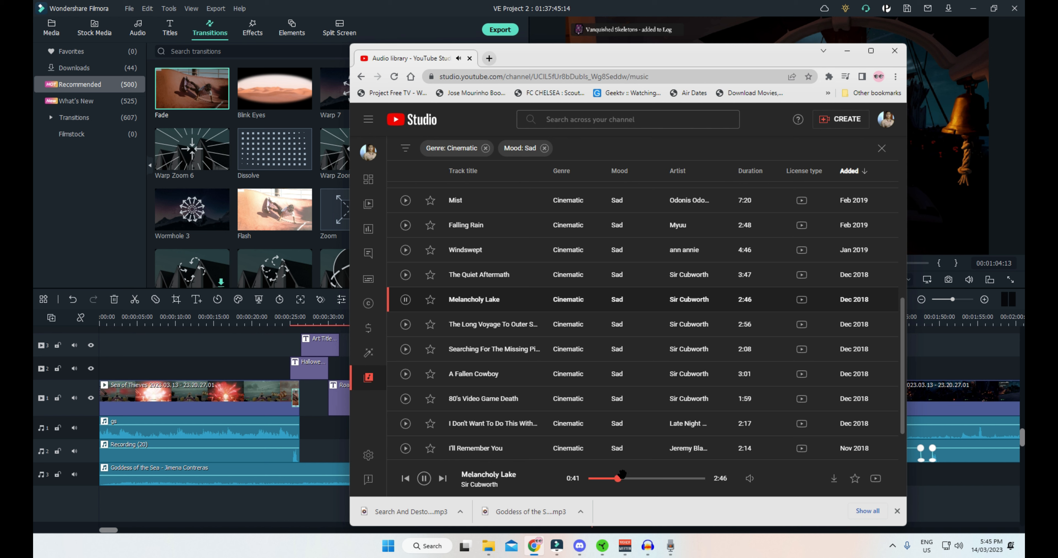
{"action": "left_click", "coordinate": [405, 325]}
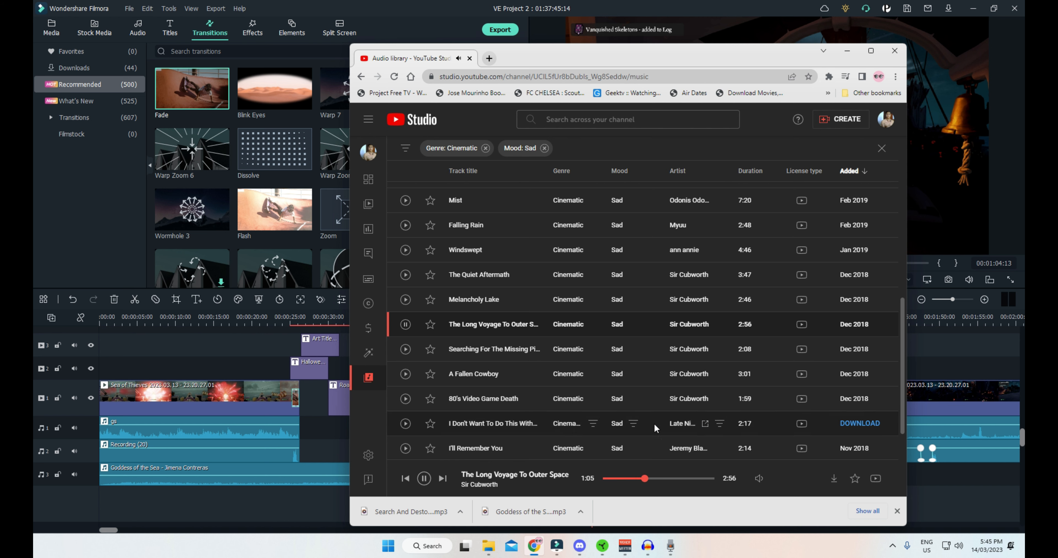
Listen to the track Falling Rain by Myuu, download it and stop its playback.
{"action": "left_click", "coordinate": [406, 226]}
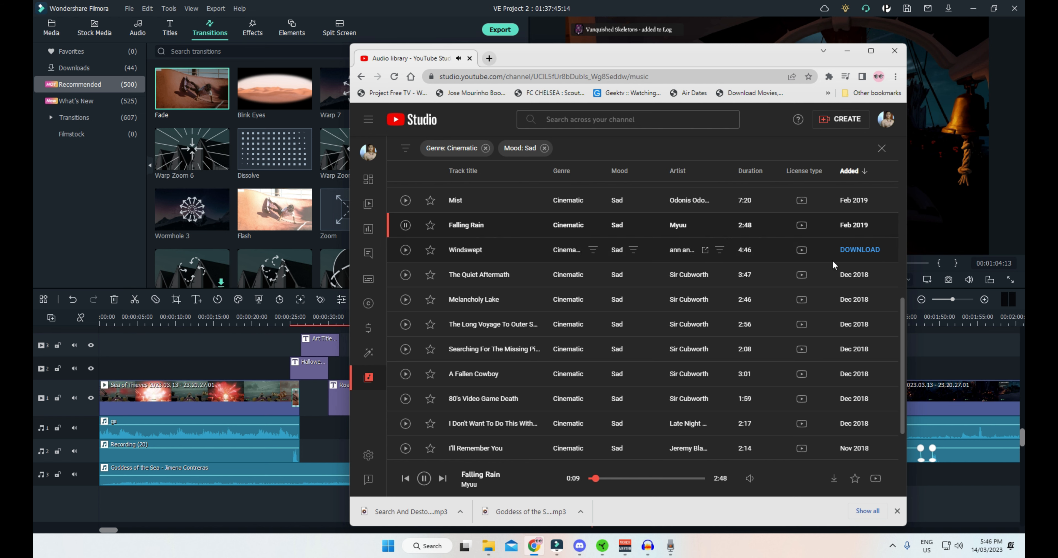
{"action": "left_click", "coordinate": [866, 225]}
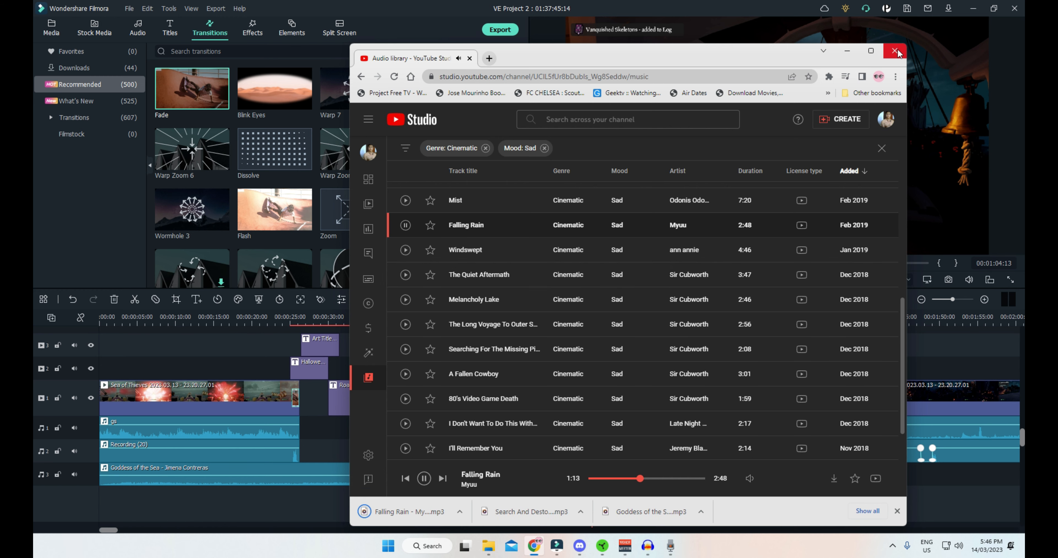
{"action": "left_click", "coordinate": [424, 479]}
Import the downloaded Falling Rain file into Filmora on audio track 4, aligned with the start of the second gameplay clip.
{"action": "left_click_drag", "start_coordinate": [694, 62], "coordinate": [1025, 185]}
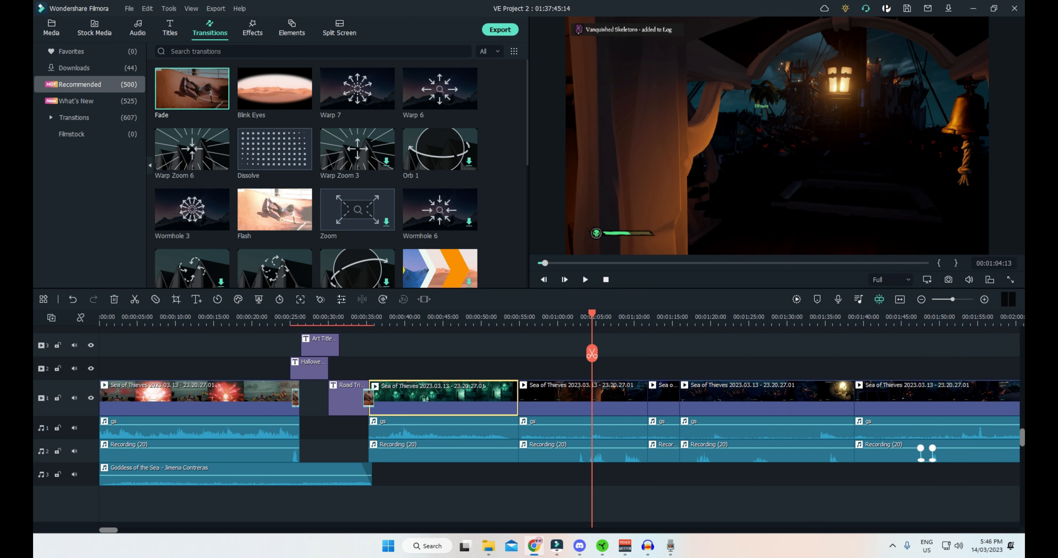
{"action": "left_click_drag", "start_coordinate": [1025, 165], "coordinate": [364, 503]}
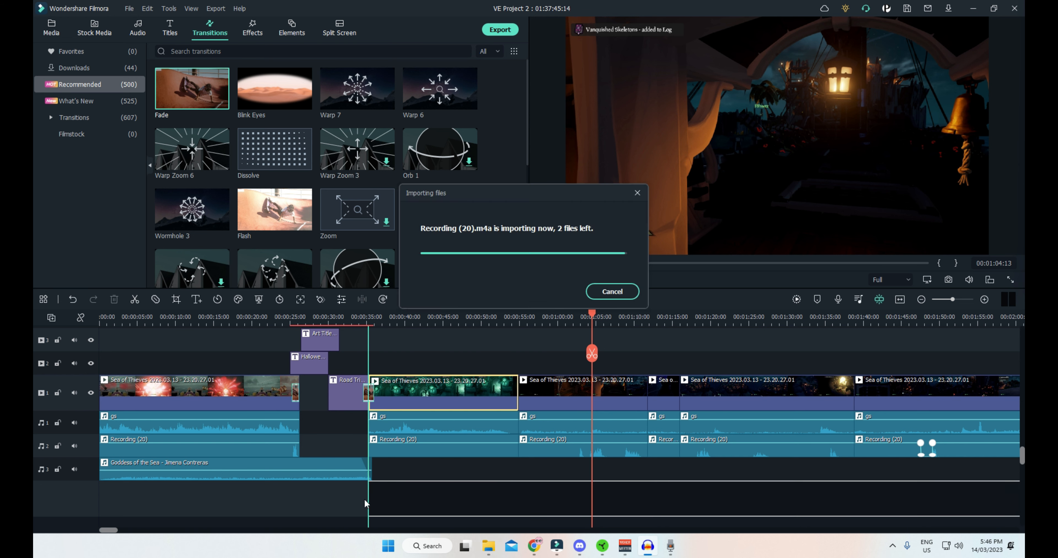
{"action": "left_click", "coordinate": [984, 299]}
{"action": "scroll", "coordinate": [374, 468], "scroll_direction": "left", "scroll_amount": 10}
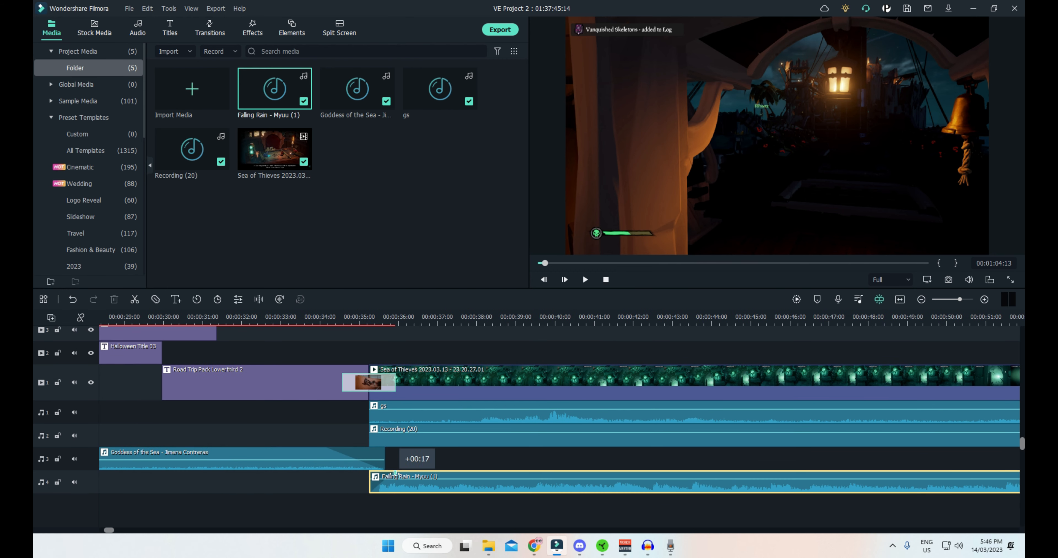
Overlap Falling Rain's faded-in start with the fading end of Goddess of the Sea and lower Falling Rain's volume.
{"action": "mouse_move", "coordinate": [460, 479]}
{"action": "left_mouse_down"}
{"action": "mouse_move", "coordinate": [480, 478]}
{"action": "mouse_move", "coordinate": [447, 481]}
{"action": "left_mouse_up"}
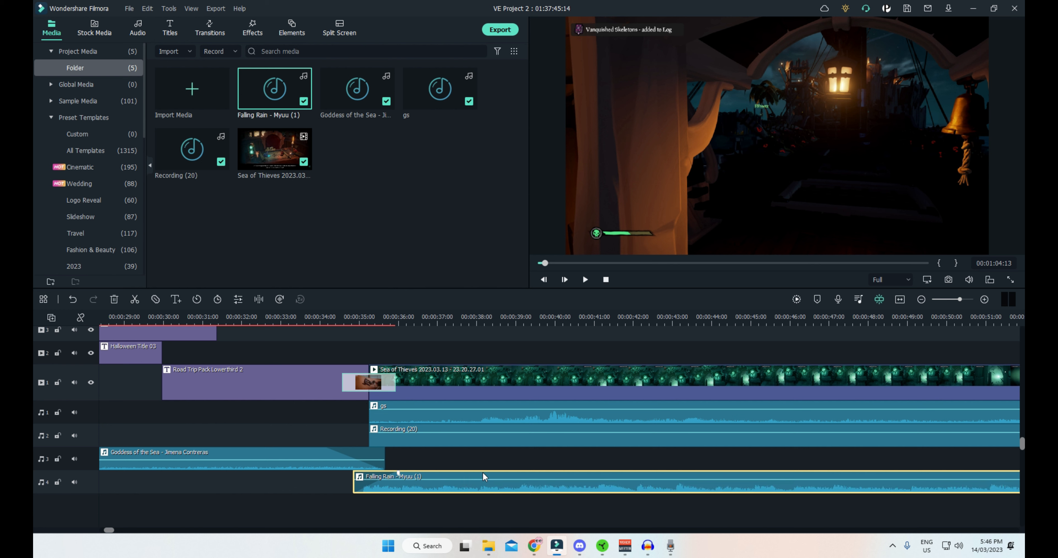
{"action": "left_click_drag", "start_coordinate": [481, 482], "coordinate": [481, 485]}
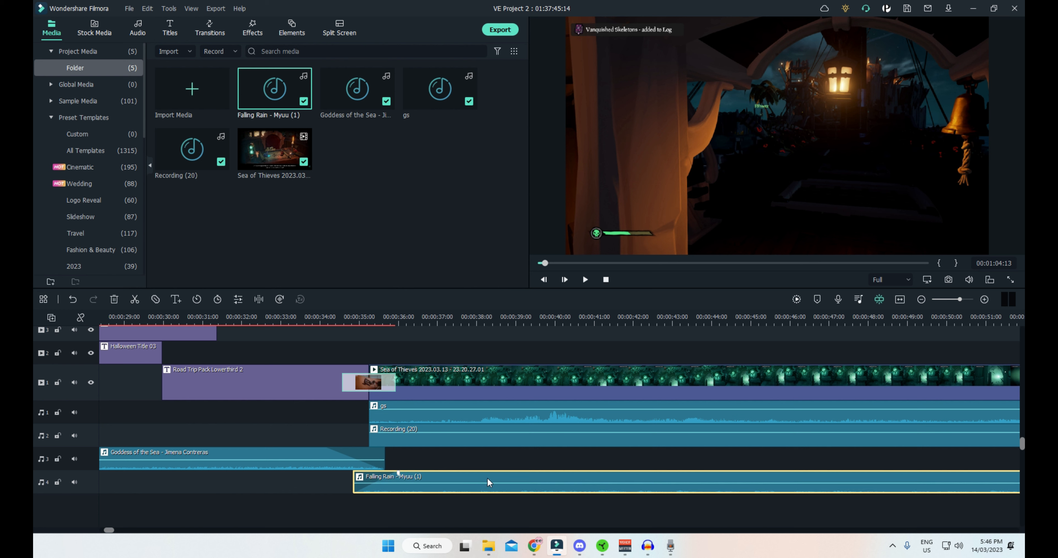
{"action": "left_click_drag", "start_coordinate": [493, 490], "coordinate": [493, 488]}
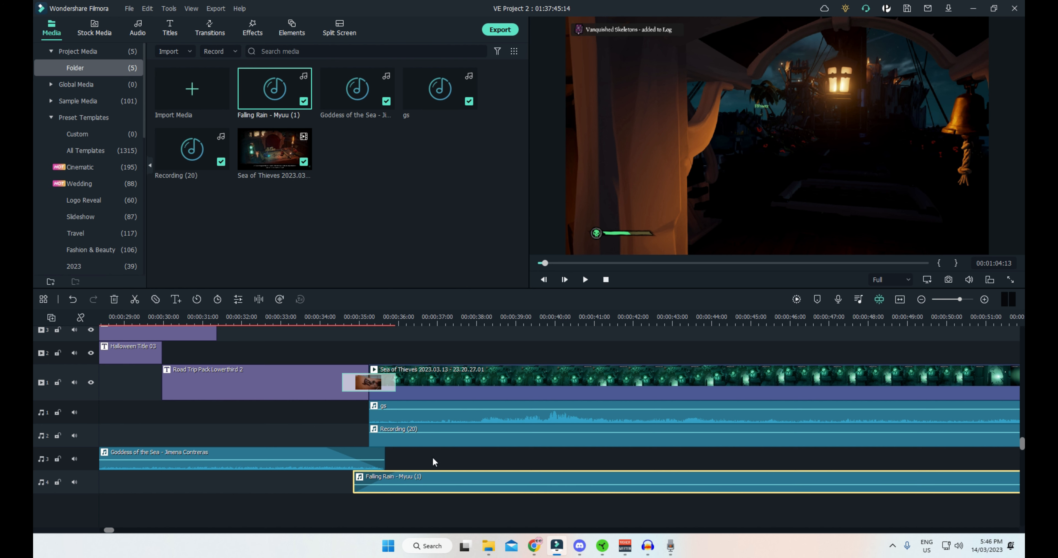
Play the music crossfade from 00:00:34:01 through to about 00:00:38 and return the playhead to 00:00:34:17.
{"action": "scroll", "coordinate": [469, 439], "scroll_direction": "left", "scroll_amount": 2}
{"action": "left_click", "coordinate": [383, 323]}
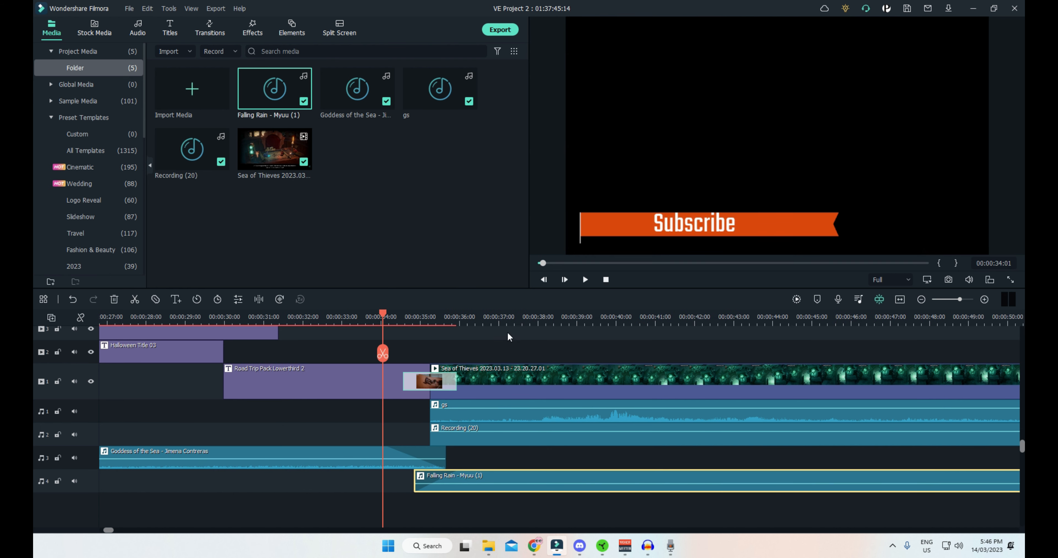
{"action": "key", "text": "space"}
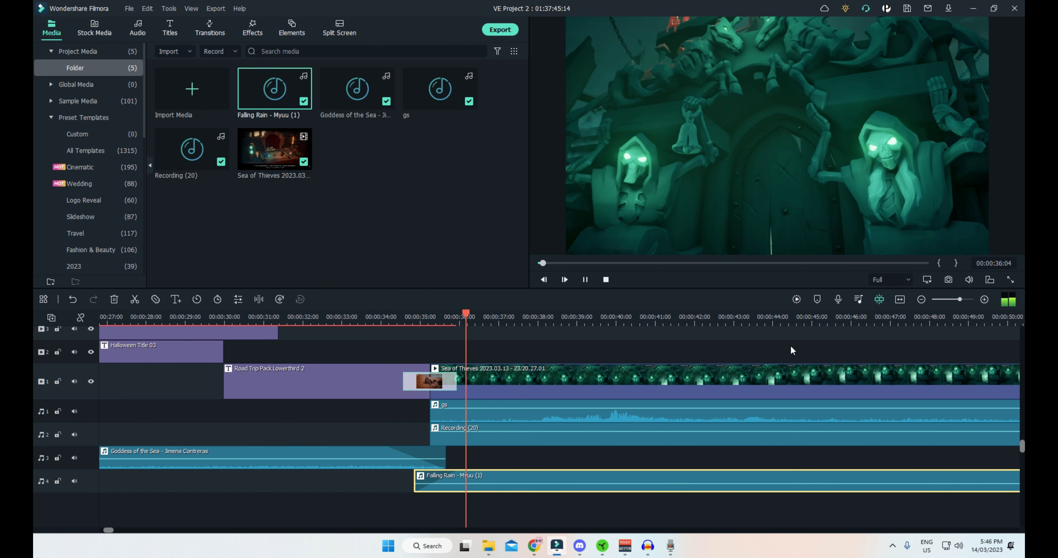
{"action": "key", "text": "space"}
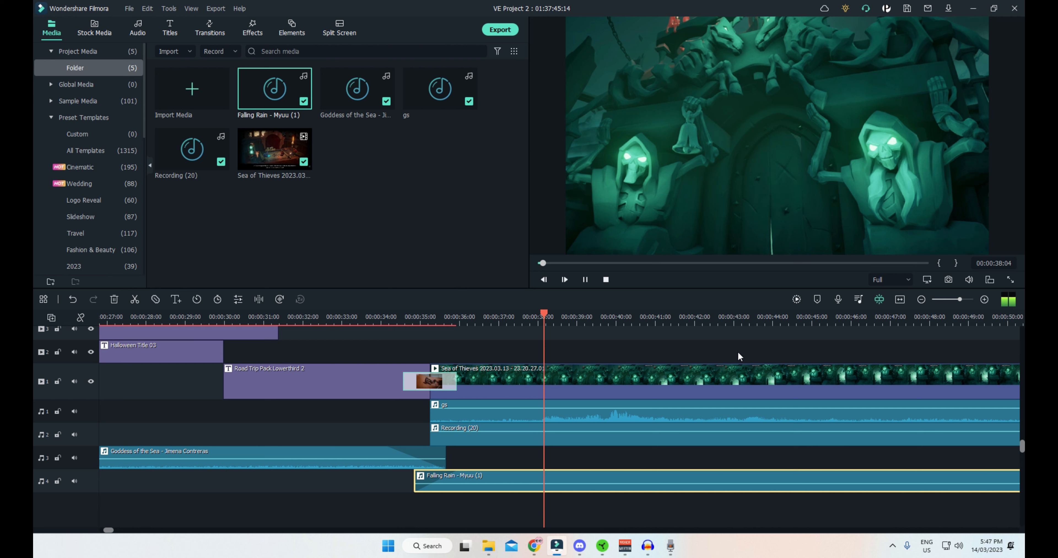
{"action": "left_click", "coordinate": [408, 317]}
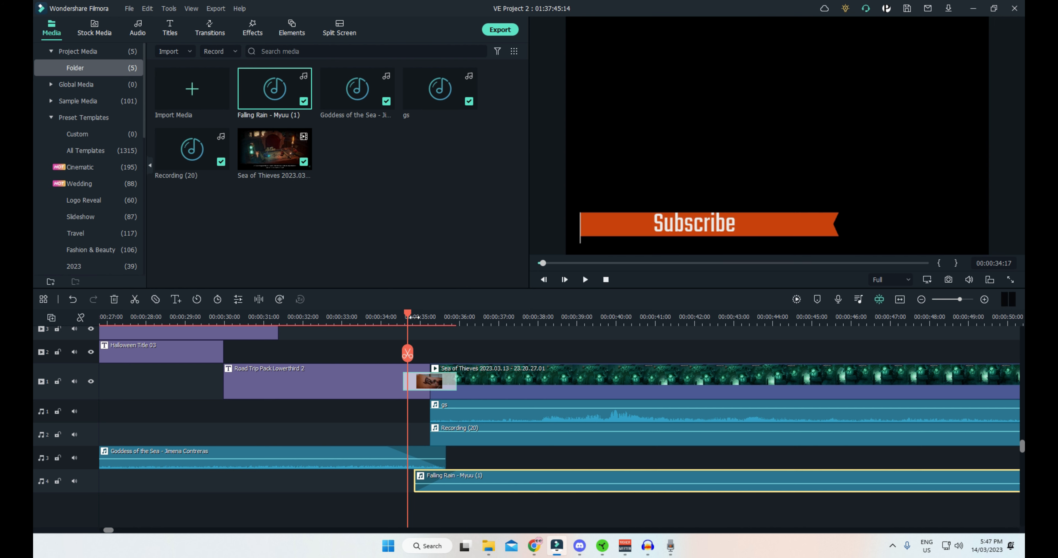
Play the music crossfade and shift Falling Rain earlier on audio track 4 so it starts at about 00:00:34:07.
{"action": "key", "text": "space"}
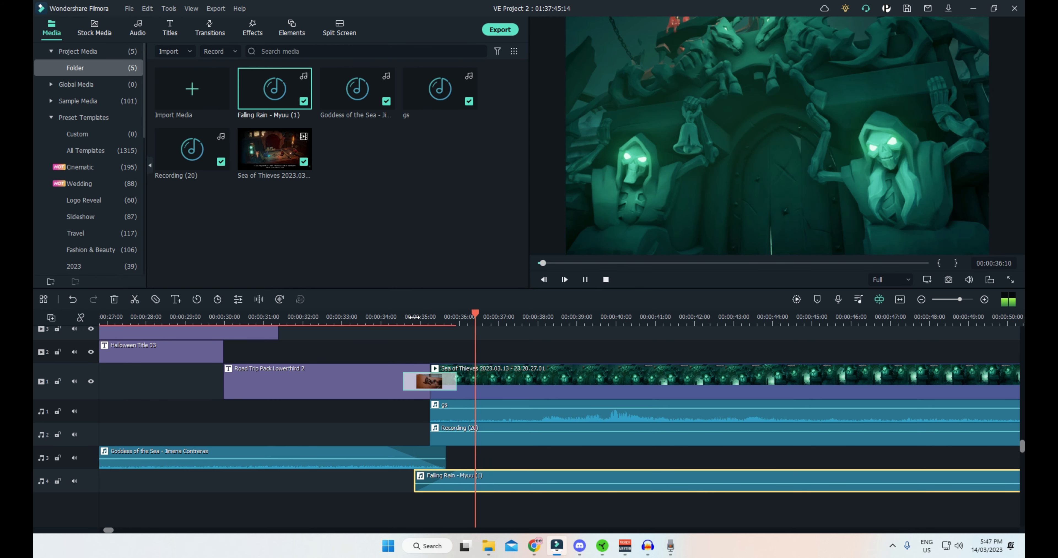
{"action": "key", "text": "space"}
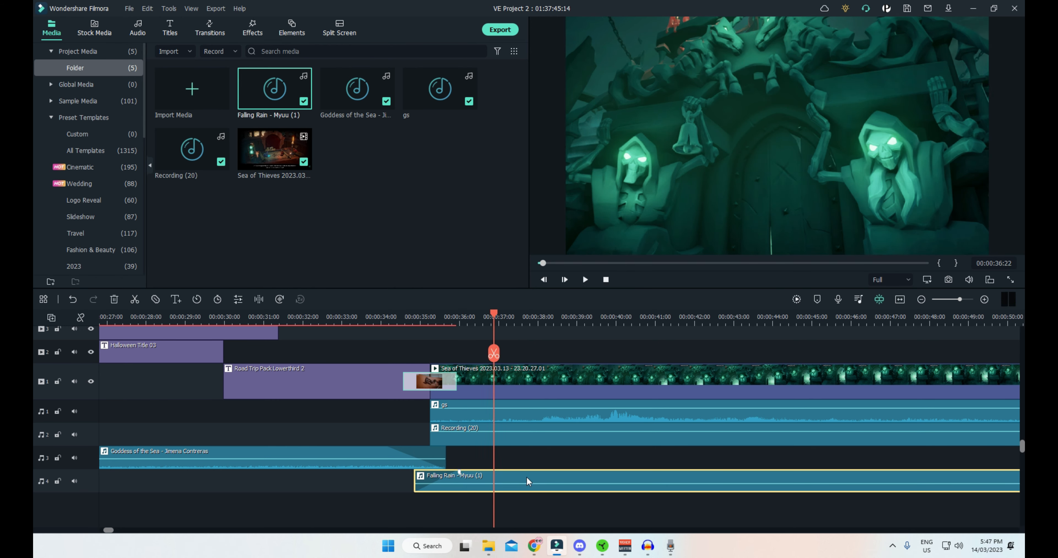
{"action": "left_click_drag", "start_coordinate": [528, 481], "coordinate": [446, 473]}
{"action": "key", "text": "space"}
{"action": "key", "text": "space"}
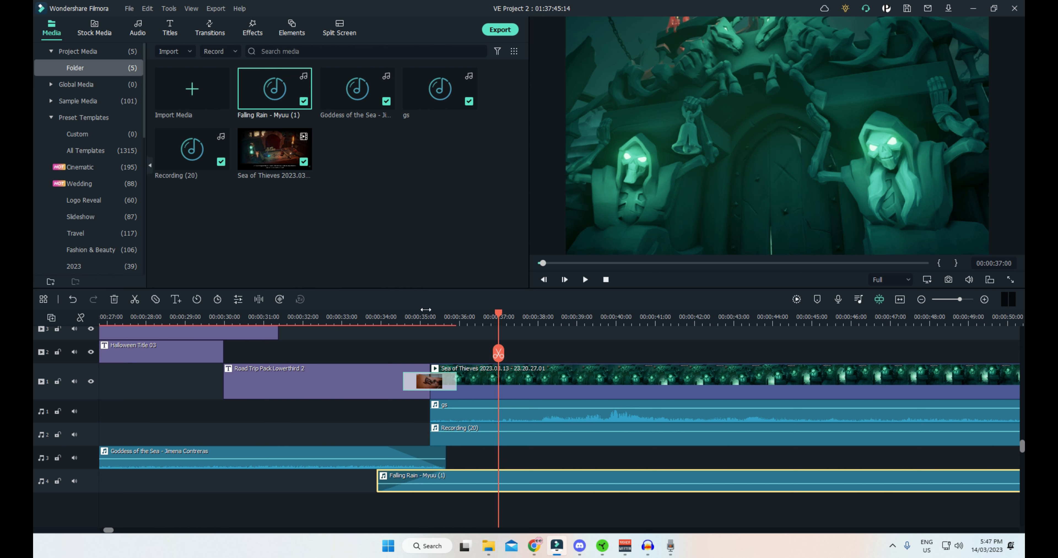
{"action": "left_click", "coordinate": [411, 316]}
{"action": "key", "text": "space"}
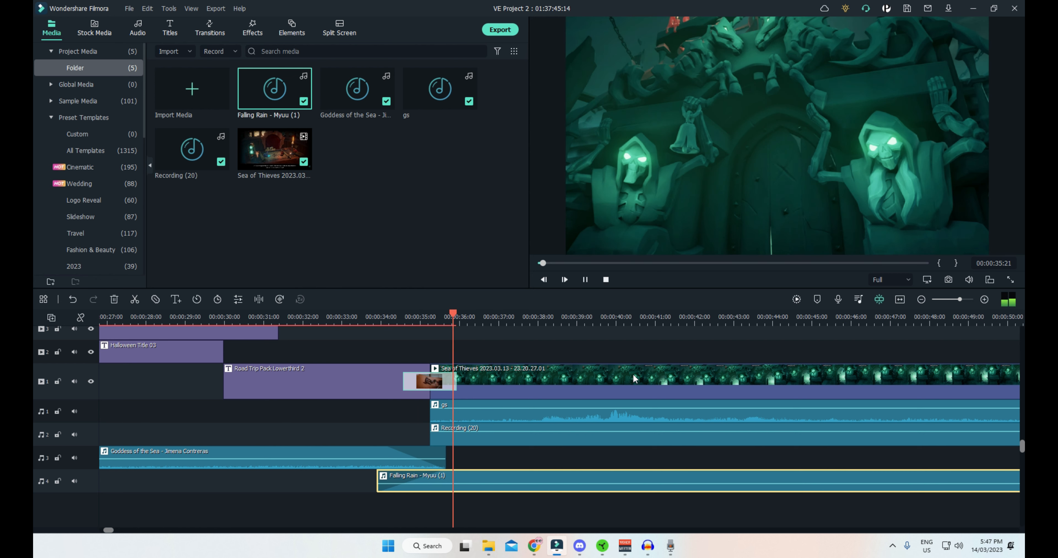
{"action": "key", "text": "space"}
{"action": "left_click_drag", "start_coordinate": [516, 481], "coordinate": [531, 478]}
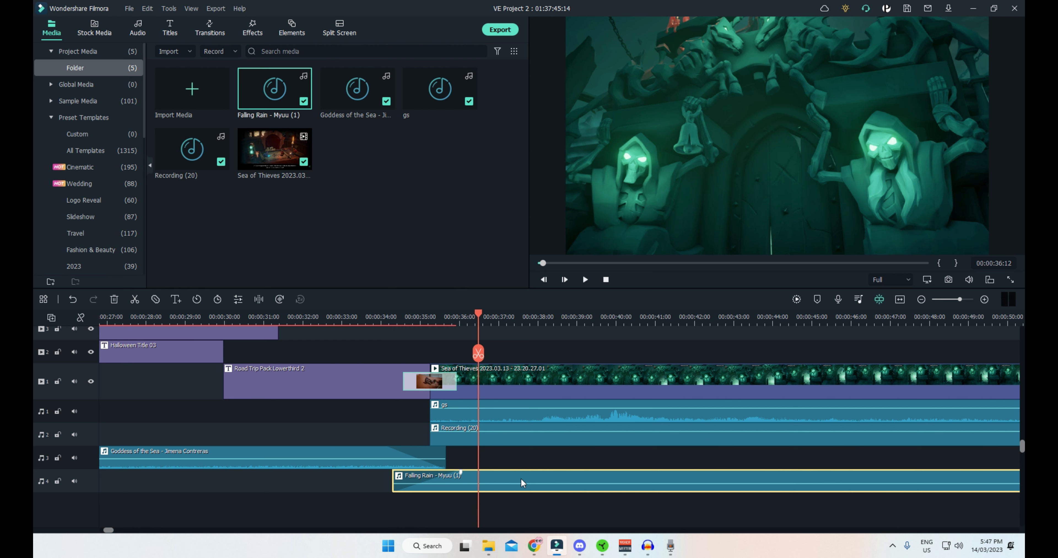
Play the adjusted crossfade from about 00:00:34 and stop in the third gameplay clip at 00:00:58:17.
{"action": "left_click", "coordinate": [391, 322]}
{"action": "key", "text": "space"}
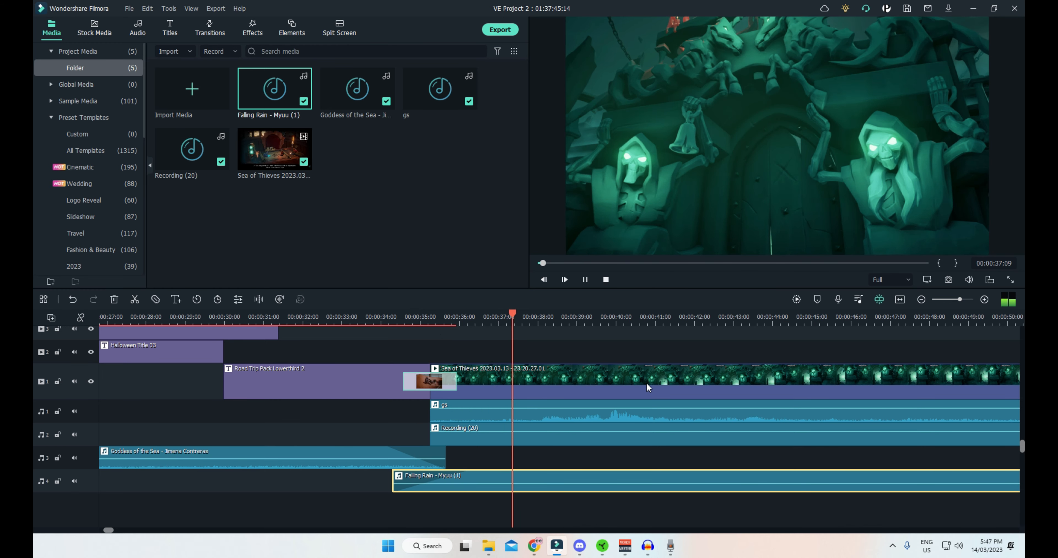
{"action": "left_click_drag", "start_coordinate": [738, 343], "coordinate": [674, 340]}
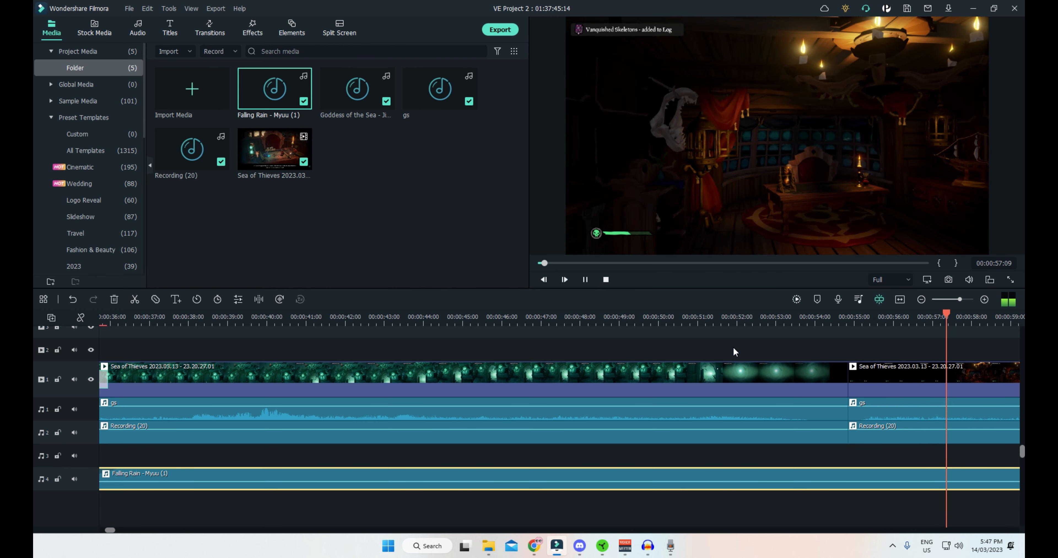
{"action": "key", "text": "space"}
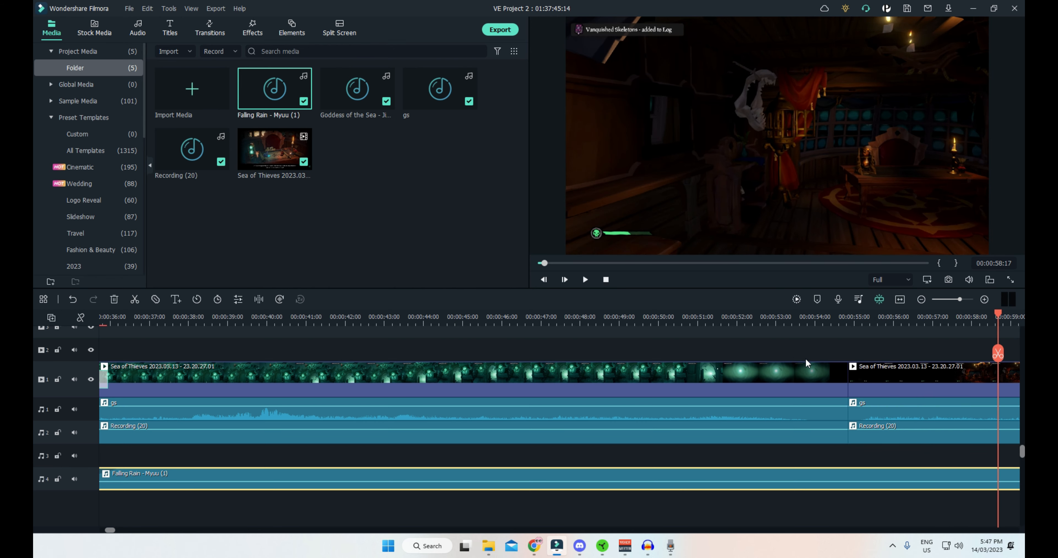
Split Falling Rain at 00:00:58:17, delete the rest and fade out its end from the start of the third gameplay clip.
{"action": "scroll", "coordinate": [885, 354], "scroll_direction": "right", "scroll_amount": 10}
{"action": "scroll", "coordinate": [886, 354], "scroll_direction": "up", "scroll_amount": 1}
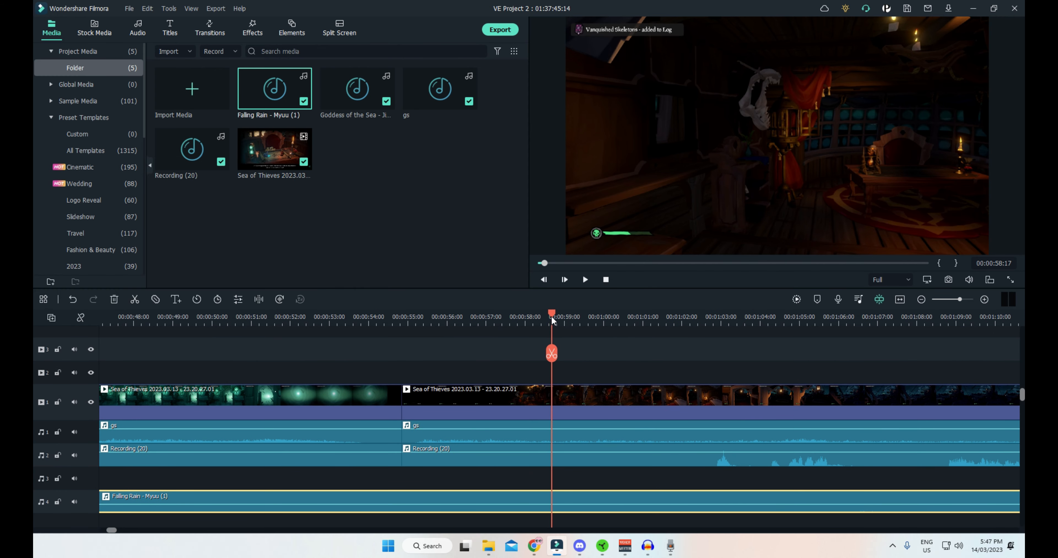
{"action": "left_click", "coordinate": [551, 353]}
{"action": "key", "text": "Delete"}
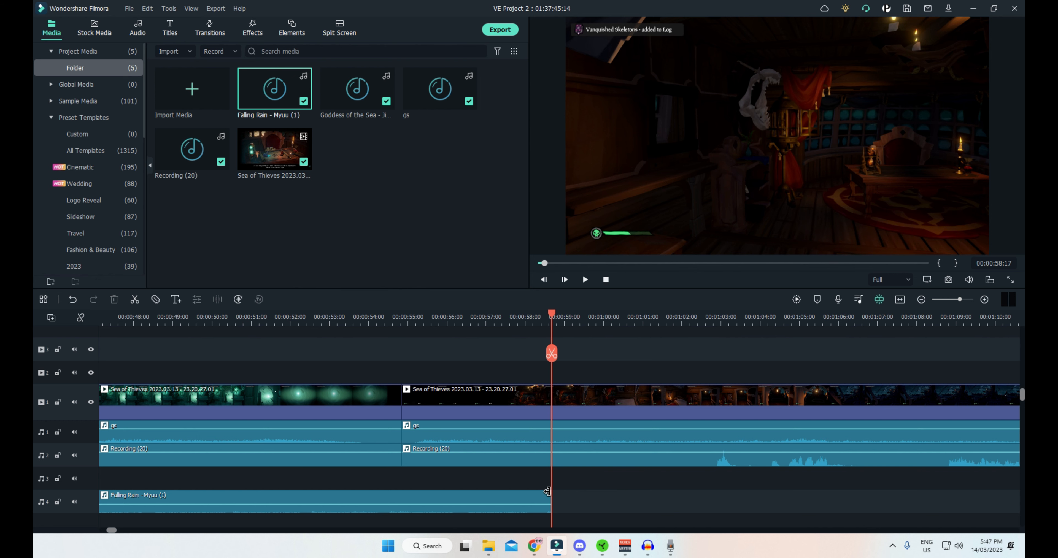
{"action": "left_click_drag", "start_coordinate": [547, 492], "coordinate": [401, 491]}
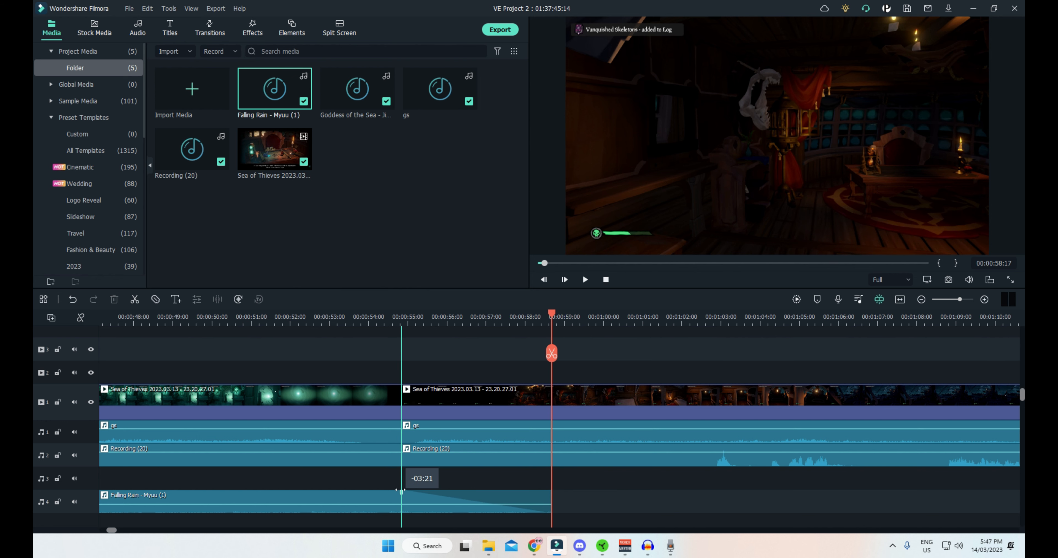
{"action": "mouse_move", "coordinate": [798, 508]}
{"action": "left_mouse_down"}
{"action": "mouse_move", "coordinate": [770, 474]}
{"action": "mouse_move", "coordinate": [798, 490]}
{"action": "left_mouse_up"}
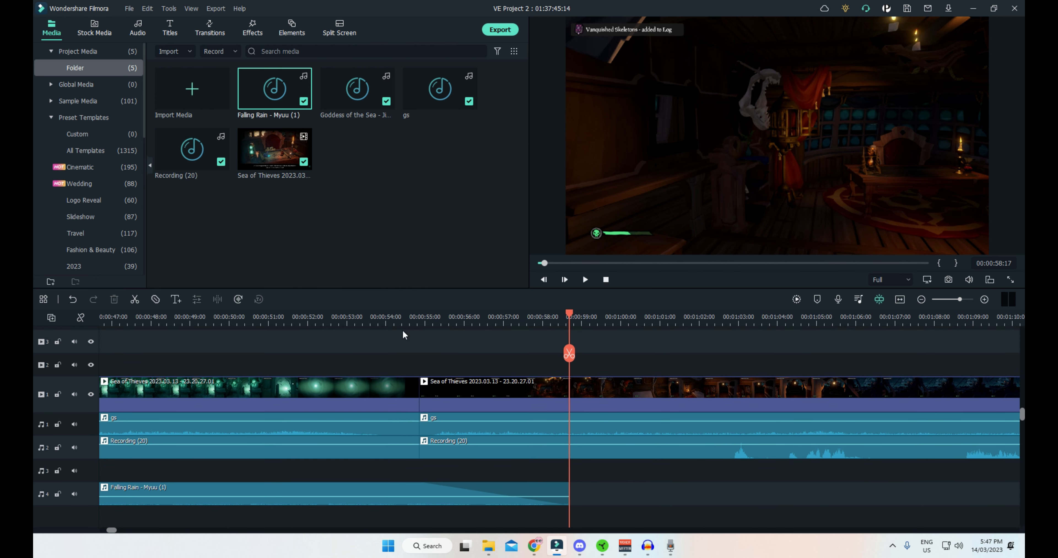
Play Falling Rain's fade-out from the clip boundary through to 00:00:58:09.
{"action": "left_click", "coordinate": [413, 320]}
{"action": "key", "text": "space"}
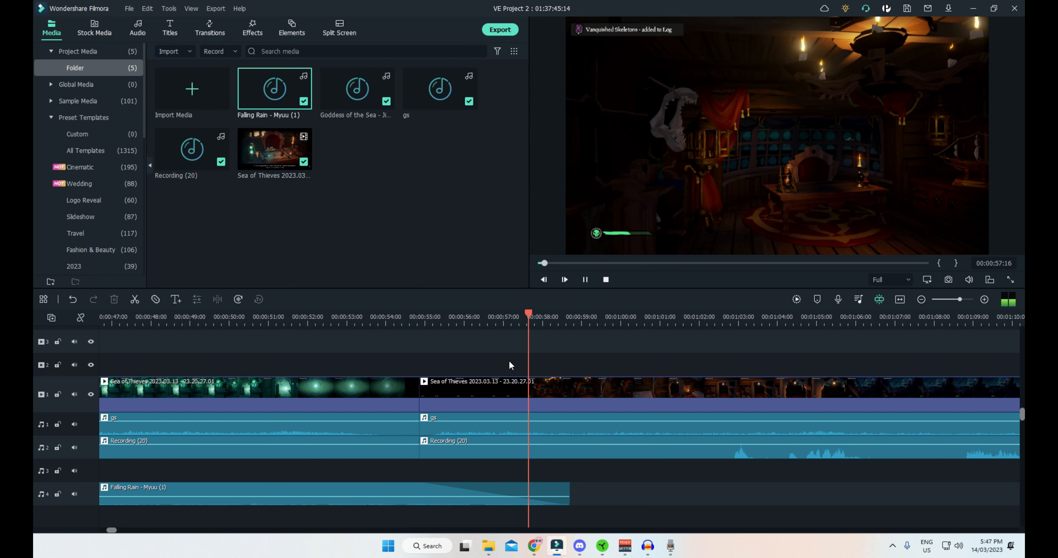
{"action": "key", "text": "space"}
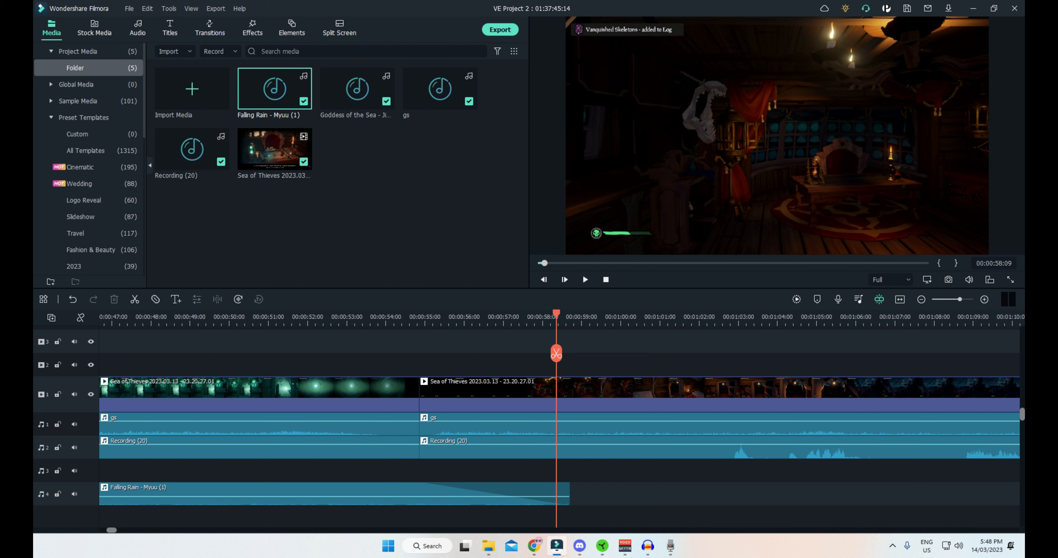
Import Sneaky Business by Biz Baz Studio onto audio track 5, with its start overlapping Falling Rain's fading end.
{"action": "key", "text": "alt+Tab"}
{"action": "left_click_drag", "start_coordinate": [1023, 489], "coordinate": [488, 513]}
{"action": "left_click_drag", "start_coordinate": [594, 469], "coordinate": [810, 413]}
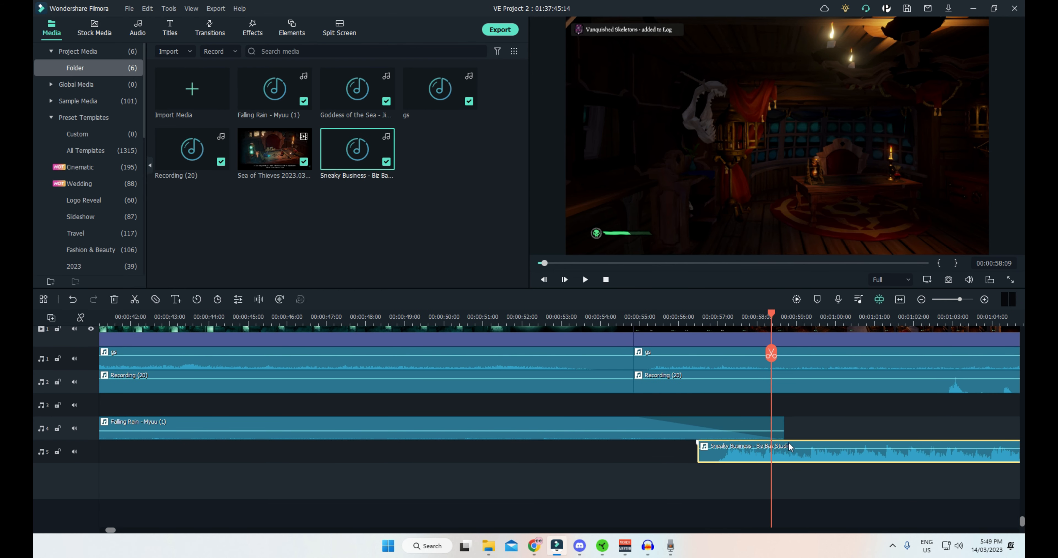
{"action": "scroll", "coordinate": [758, 439], "scroll_direction": "right", "scroll_amount": 4}
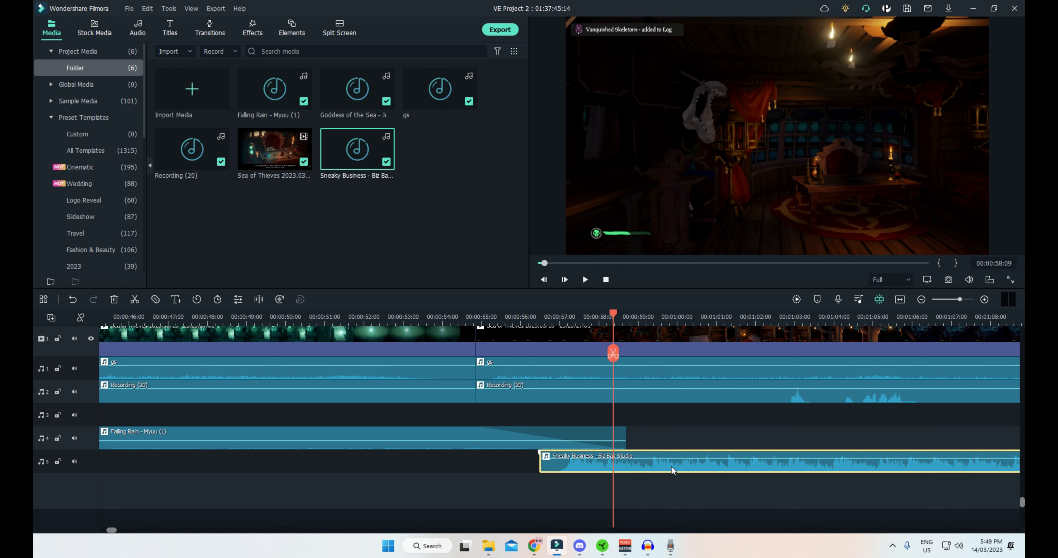
{"action": "left_click_drag", "start_coordinate": [672, 468], "coordinate": [666, 442]}
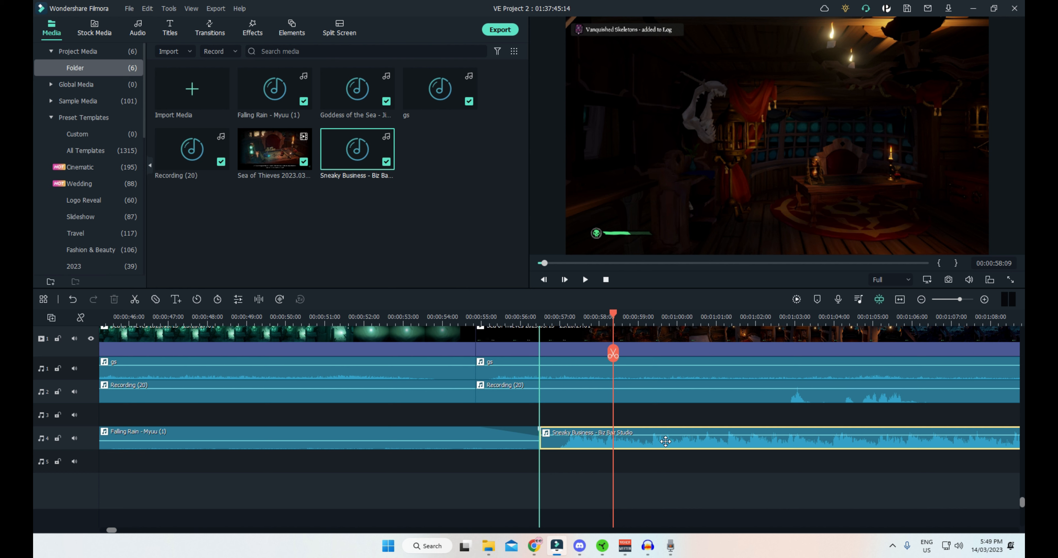
{"action": "left_click_drag", "start_coordinate": [666, 442], "coordinate": [658, 470]}
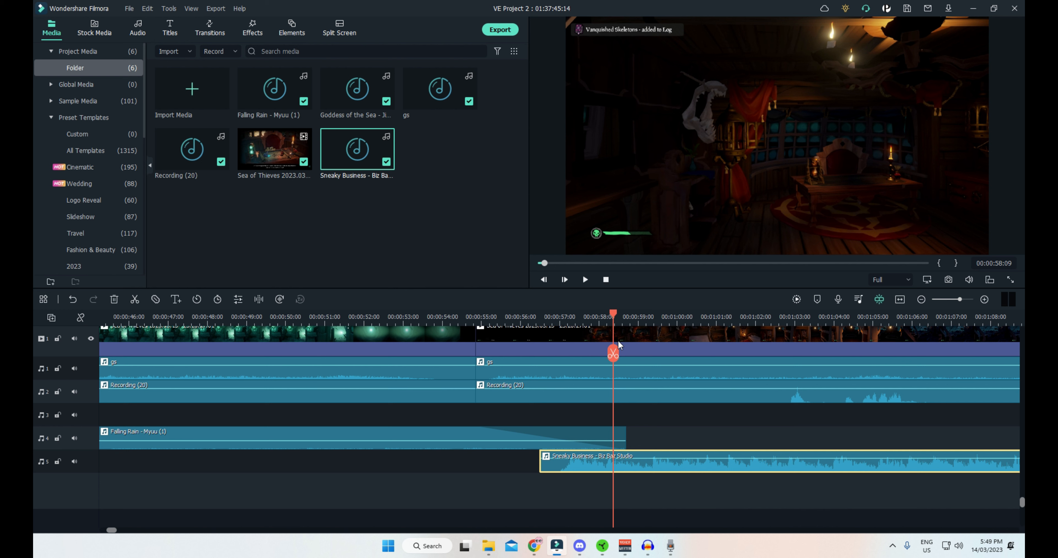
Lower Sneaky Business's volume, fade in its start over about two seconds and play the lead-up through to 00:00:55:24.
{"action": "left_click_drag", "start_coordinate": [657, 455], "coordinate": [658, 464]}
{"action": "left_click_drag", "start_coordinate": [542, 451], "coordinate": [626, 451]}
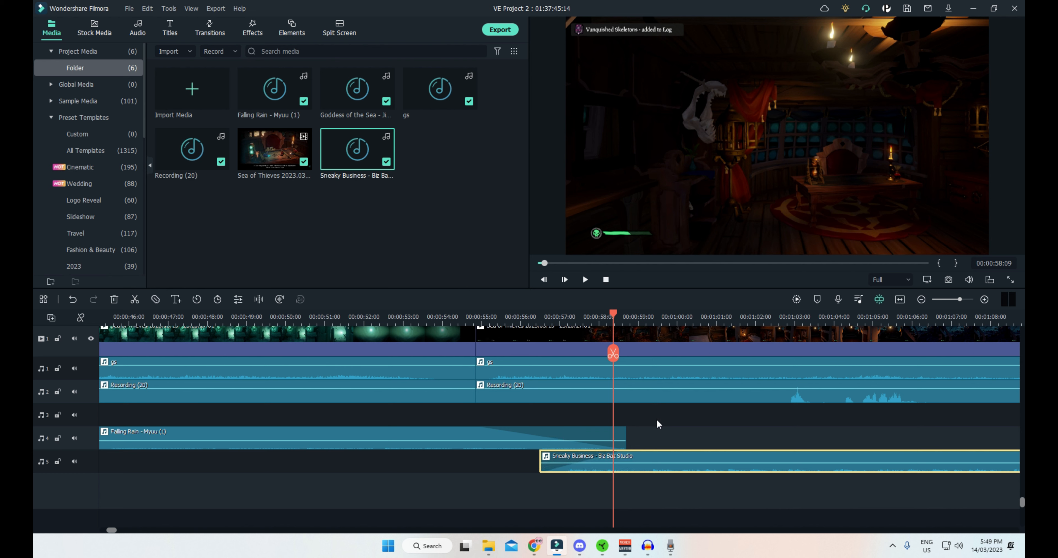
{"action": "left_click", "coordinate": [508, 319]}
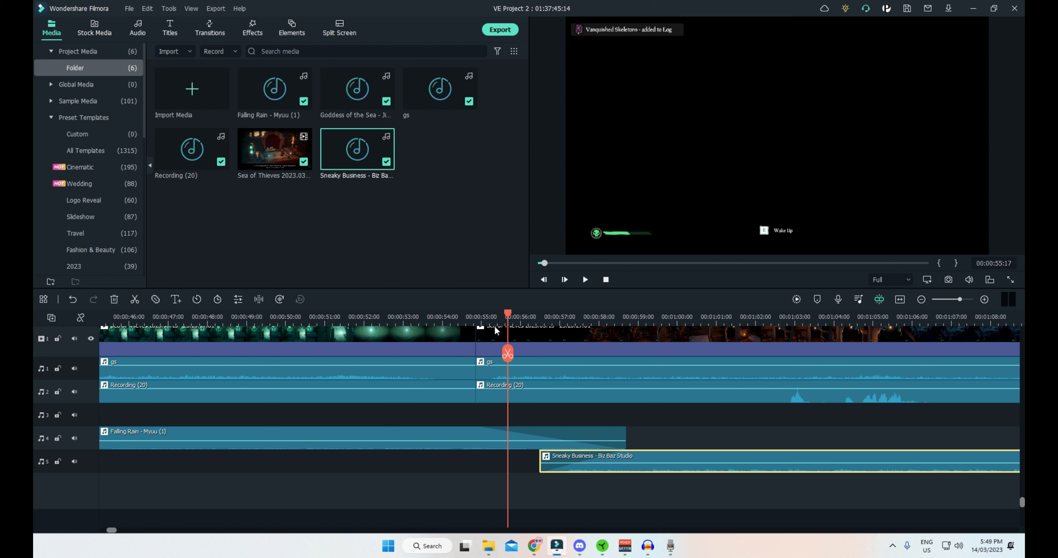
{"action": "left_click", "coordinate": [414, 317]}
{"action": "key", "text": "space"}
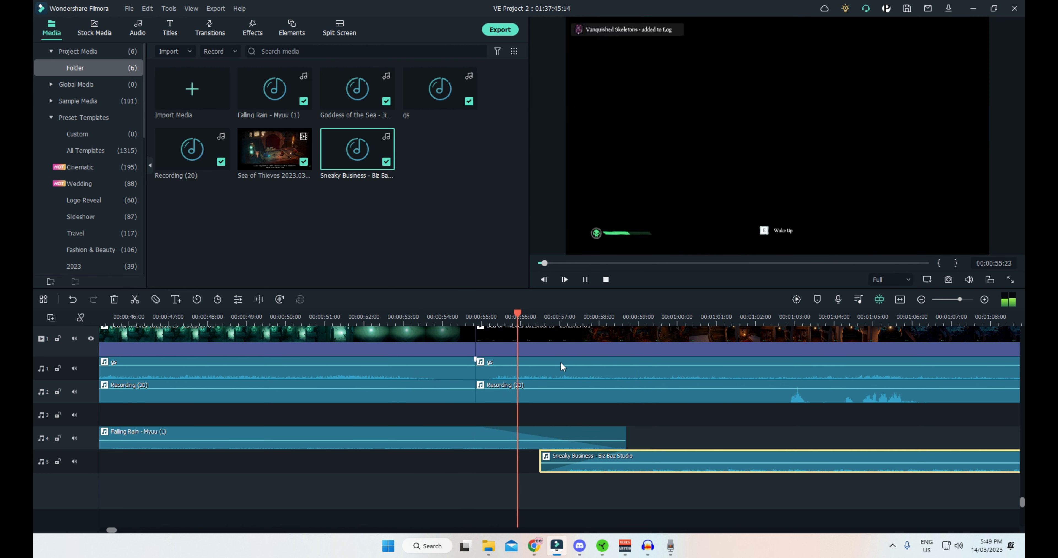
{"action": "key", "text": "space"}
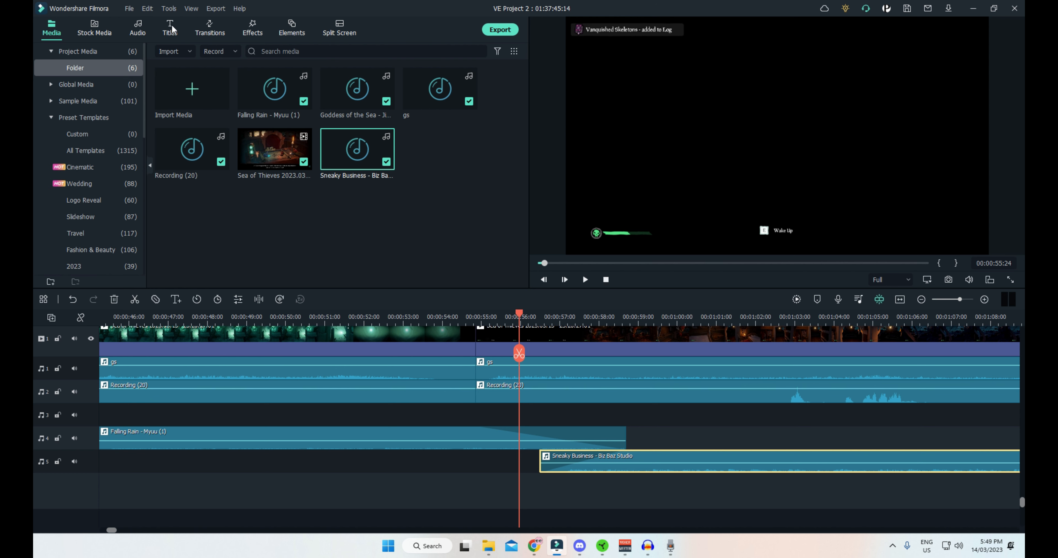
Add a Fade transition between the gameplay clips meeting near 00:00:55 and play it through to 00:00:57:17.
{"action": "left_click", "coordinate": [210, 29]}
{"action": "left_click_drag", "start_coordinate": [203, 96], "coordinate": [460, 345]}
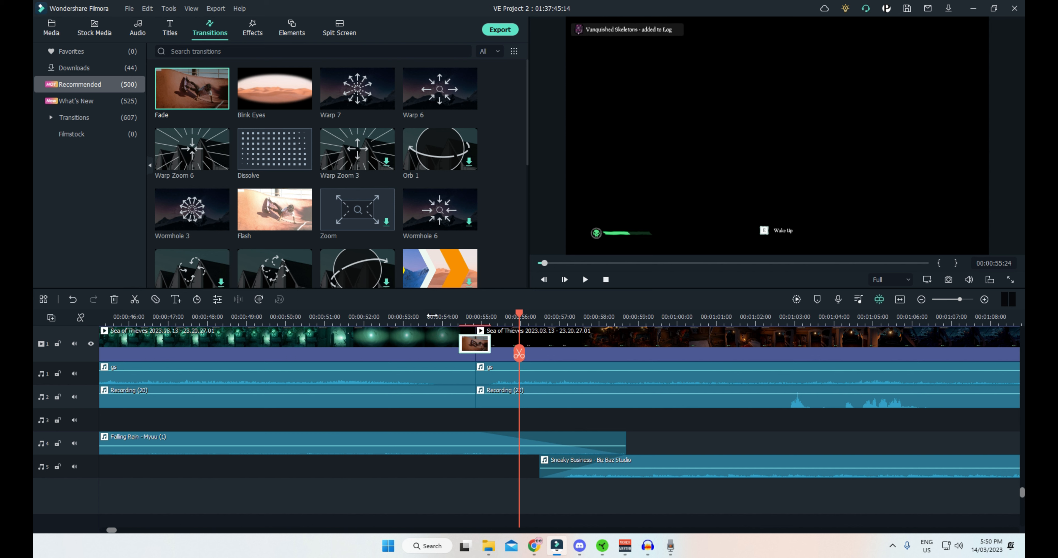
{"action": "left_click", "coordinate": [432, 319]}
{"action": "key", "text": "space"}
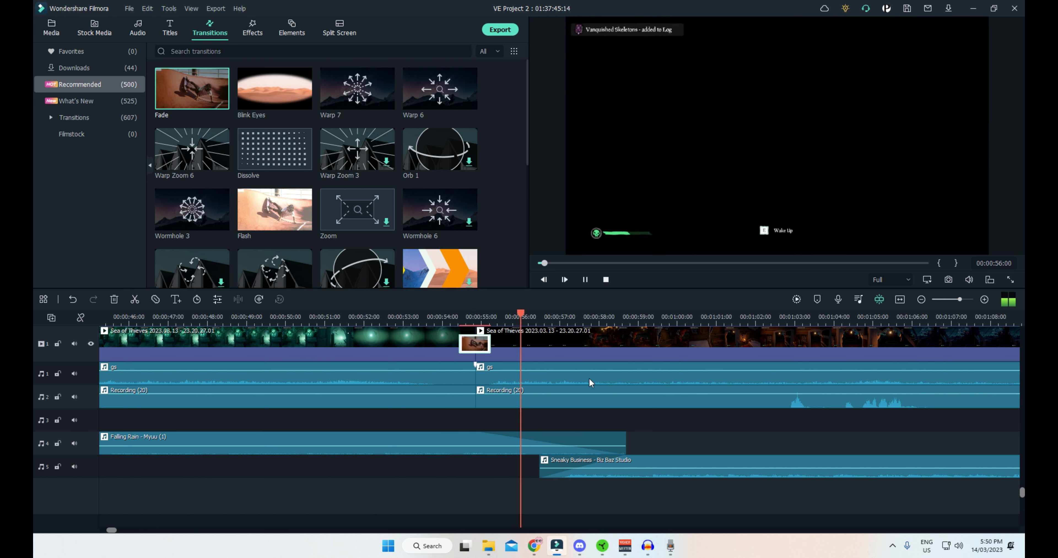
{"action": "key", "text": "space"}
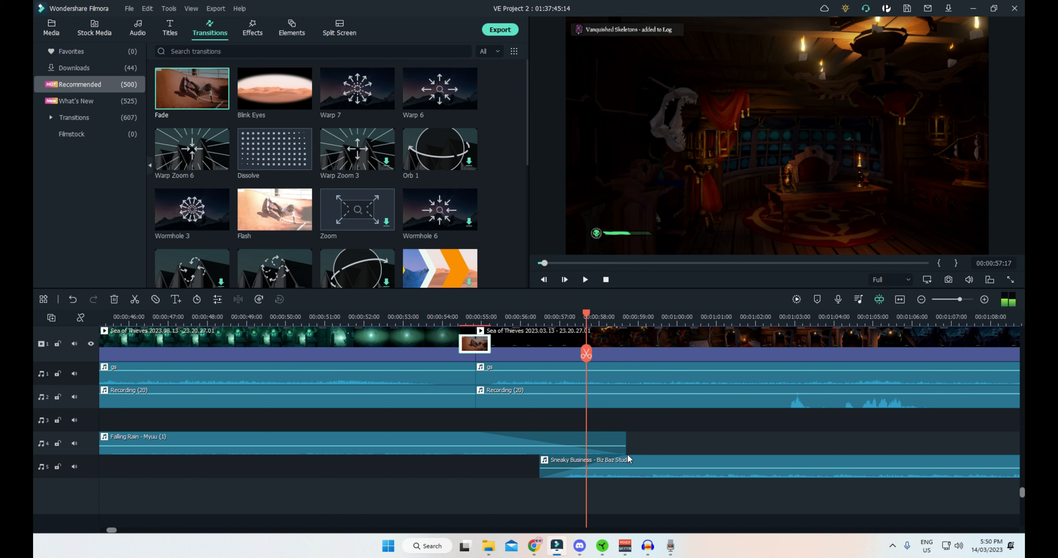
Move Sneaky Business to start at 00:00:57:17, play through to 00:01:02:04 and slightly lower its volume.
{"action": "left_click_drag", "start_coordinate": [641, 459], "coordinate": [689, 462]}
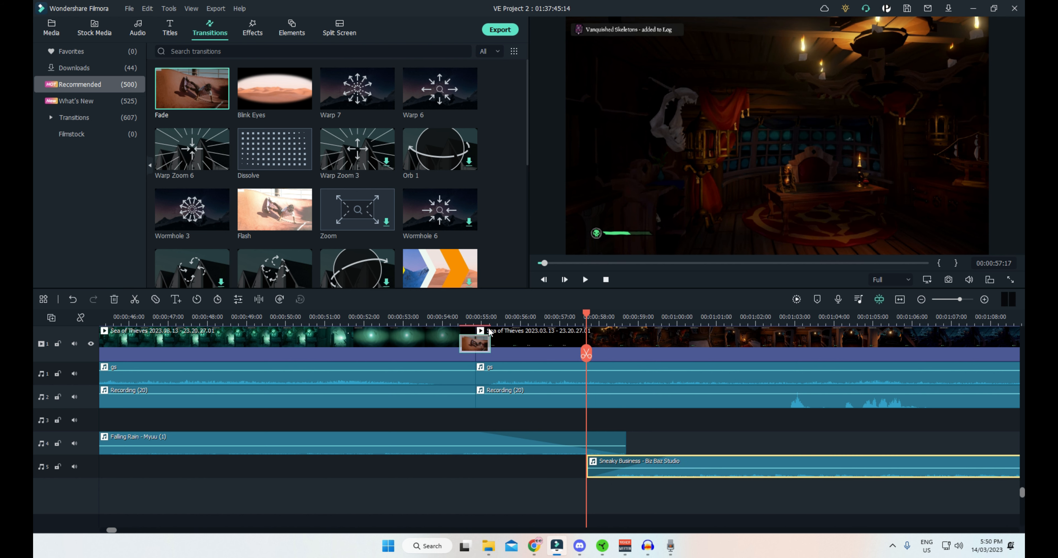
{"action": "left_click", "coordinate": [475, 318]}
{"action": "key", "text": "space"}
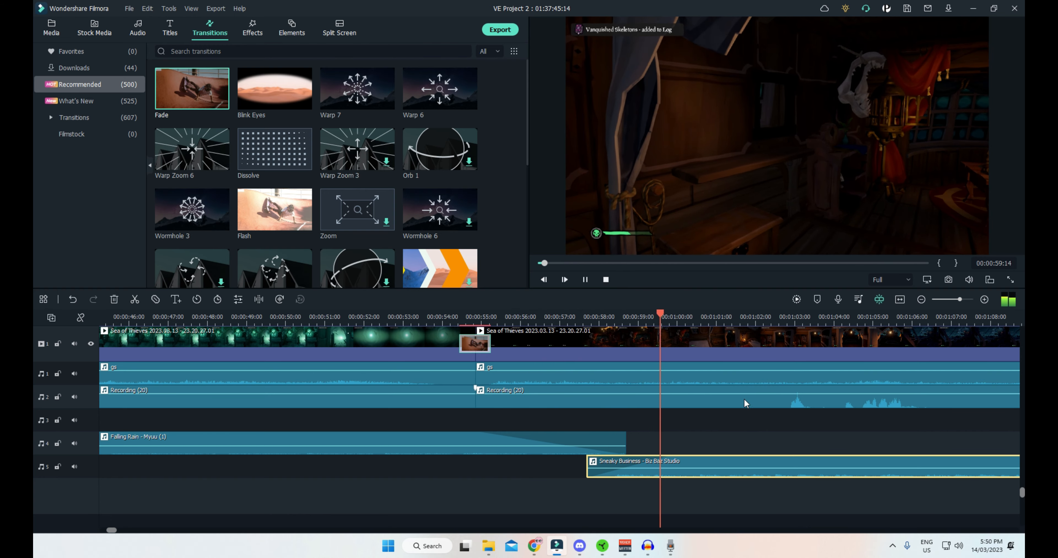
{"action": "scroll", "coordinate": [696, 429], "scroll_direction": "right", "scroll_amount": 3}
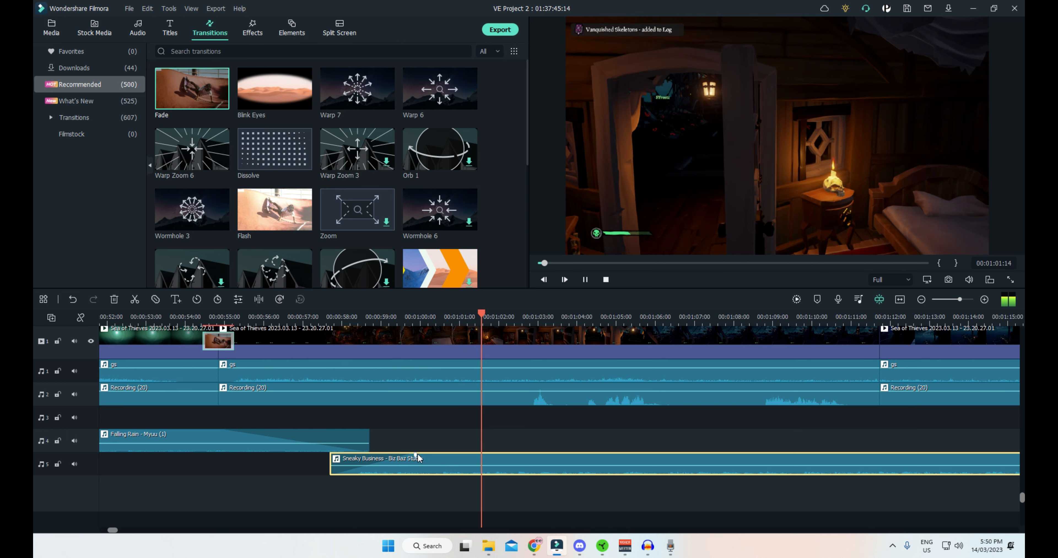
{"action": "key", "text": "space"}
{"action": "left_click_drag", "start_coordinate": [515, 468], "coordinate": [514, 471]}
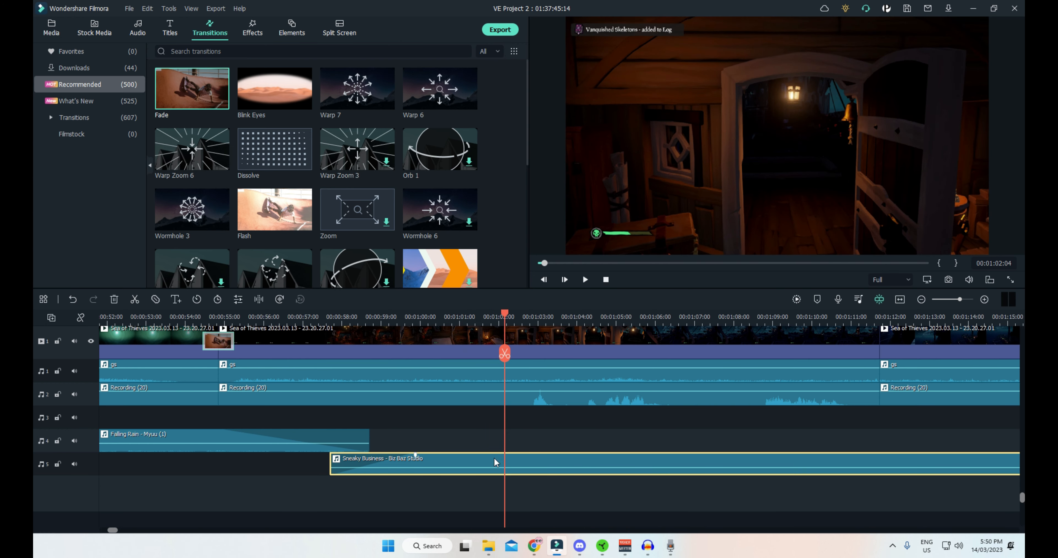
Move Sneaky Business to start at 00:00:57:07 and play the crossfade through to 00:01:11:13.
{"action": "left_click", "coordinate": [324, 319]}
{"action": "key", "text": "space"}
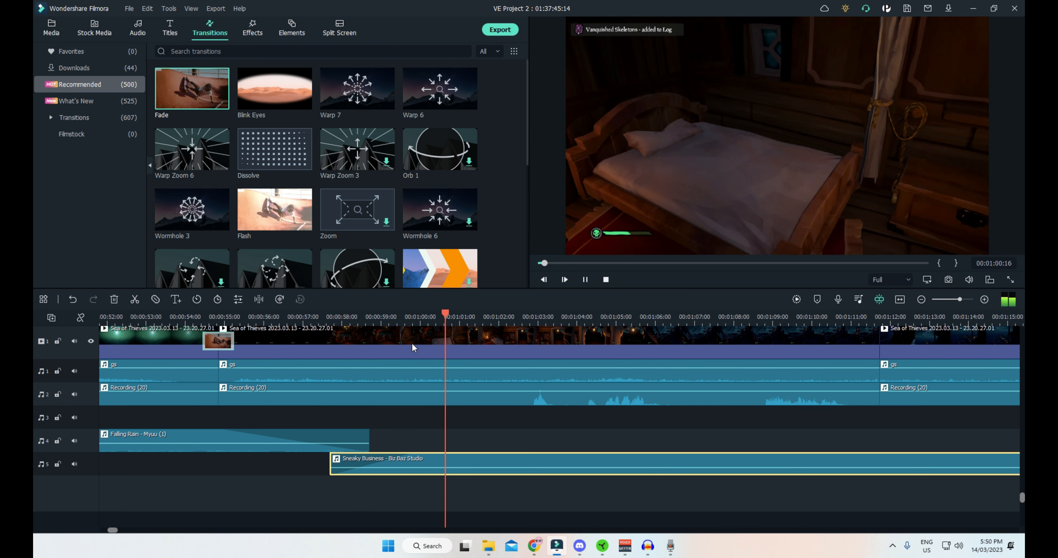
{"action": "key", "text": "space"}
{"action": "left_click", "coordinate": [331, 319]}
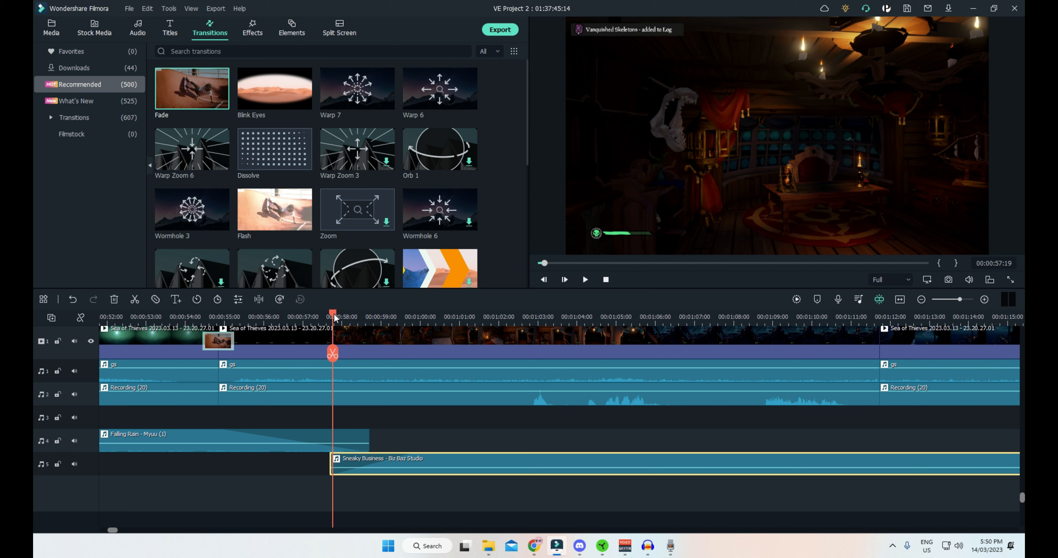
{"action": "mouse_move", "coordinate": [334, 313]}
{"action": "left_mouse_down"}
{"action": "mouse_move", "coordinate": [299, 314]}
{"action": "mouse_move", "coordinate": [315, 317]}
{"action": "left_mouse_up"}
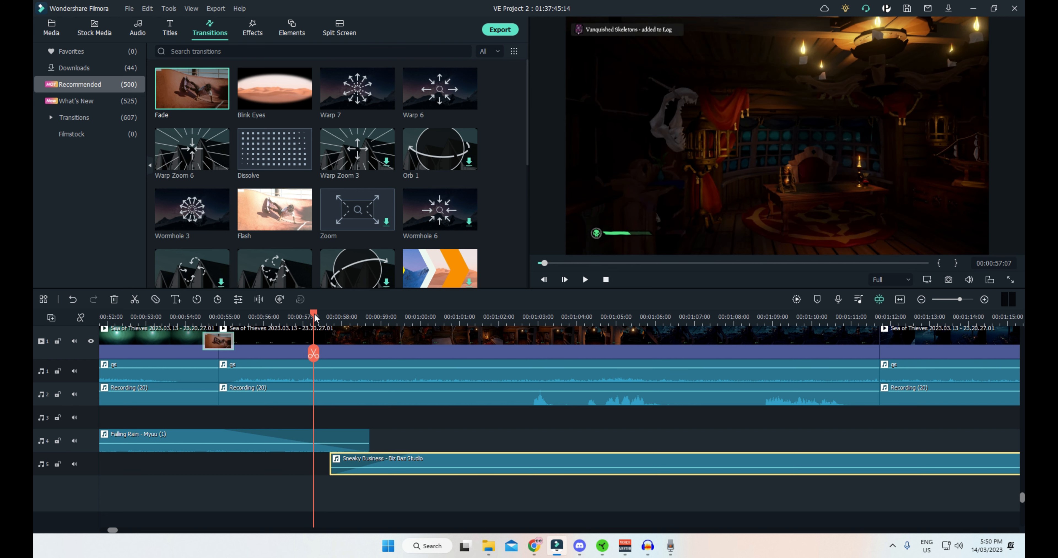
{"action": "left_click_drag", "start_coordinate": [516, 460], "coordinate": [498, 459]}
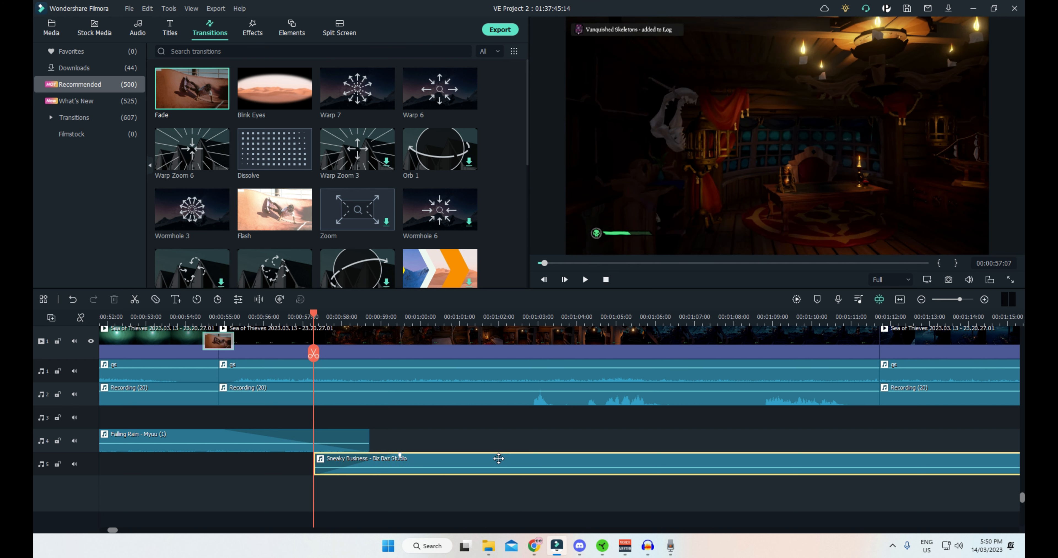
{"action": "key", "text": "space"}
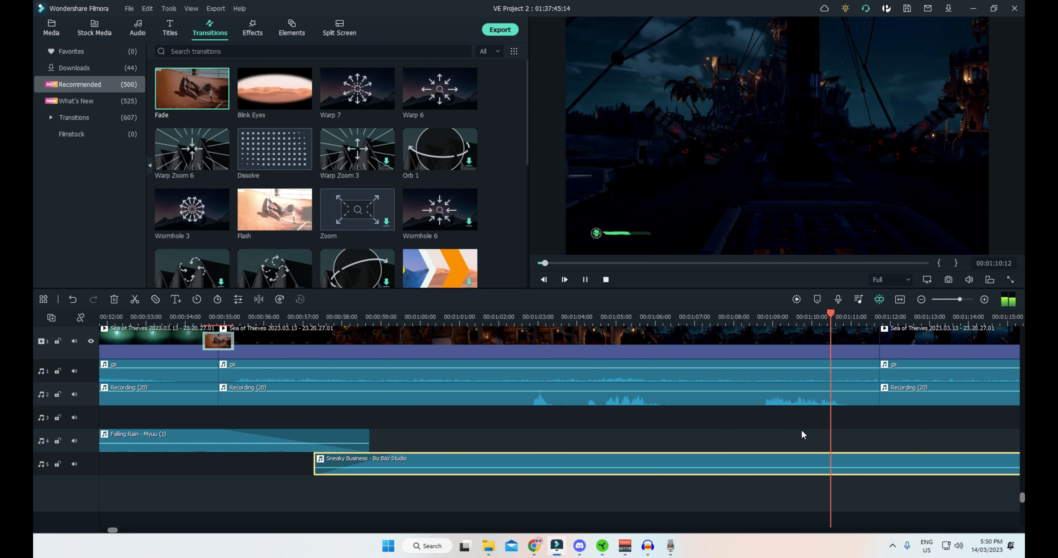
{"action": "left_click", "coordinate": [600, 280]}
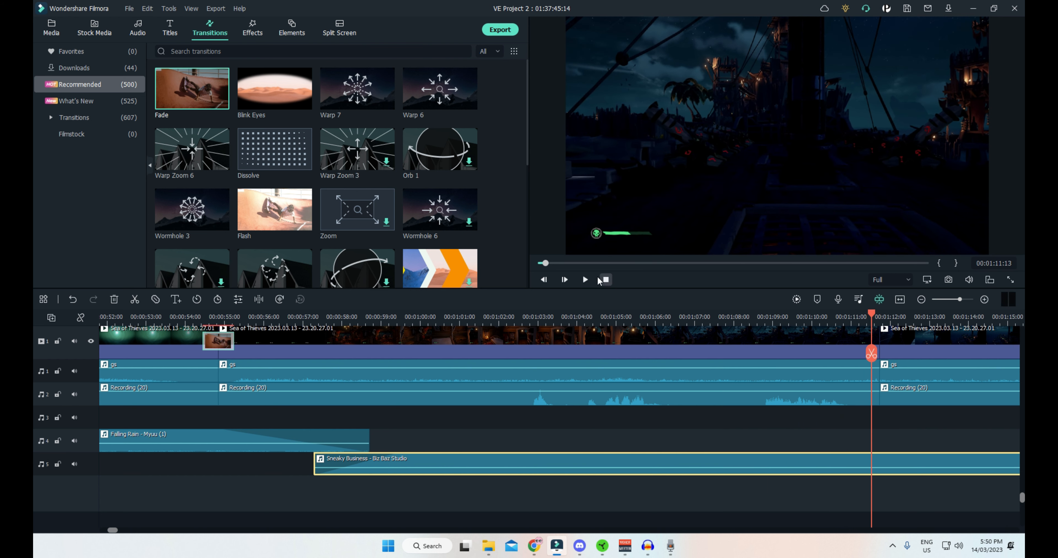
Split the voice recording at 00:01:04:02 and 00:01:06:06 and delete the section between the cuts.
{"action": "left_click", "coordinate": [575, 317]}
{"action": "left_click_drag", "start_coordinate": [575, 317], "coordinate": [581, 318]}
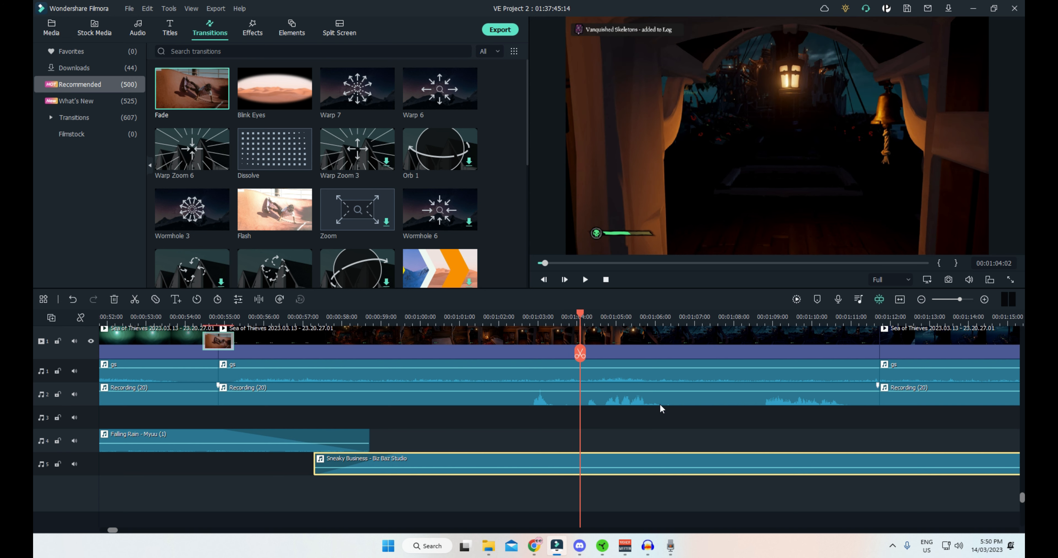
{"action": "left_click", "coordinate": [708, 404]}
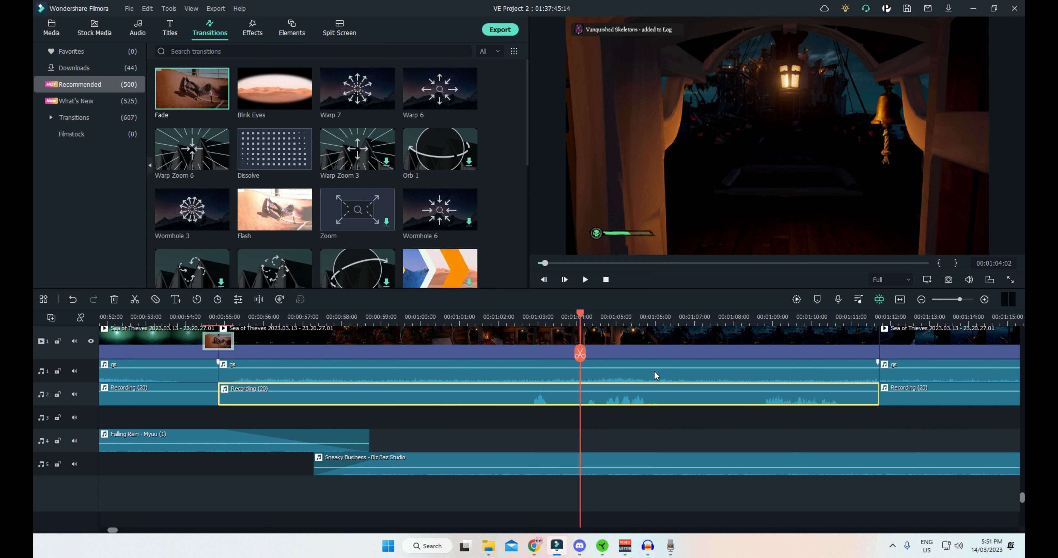
{"action": "left_click", "coordinate": [580, 356]}
{"action": "left_click_drag", "start_coordinate": [580, 355], "coordinate": [664, 365]}
{"action": "left_click", "coordinate": [665, 354]}
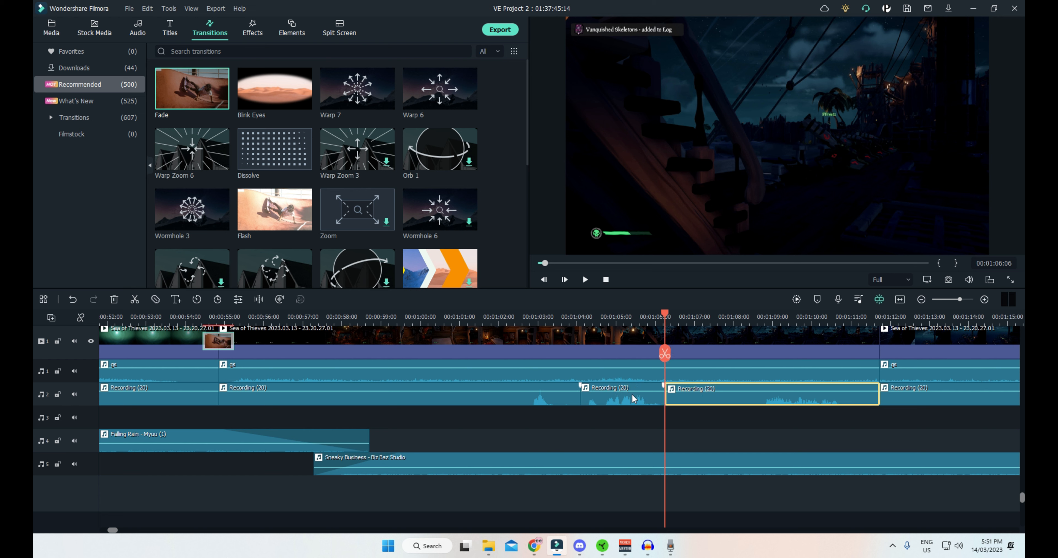
{"action": "left_click", "coordinate": [635, 405]}
{"action": "key", "text": "Delete"}
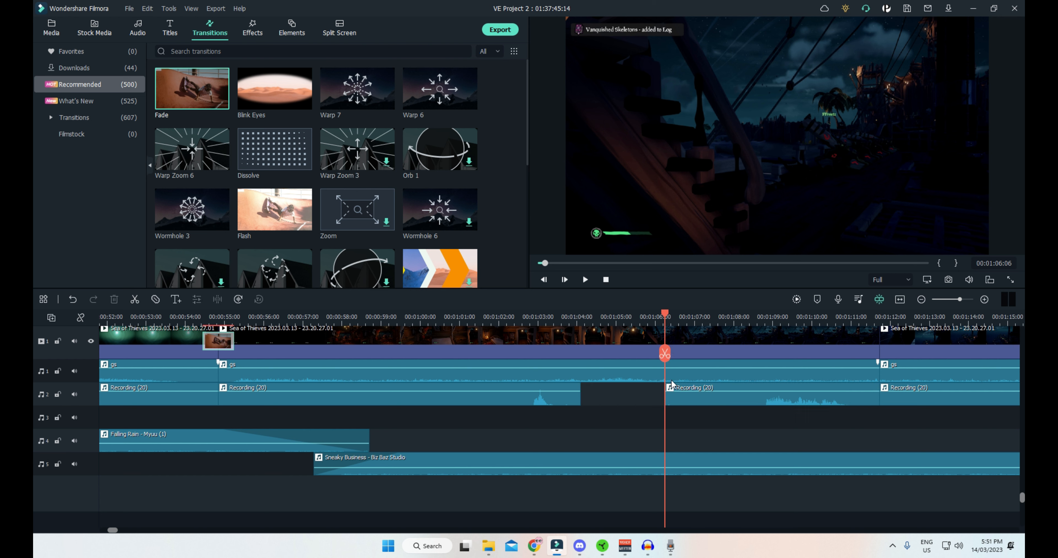
Trim the remaining recording segment's start to 00:01:06:11 and move the segment back to close the gap at 00:01:04:02.
{"action": "left_click_drag", "start_coordinate": [666, 315], "coordinate": [674, 315]}
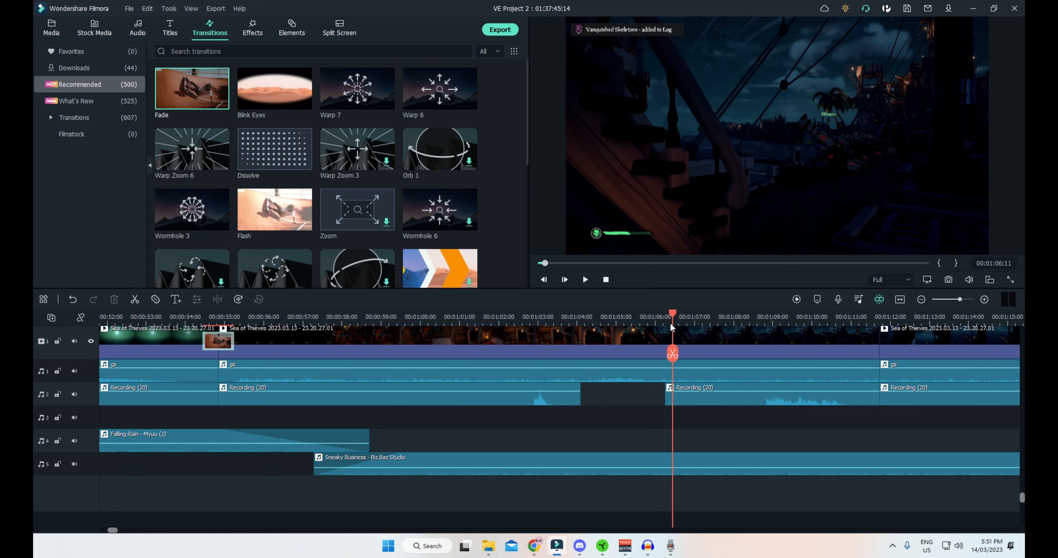
{"action": "left_click", "coordinate": [686, 407]}
{"action": "left_click", "coordinate": [673, 354]}
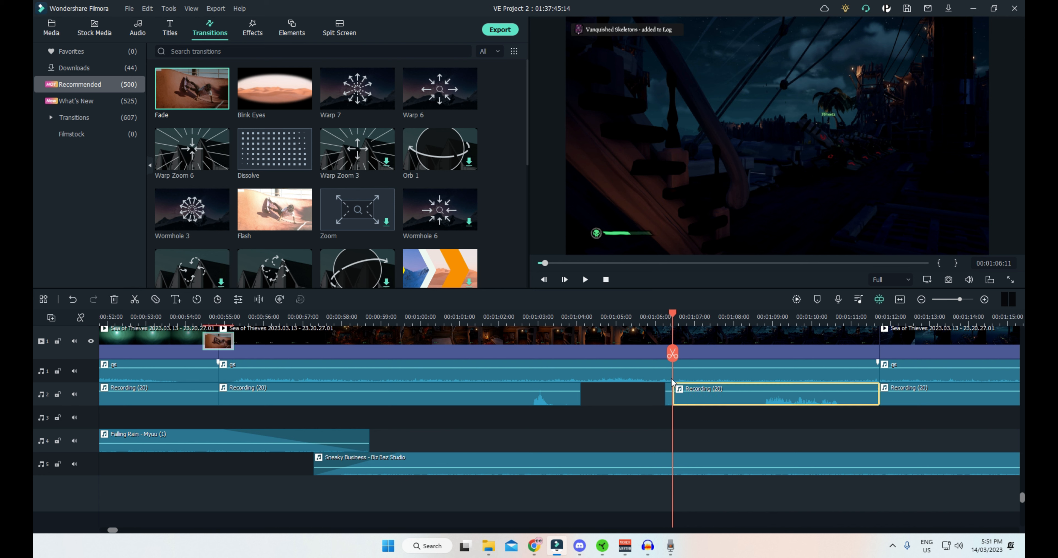
{"action": "left_click", "coordinate": [669, 403]}
{"action": "key", "text": "Delete"}
{"action": "left_click_drag", "start_coordinate": [786, 401], "coordinate": [691, 397]}
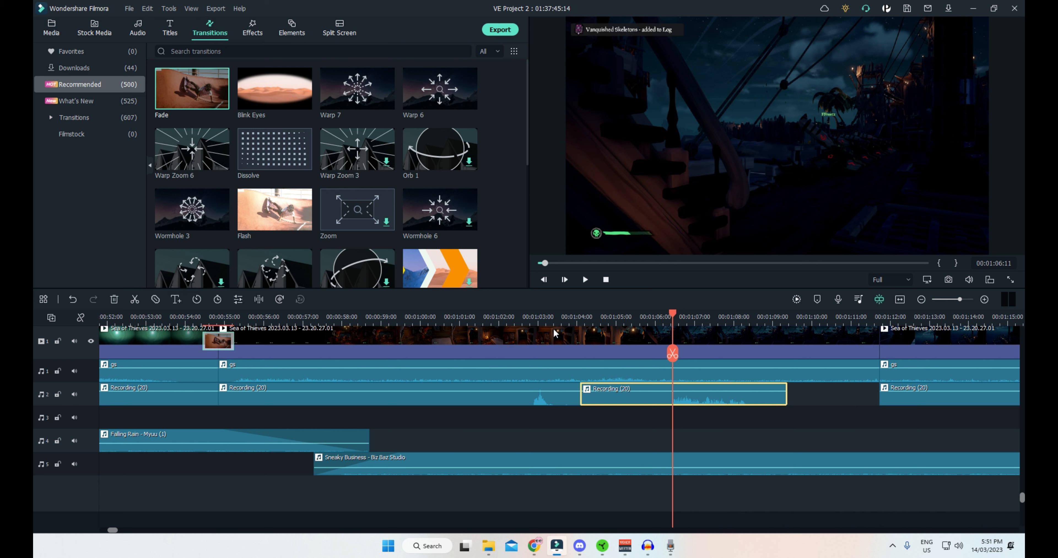
Play the tightened recording section from about 00:01:01 through to 00:01:10:18 and look over the remaining clips across the whole timeline.
{"action": "left_click", "coordinate": [460, 317]}
{"action": "key", "text": "space"}
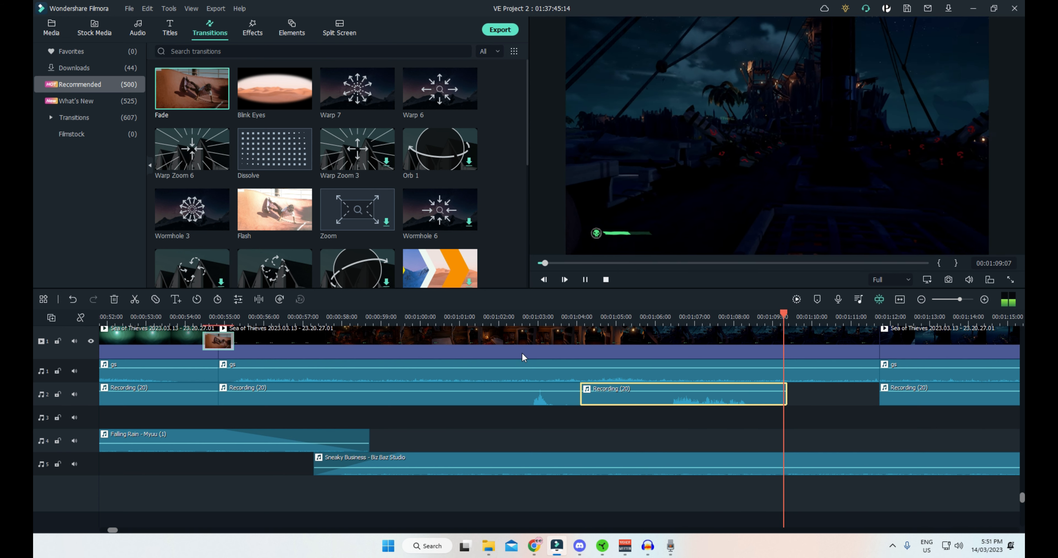
{"action": "key", "text": "space"}
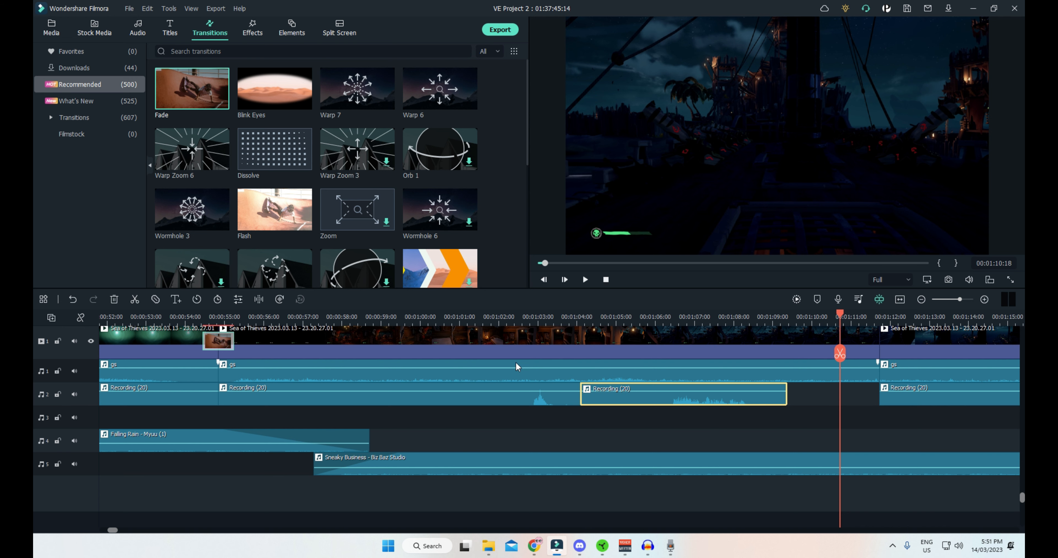
{"action": "scroll", "coordinate": [771, 435], "scroll_direction": "down", "scroll_amount": 3}
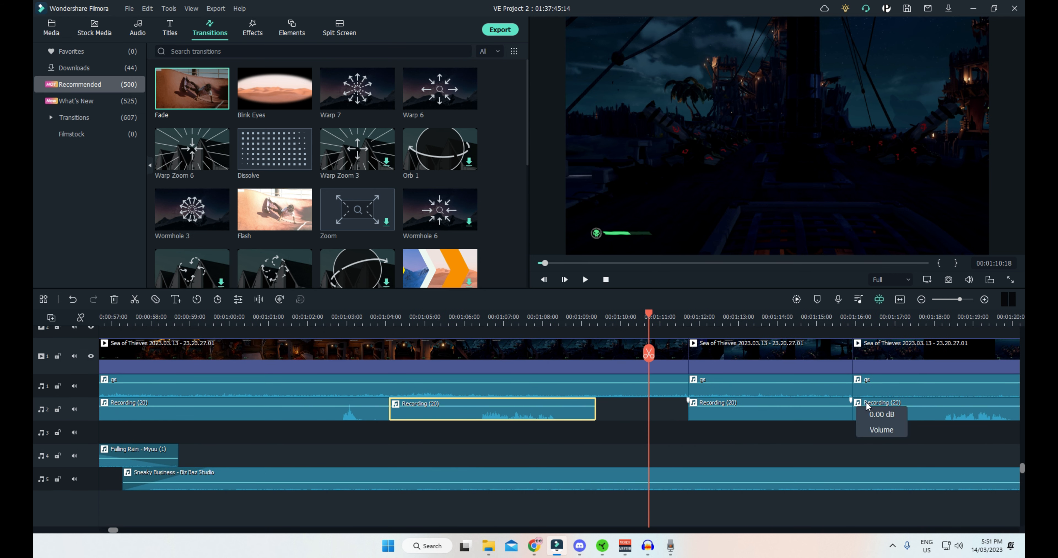
{"action": "left_click", "coordinate": [922, 300]}
{"action": "left_click", "coordinate": [922, 299]}
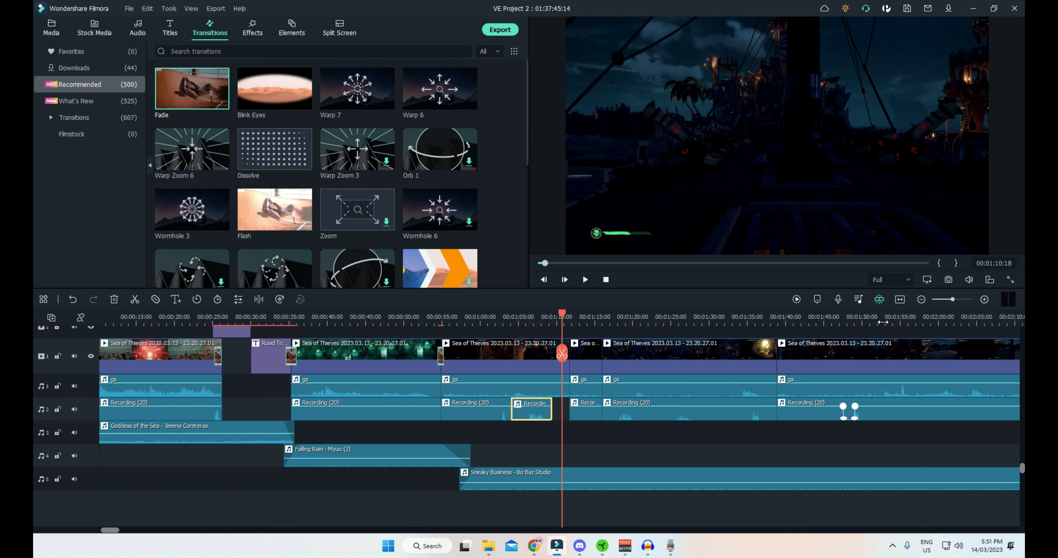
{"action": "left_click", "coordinate": [920, 301]}
{"action": "scroll", "coordinate": [657, 406], "scroll_direction": "up", "scroll_amount": 2}
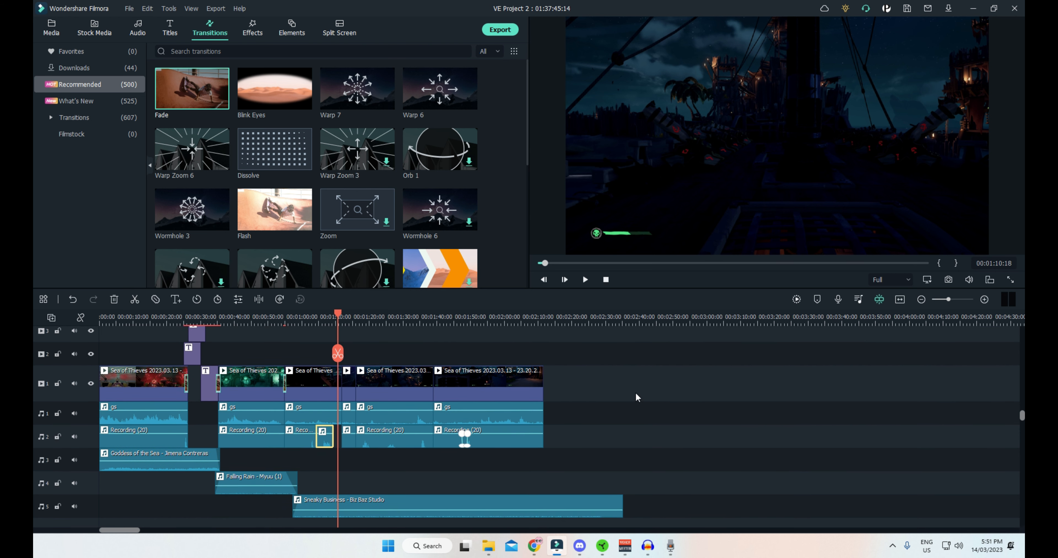